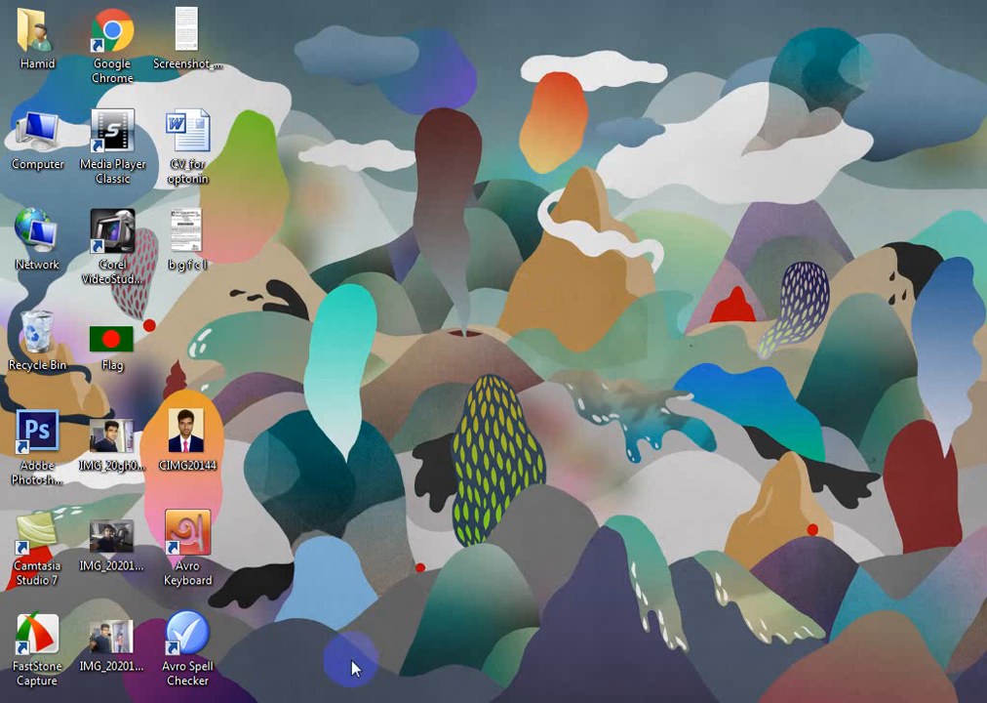
Switch to Photoshop and create a new 7 by 8 inch RGB document at 72 pixels/inch with a white background
left_click(384, 701)
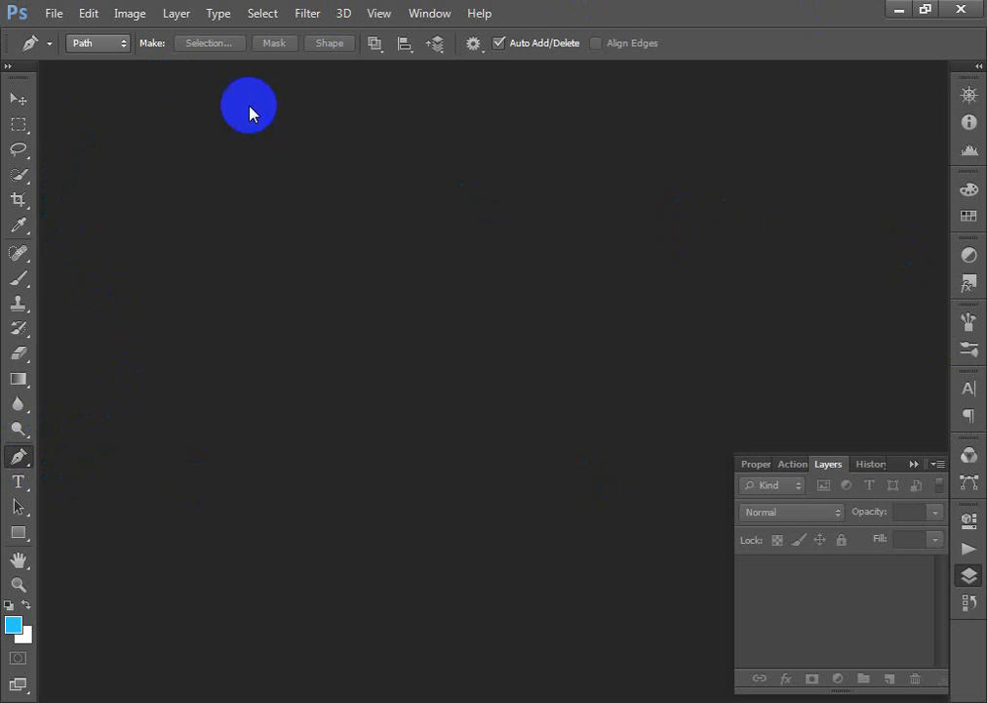
left_click(57, 15)
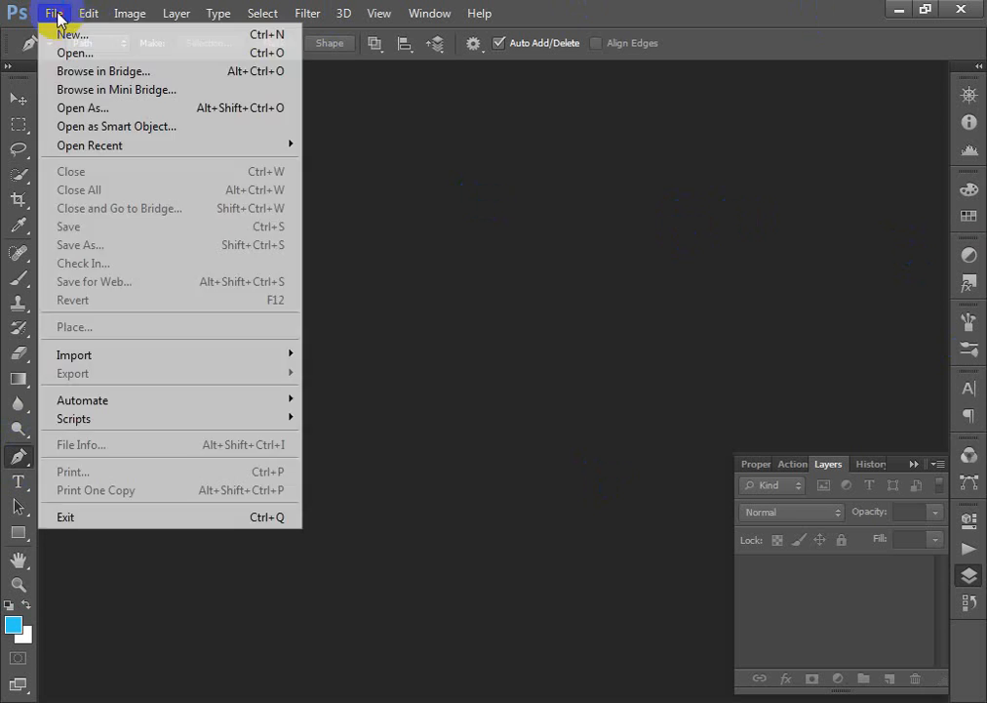
left_click(97, 41)
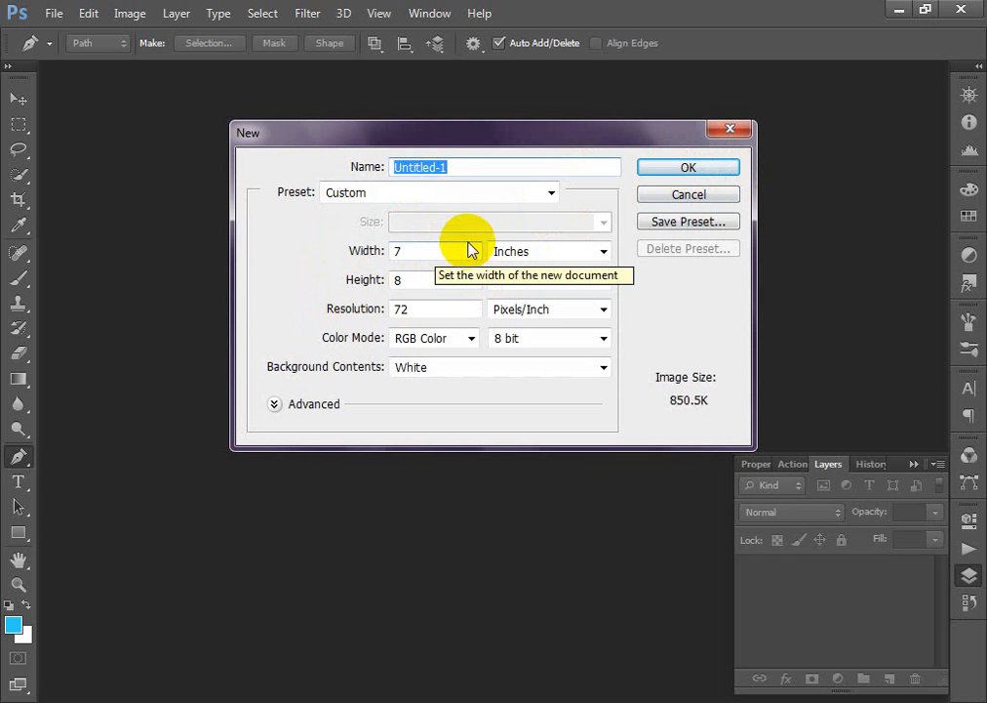
left_click(680, 170)
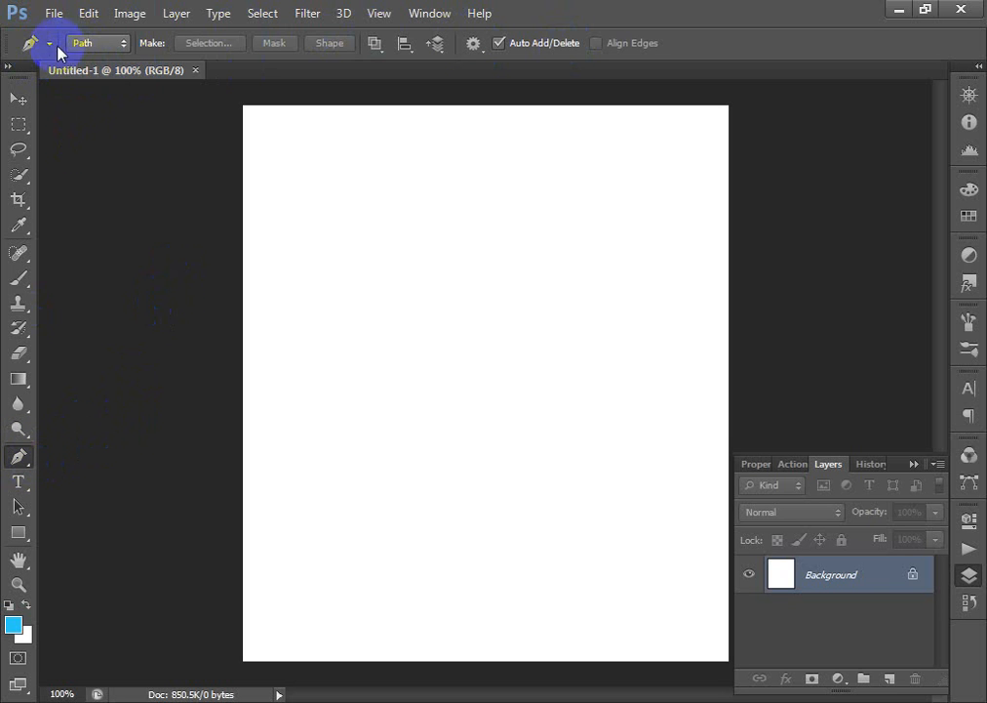
Configure the Pen tool for Shape mode with a bright blue solid fill and no stroke colour
left_click(106, 51)
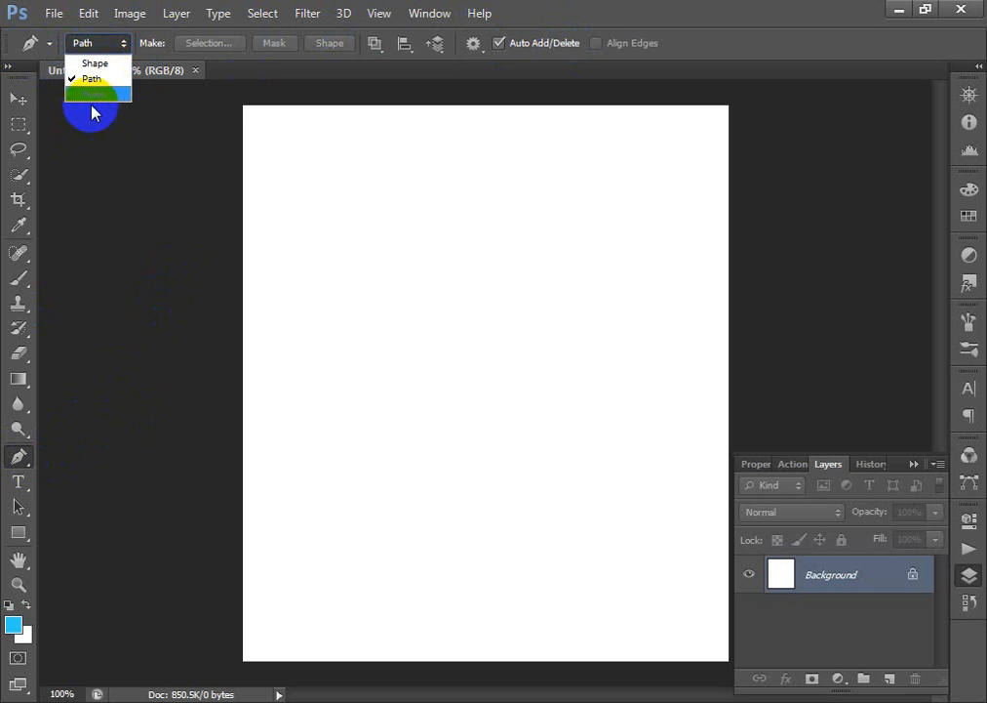
left_click(95, 65)
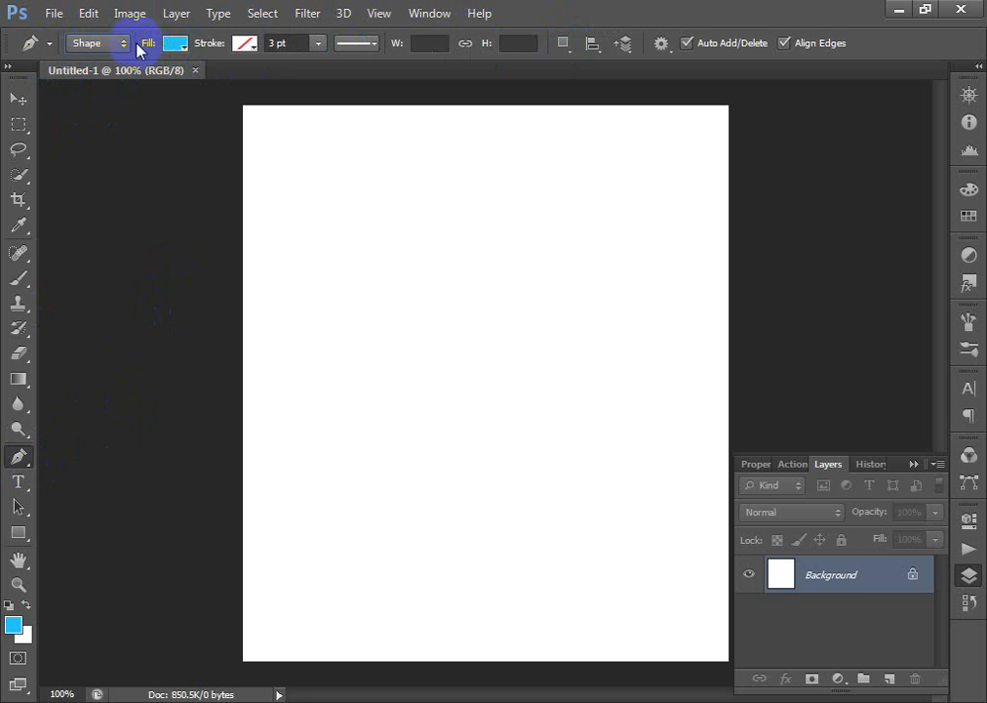
left_click(169, 47)
left_click(131, 81)
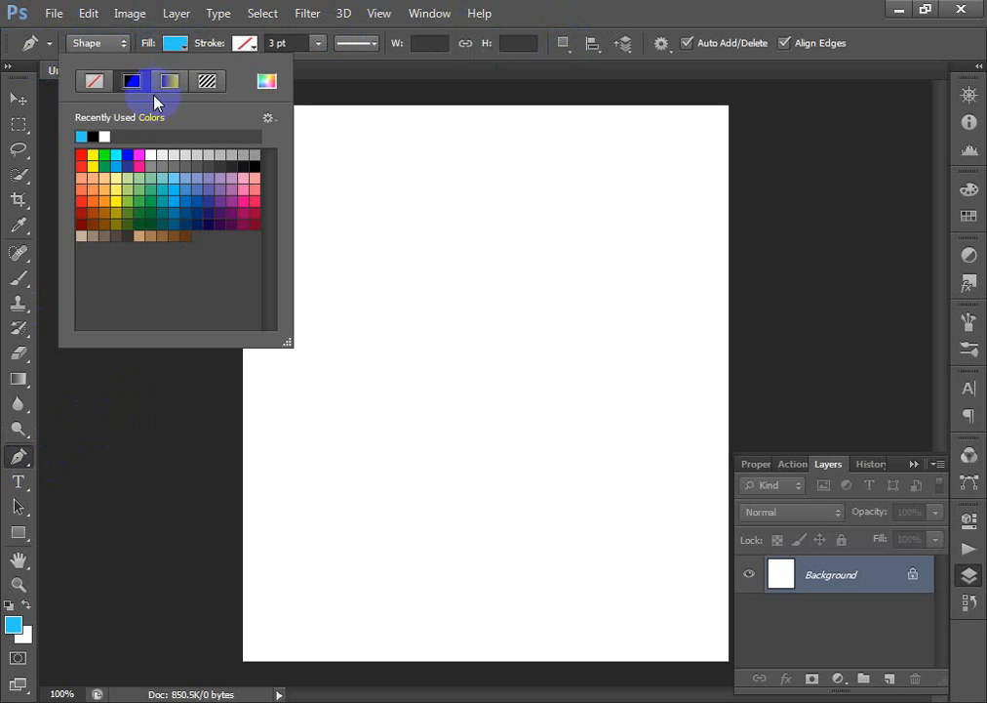
left_click(135, 172)
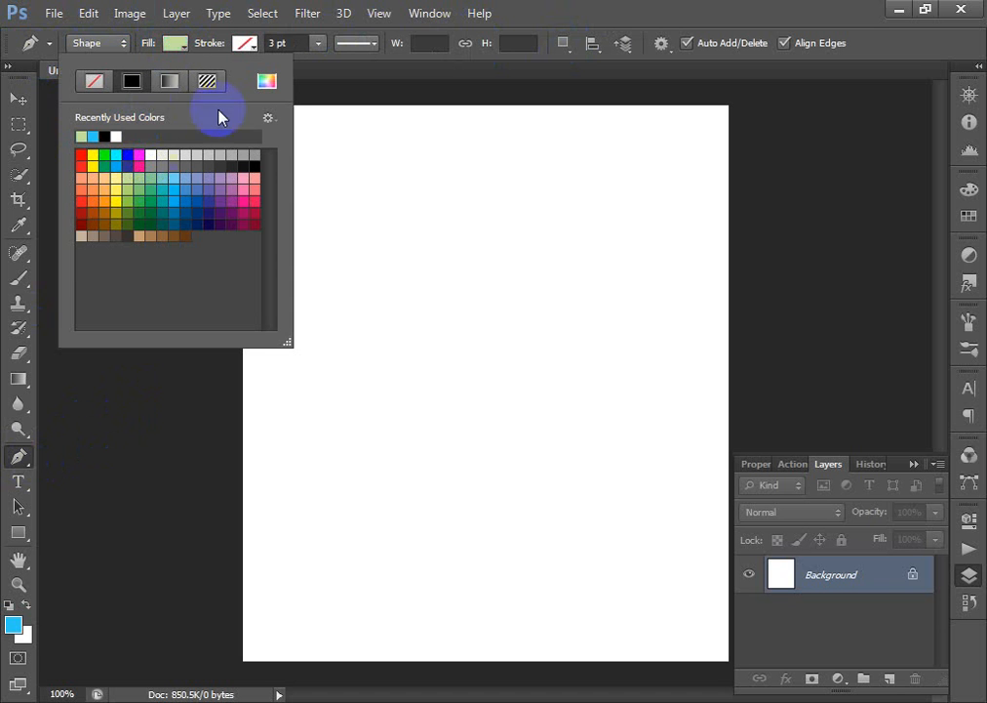
left_click(130, 154)
left_click(239, 46)
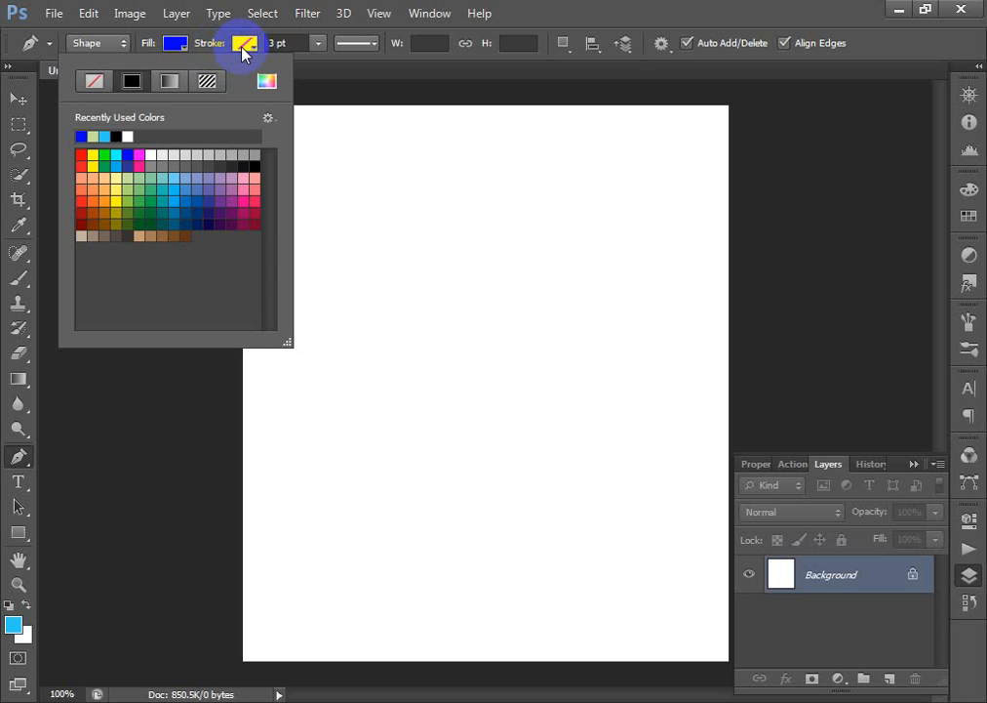
left_click(242, 53)
left_click(239, 47)
left_click(164, 81)
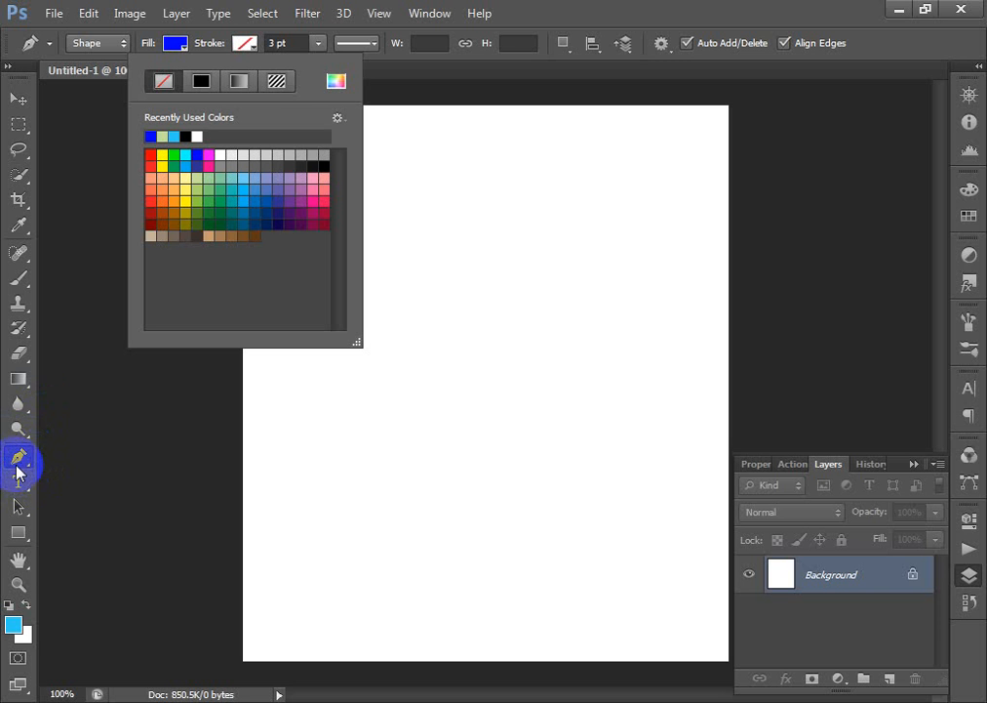
Draw a three-point triangle about 205 by 108 px with the Pen tool in the upper half of the canvas
left_click(19, 457)
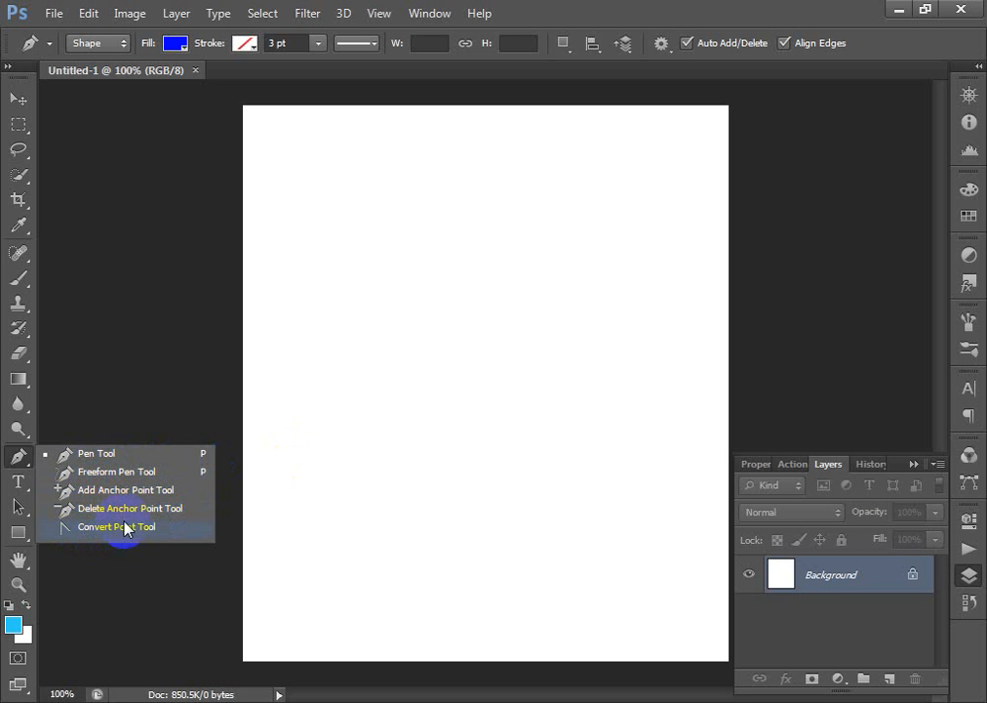
left_click(104, 456)
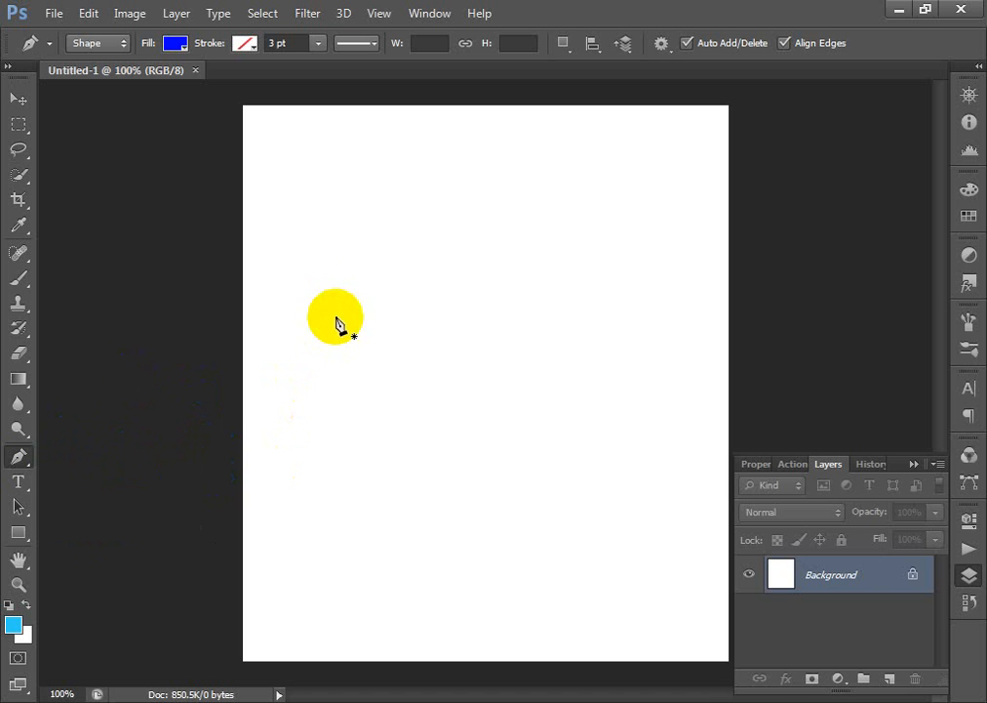
left_click(336, 264)
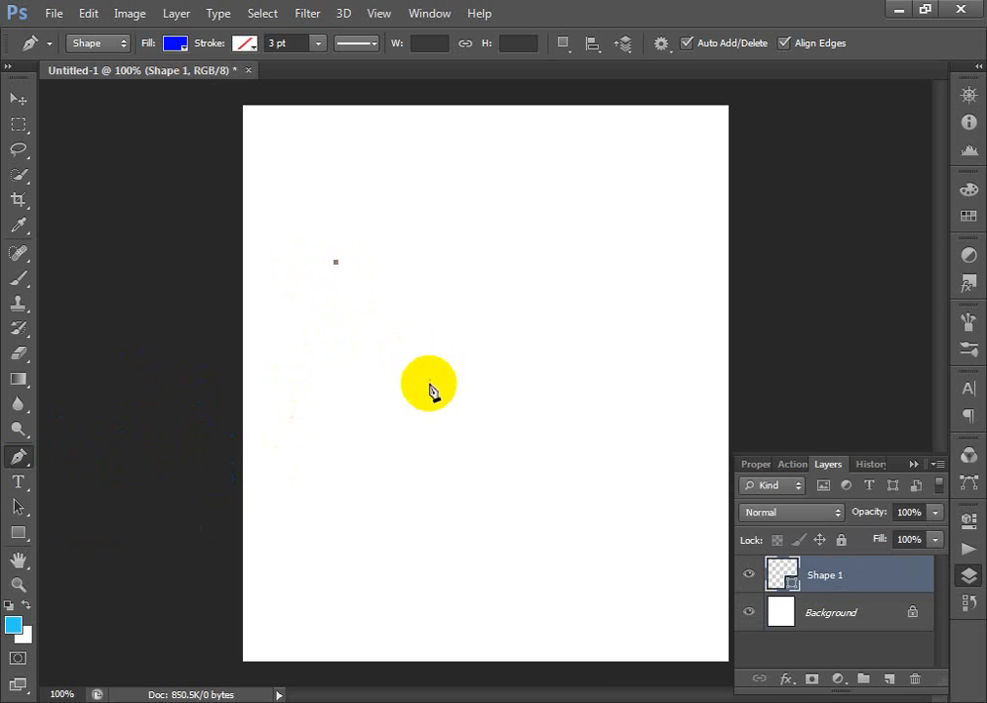
left_click(499, 196)
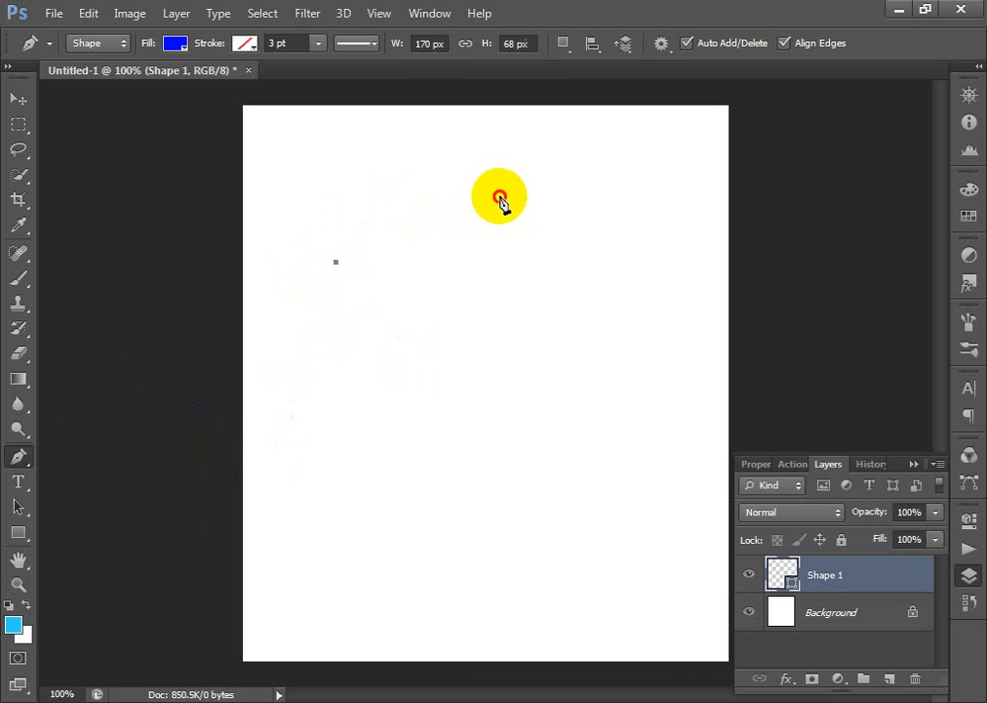
left_click(532, 299)
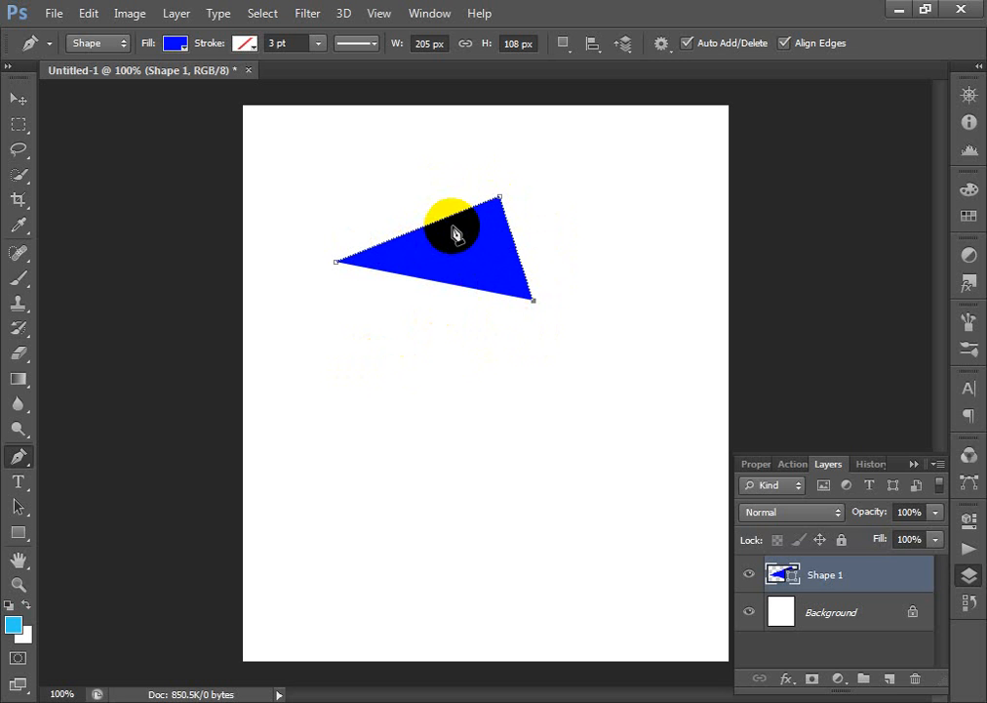
Try several fill colours on the triangle and finish with a light salmon red
left_click(176, 48)
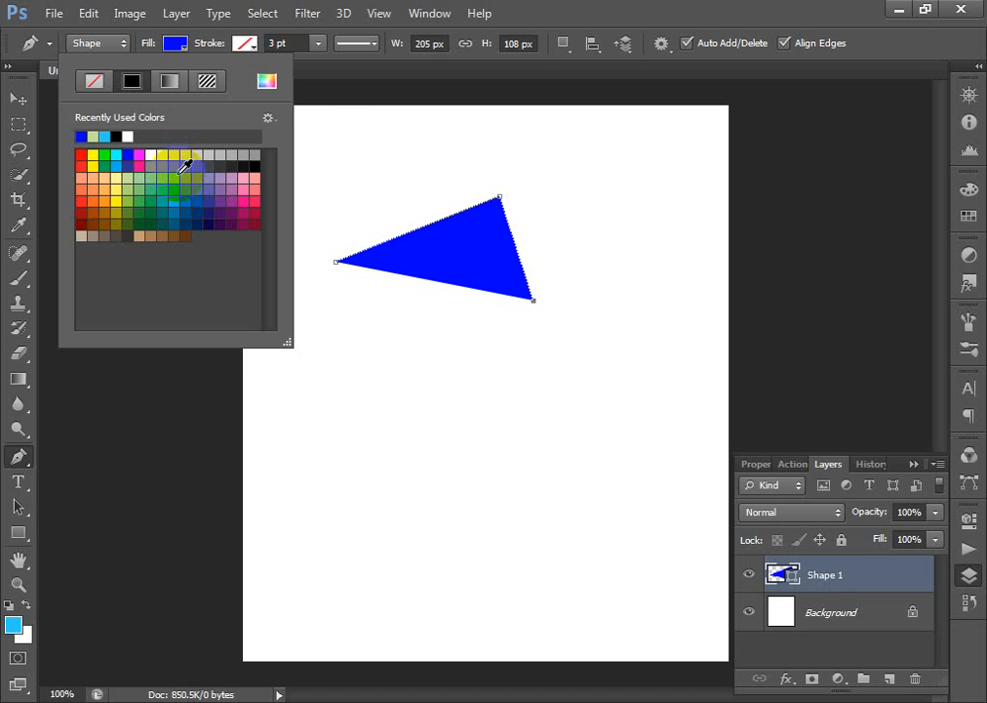
left_click(175, 195)
left_click(206, 208)
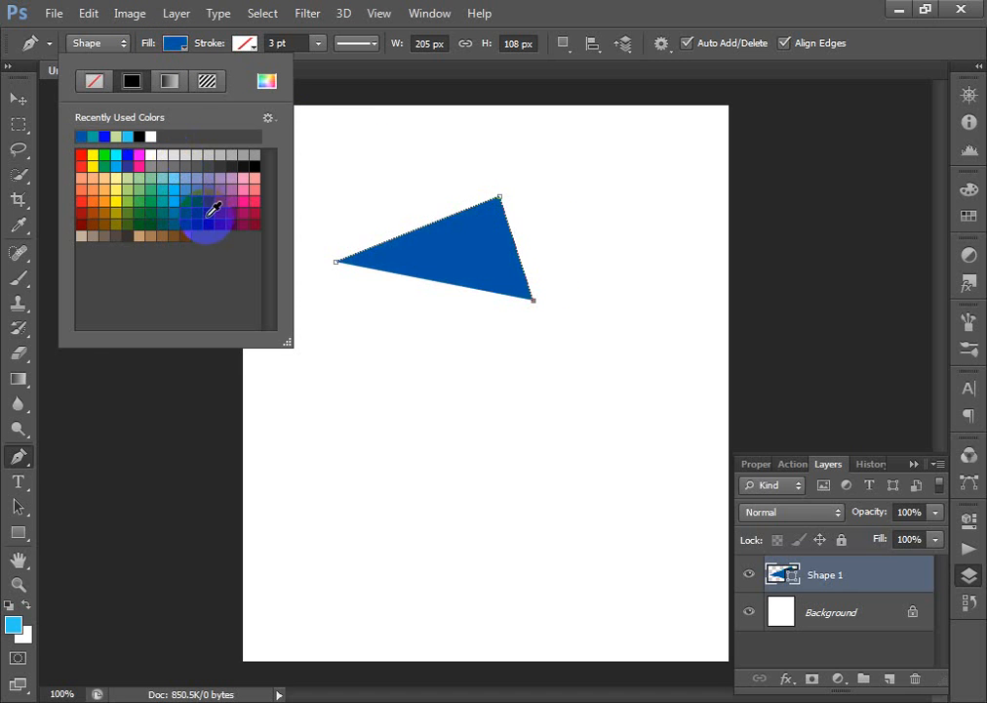
left_click(213, 200)
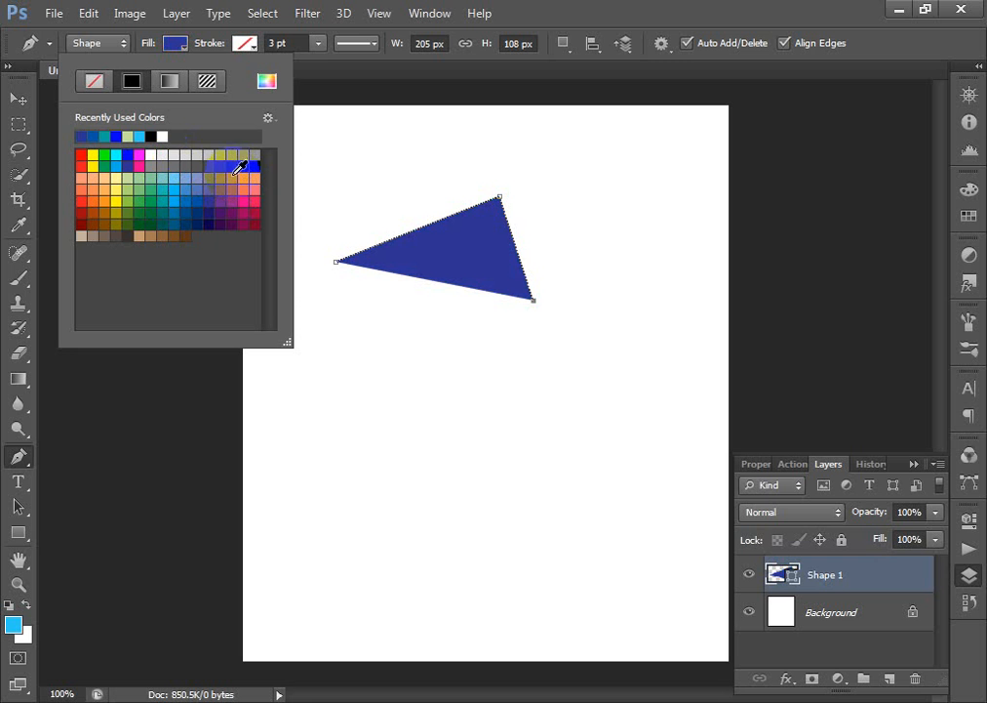
left_click(235, 158)
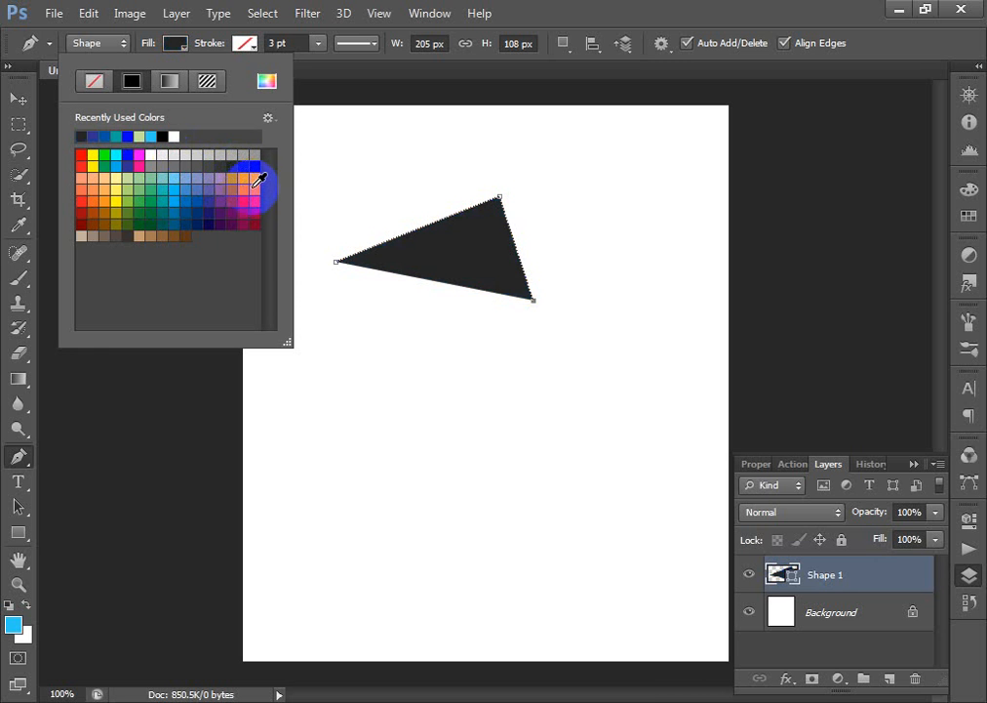
left_click(254, 179)
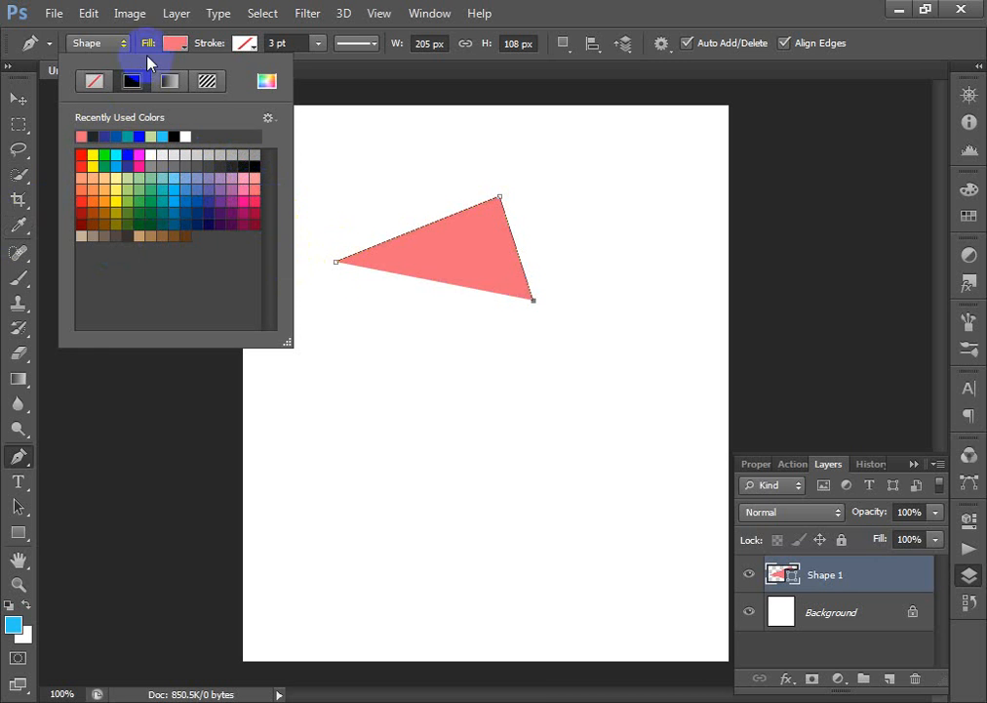
left_click(179, 48)
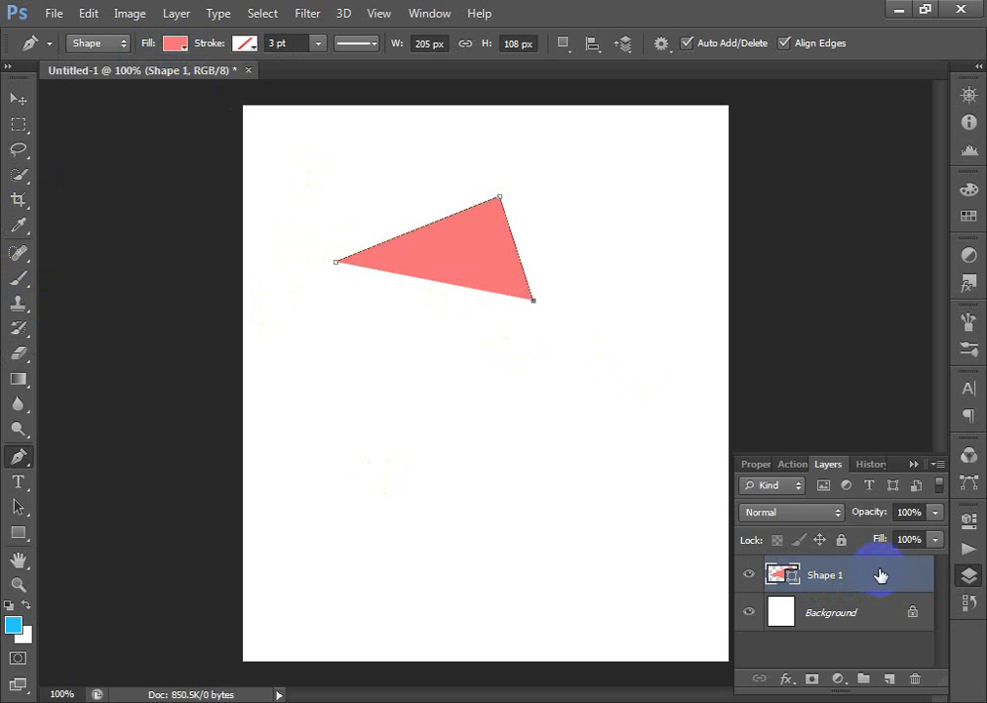
Lower the triangle layer's opacity to 55% and restore it to 100%
left_click(935, 511)
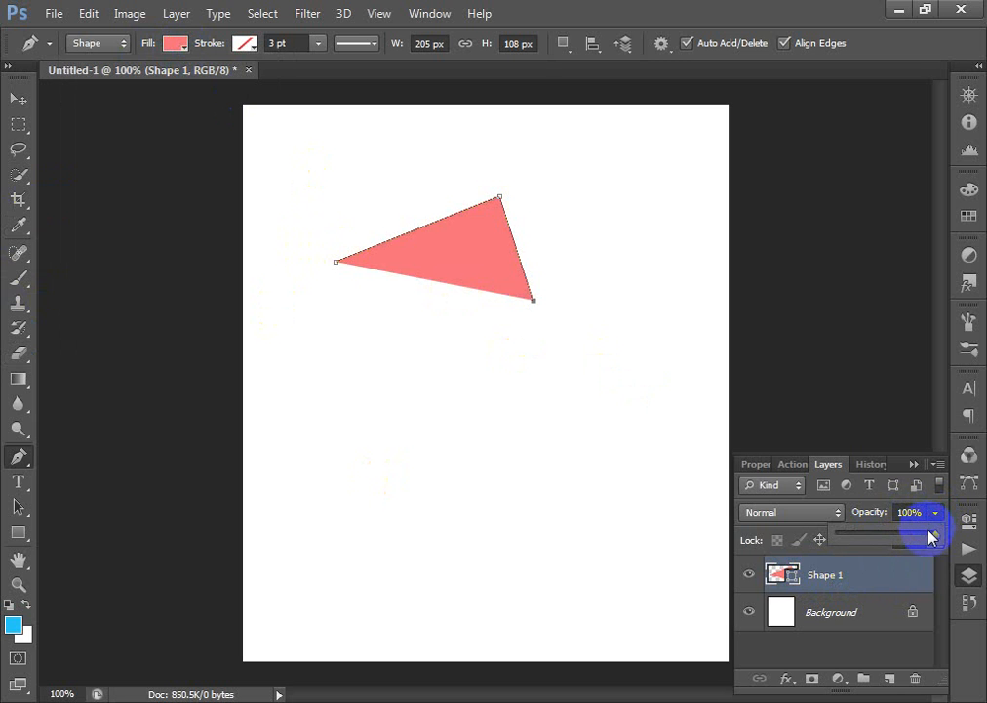
mouse_move(906, 540)
left_mouse_down()
mouse_move(806, 543)
mouse_move(892, 533)
left_mouse_up()
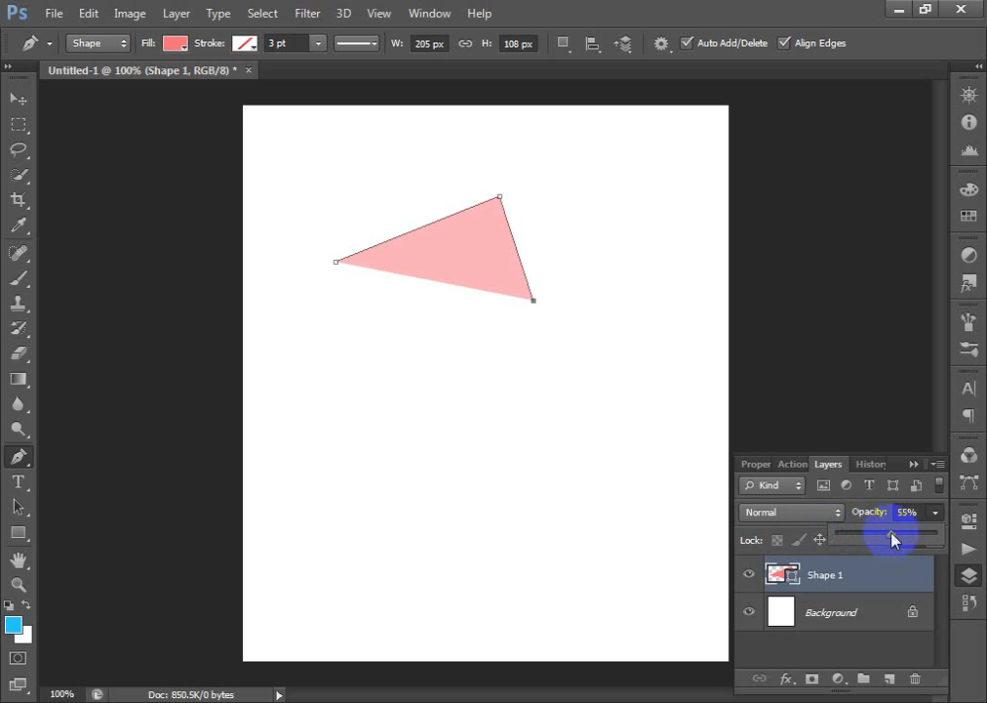
left_click_drag(890, 533, 935, 528)
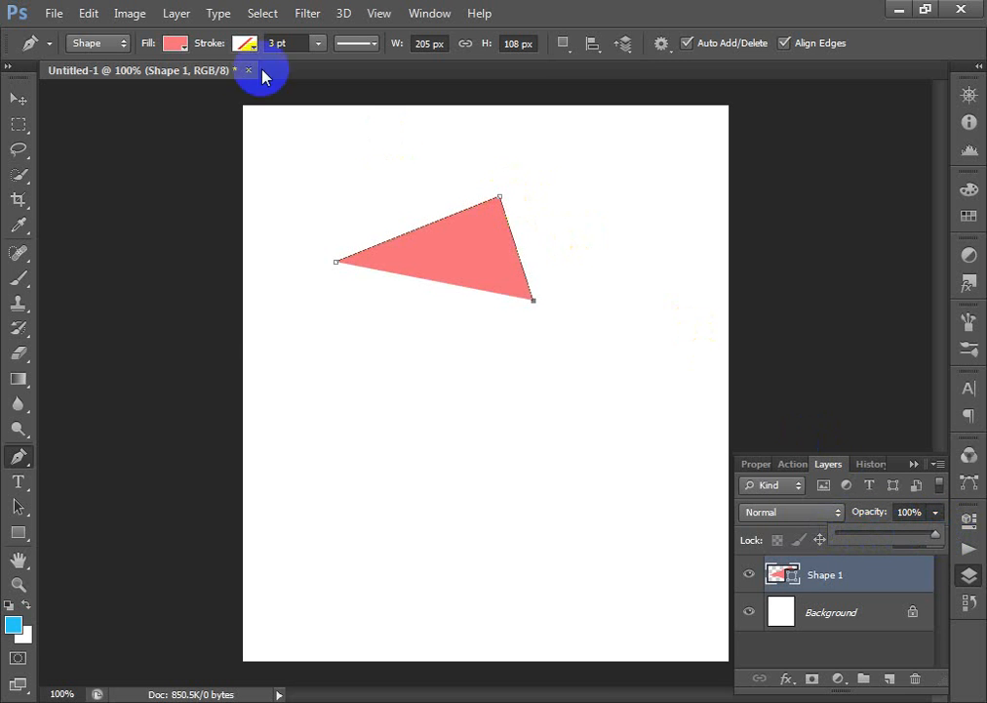
Apply a light blue stroke to the triangle and remove it again with No Color
left_click(245, 44)
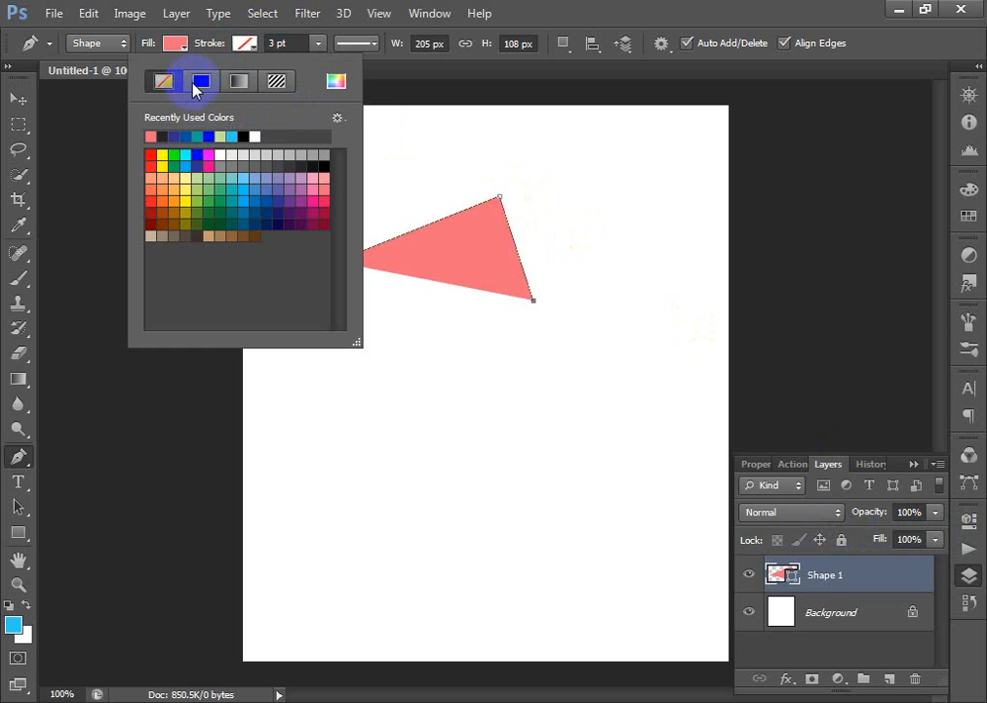
left_click(192, 162)
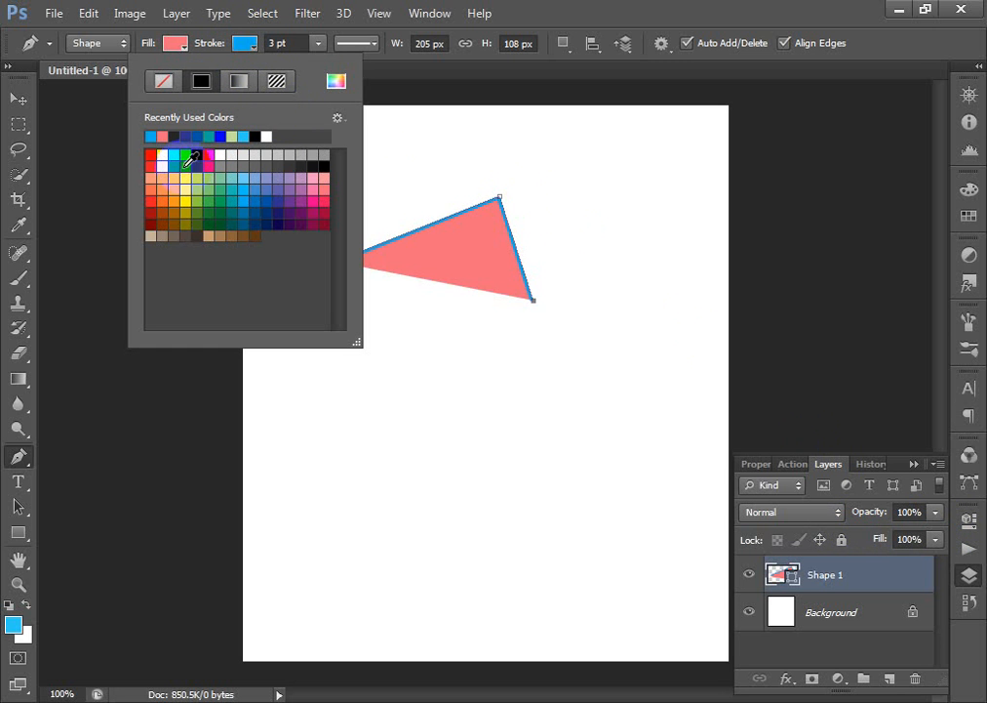
left_click(528, 228)
left_click(501, 203)
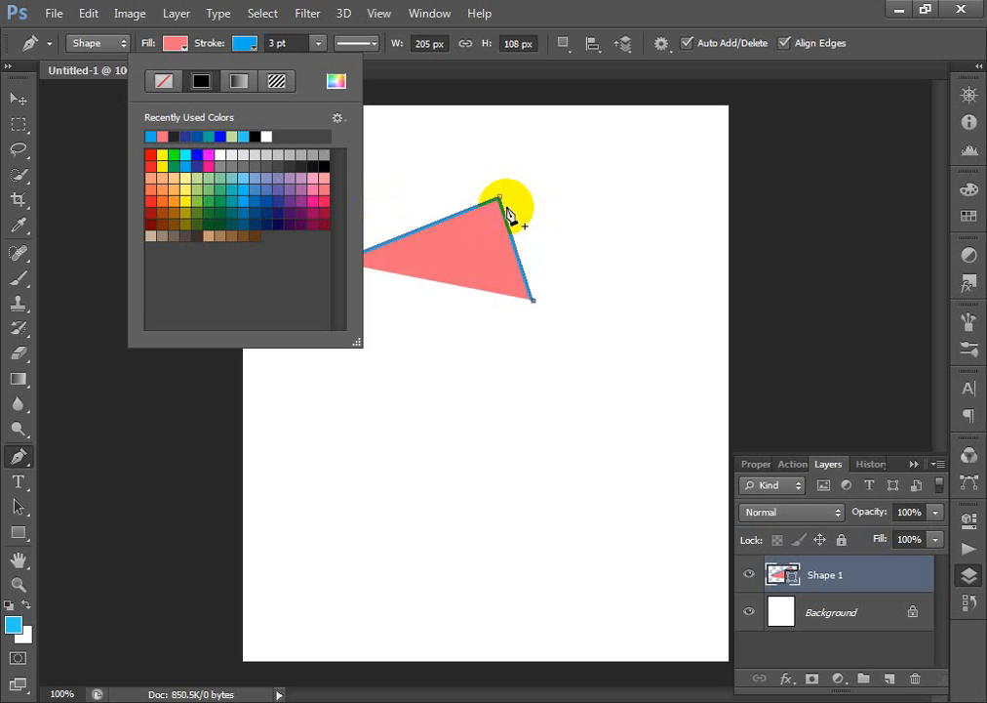
left_click(165, 85)
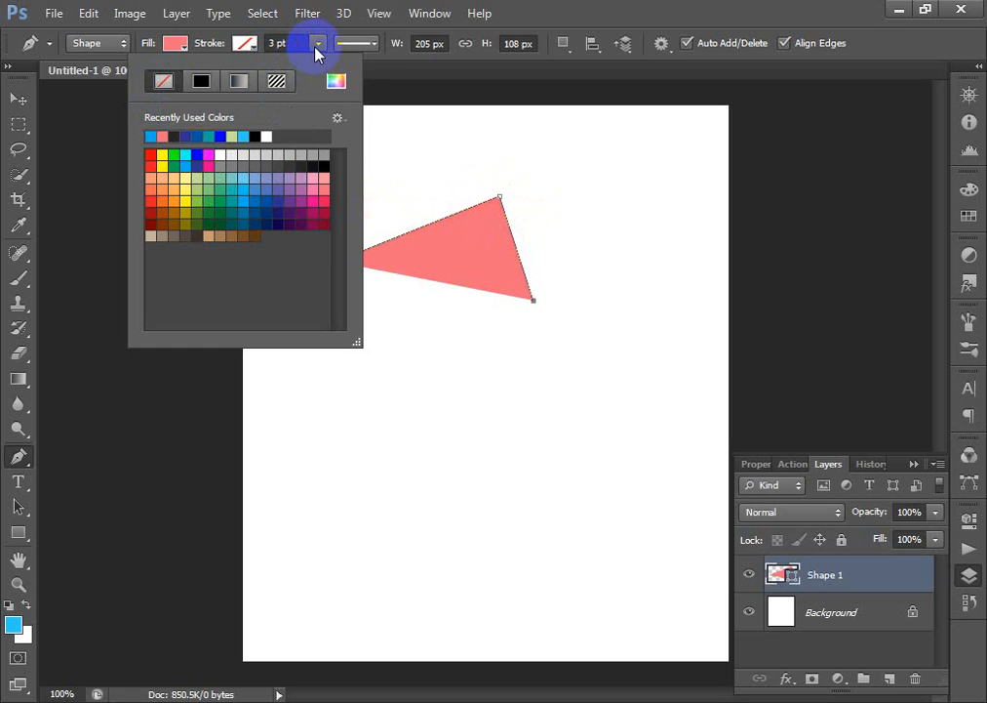
Try a light blue stroke 12.46 pt wide on the triangle and set the stroke back to No Color
left_click(317, 46)
left_click(319, 45)
left_click_drag(334, 65, 344, 64)
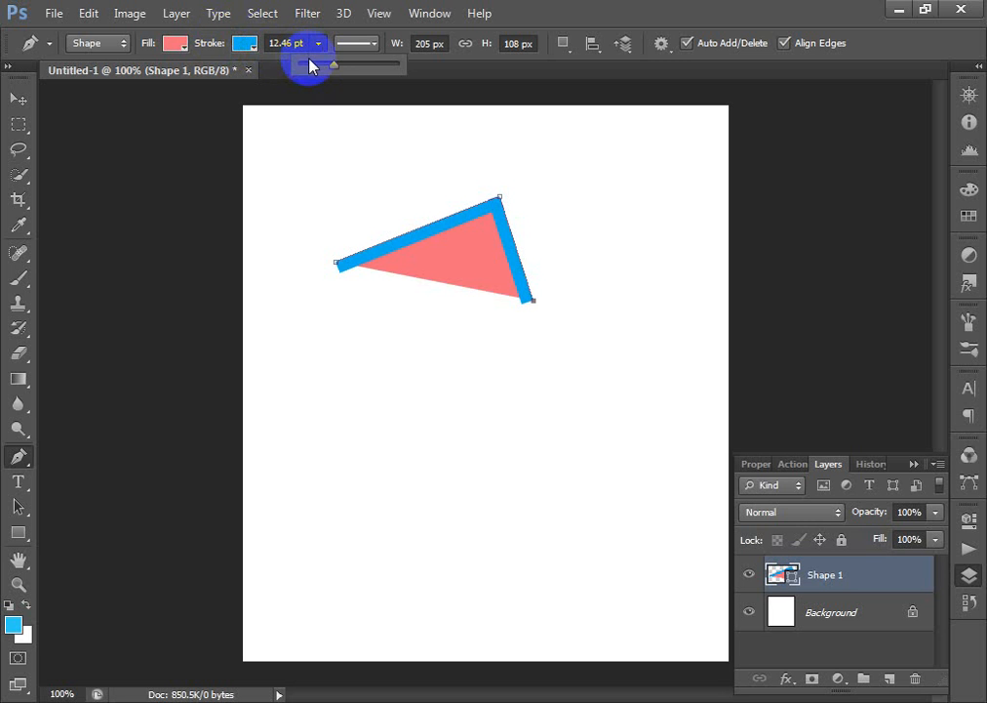
left_click(249, 51)
left_click(163, 81)
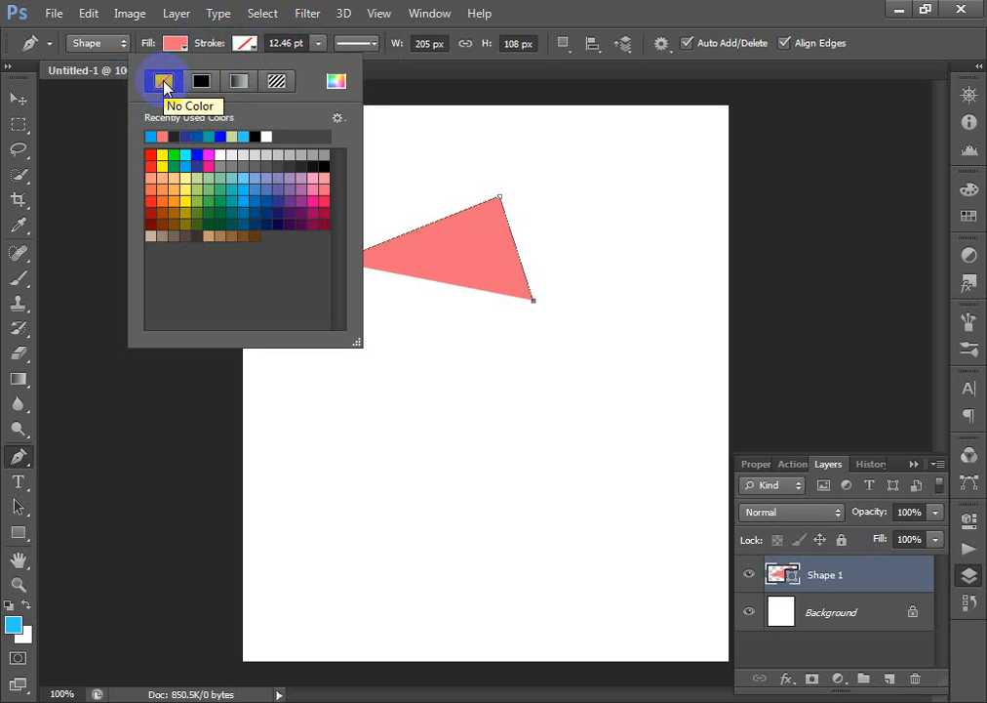
Give the triangle a dark blue stroke and set its width to 2.65 pt
left_click(318, 43)
left_click(246, 44)
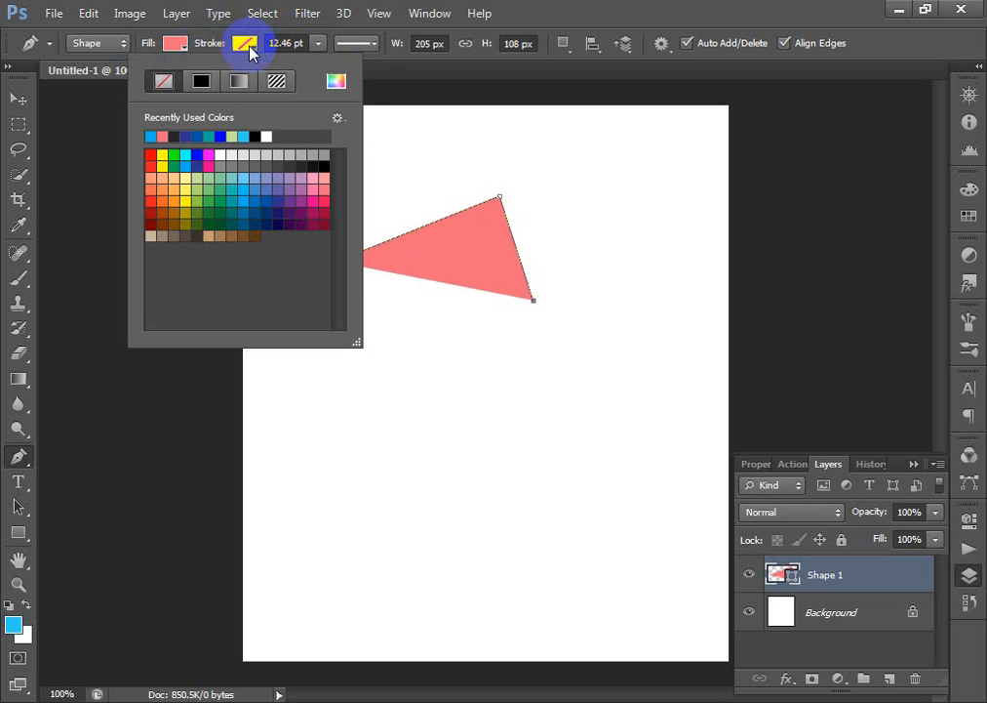
left_click(196, 166)
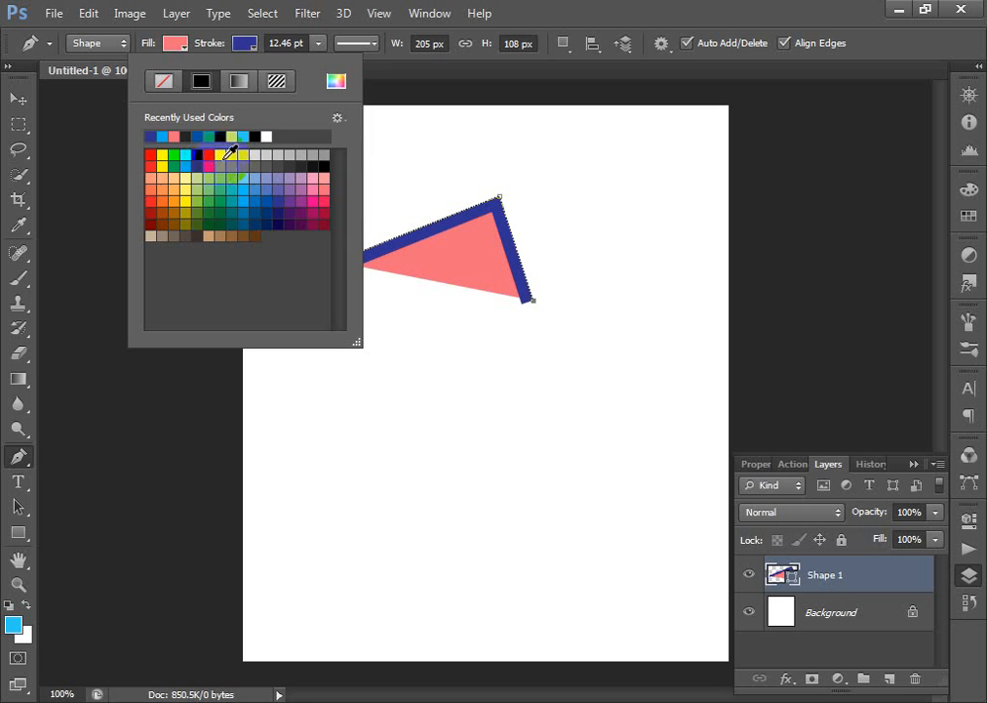
left_click(318, 43)
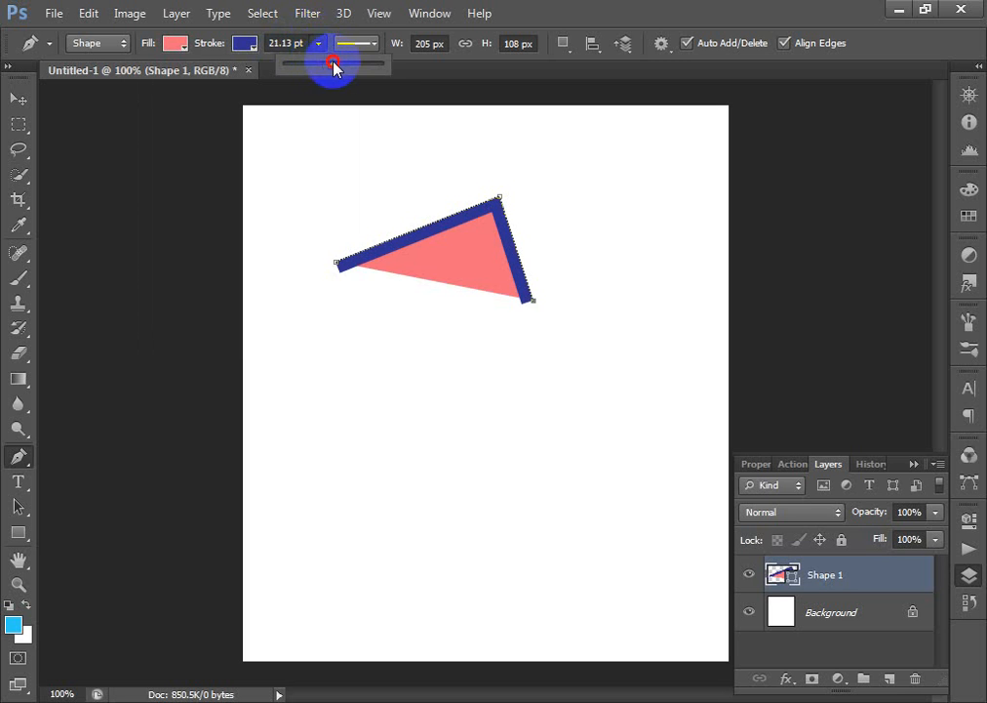
mouse_move(333, 65)
left_mouse_down()
mouse_move(375, 66)
mouse_move(313, 76)
mouse_move(302, 65)
left_mouse_up()
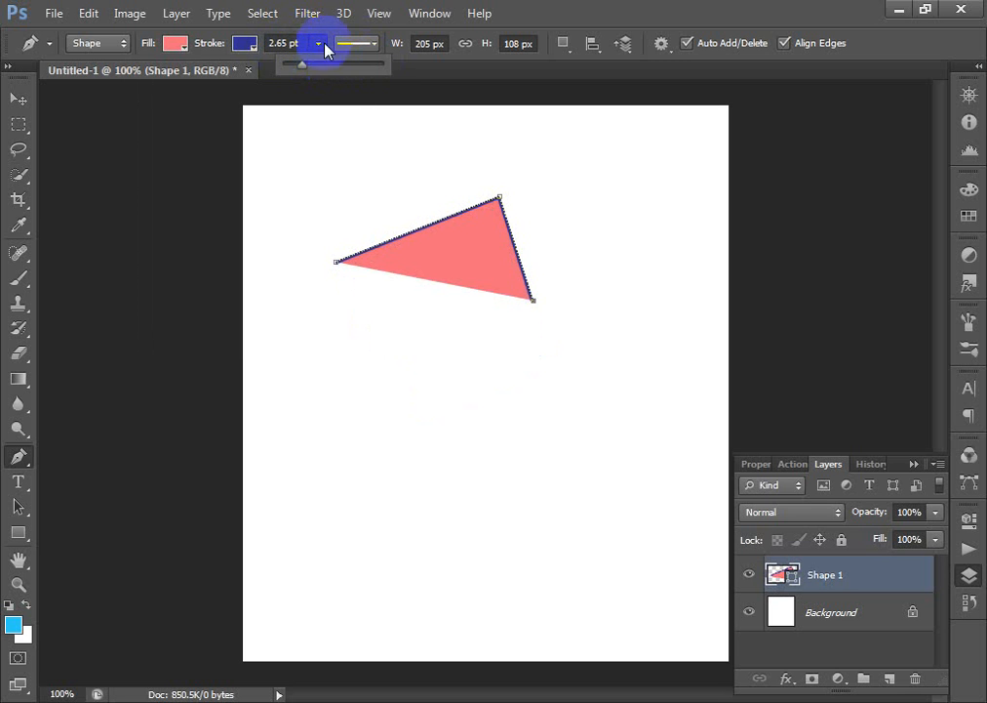
Try the dashed stroke style on the triangle and switch it to the dotted style
left_click(374, 44)
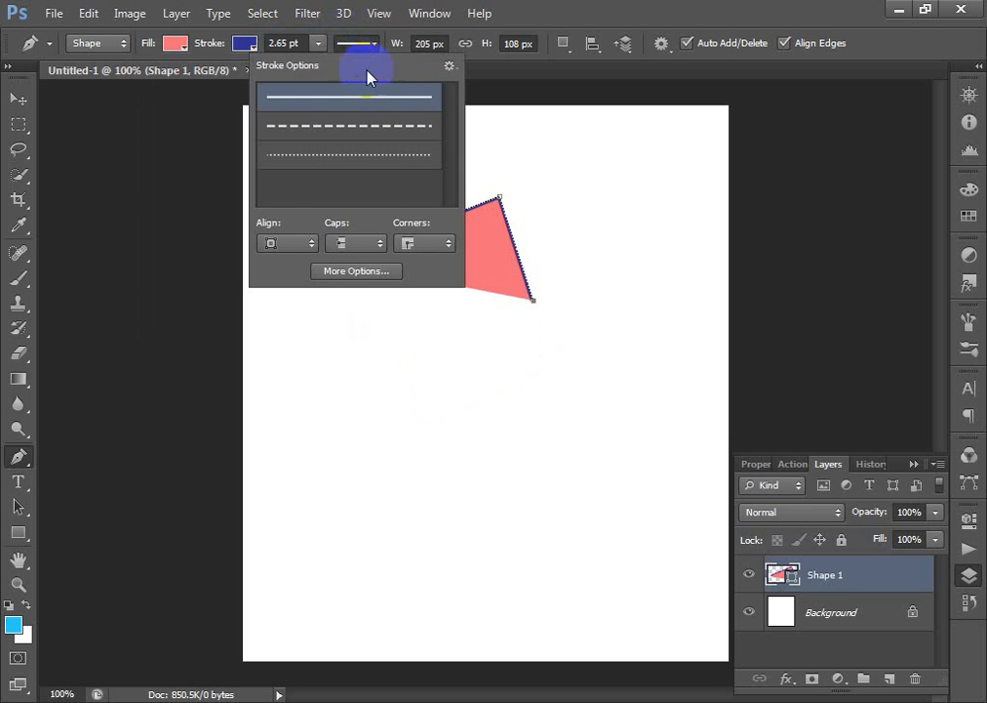
left_click(343, 127)
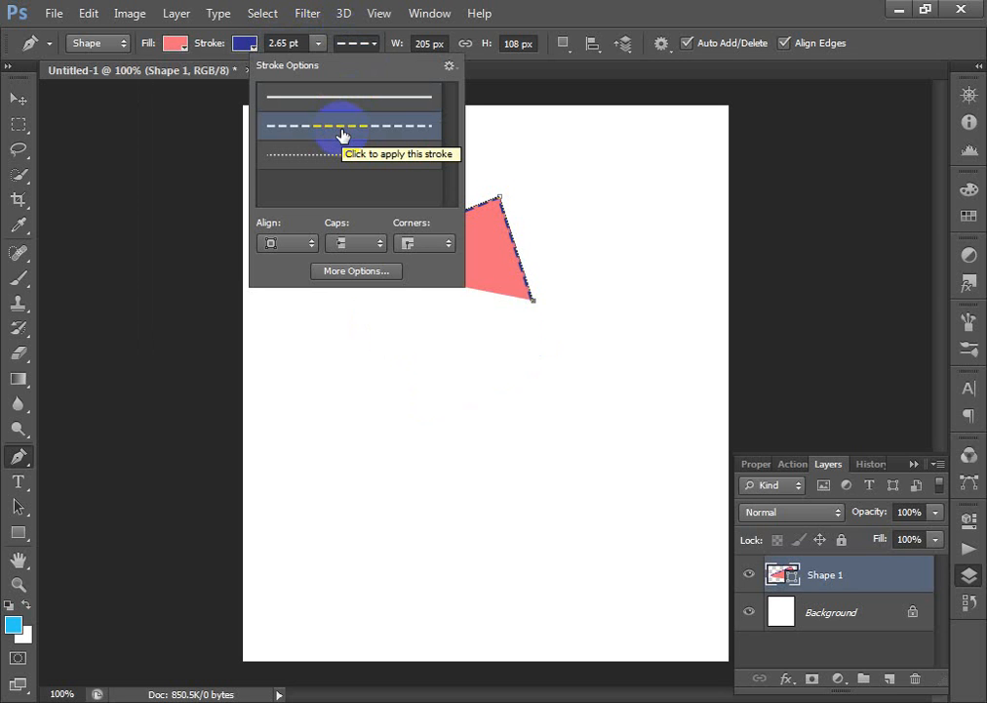
left_click(386, 155)
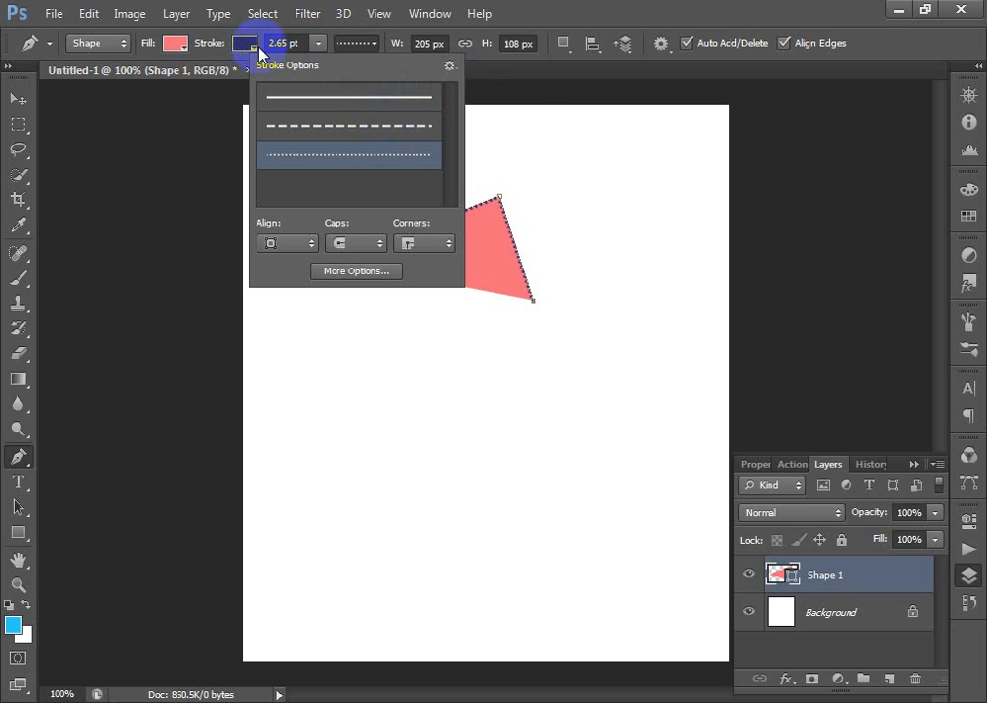
Resize the triangle to a width of 200 px and a height of 100 px
left_click(441, 43)
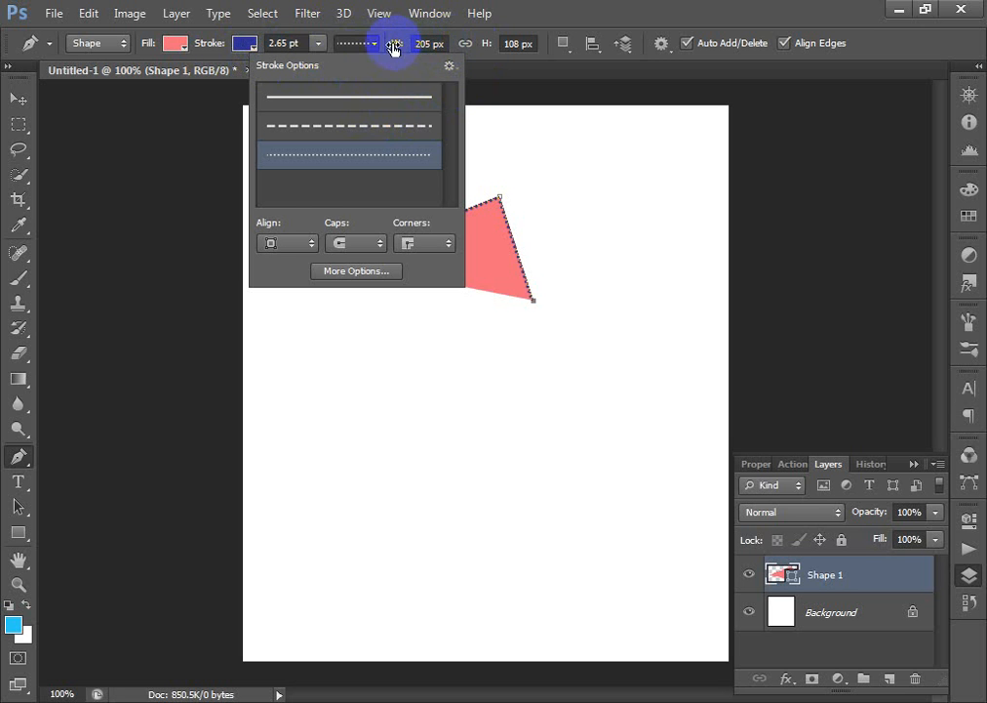
left_click(490, 46)
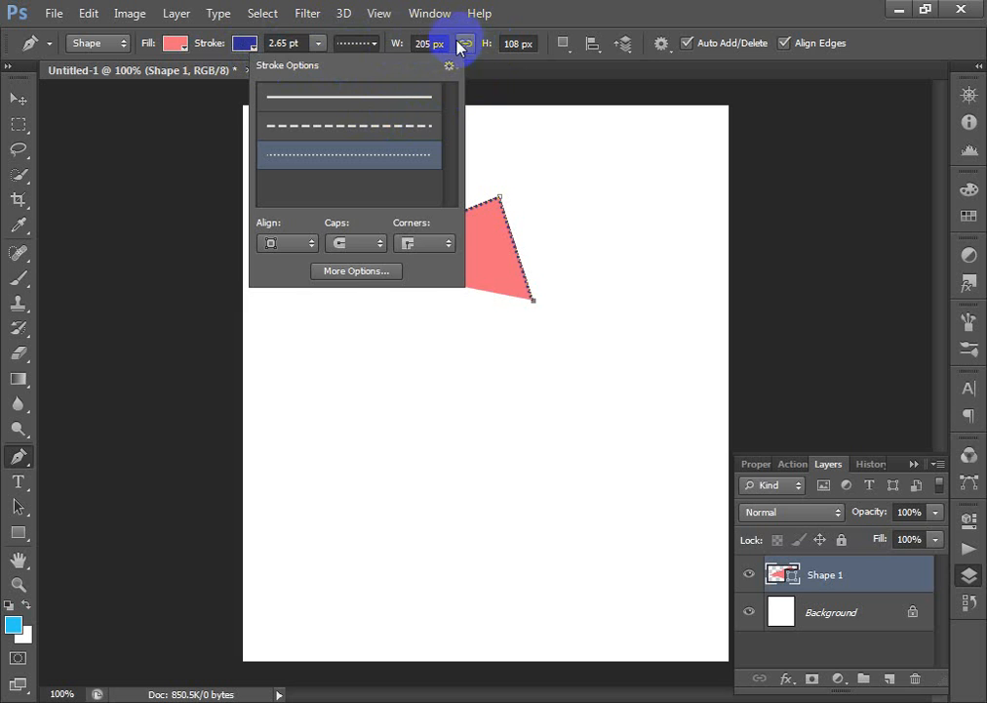
left_click(428, 43)
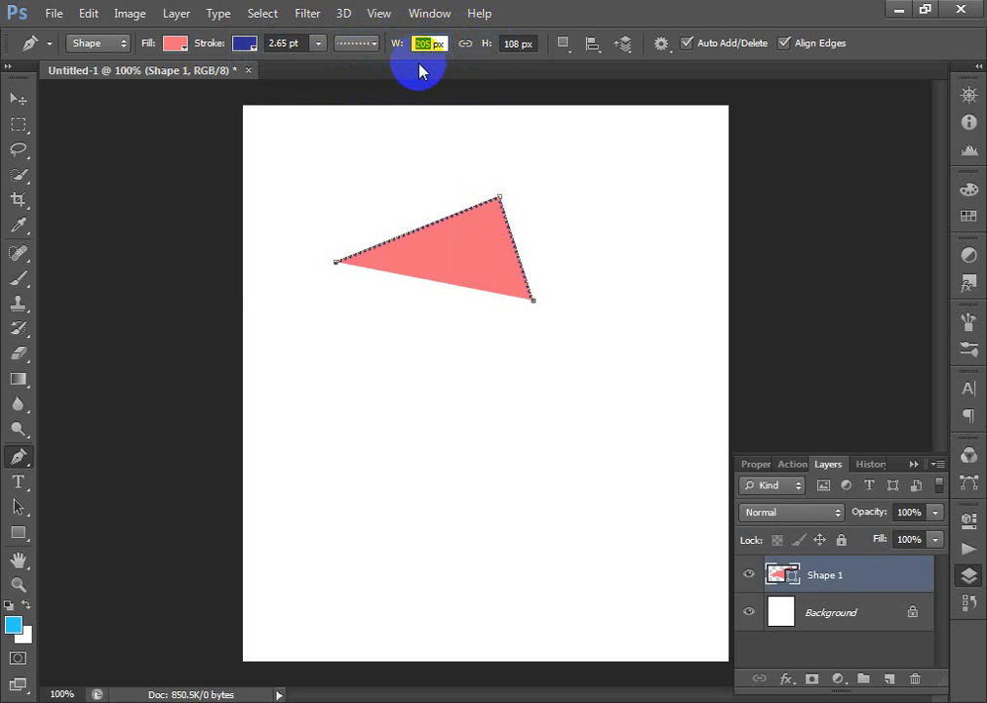
type("20")
left_click(527, 45)
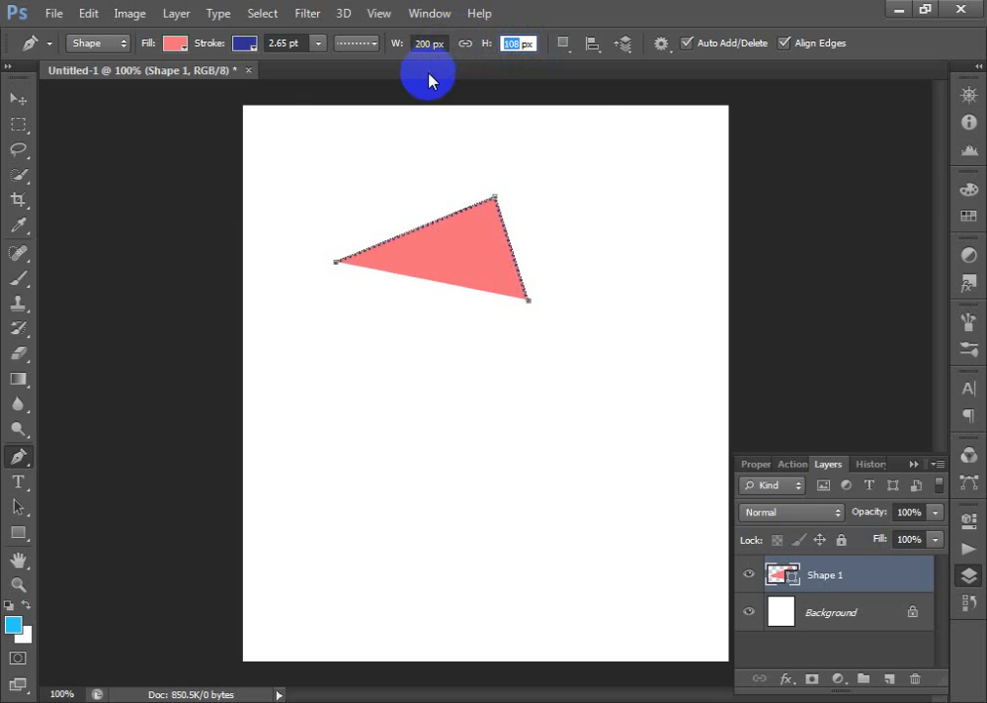
type("1")
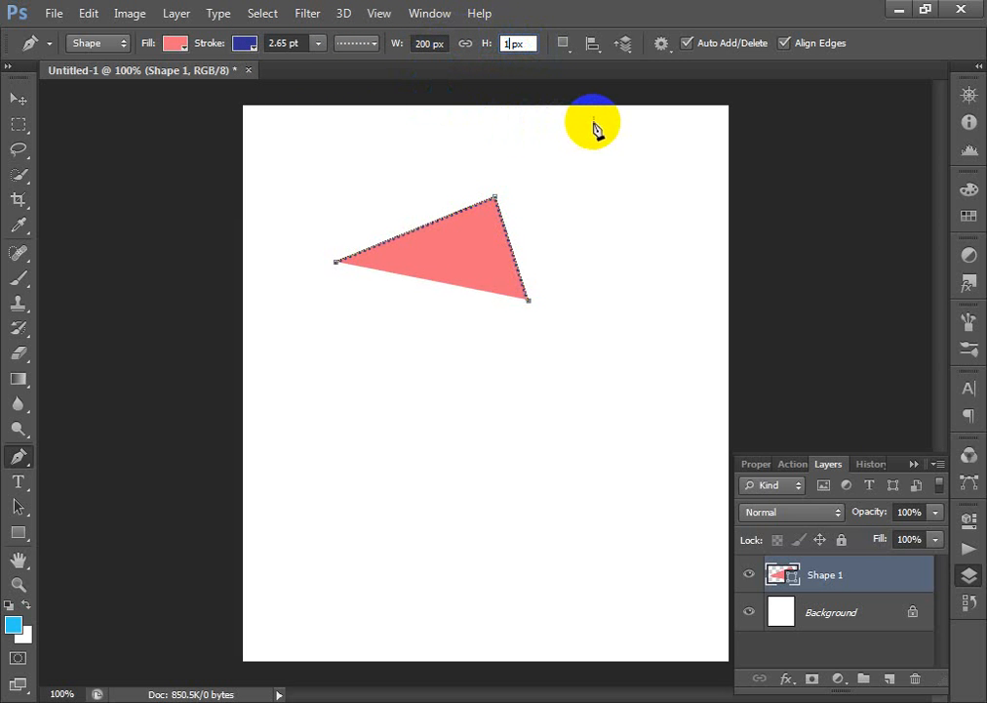
type("00")
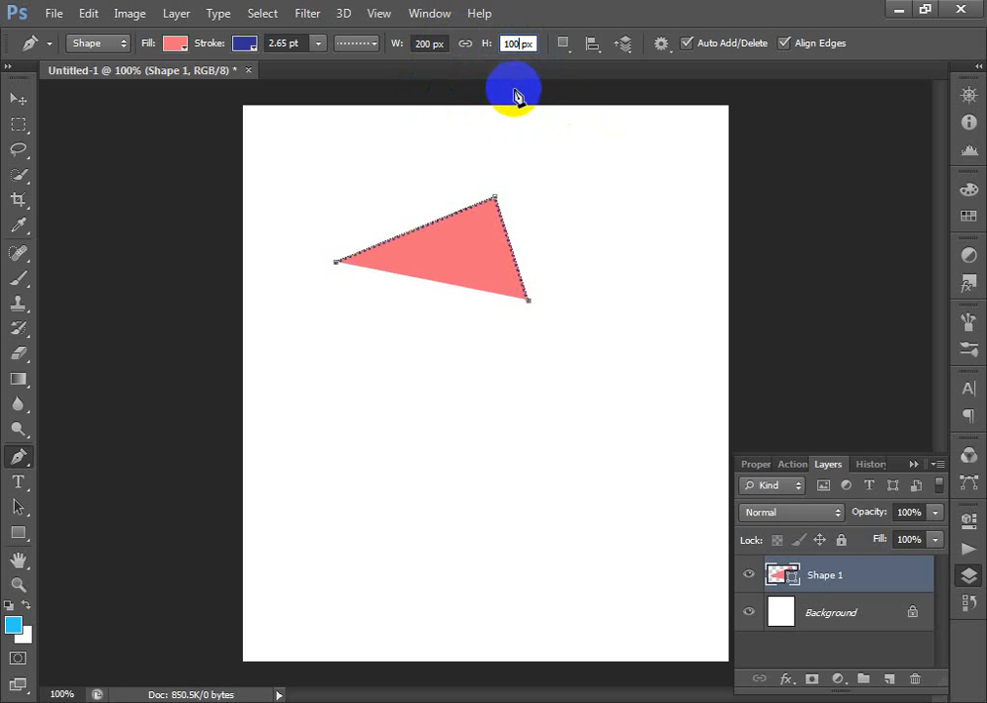
key("Return")
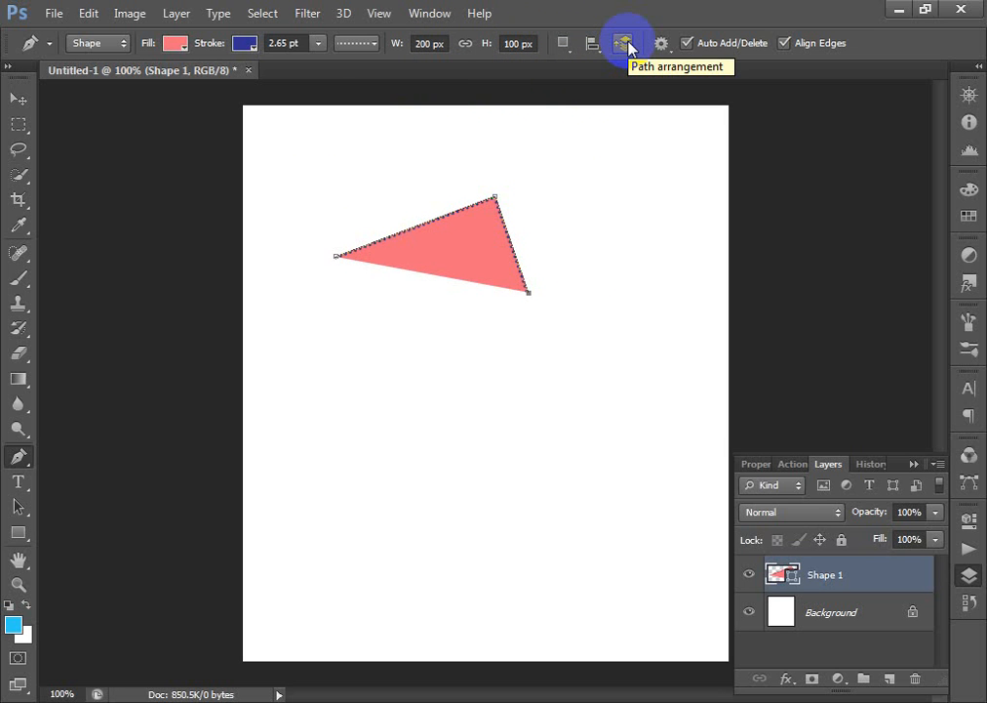
Set the triangle's fill to No Color and its stroke style to a solid line
left_click(177, 45)
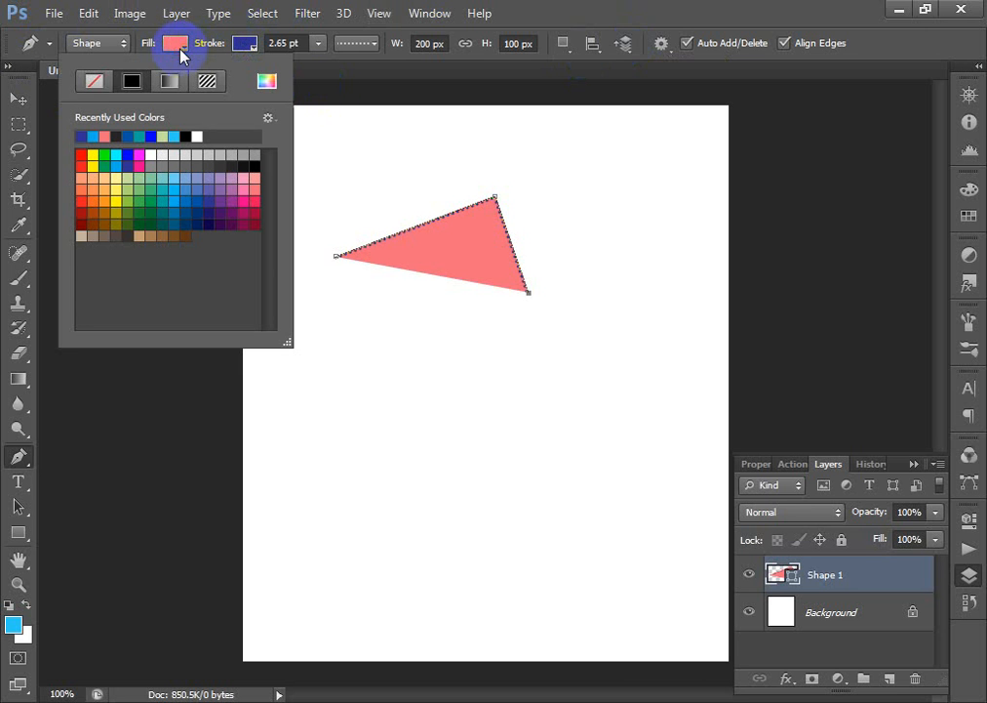
left_click(95, 84)
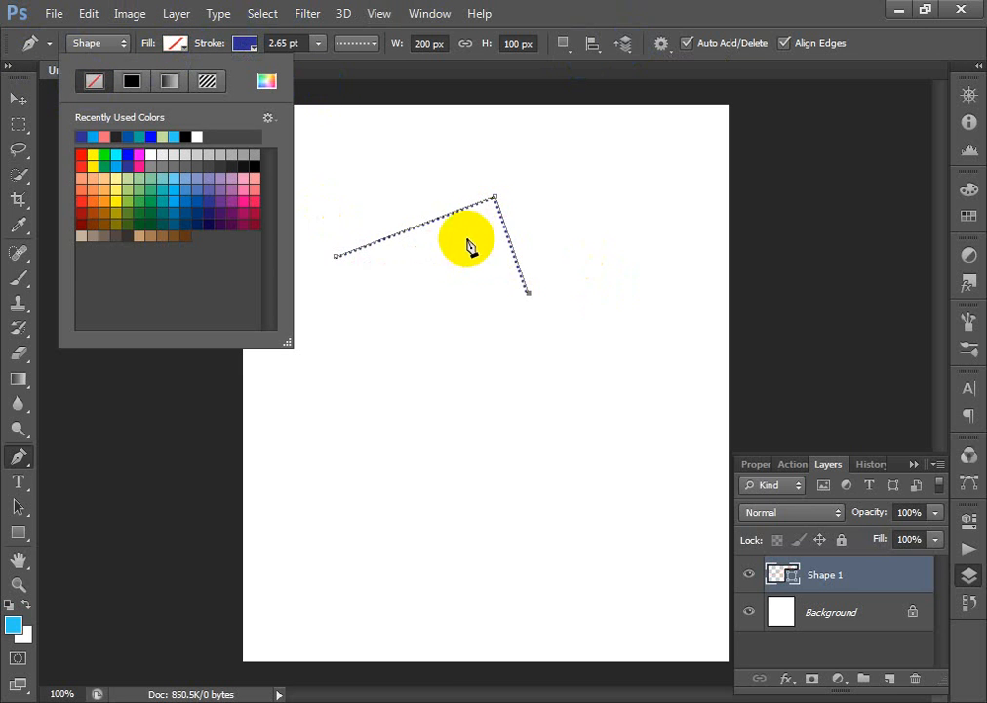
left_click(357, 43)
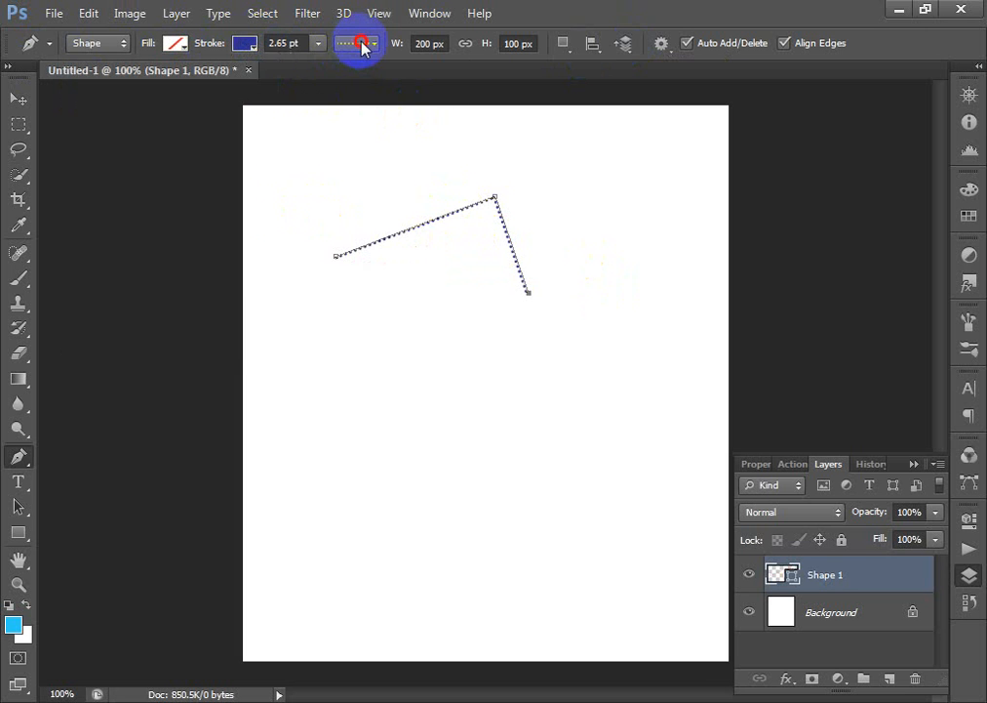
left_click(302, 97)
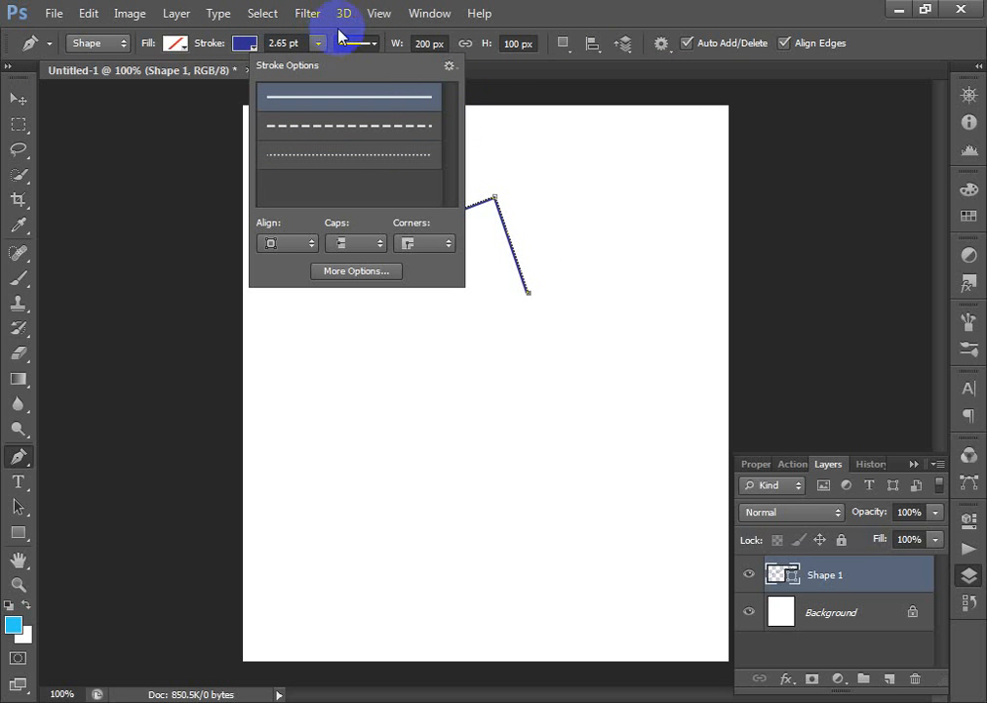
left_click(632, 8)
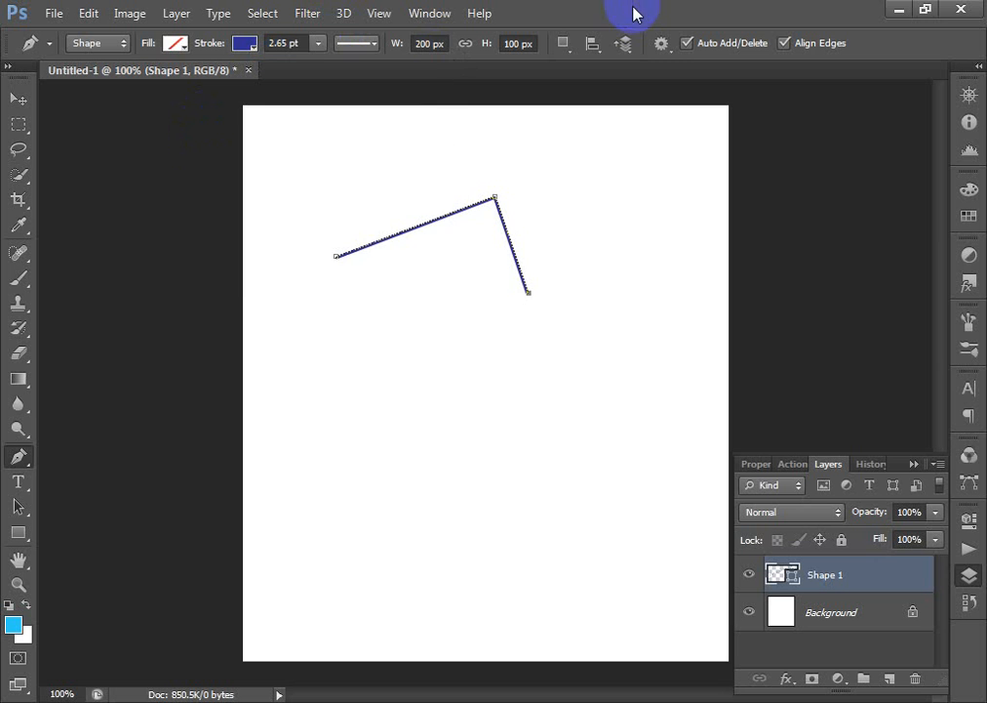
Reduce the shape's stroke width to 0.00 pt
left_click_drag(313, 179, 643, 351)
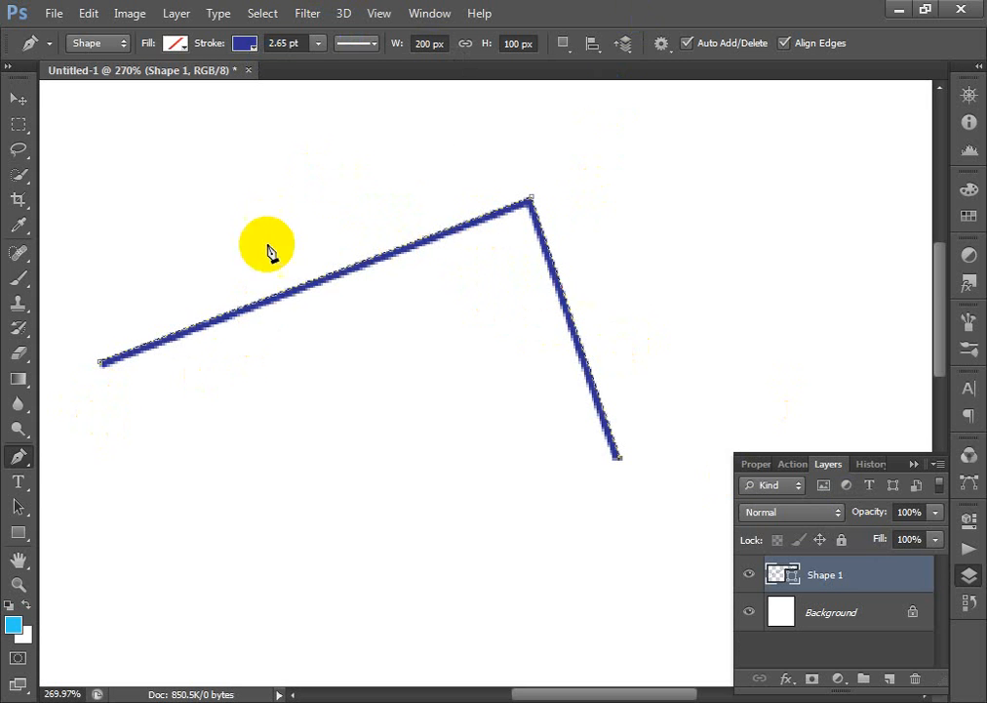
left_click(319, 44)
mouse_move(321, 48)
left_mouse_down()
mouse_move(315, 67)
mouse_move(293, 68)
left_mouse_up()
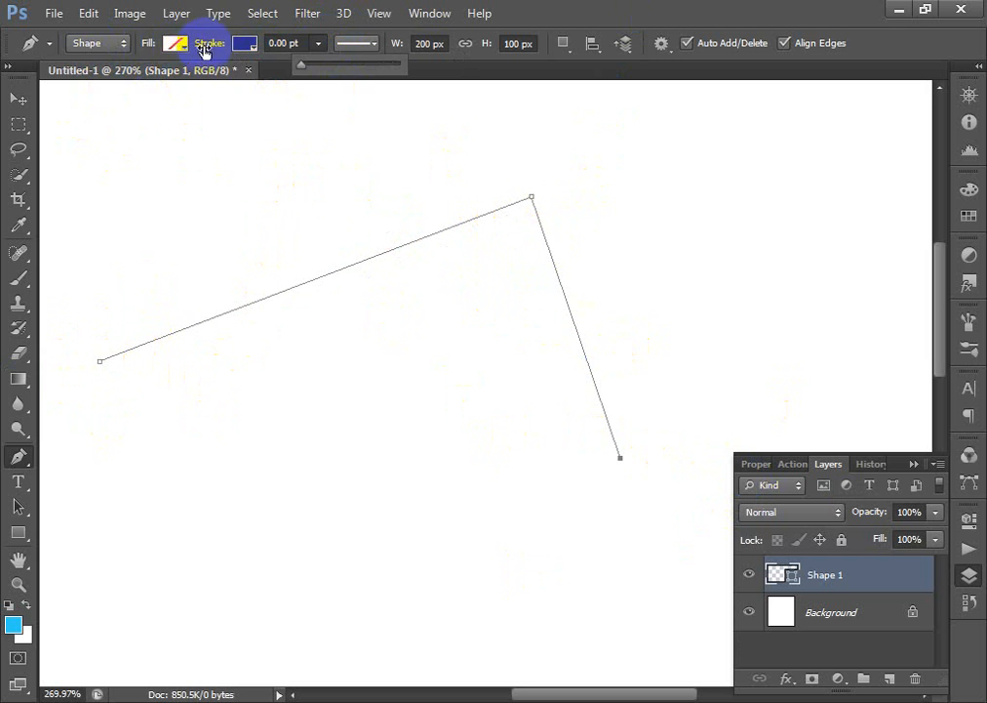
Fill the triangle with bright green and set its stroke to No Color
left_click(176, 43)
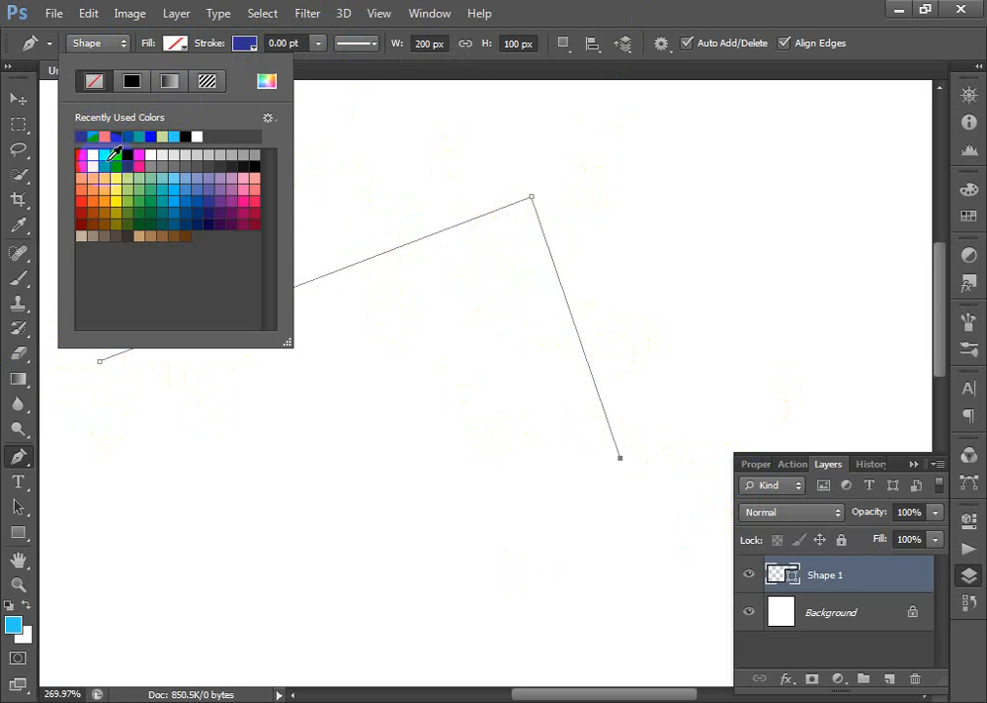
left_click(102, 156)
left_click(246, 43)
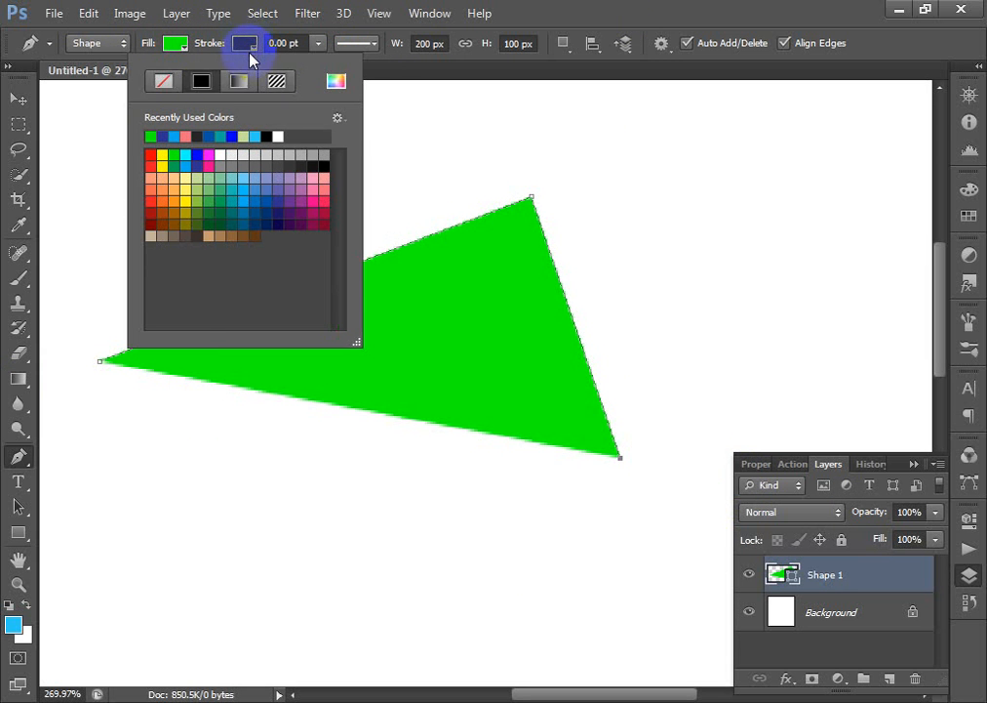
left_click(163, 81)
left_click(175, 43)
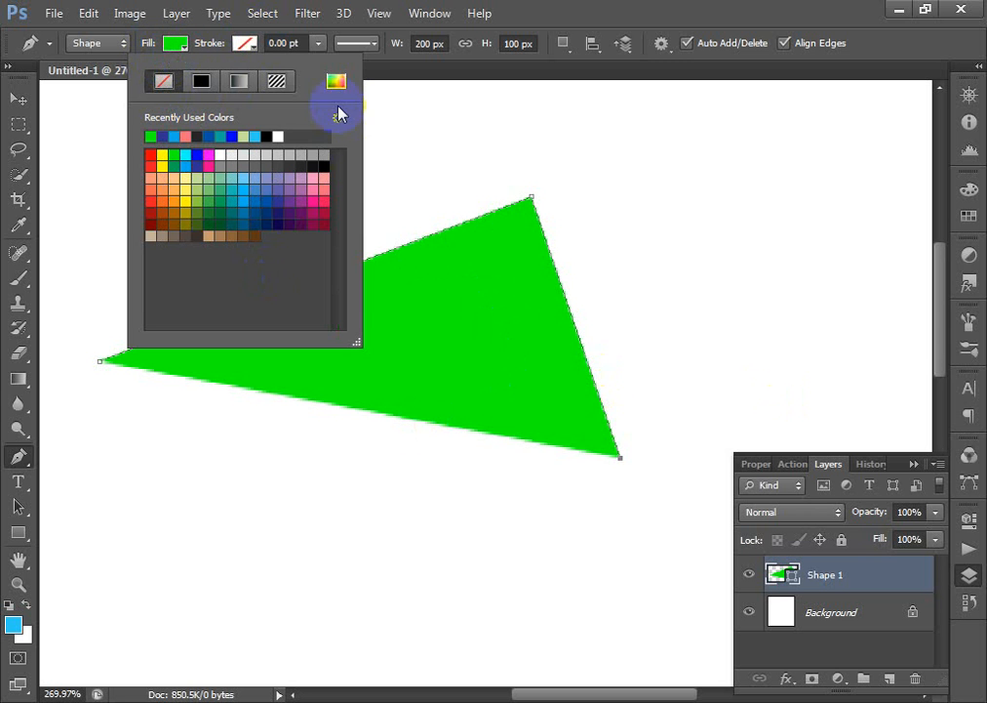
left_click(174, 43)
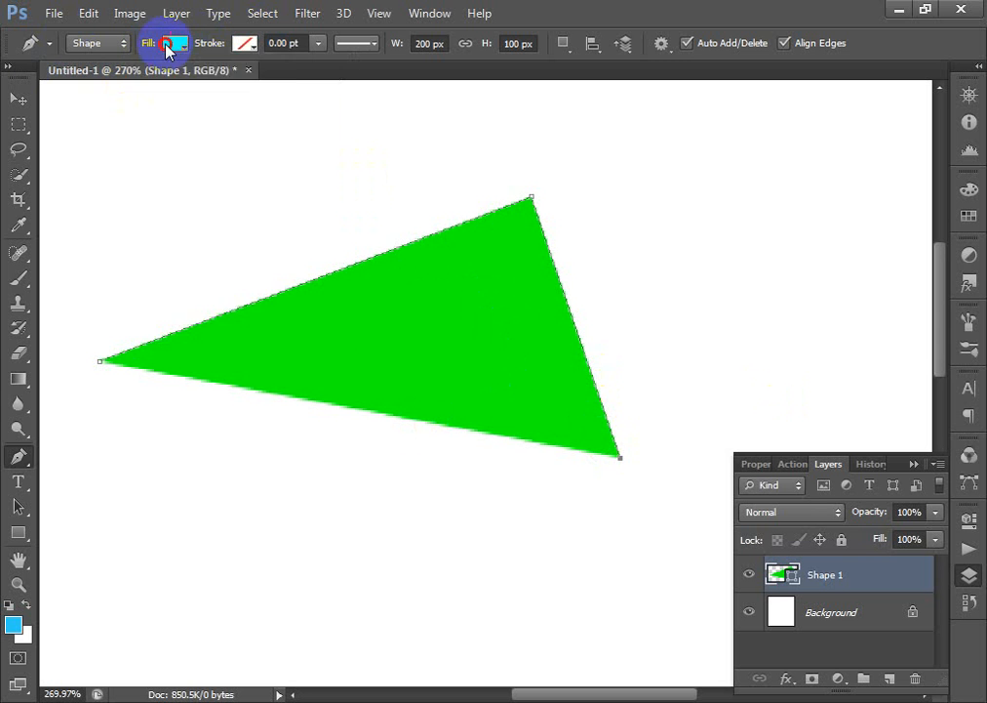
left_click(174, 43)
left_click(584, 20)
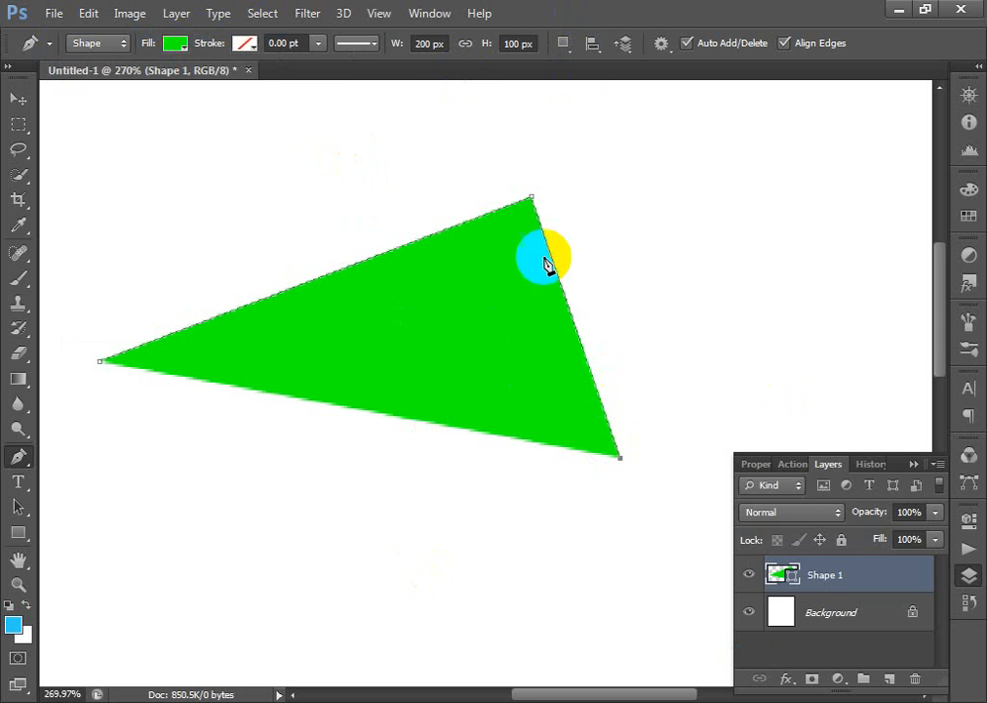
Lower the green triangle layer's opacity to 40% and restore it to 100%
key("ctrl+space")
left_click_drag(148, 184, 361, 331)
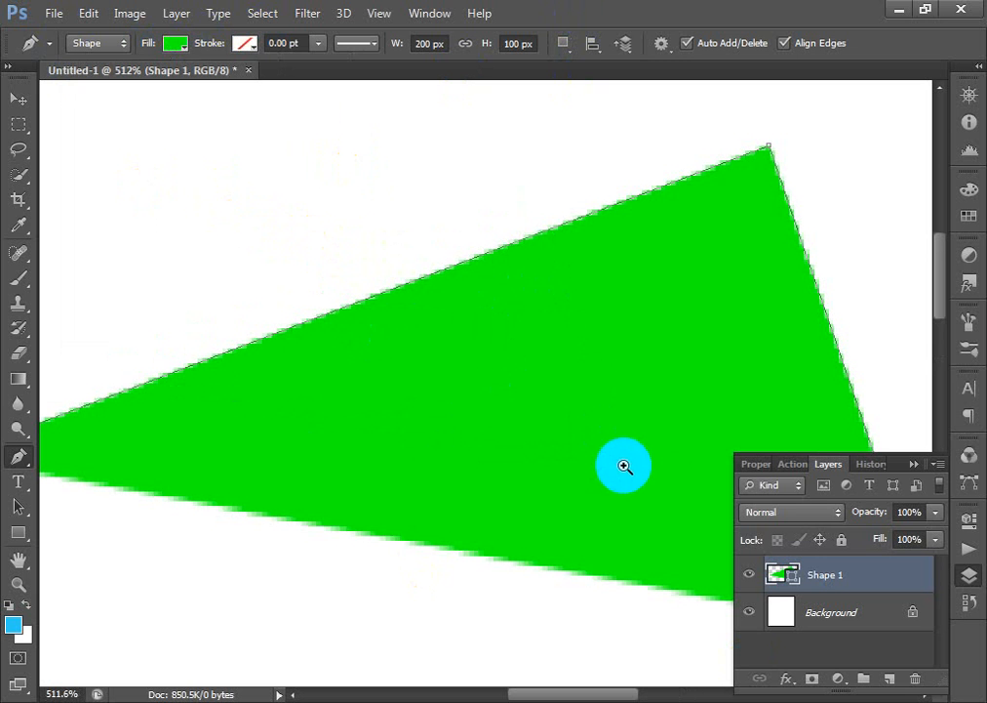
left_click(934, 513)
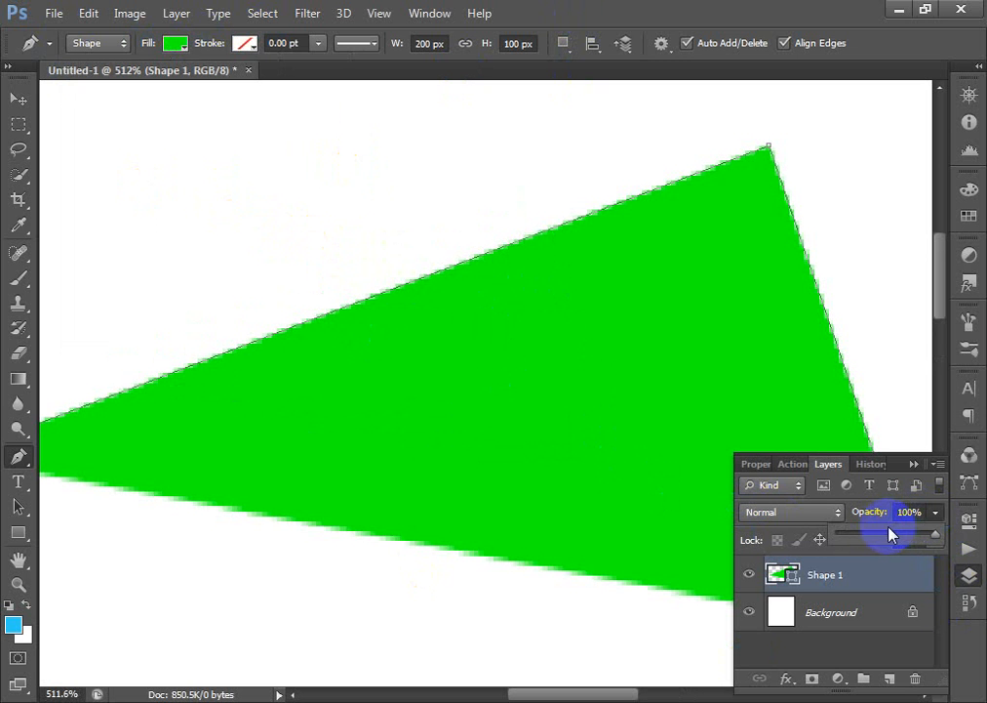
left_click_drag(879, 536, 881, 538)
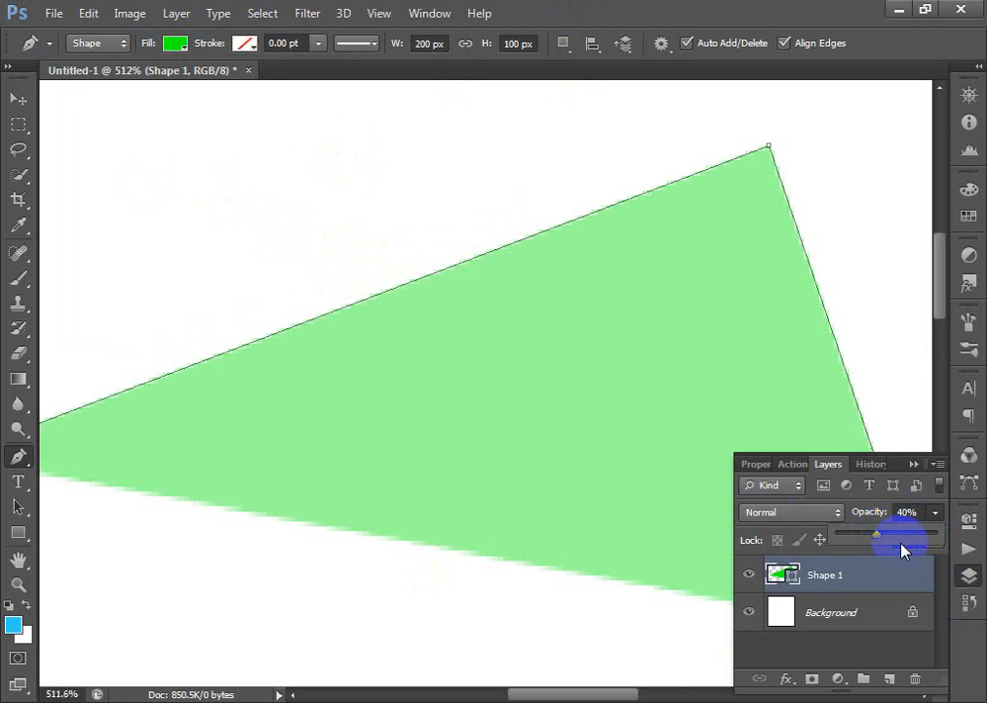
left_click_drag(877, 536, 952, 549)
key("ctrl+minus")
key("ctrl+minus")
key("ctrl+minus")
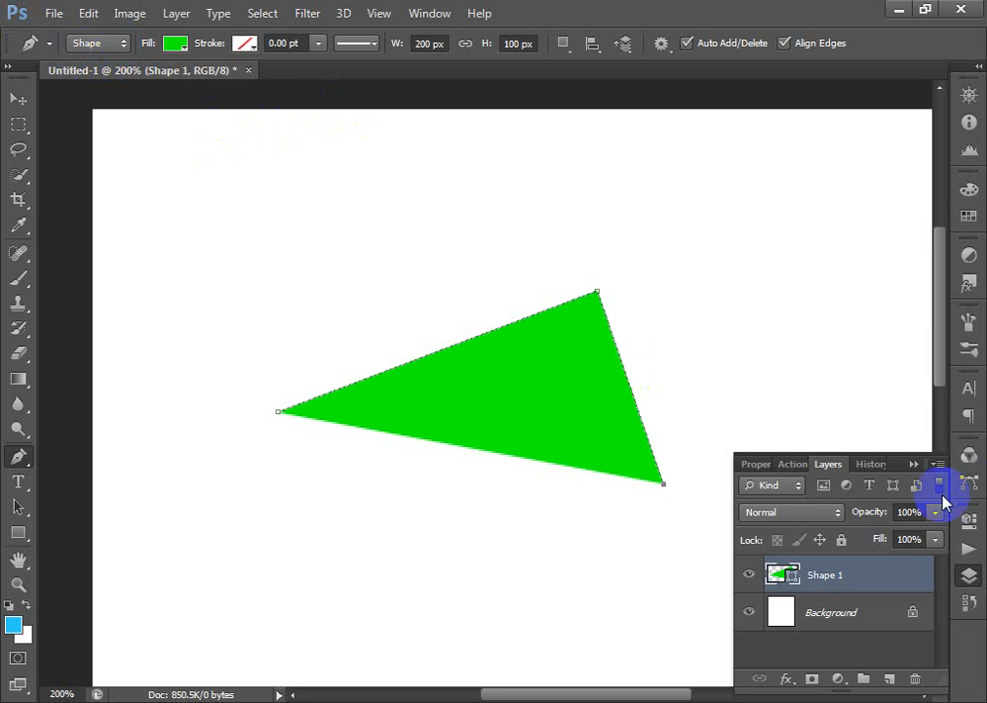
Revert the document to its initial Untitled-1 snapshot in the history, discarding the triangle
left_click(878, 464)
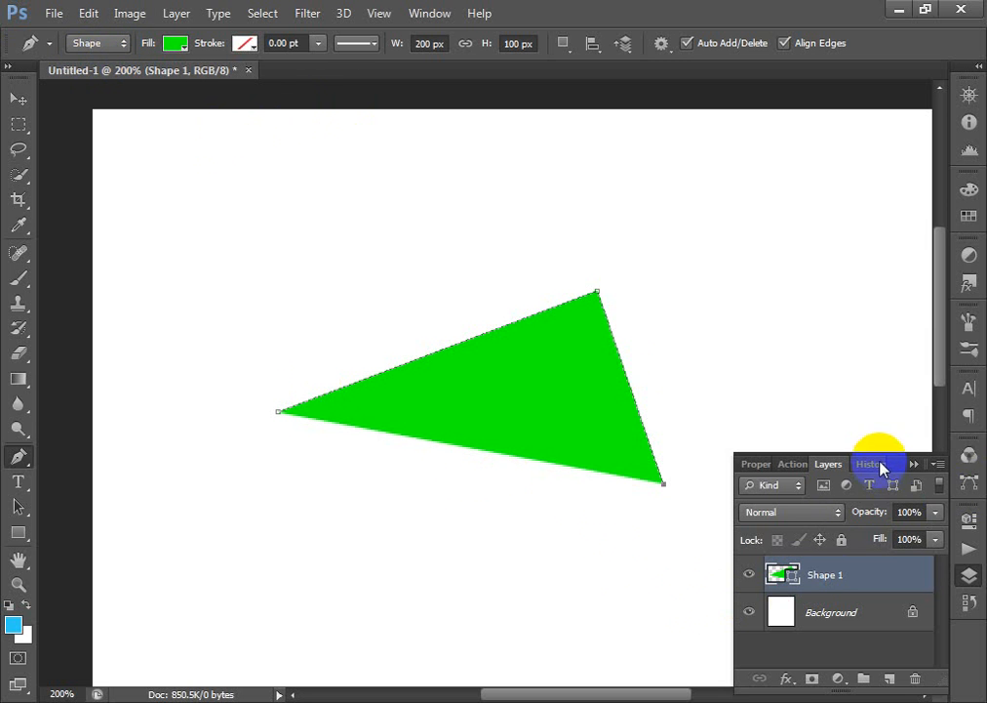
scroll(863, 546, "up", 8)
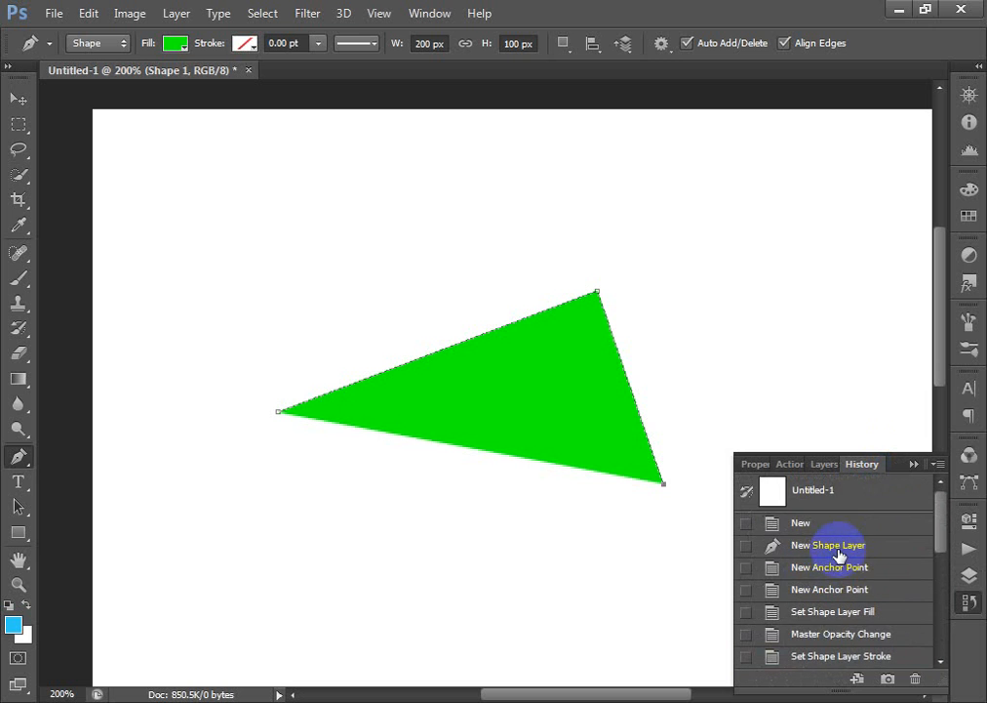
left_click(849, 497)
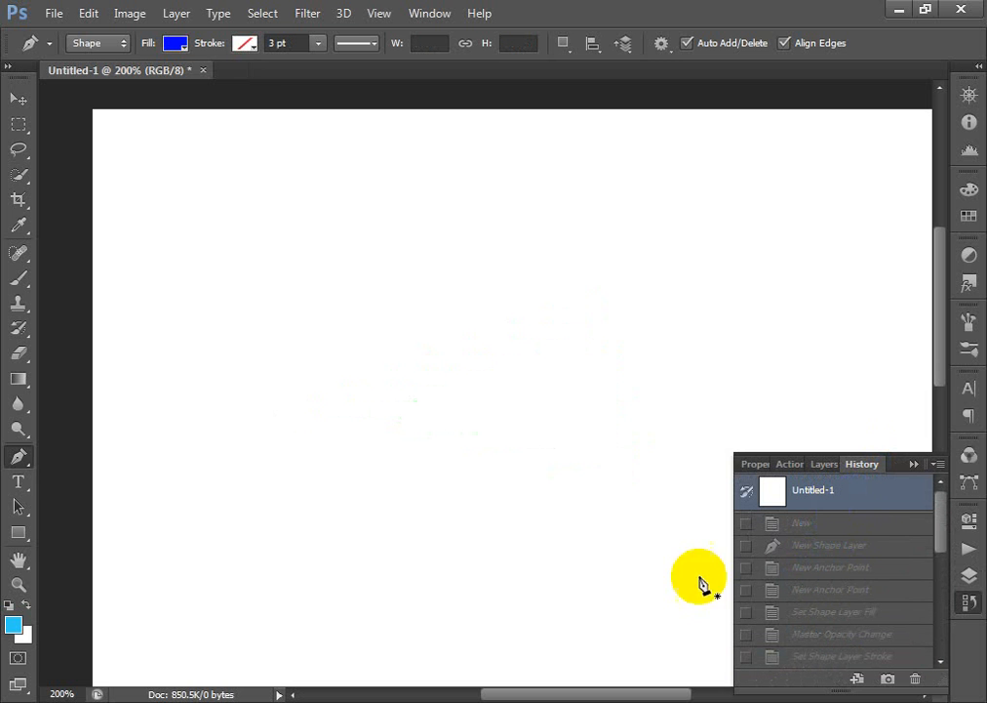
Switch the Pen tool to Path mode and draw a closed, irregular rounded path with curved segments on the blank canvas
left_click(102, 45)
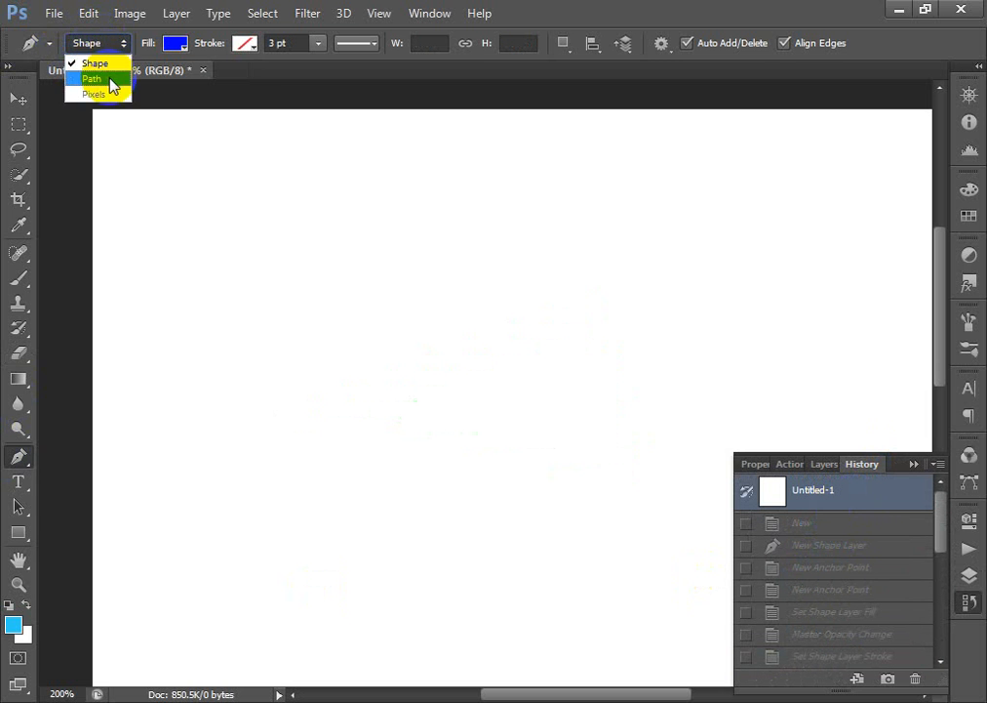
left_click(109, 79)
left_click(17, 455)
left_click(287, 380)
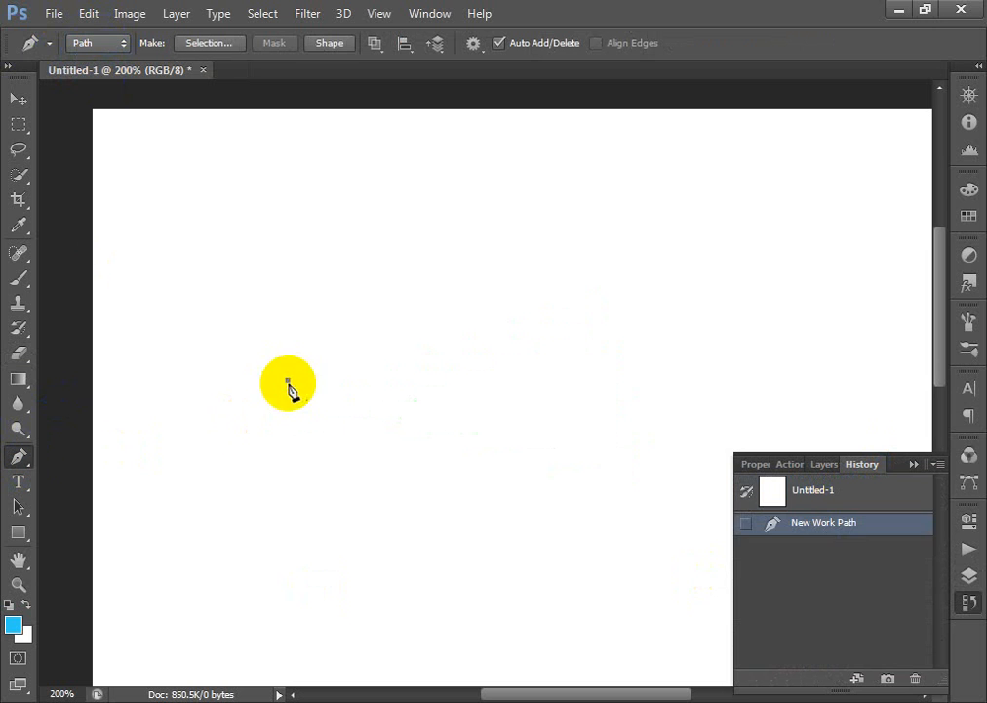
left_click_drag(401, 335, 463, 355)
left_click_drag(532, 372, 543, 430)
left_click_drag(528, 495, 503, 517)
left_click_drag(470, 544, 446, 558)
mouse_move(401, 564)
left_mouse_down()
mouse_move(330, 557)
mouse_move(282, 522)
left_mouse_up()
left_click_drag(259, 499, 272, 399)
left_click(287, 379)
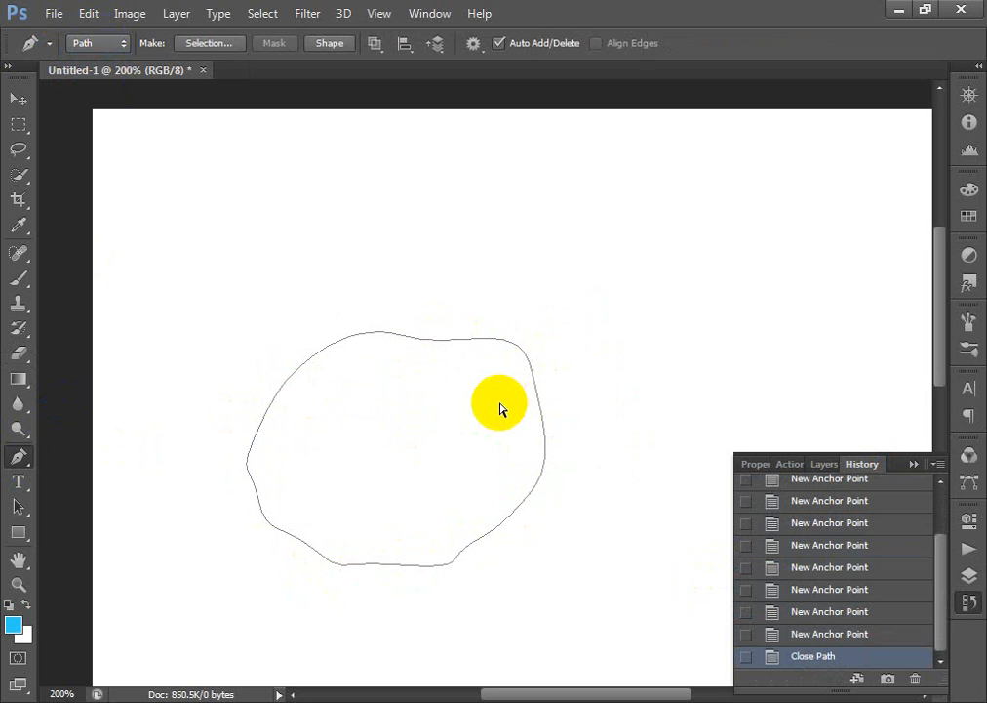
Convert the closed path into a selection, try filling it with the background colour and undo the fill
key("ctrl+Return")
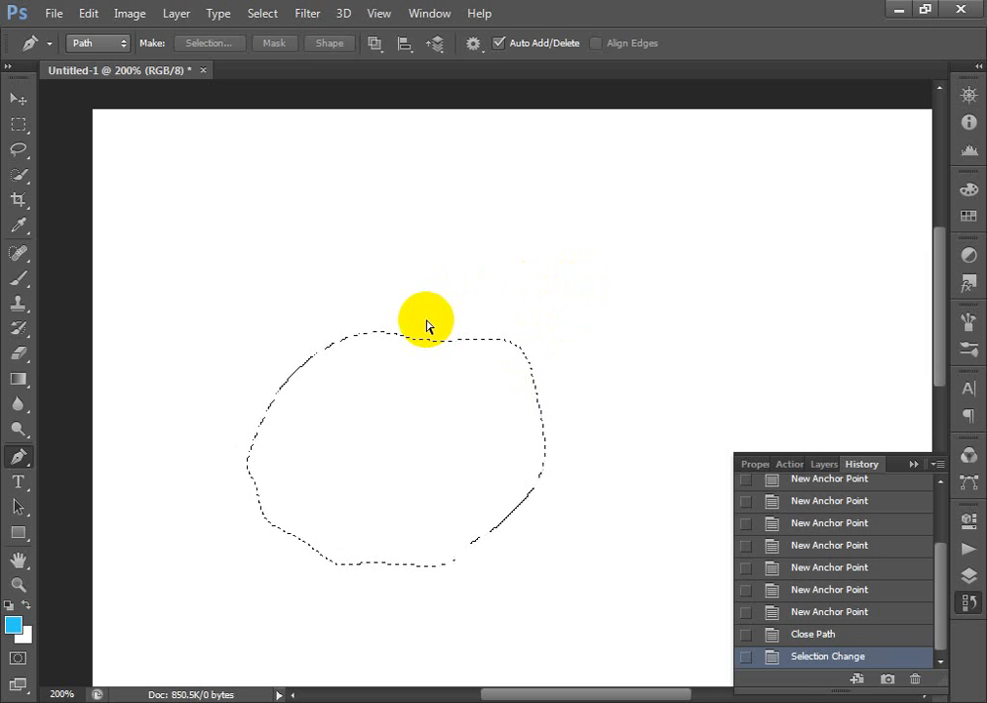
key("ctrl+BackSpace")
key("ctrl+z")
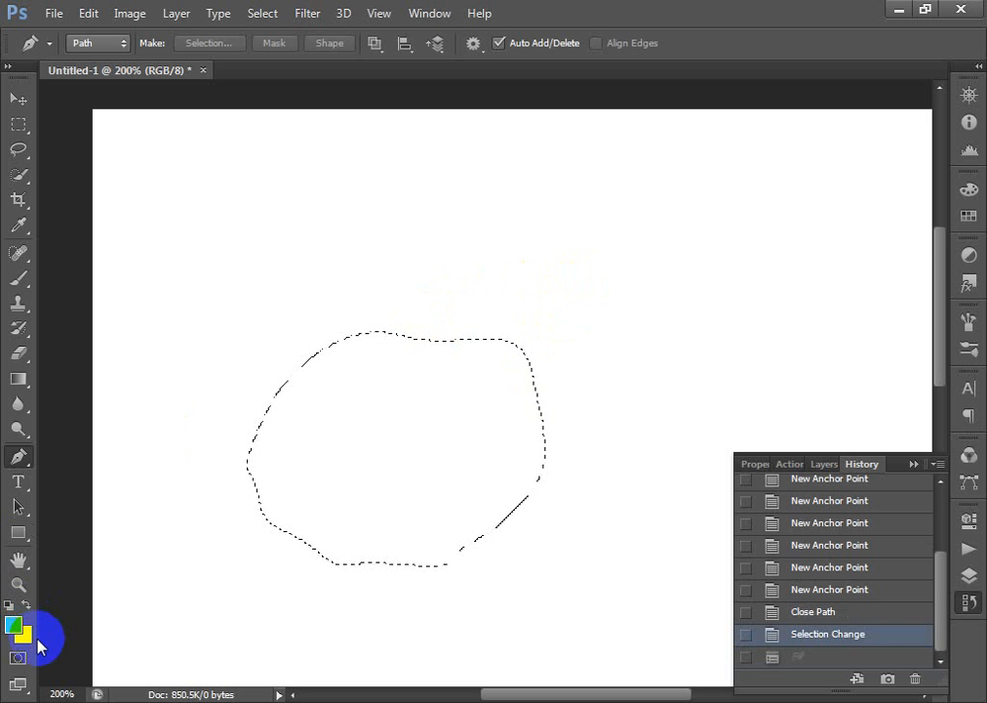
Set the background colour to red f90101, fill the selection with it and deselect
left_click(24, 636)
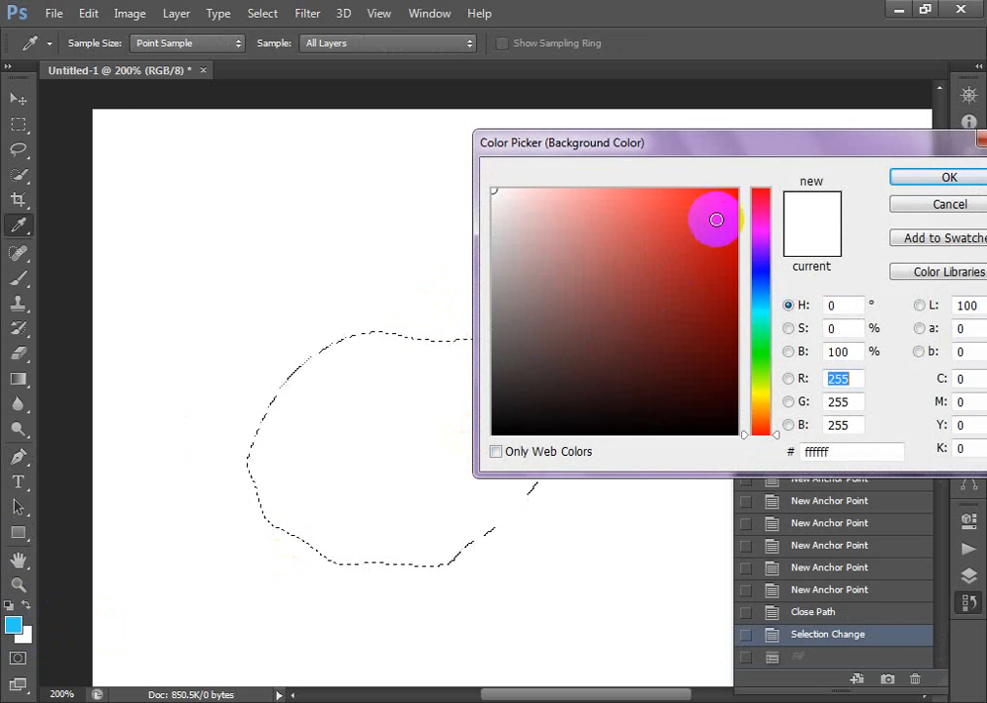
left_click(734, 194)
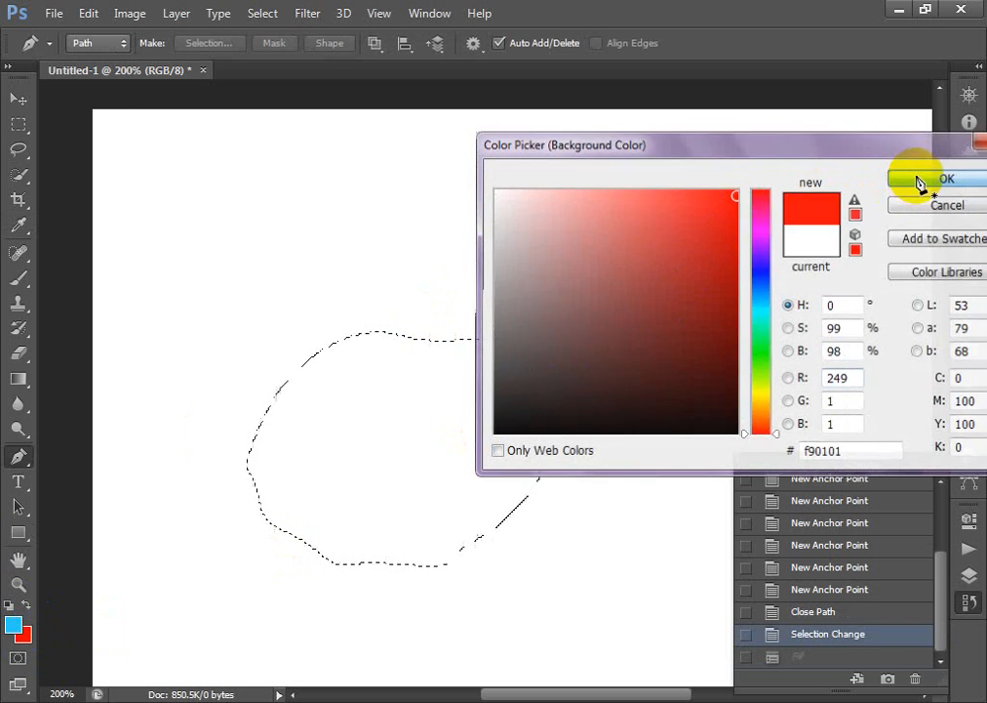
left_click(920, 179)
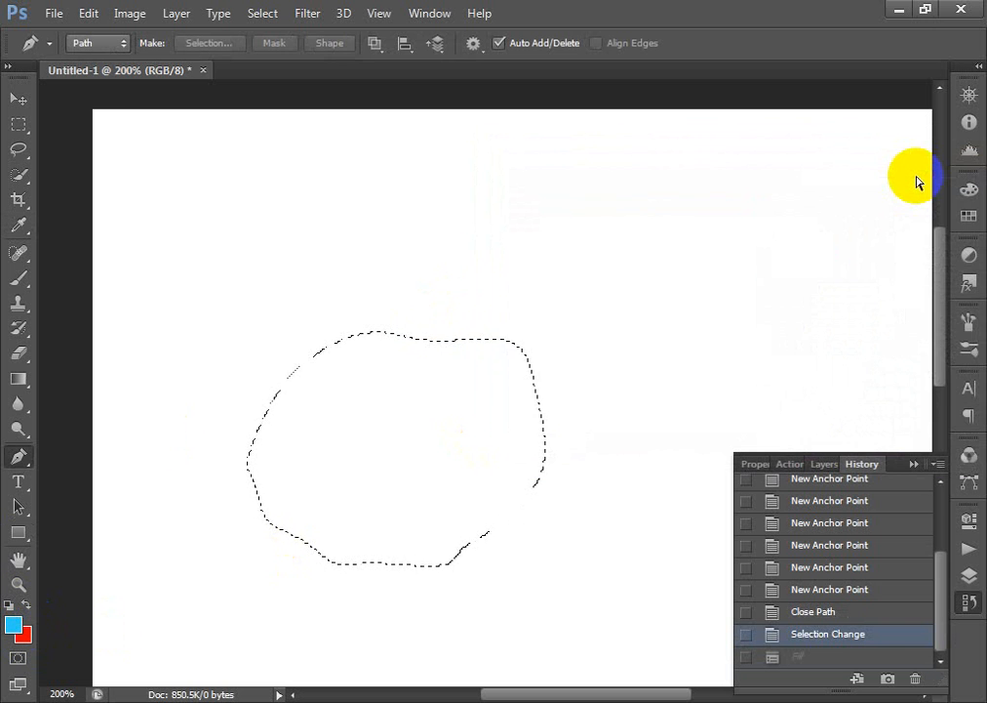
key("ctrl+BackSpace")
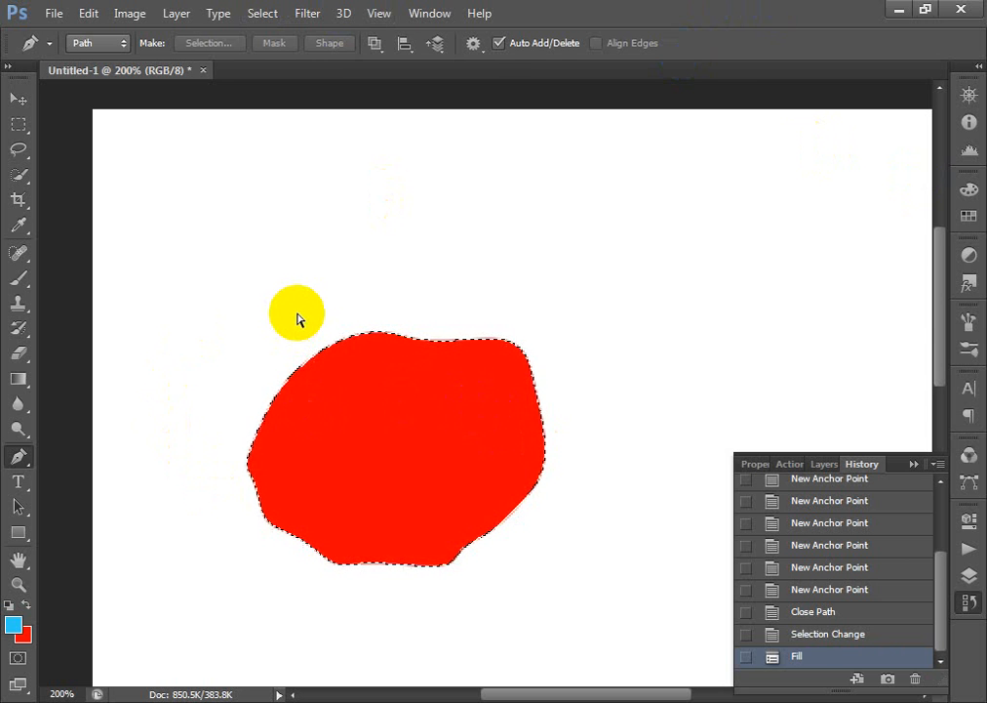
key("ctrl+d")
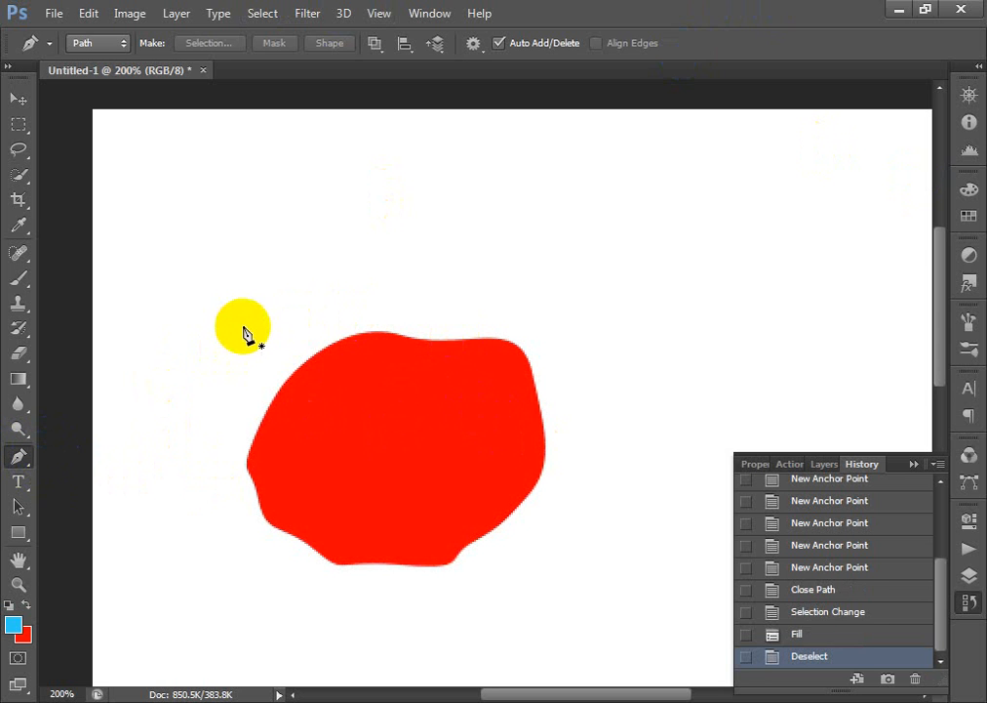
left_click_drag(250, 322, 257, 318)
left_click_drag(363, 279, 397, 271)
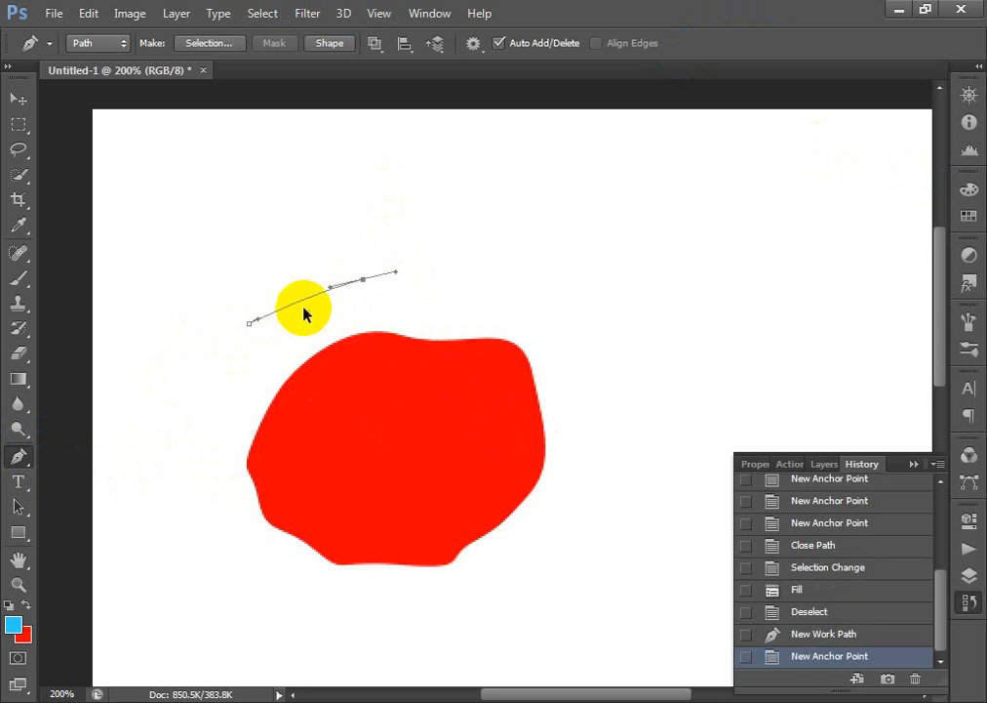
key("ctrl+z")
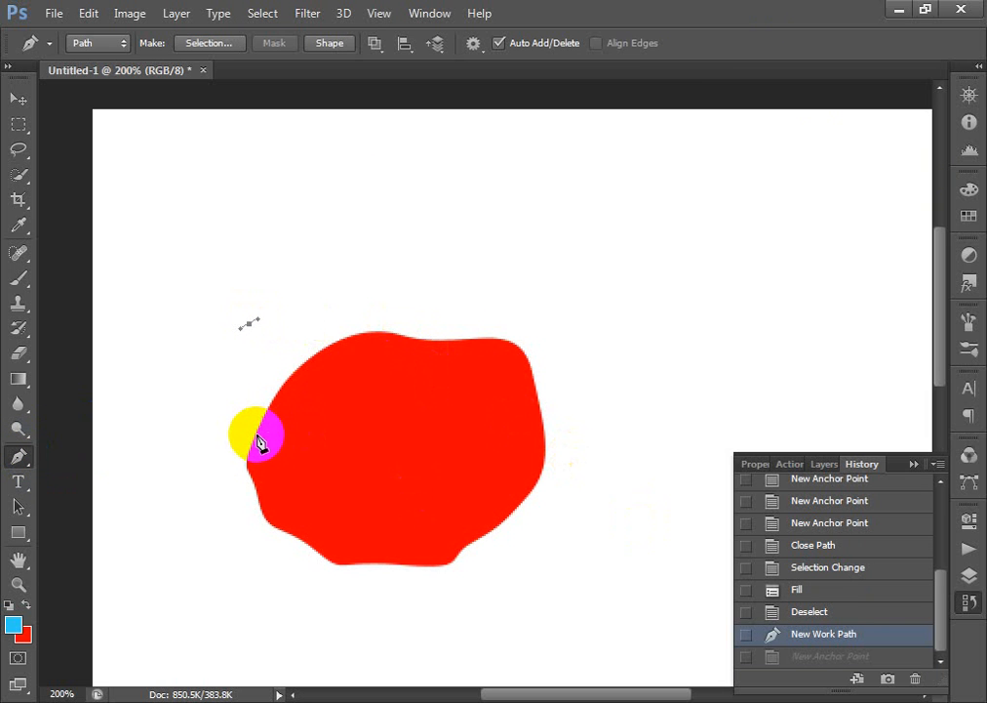
key("ctrl+alt+z")
Start a new work path with an anchor point on the red shape's upper-left edge
left_click_drag(221, 368, 635, 639)
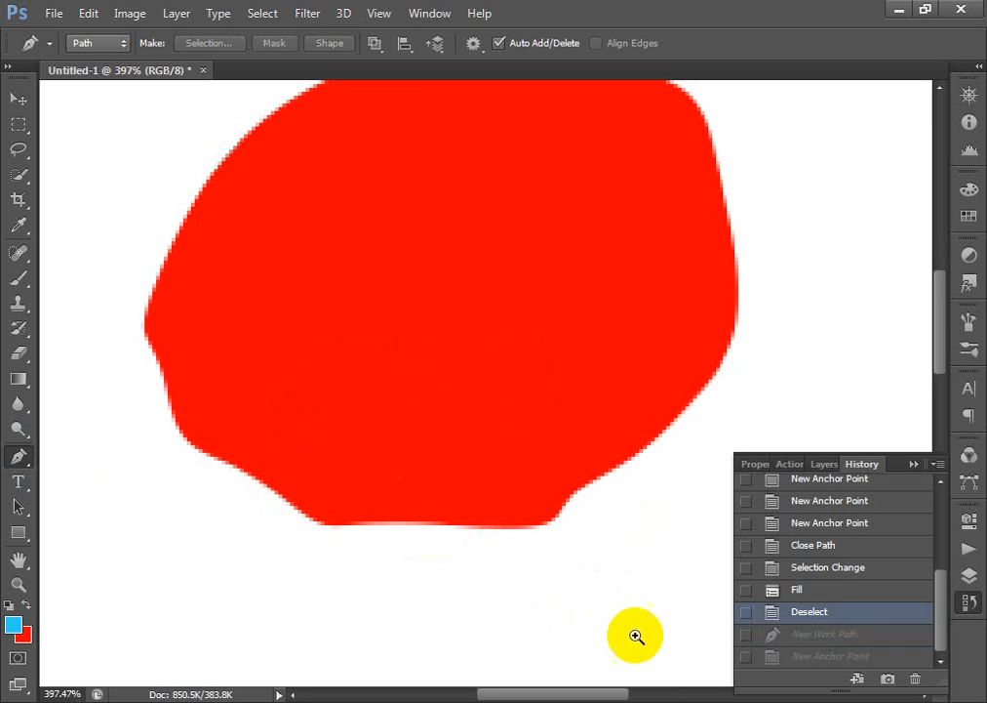
scroll(153, 371, "up", 4)
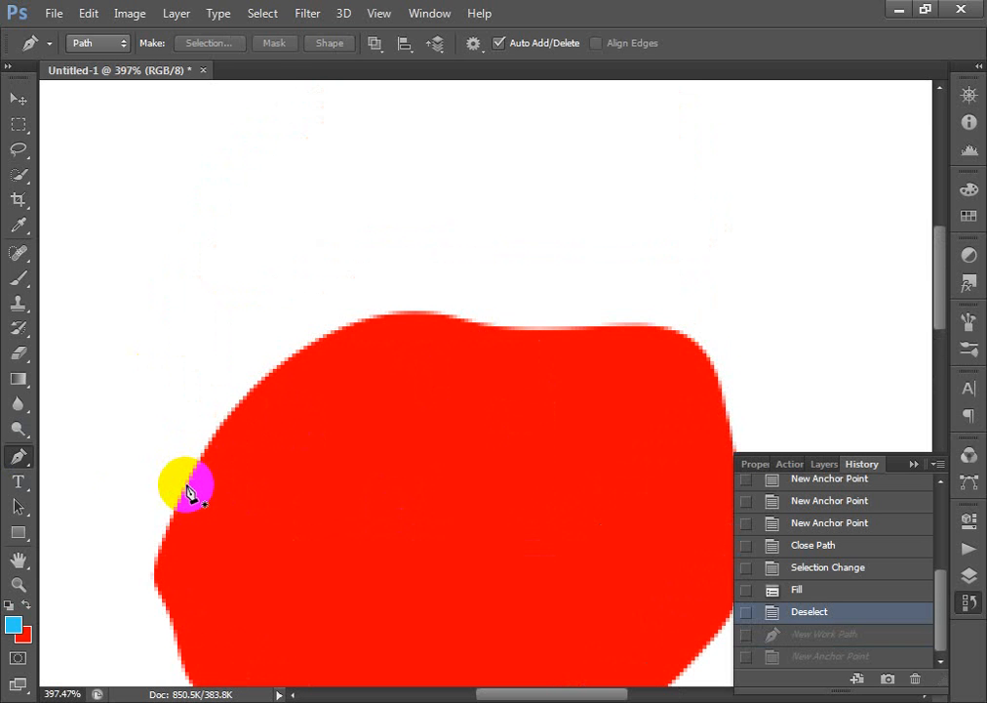
left_click(186, 487)
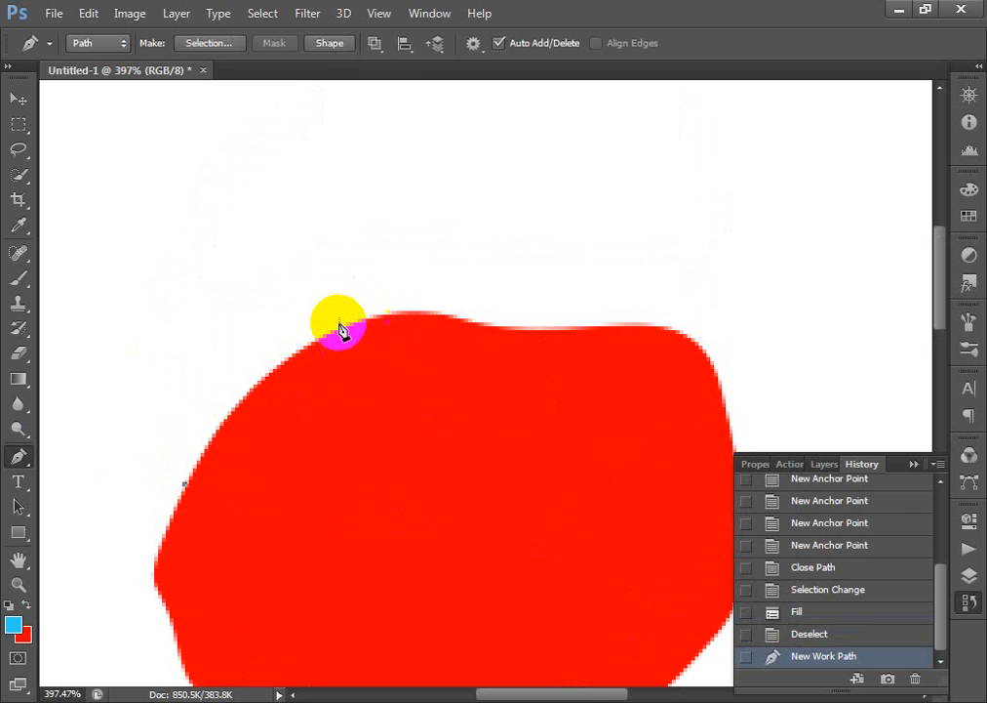
Try a straight path segment across the shape's curved upper-left edge, inspect it up close and undo it
left_click(315, 339)
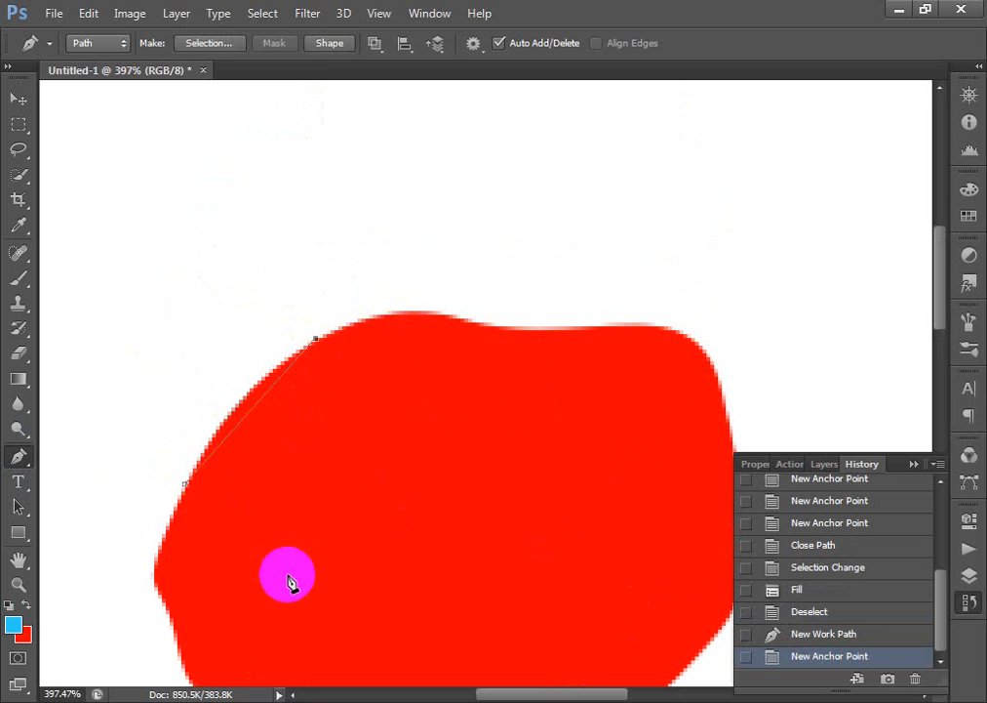
left_click_drag(84, 317, 456, 592)
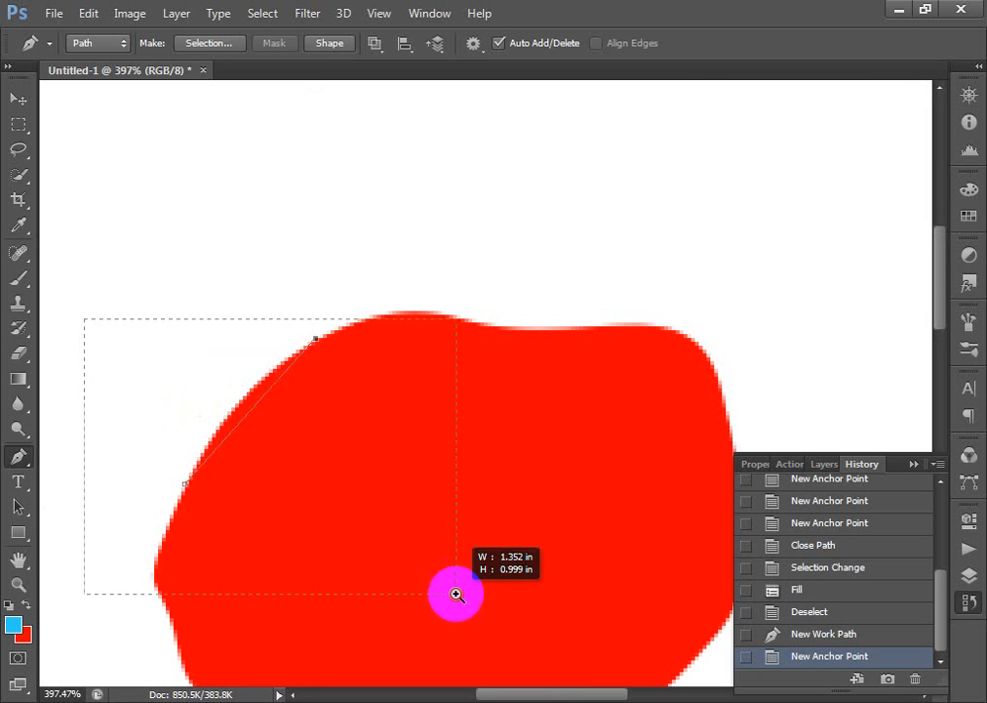
left_click_drag(392, 346, 323, 386)
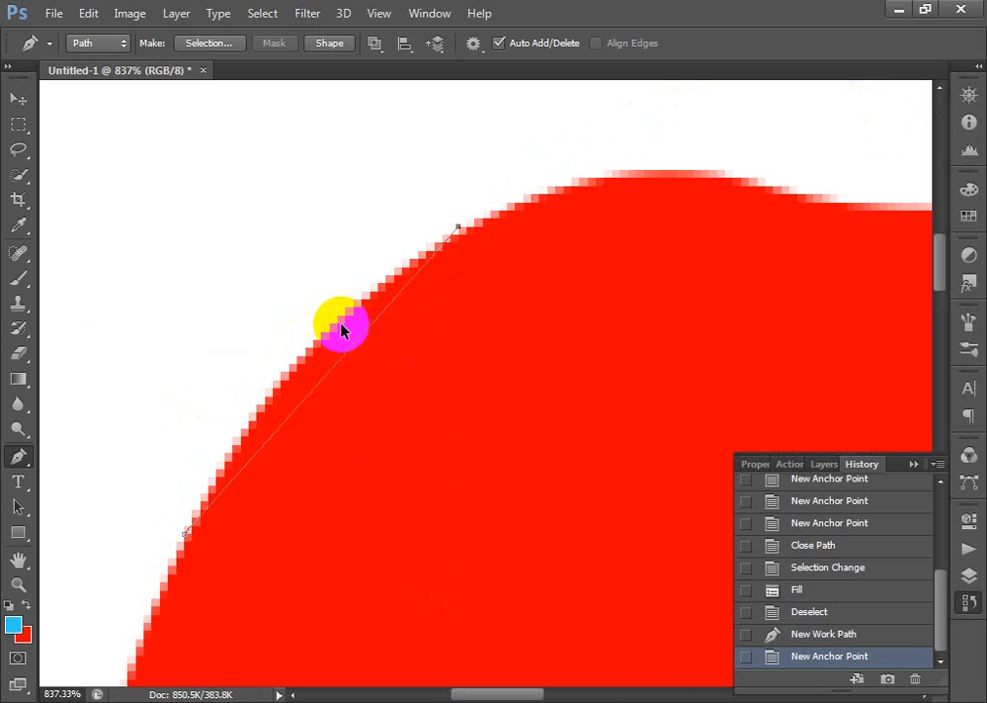
key("ctrl+z")
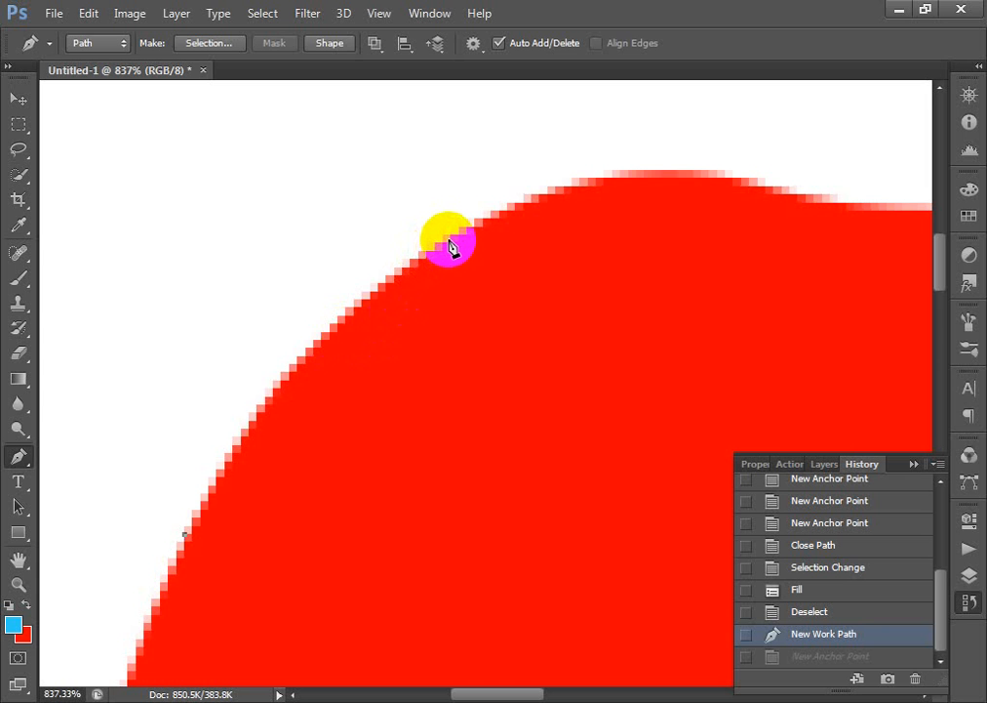
Try curved segments along the upper-left edge and over the shape's crest, and undo both anchor points
left_click_drag(449, 247, 636, 154)
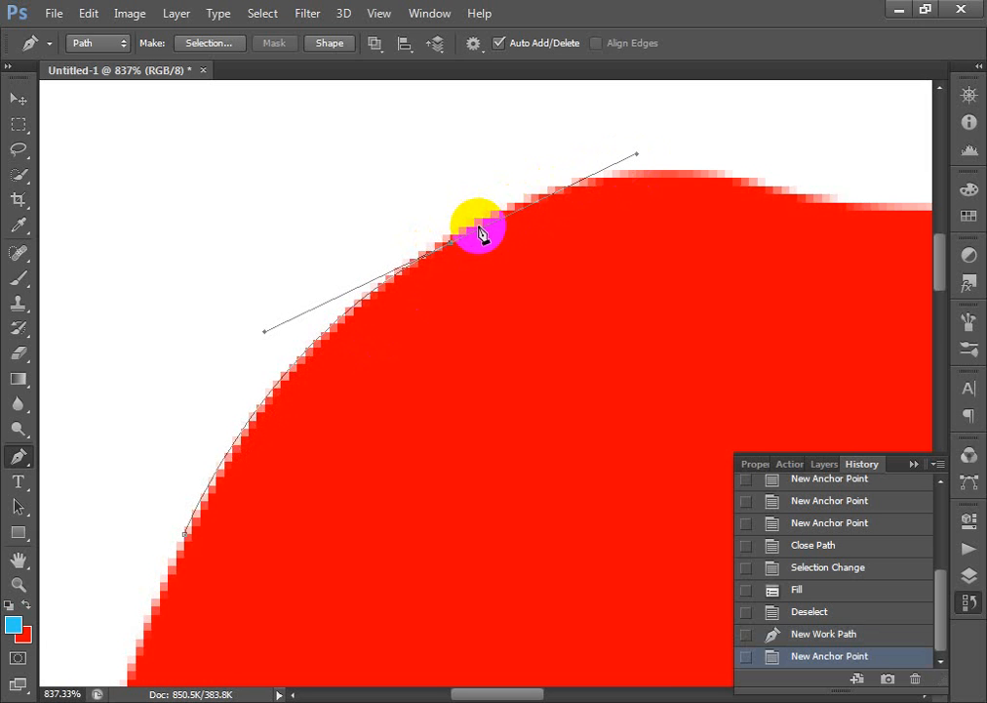
left_click(752, 184)
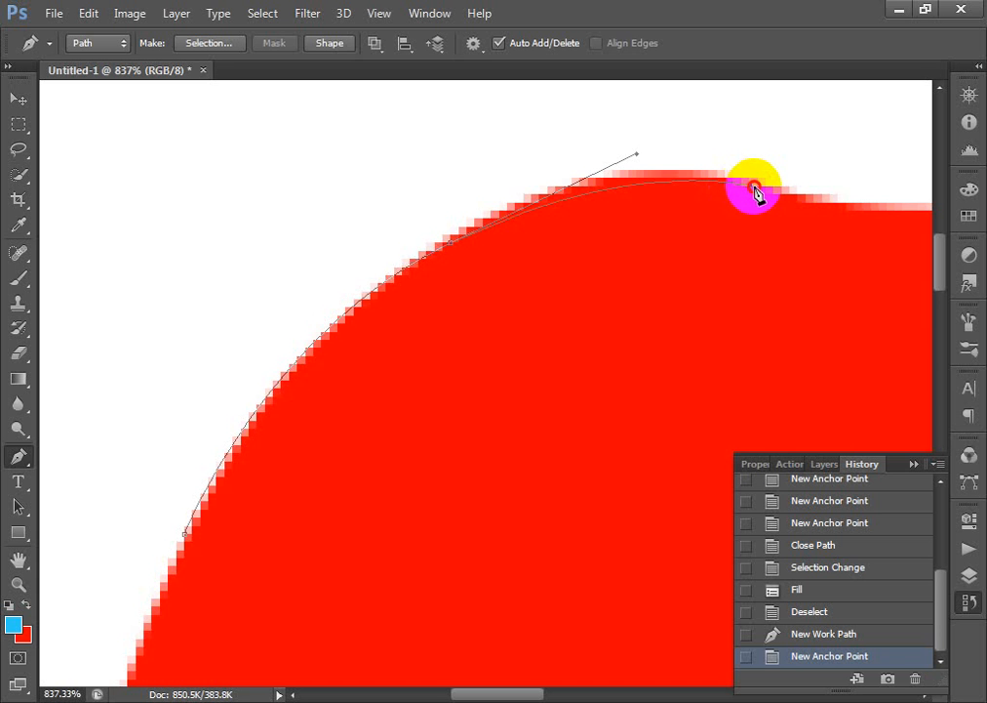
left_click_drag(771, 189, 832, 197)
left_click(876, 206)
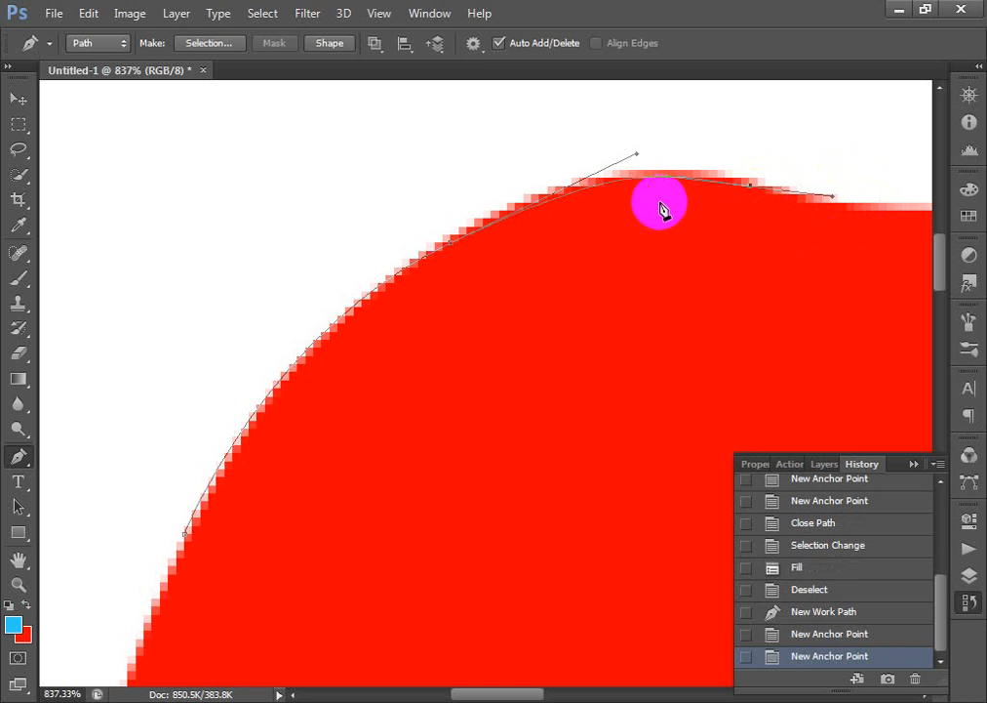
key("ctrl+z")
key("ctrl+alt+z")
Draw a curved segment fitting the shape's upper-left edge and remove the end anchor's outgoing direction handle
left_click_drag(445, 243, 628, 138)
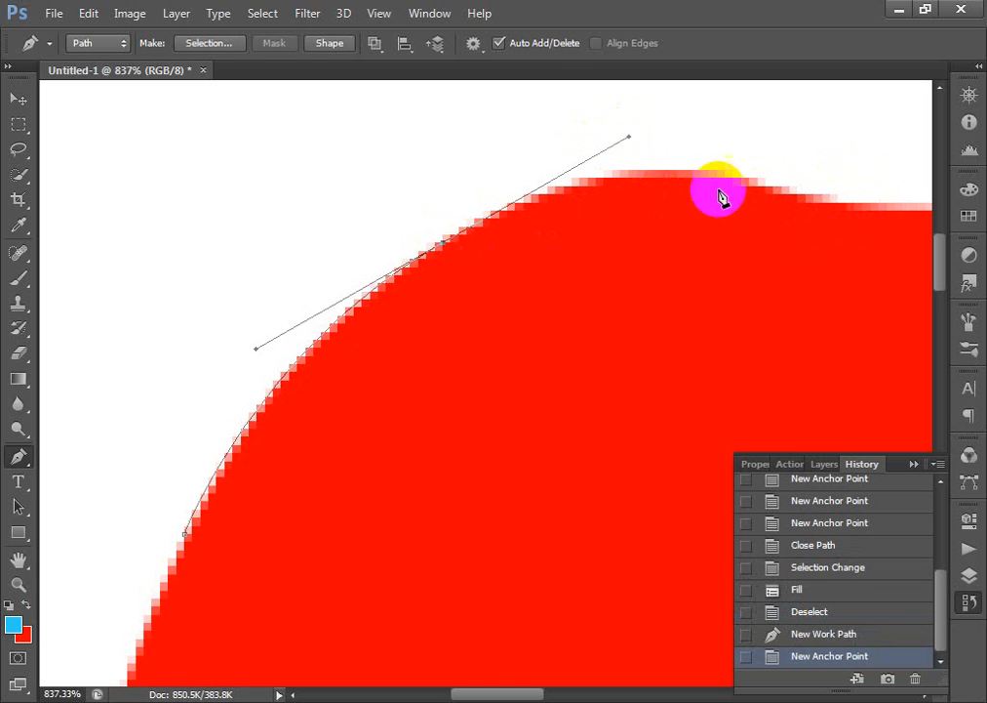
left_click(801, 202)
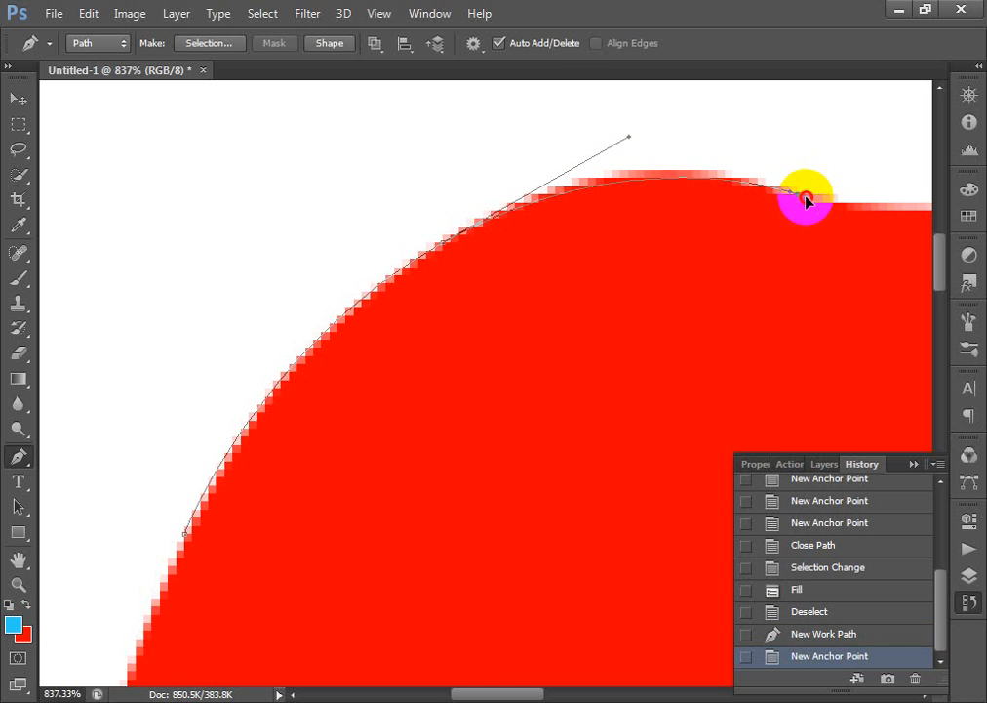
left_click_drag(806, 202, 844, 215)
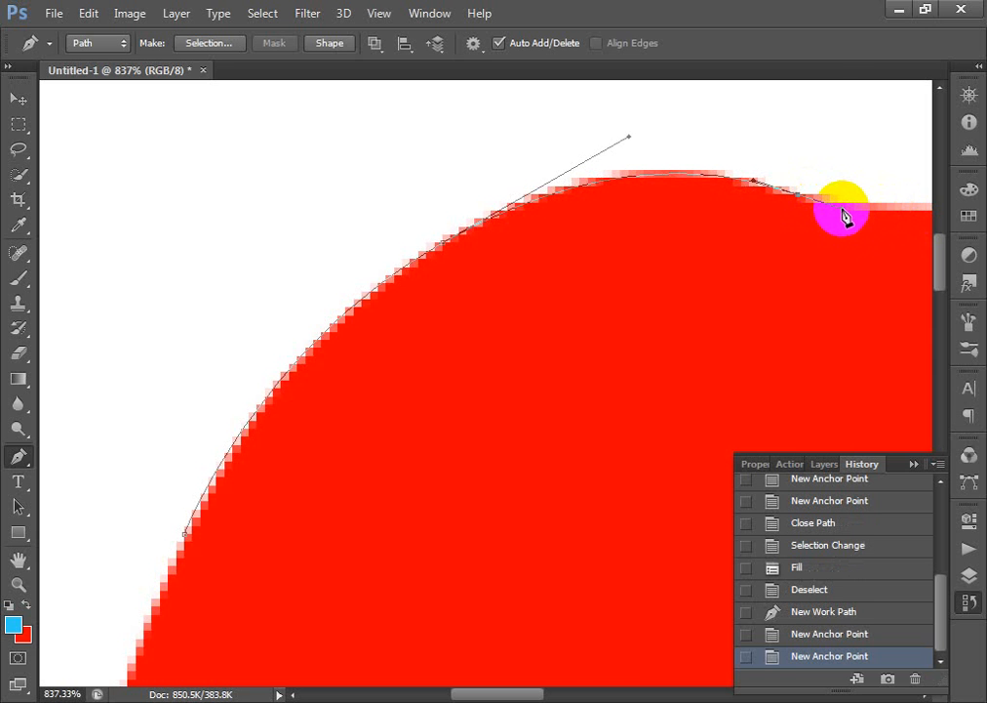
key("ctrl+z")
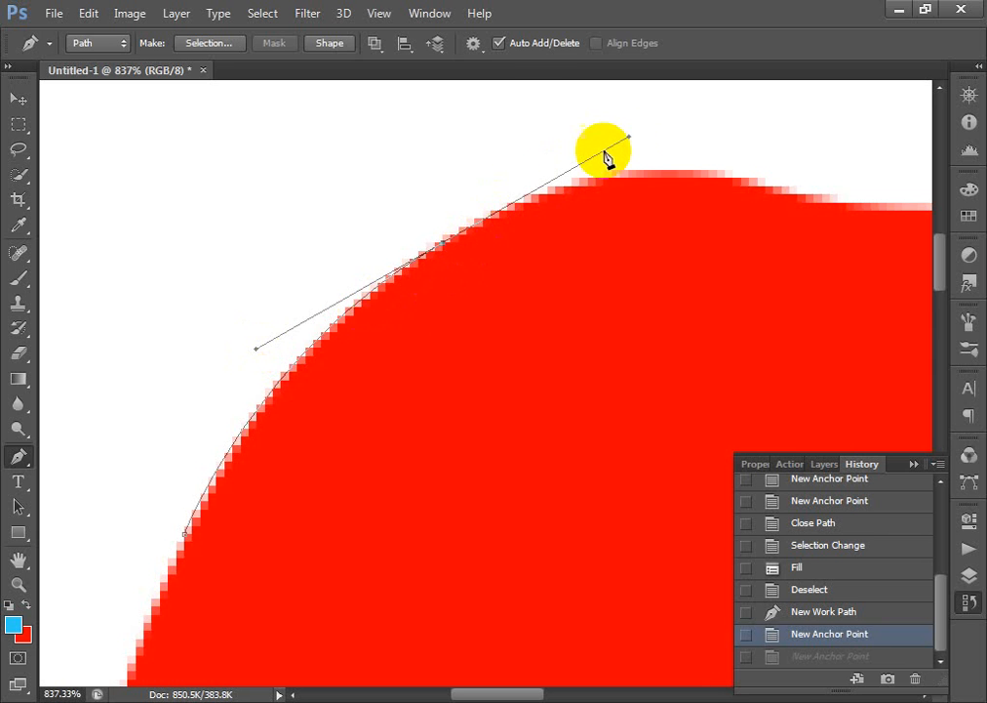
left_click(444, 248)
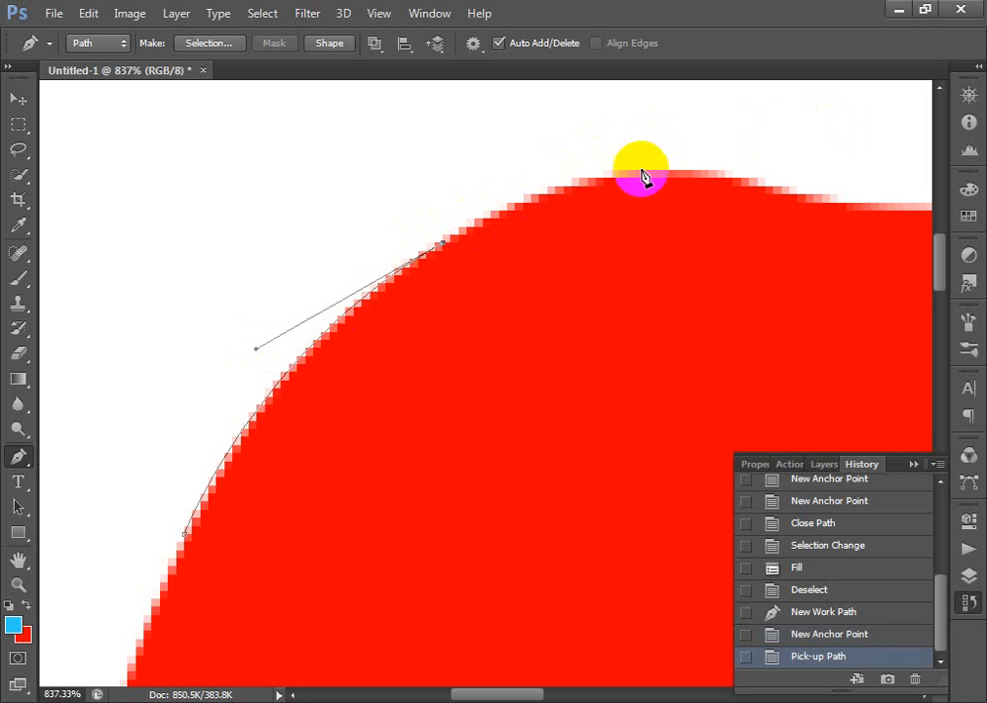
Add a curved segment over the shape's crest and remove the new anchor's outgoing direction handle
key("space")
left_click_drag(661, 212, 457, 275)
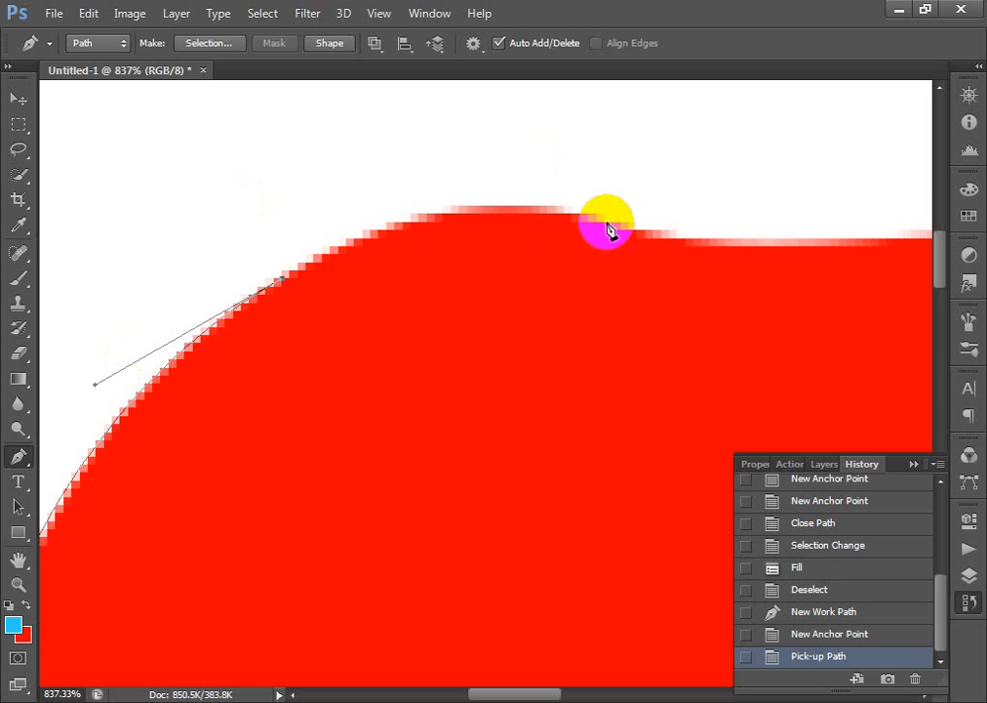
left_click_drag(587, 222, 755, 280)
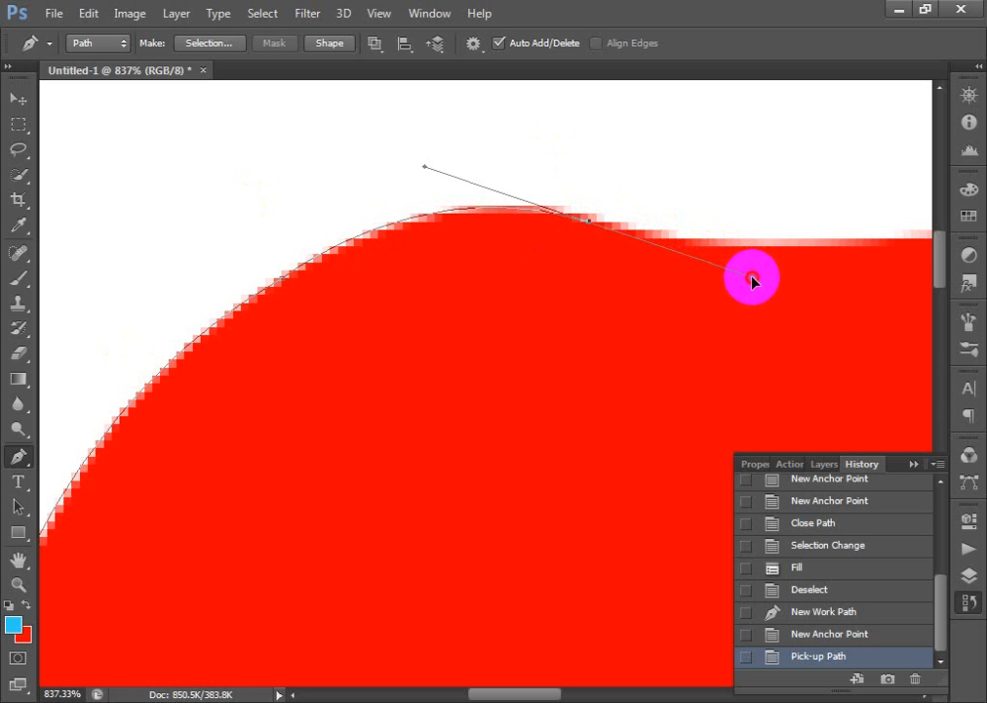
left_click_drag(752, 280, 733, 264)
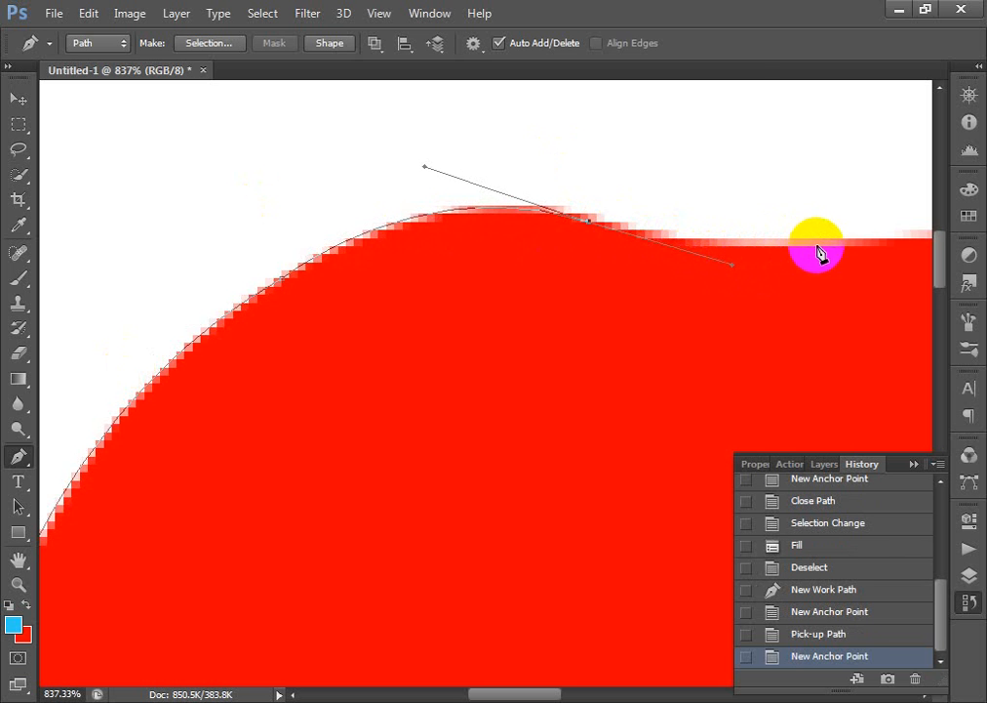
left_click(590, 224)
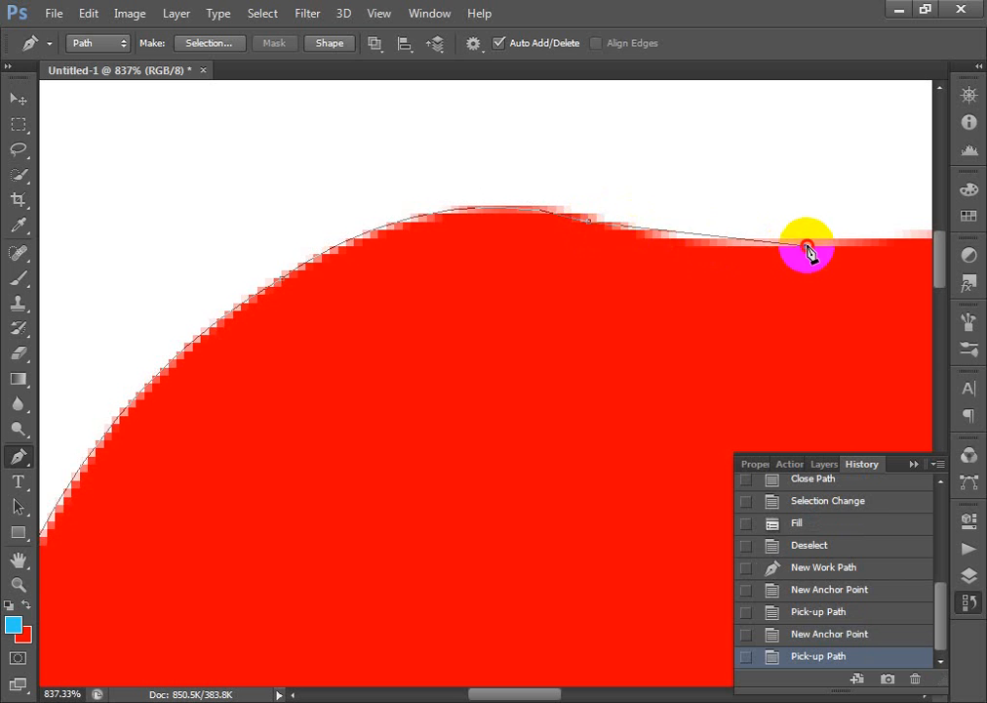
Continue the path along the shape's top edge, around the upper-right corner and down the right side
left_click_drag(837, 252, 874, 234)
left_click_drag(850, 291, 482, 264)
left_click_drag(739, 257, 647, 185)
key("ctrl+z")
left_click(657, 210)
left_click(676, 268)
left_click_drag(698, 341, 682, 184)
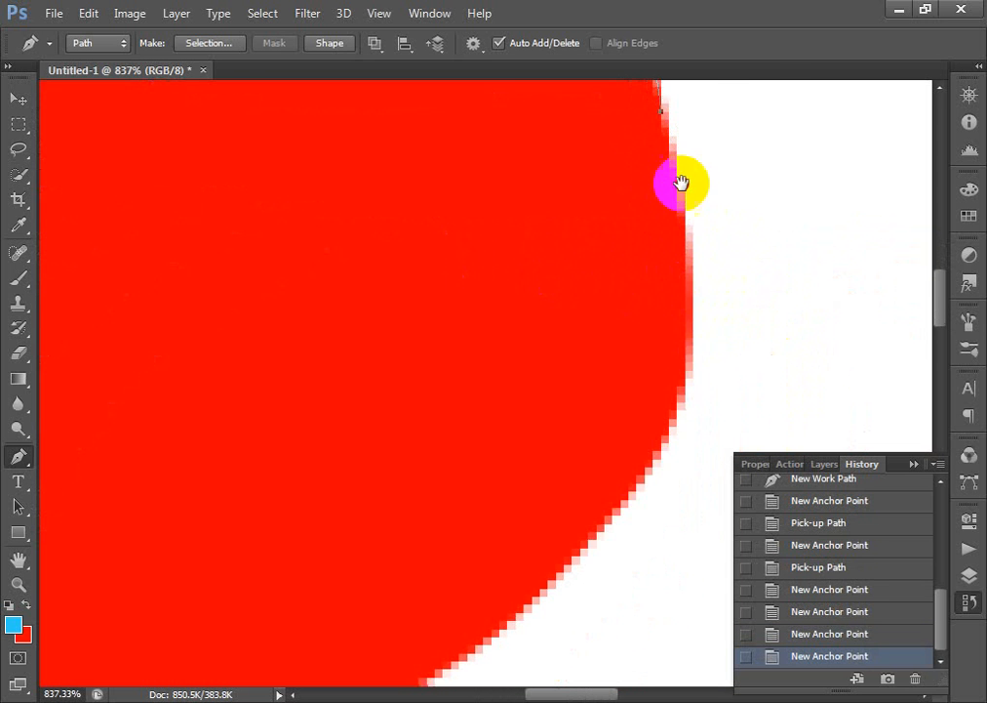
left_click_drag(646, 480, 578, 505)
left_click(502, 639)
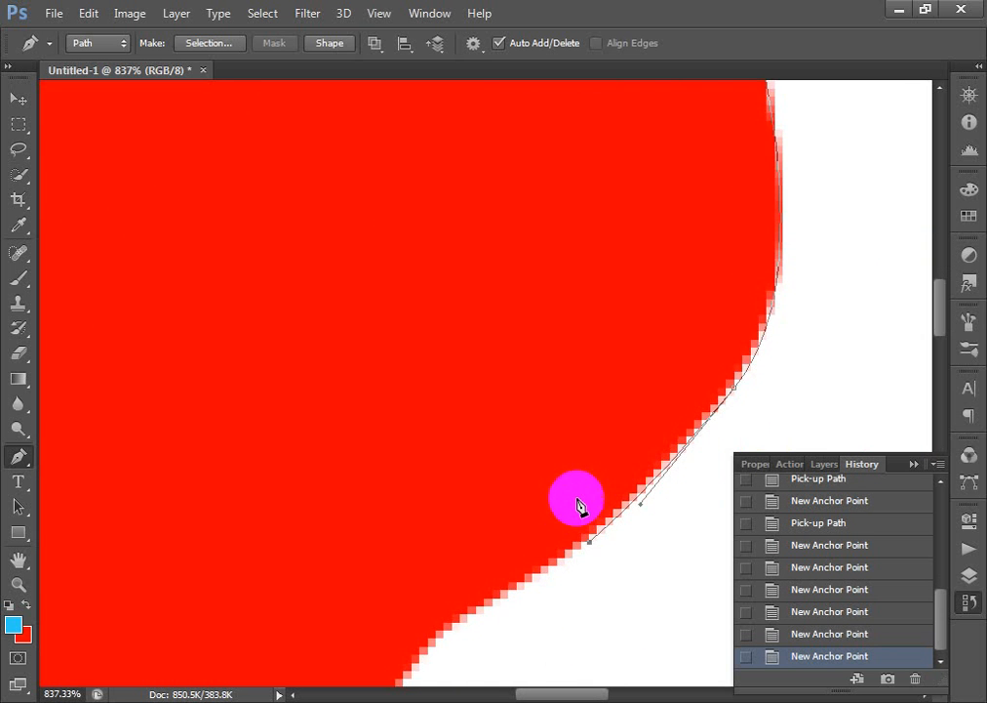
Add anchor points along the shape's lower-right slope down to the notch near the bottom
scroll(576, 483, "up", 1)
scroll(577, 476, "down", 2)
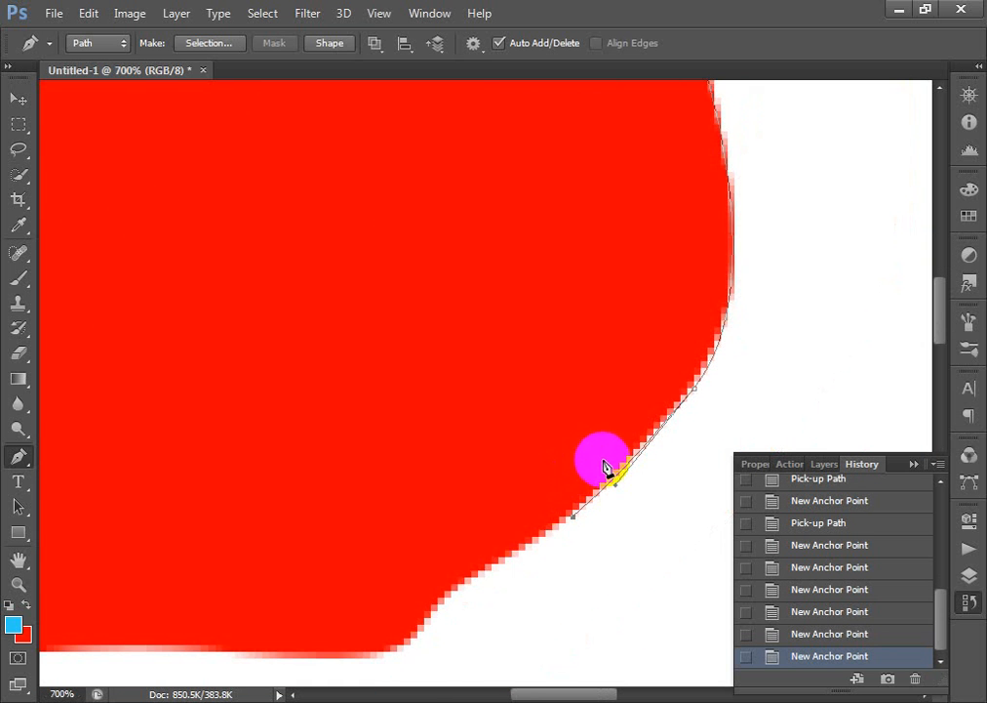
left_click(511, 553)
left_click(452, 596)
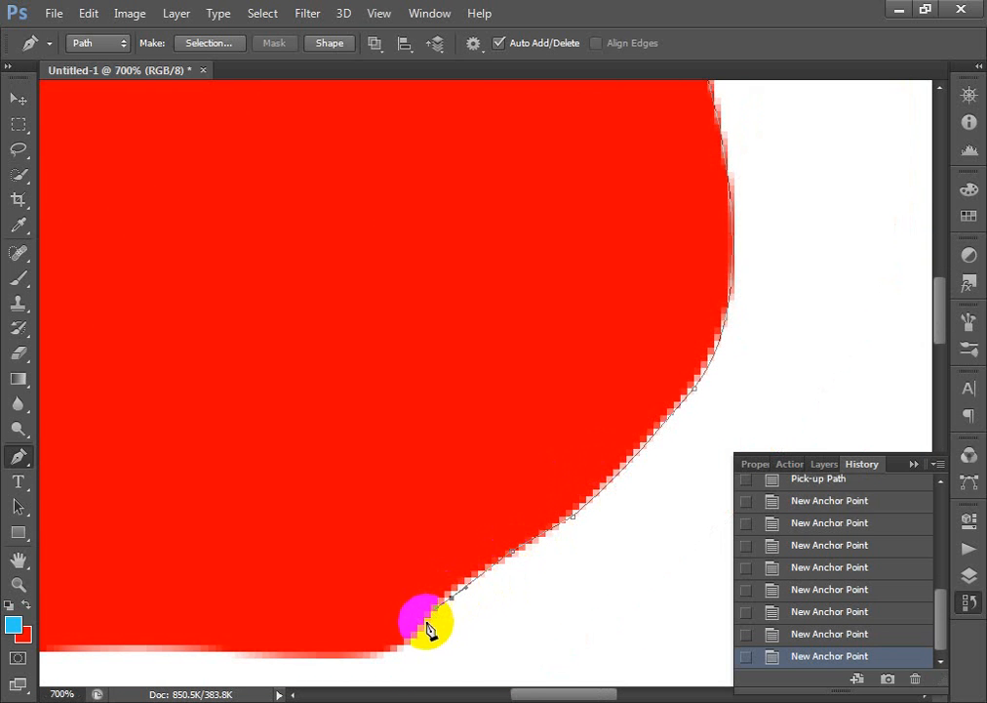
Continue the path around the notch corner and along the shape's flat bottom edge, removing the curved anchor's outgoing direction handle
left_click_drag(381, 639, 650, 590)
left_click(528, 615)
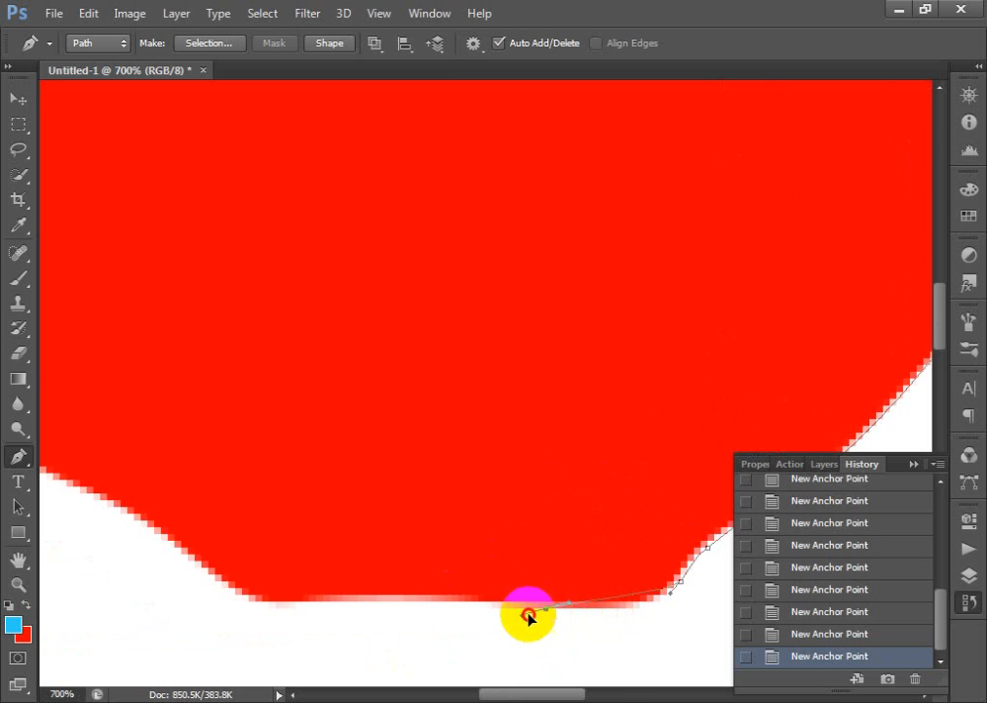
left_click_drag(528, 615, 452, 607)
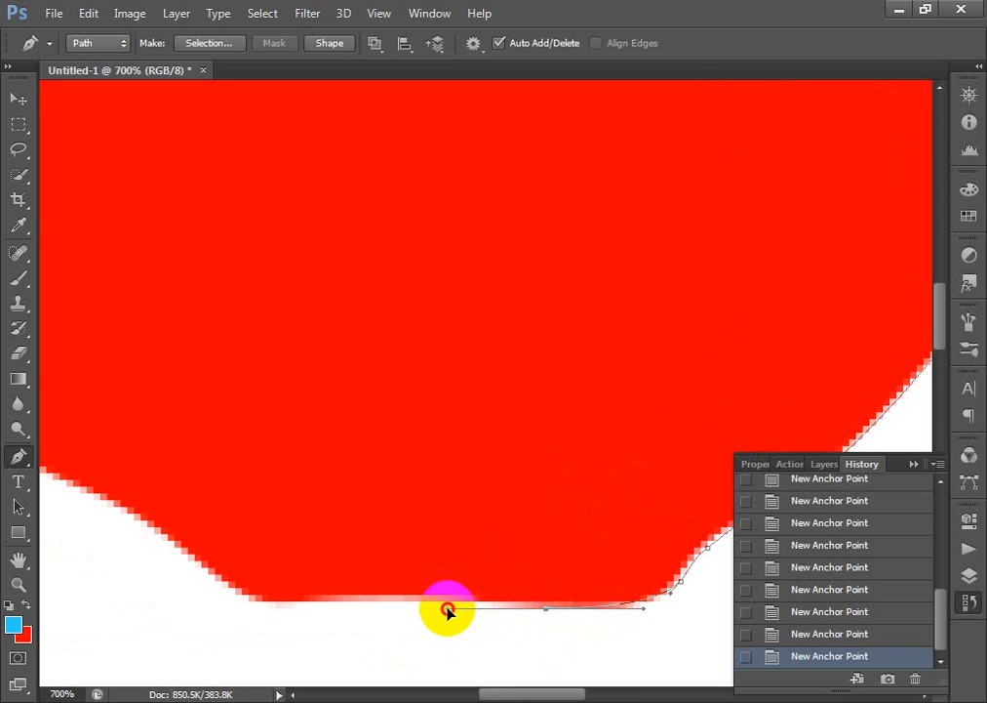
left_click(546, 608)
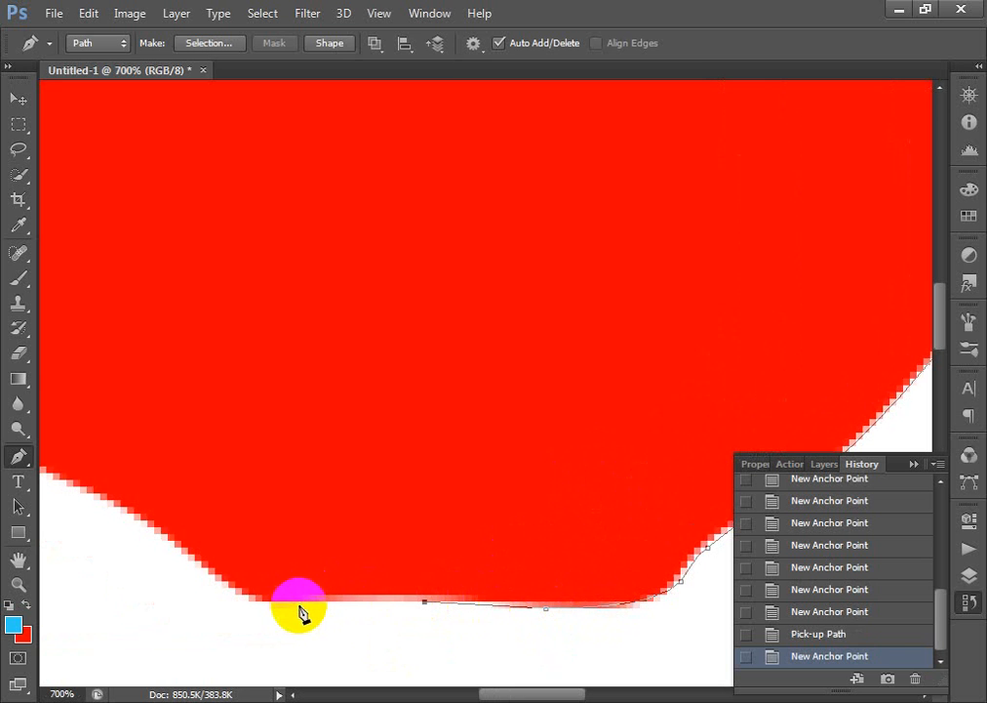
key("ctrl+z")
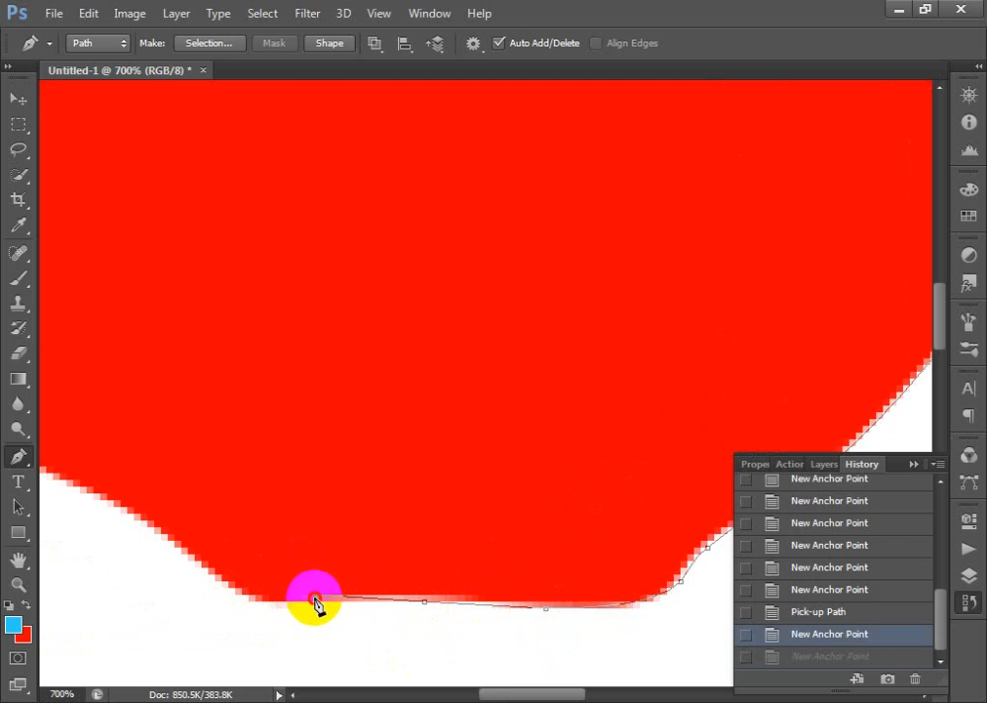
Add a curved segment around the shape's bottom-left corner, remove its end anchor's outgoing handle and add another anchor up the slope
left_click_drag(253, 591, 403, 599)
left_click(353, 562)
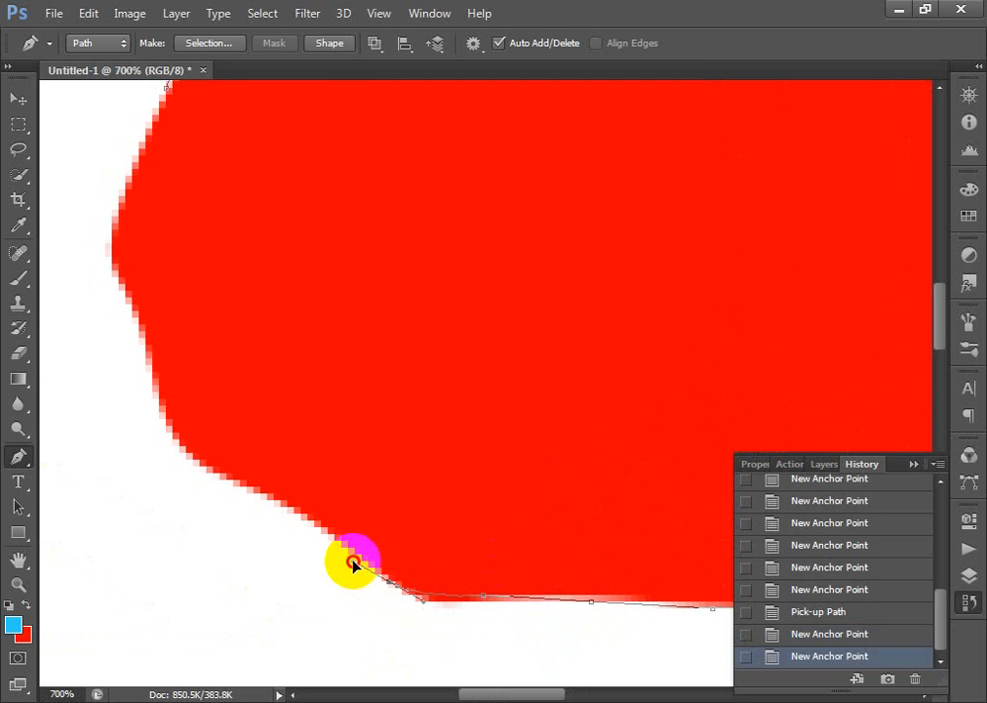
mouse_move(354, 562)
left_mouse_down()
mouse_move(334, 550)
mouse_move(345, 544)
left_mouse_up()
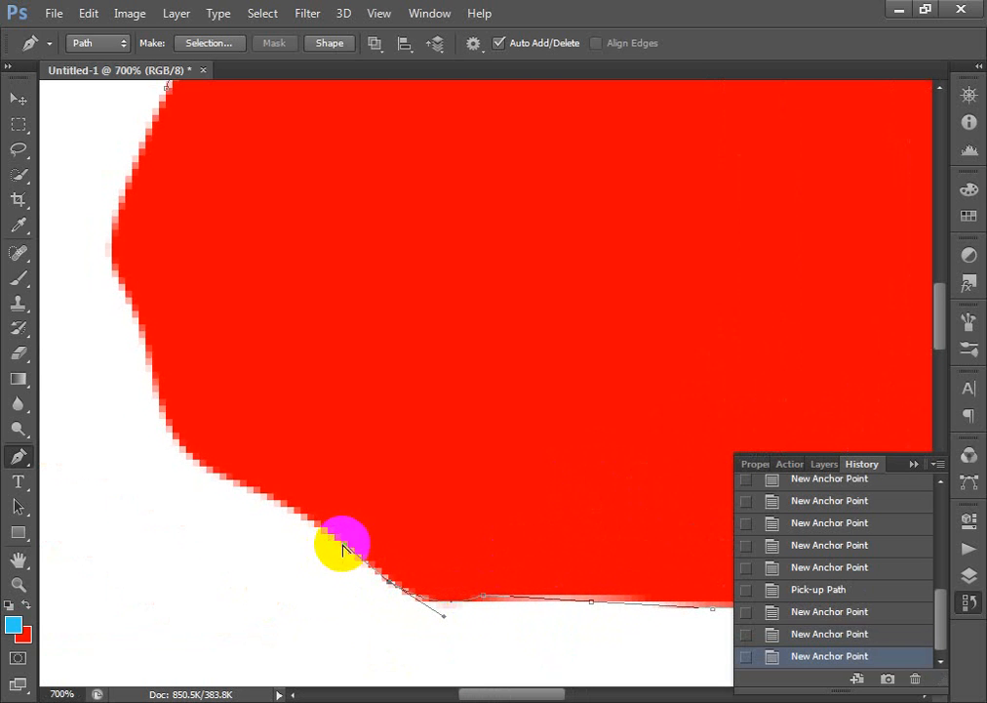
left_click(388, 582, "alt")
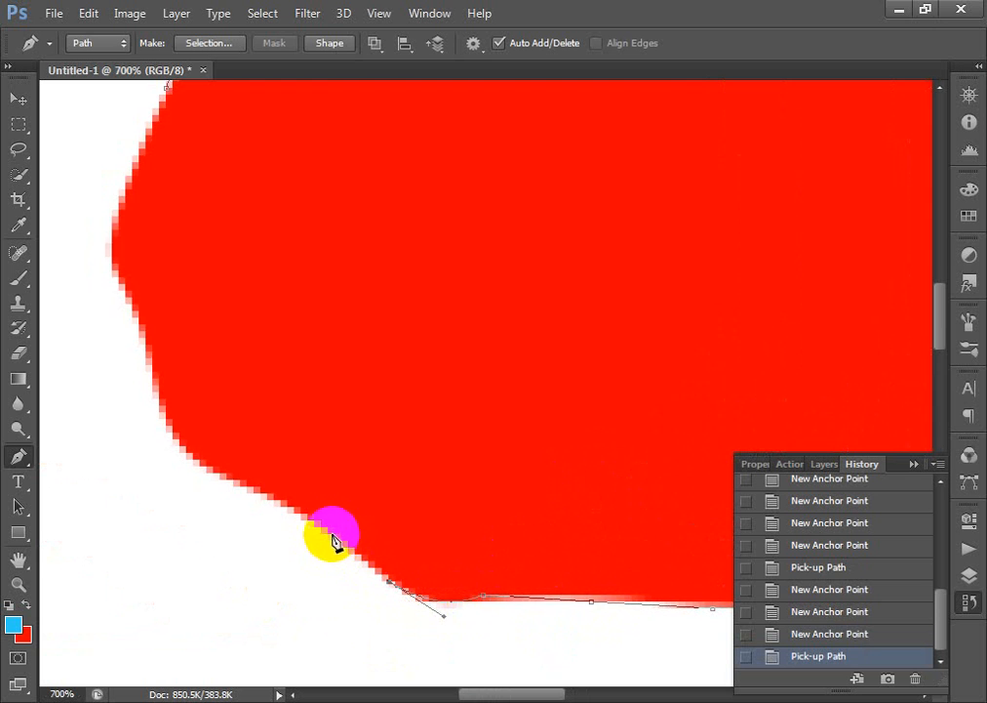
left_click(333, 536)
left_click_drag(244, 452, 392, 530)
left_click_drag(304, 485, 298, 415)
key("ctrl+z")
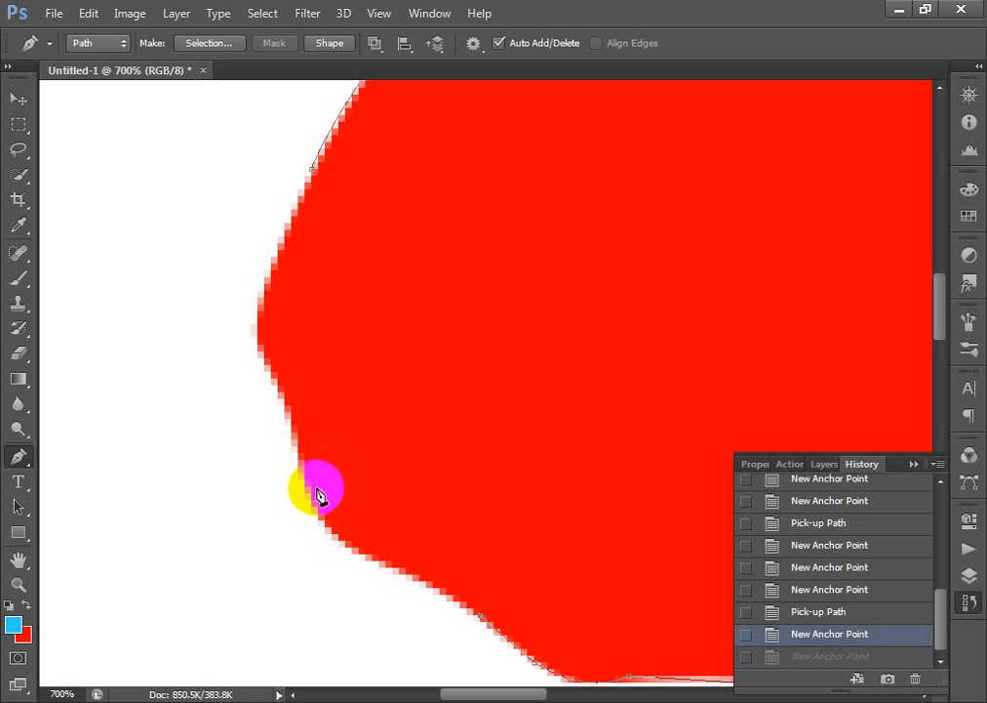
Trace the shape's lower-left bend and left bulge with curved segments, removing the outgoing direction handle of the first new anchor
left_click_drag(492, 576, 471, 415)
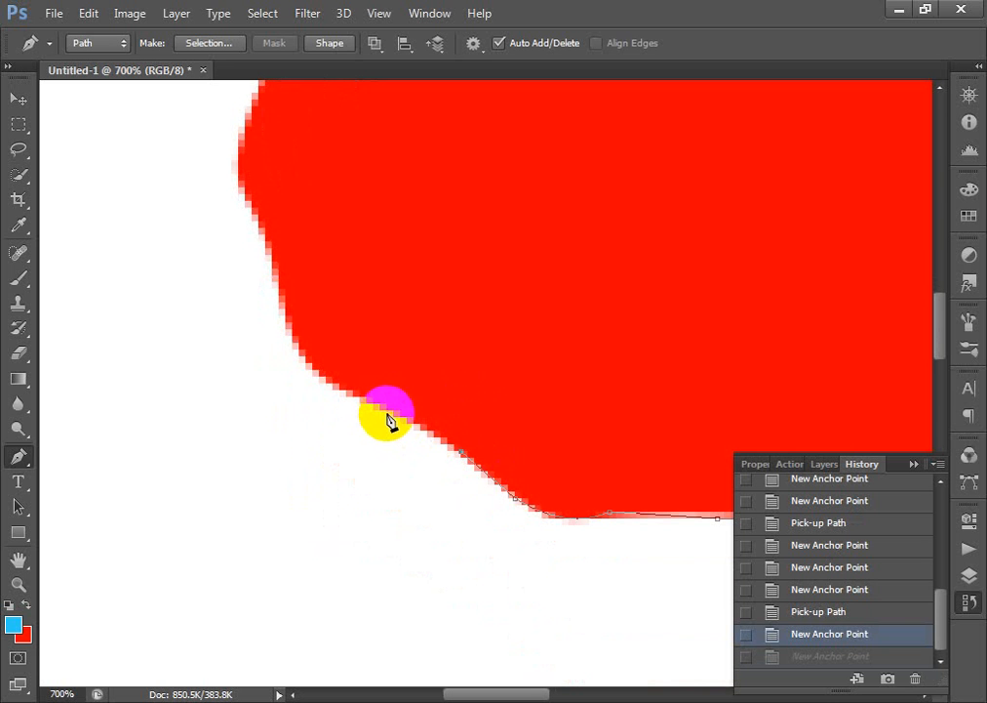
left_click_drag(382, 411, 333, 399)
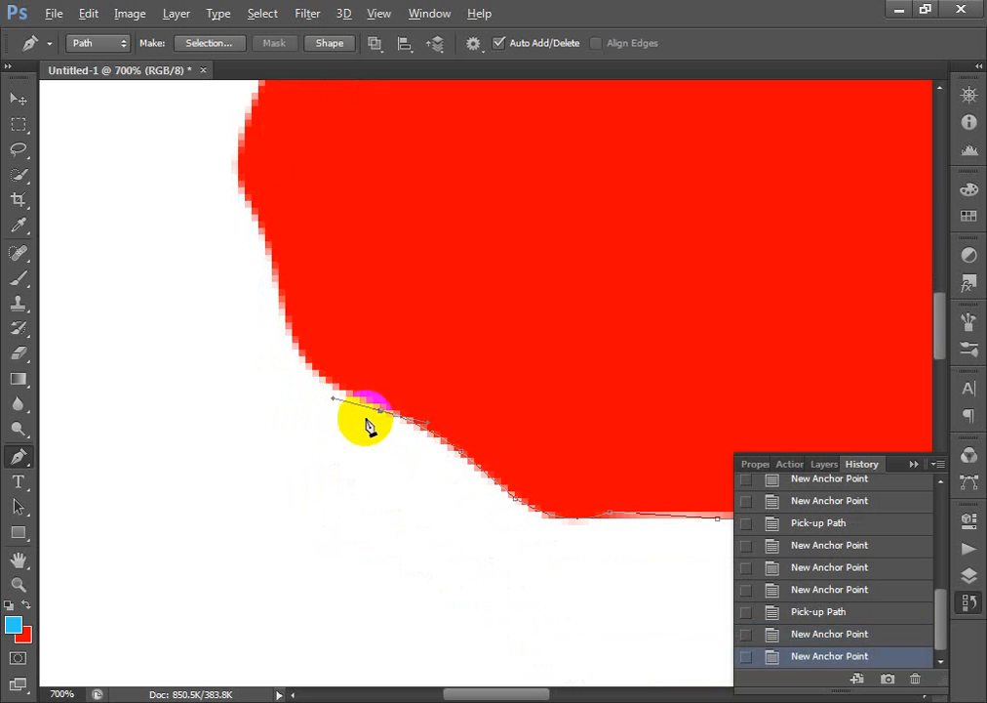
left_click(381, 412, "alt")
left_click_drag(276, 296, 238, 403)
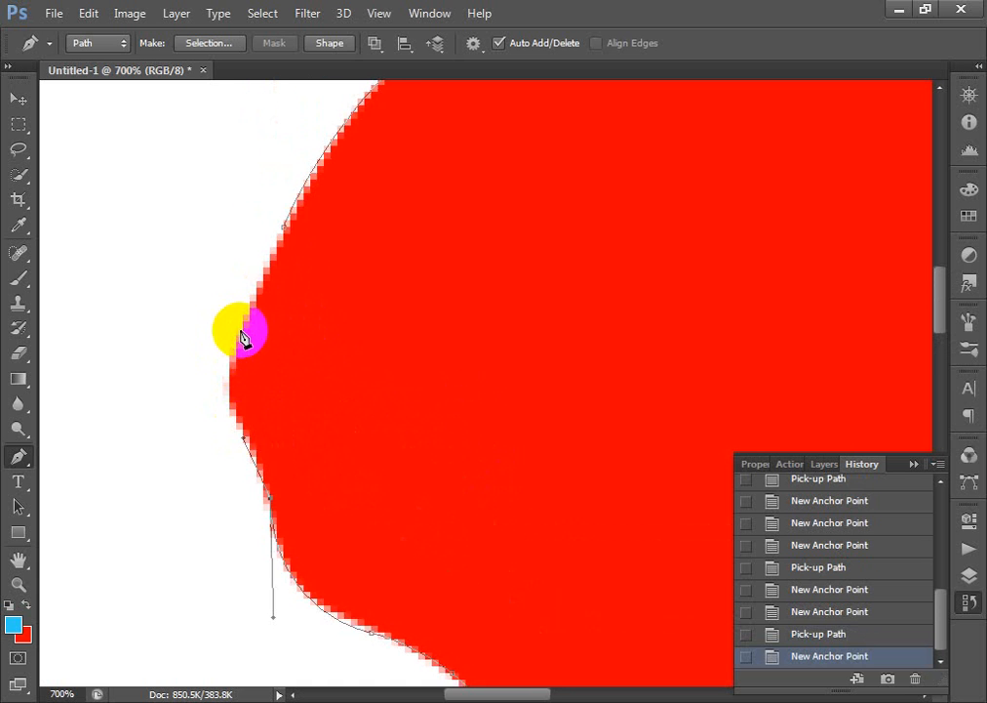
left_click_drag(242, 330, 261, 269)
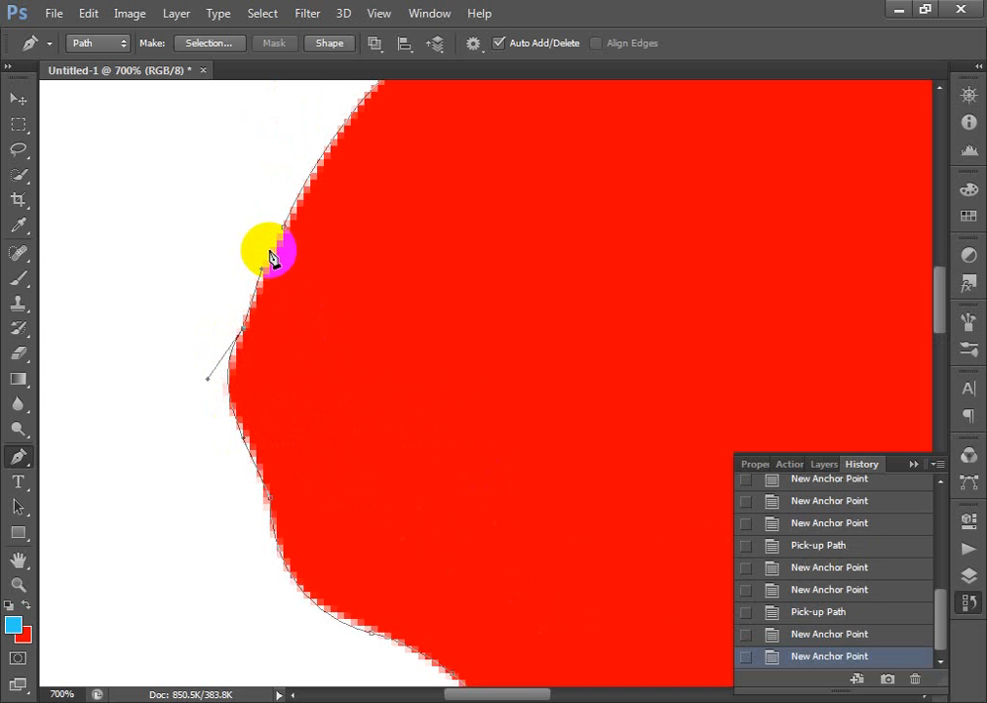
Close the path at its starting anchor and convert it to a selection, and undo both actions
left_click(283, 234)
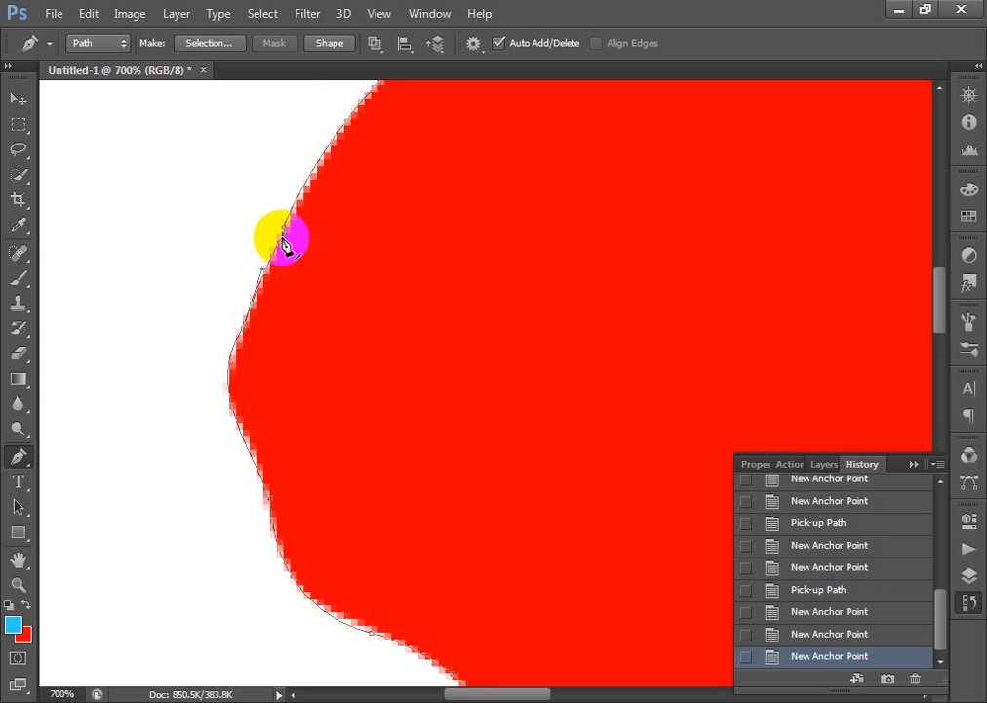
key("ctrl+Return")
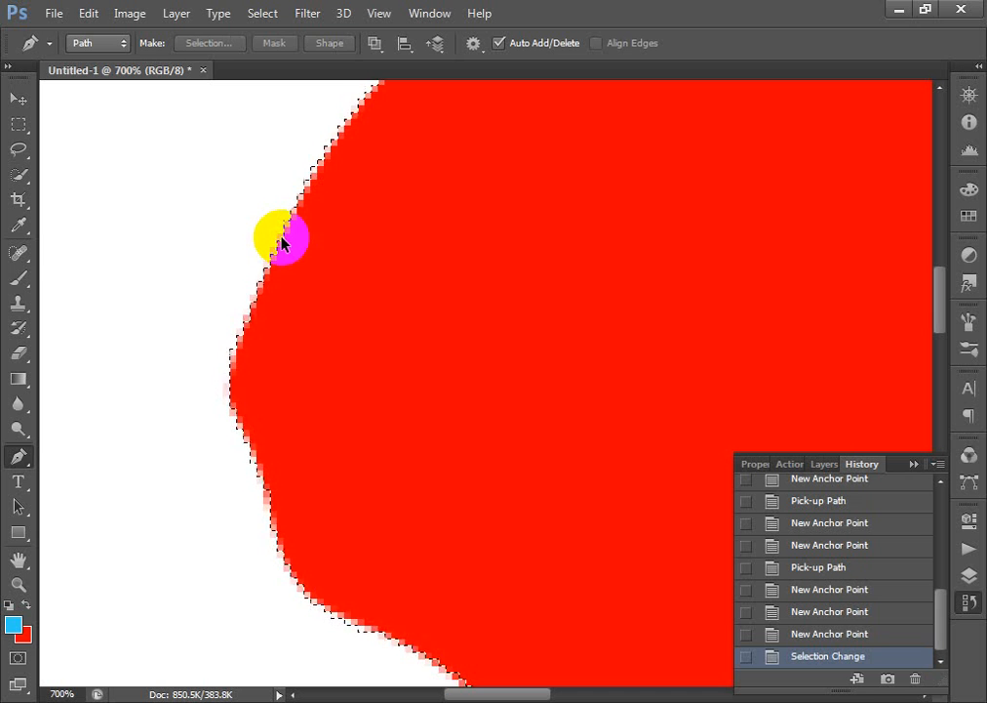
key("ctrl+z")
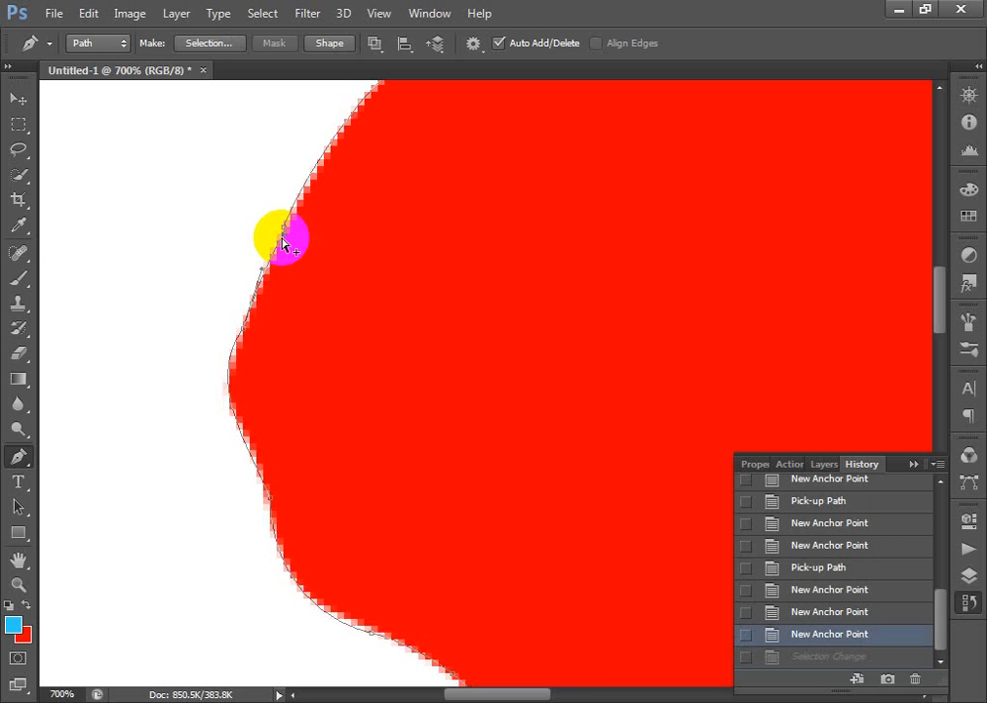
key("ctrl+alt+z")
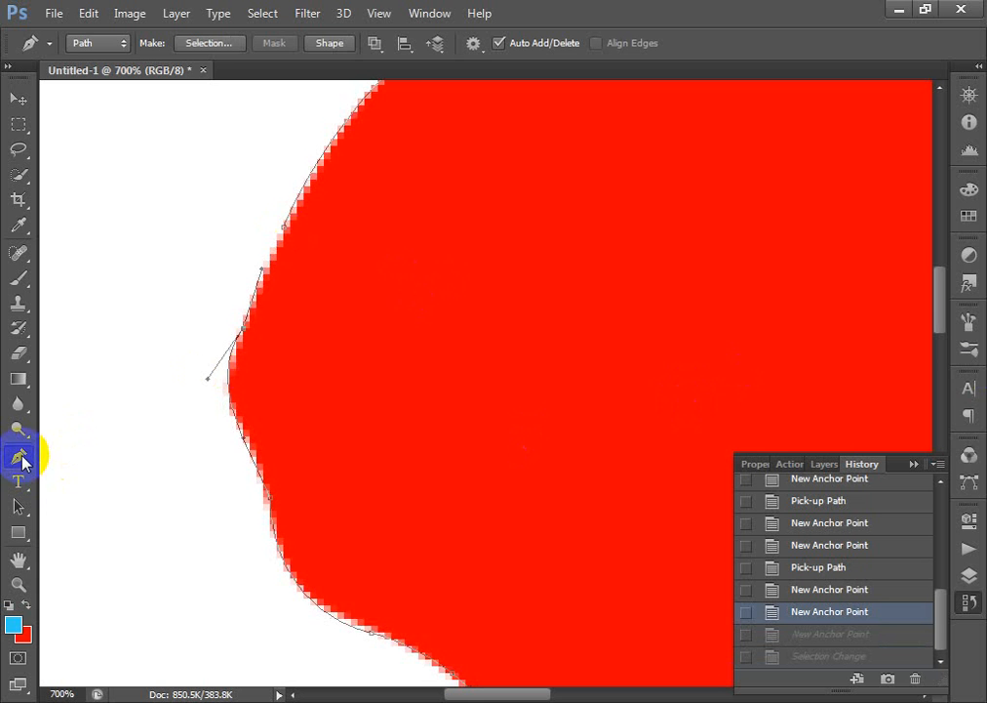
Draw a small freehand loop inside the red shape with the Freeform Pen tool and undo it
left_click_drag(21, 460, 114, 479)
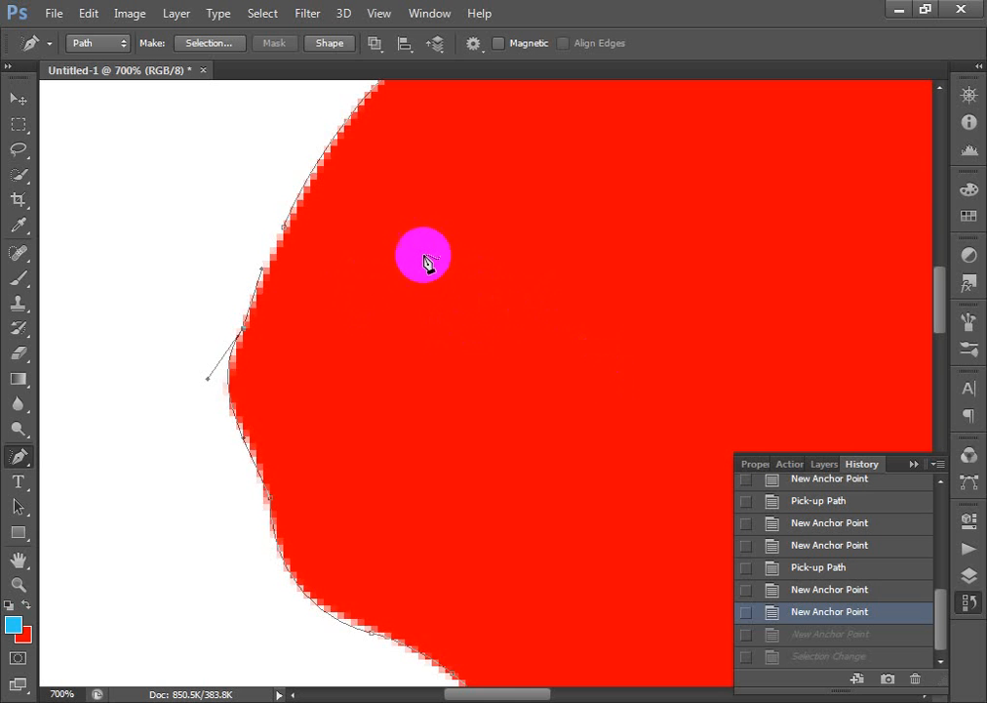
mouse_move(434, 251)
left_mouse_down()
mouse_move(412, 335)
mouse_move(383, 280)
left_mouse_up()
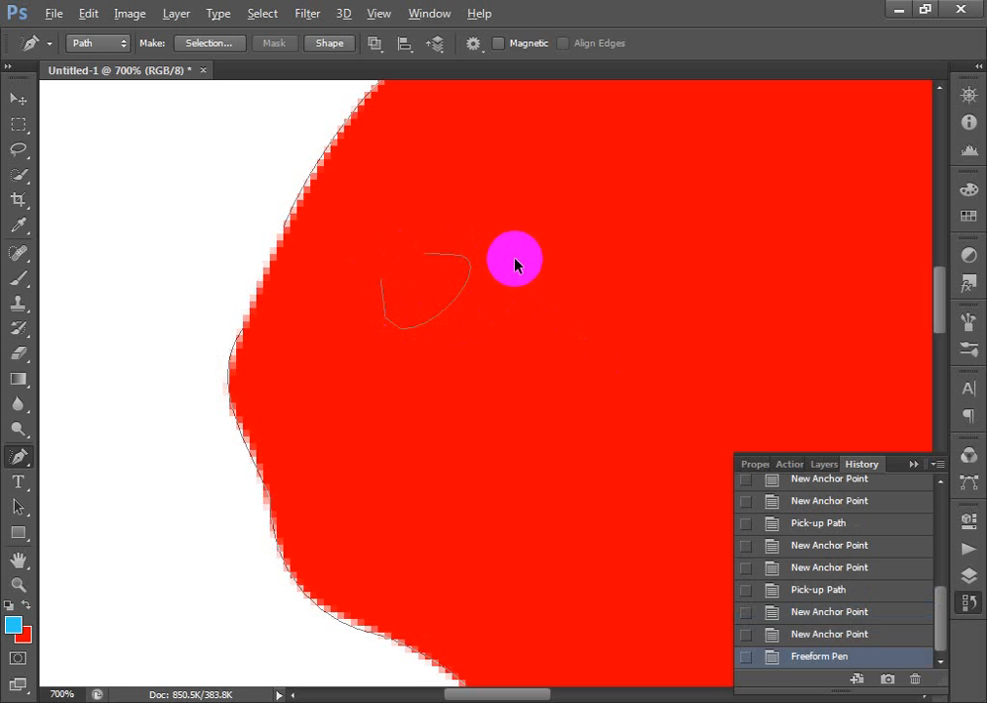
key("ctrl+z")
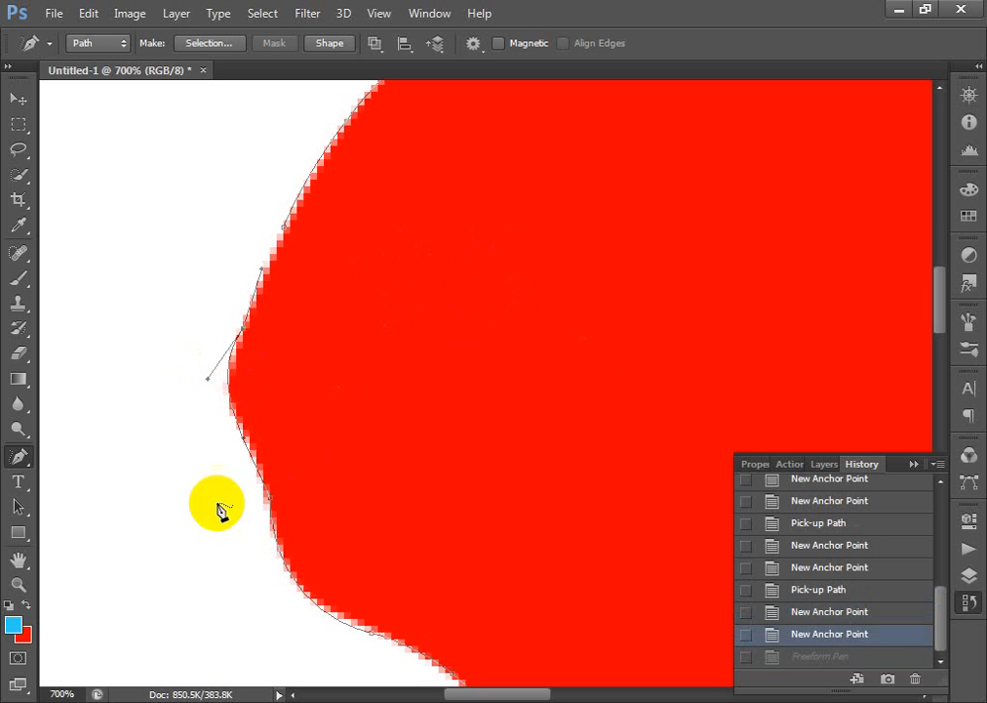
Switch to the Add Anchor Point tool and undo the last anchor point on the shape's left bulge
left_click(24, 454)
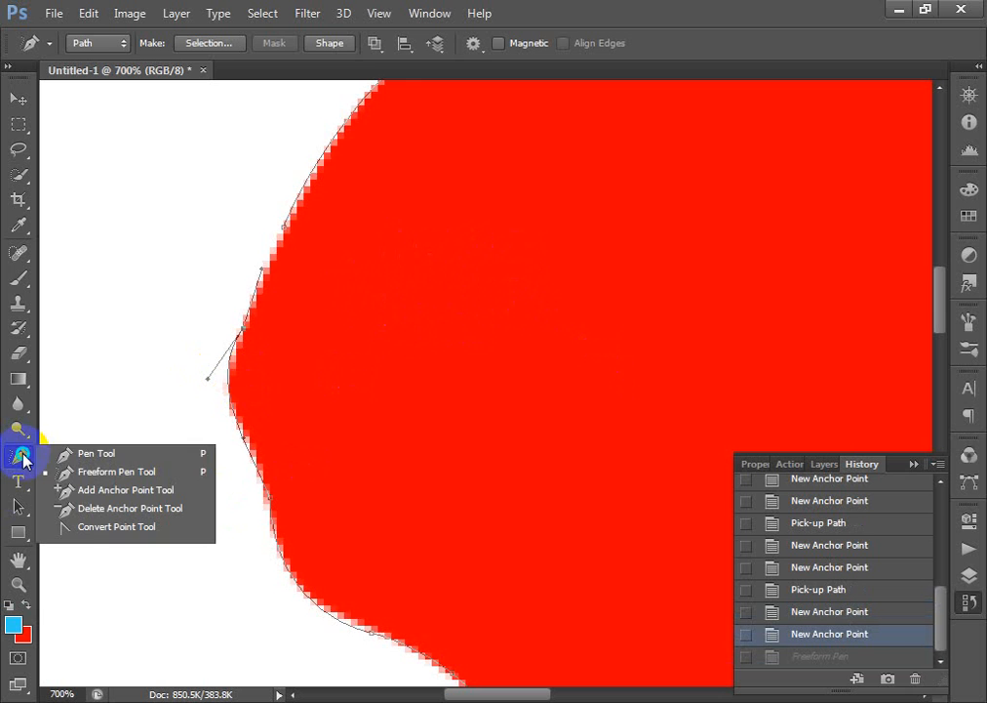
left_click(127, 490)
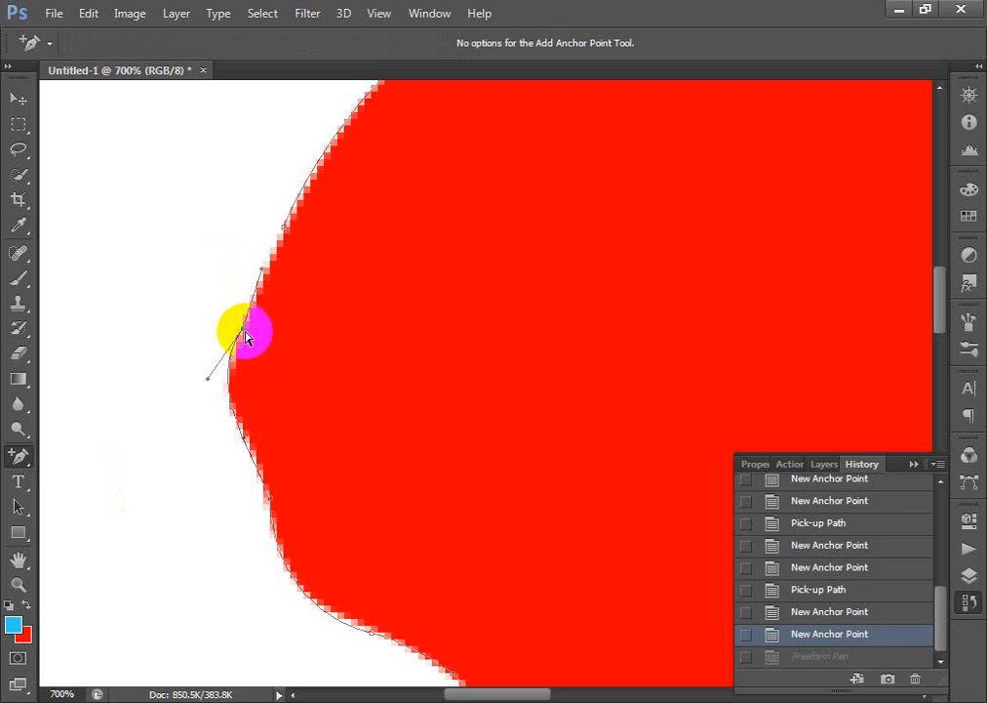
left_click(272, 251)
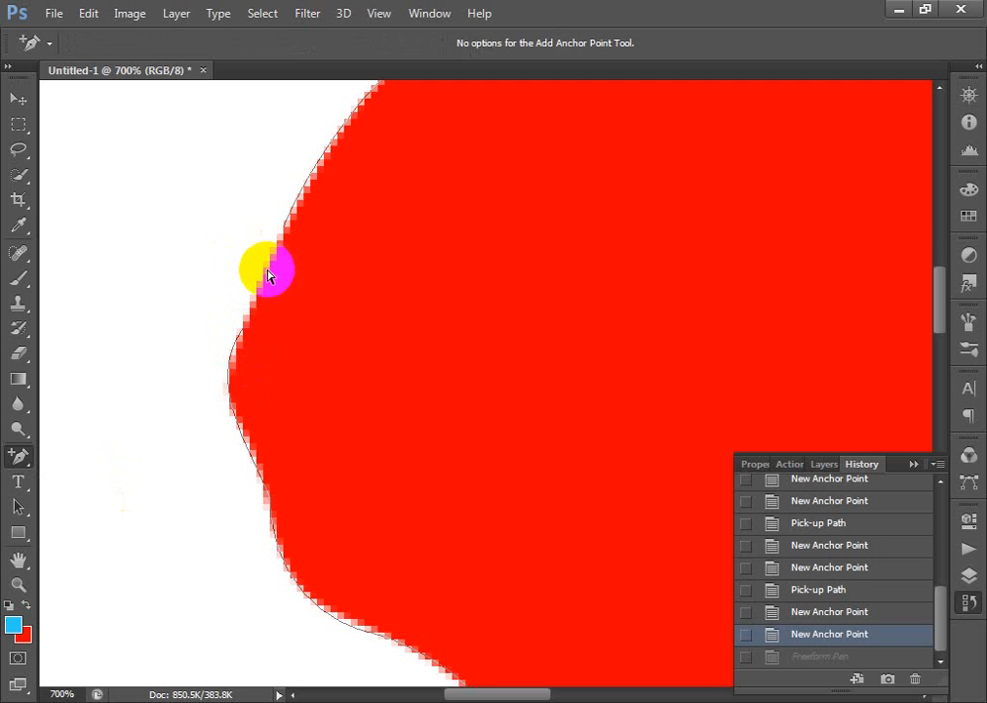
key("ctrl+z")
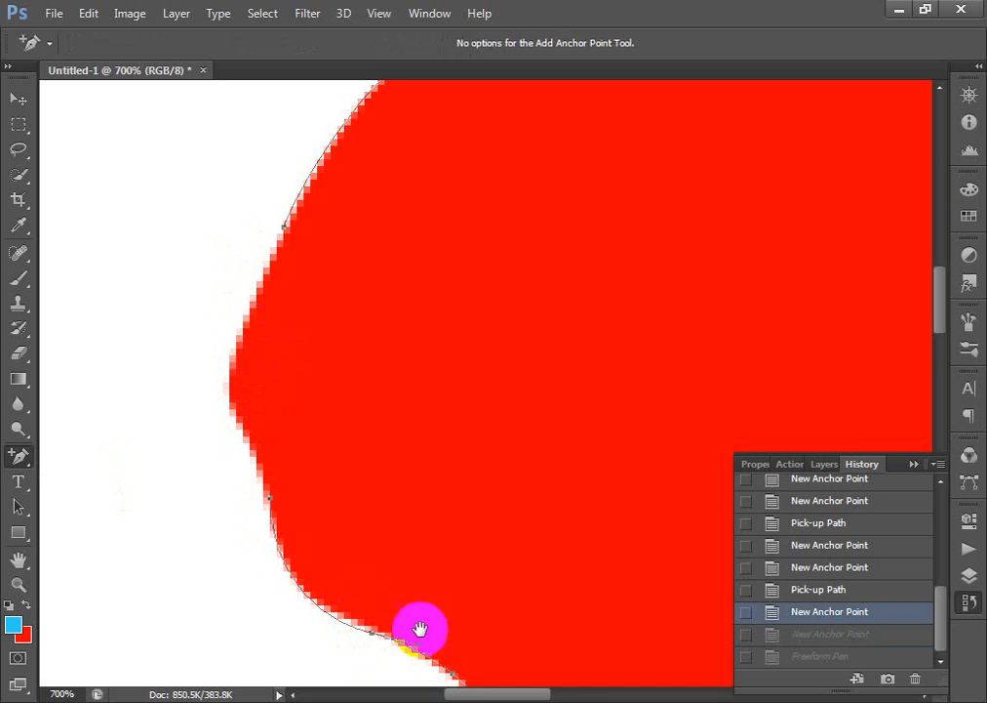
Try deleting the anchor points on the path along the shape's bottom edge and undo the deletion
left_click_drag(419, 627, 227, 319)
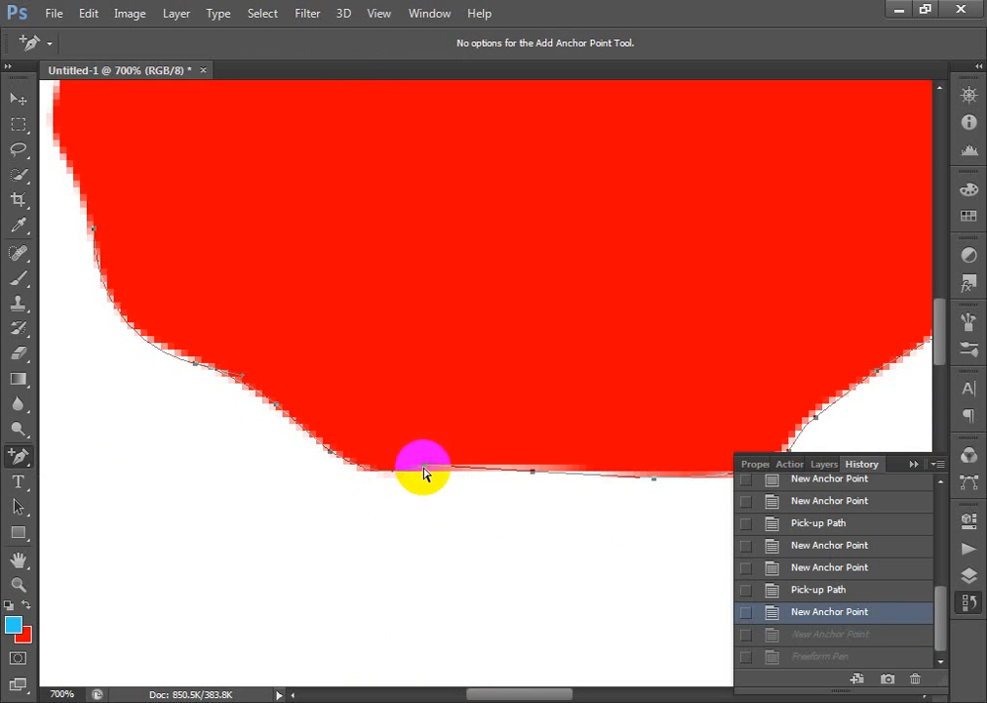
left_click(655, 479)
key("ctrl+z")
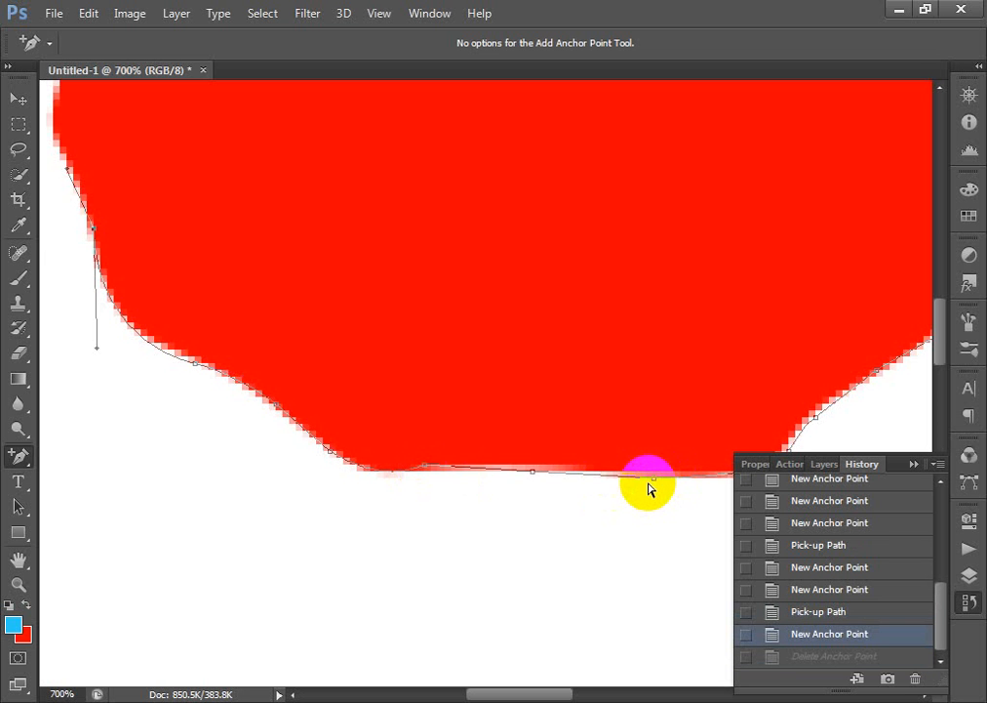
Undo the latest anchor point and move the anchors along the shape's lower-right slope and notch outward from the red edge
left_click_drag(54, 226, 144, 390)
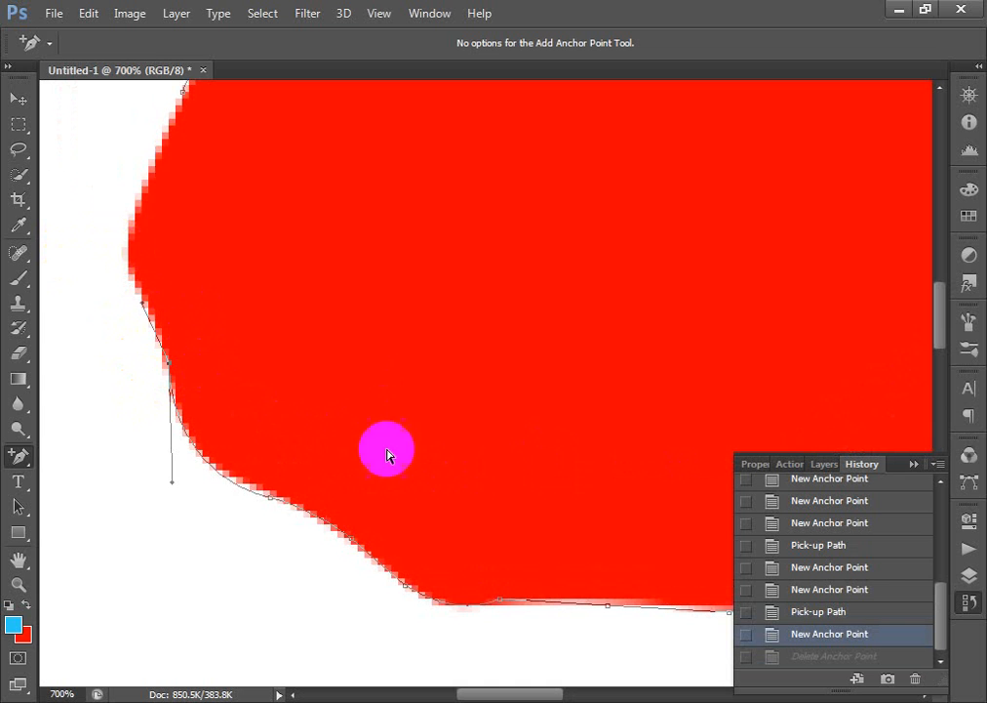
left_click(458, 496)
left_click_drag(632, 620, 273, 531)
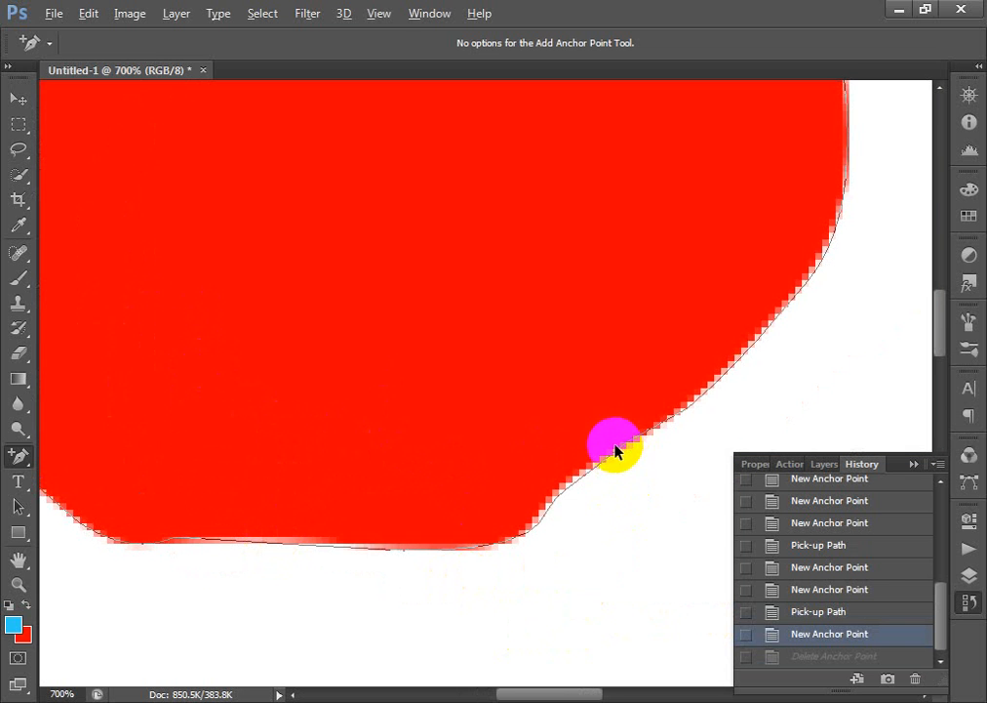
key("ctrl+alt+z")
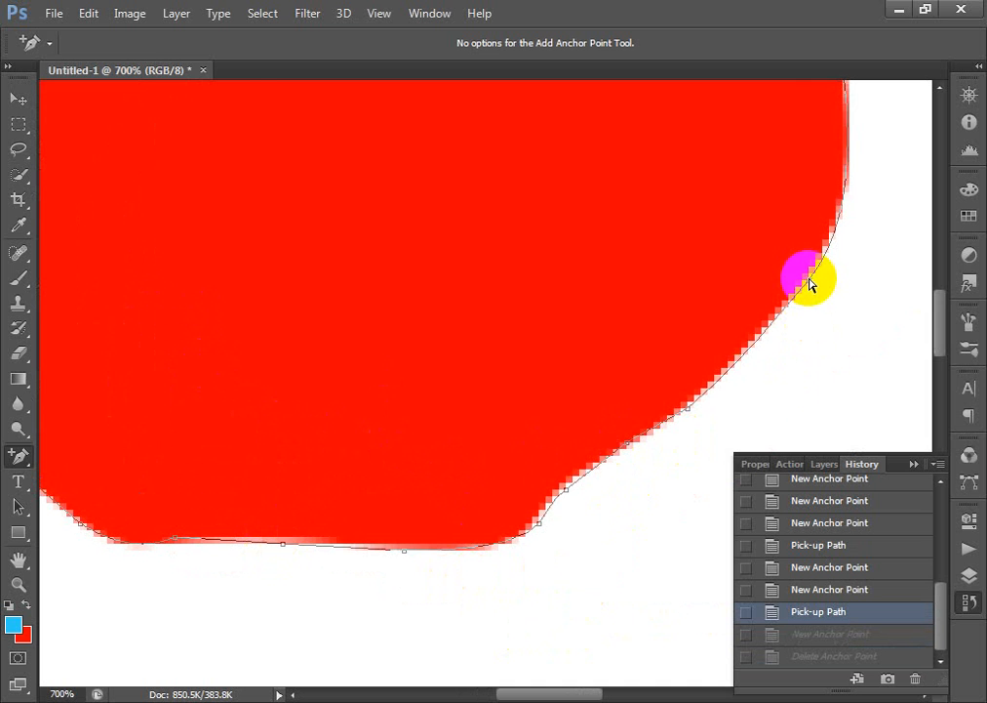
left_click_drag(809, 283, 830, 293)
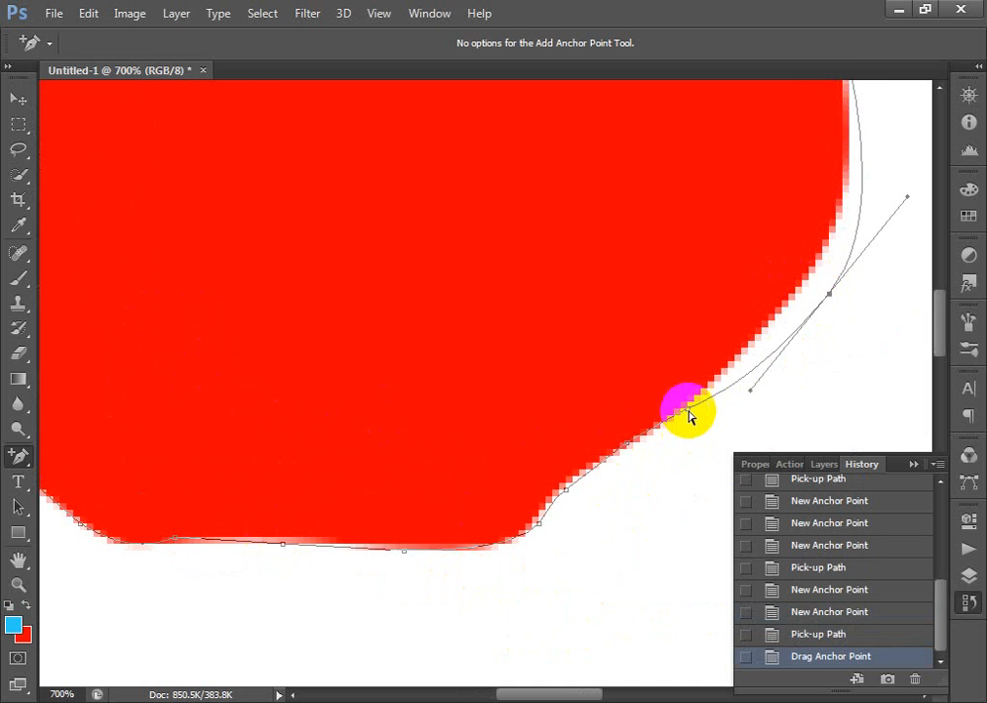
left_click_drag(689, 416, 634, 463)
left_click_drag(566, 490, 578, 529)
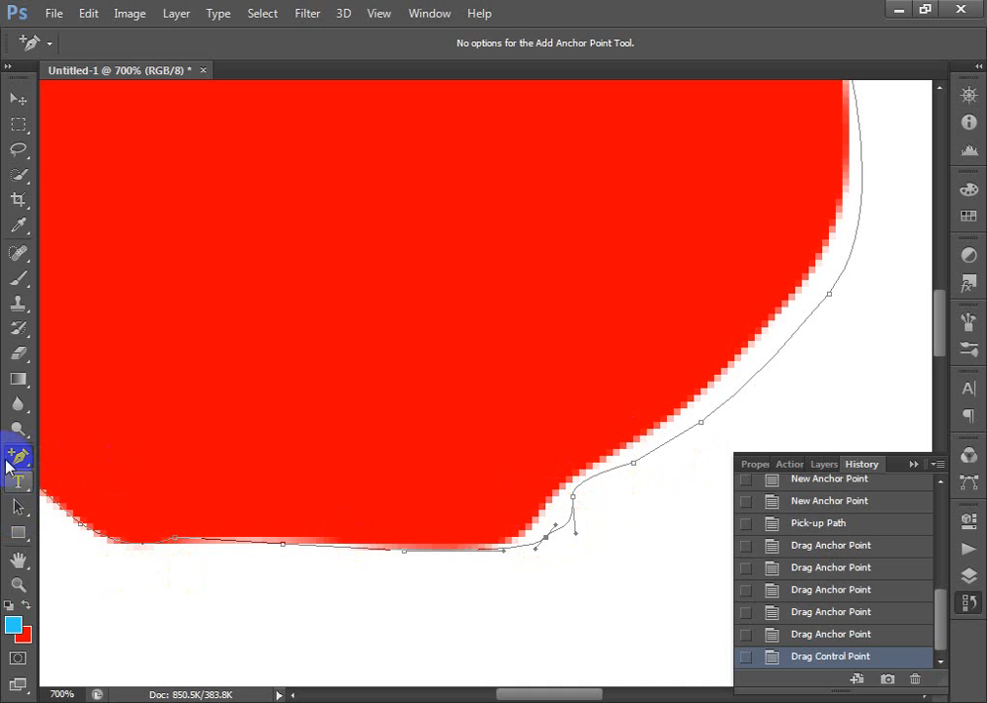
Delete three anchor points around the lower-right notch with the Delete Anchor Point tool
right_click(11, 460)
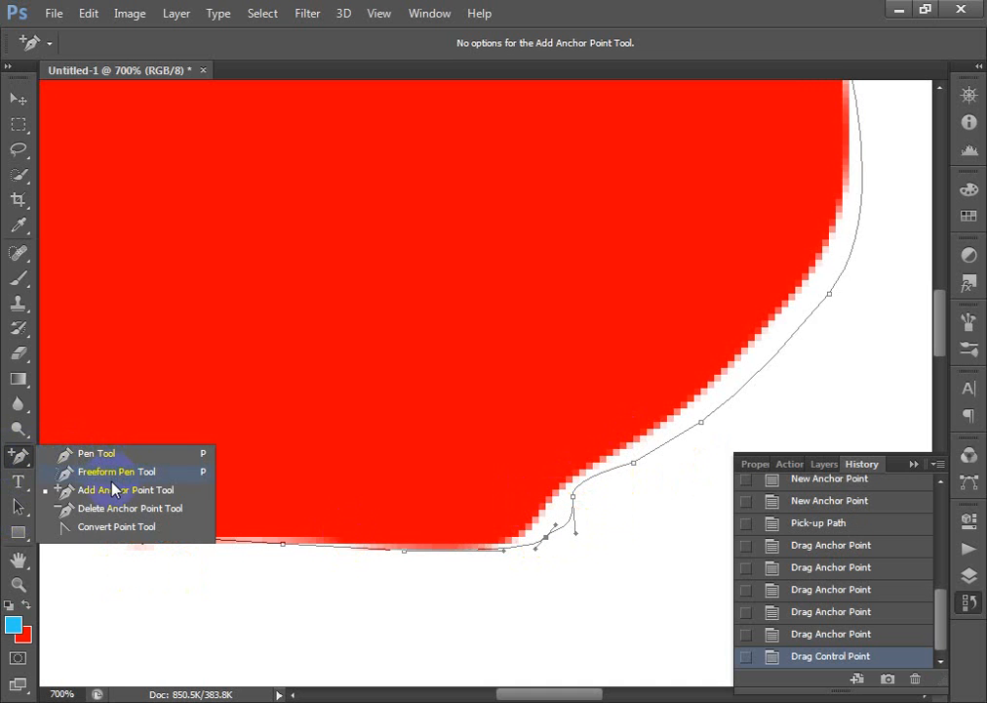
left_click(84, 508)
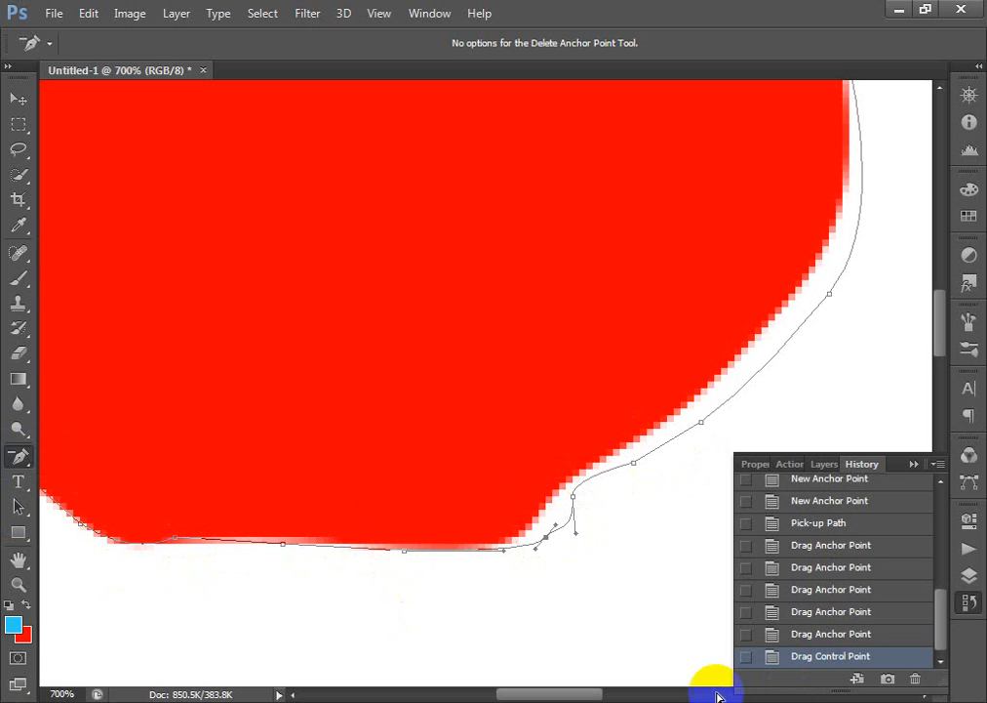
left_click(546, 537)
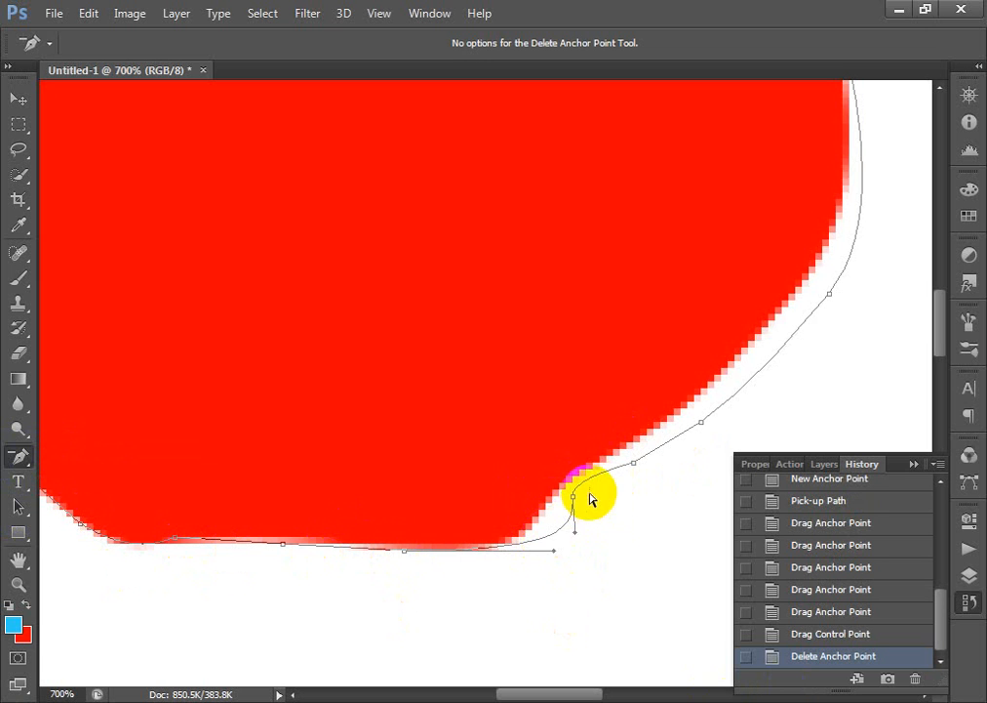
left_click(575, 498)
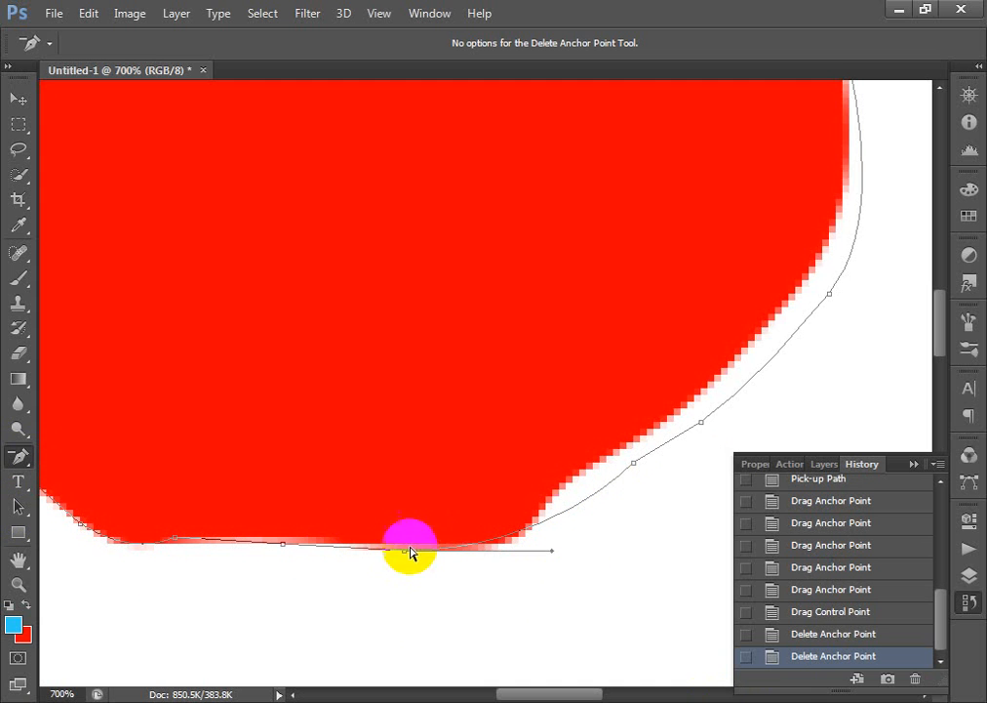
left_click(635, 465)
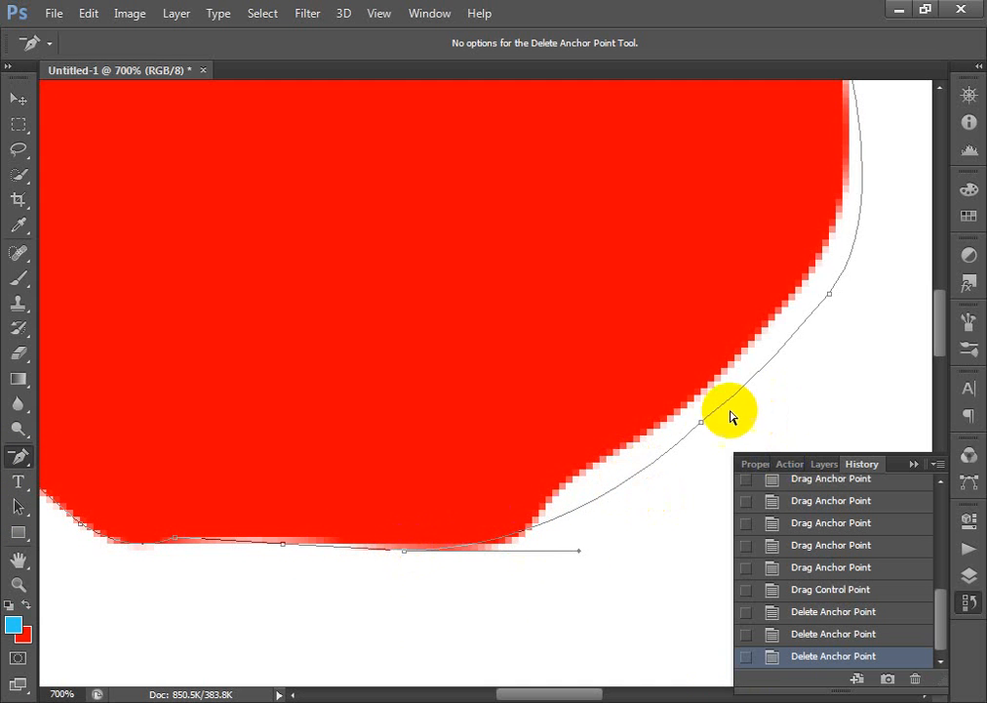
Delete the anchor point midway along the lower-right slope, then try the Convert Point tool on the slope's upper anchor and undo the conversion
left_click(701, 424)
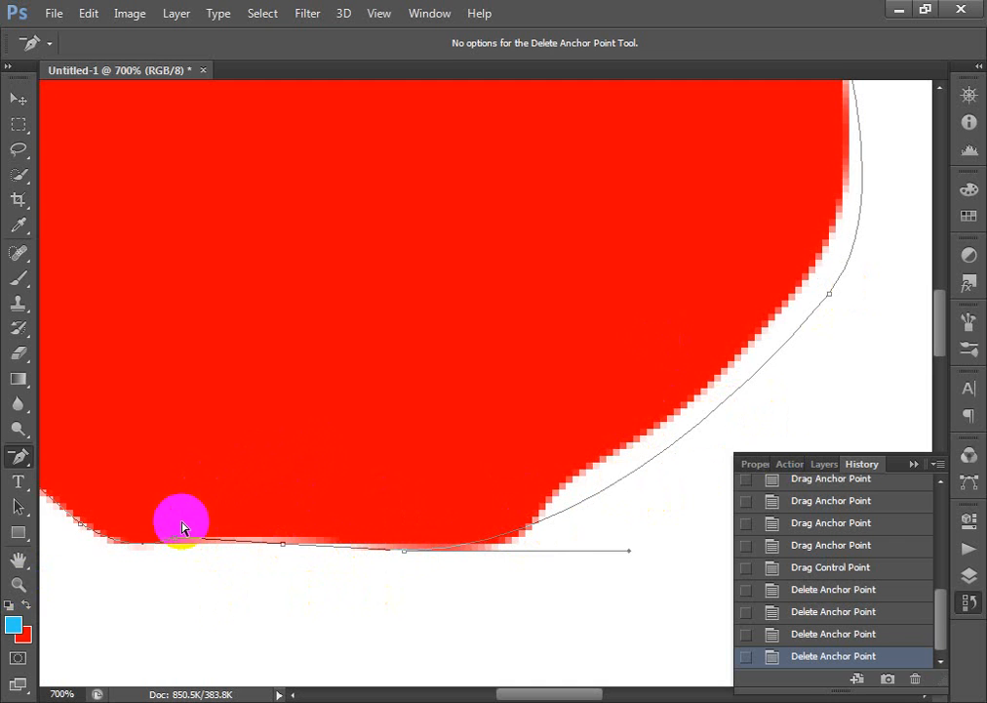
left_click(19, 456)
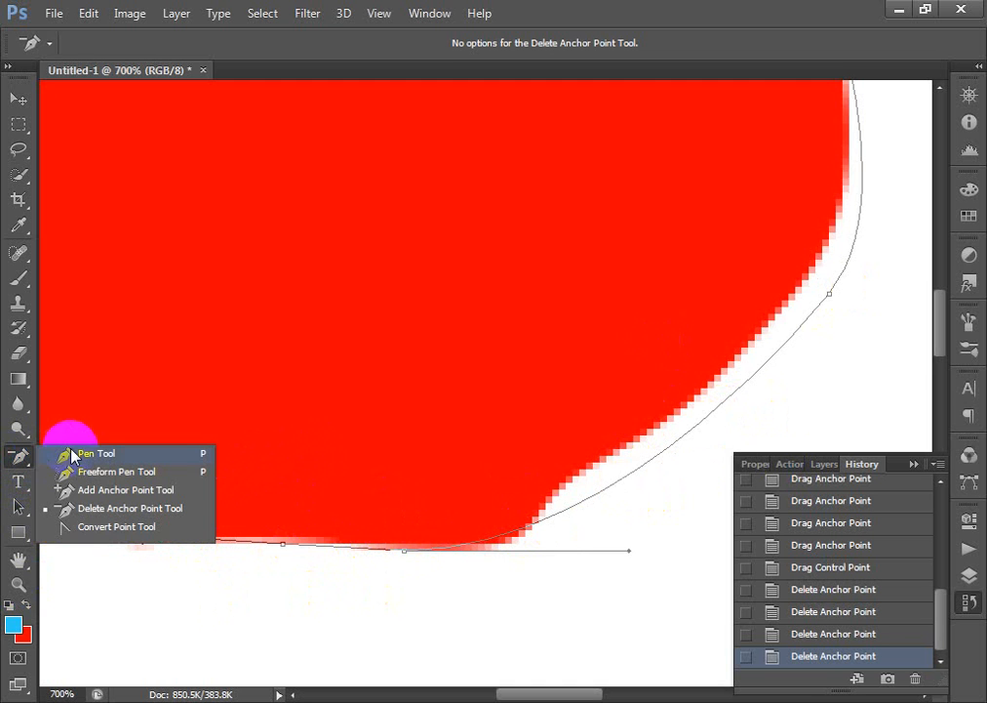
left_click(86, 529)
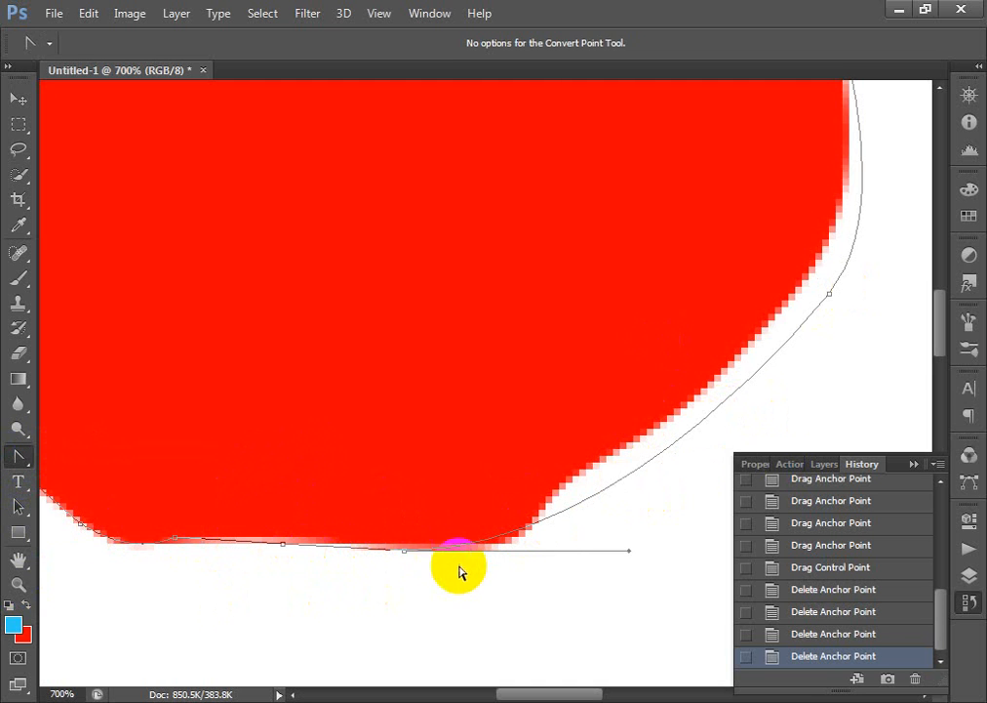
left_click(828, 293)
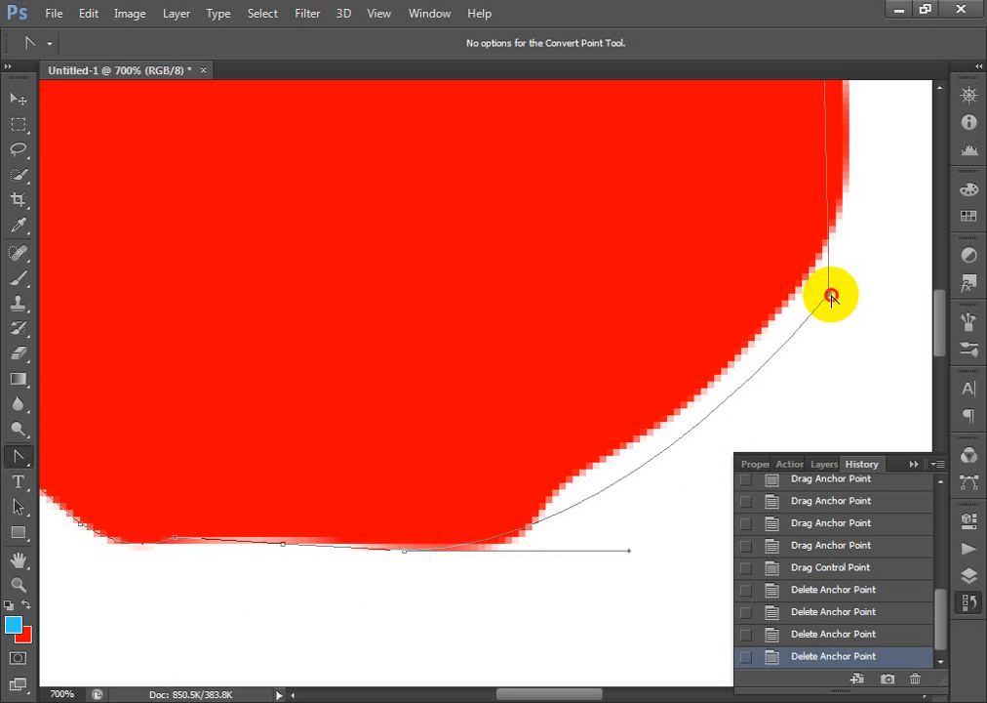
key("ctrl+z")
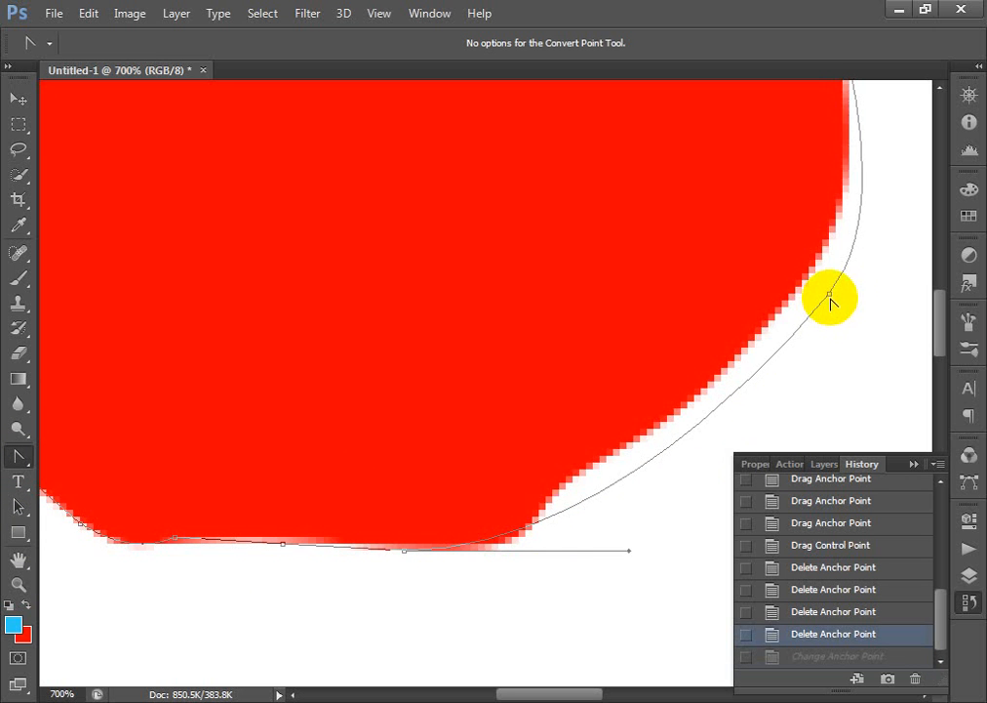
Pull new direction handles out of the lower-right slope's upper anchor with the Convert Point tool and adjust each handle independently
key("ctrl+space")
left_click_drag(733, 222, 926, 337)
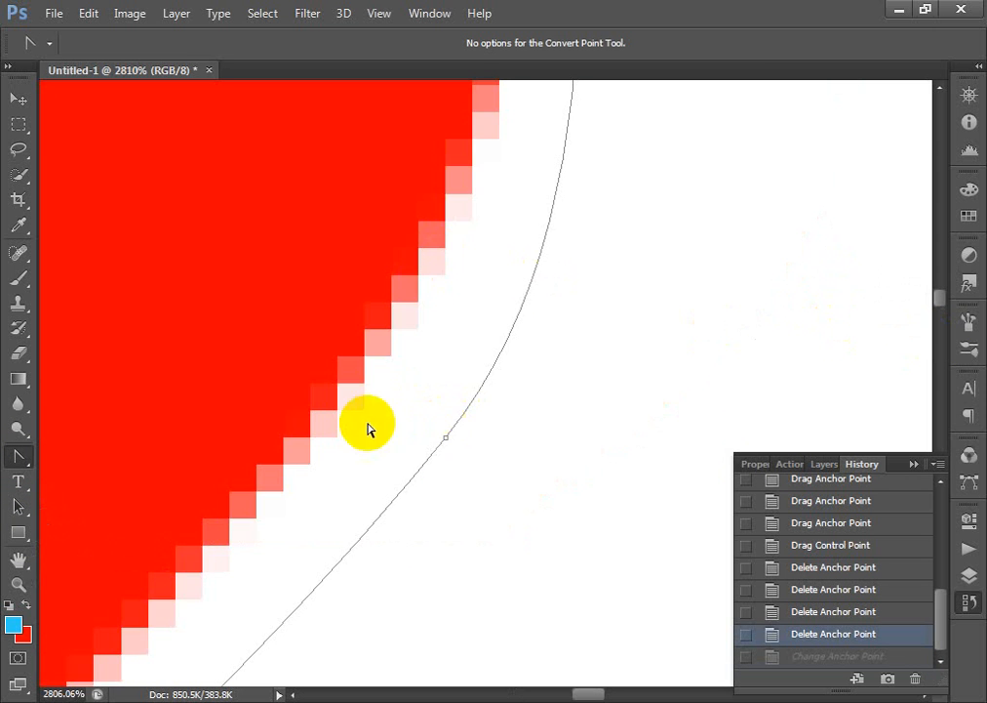
left_click_drag(446, 441, 372, 522)
left_click(702, 454)
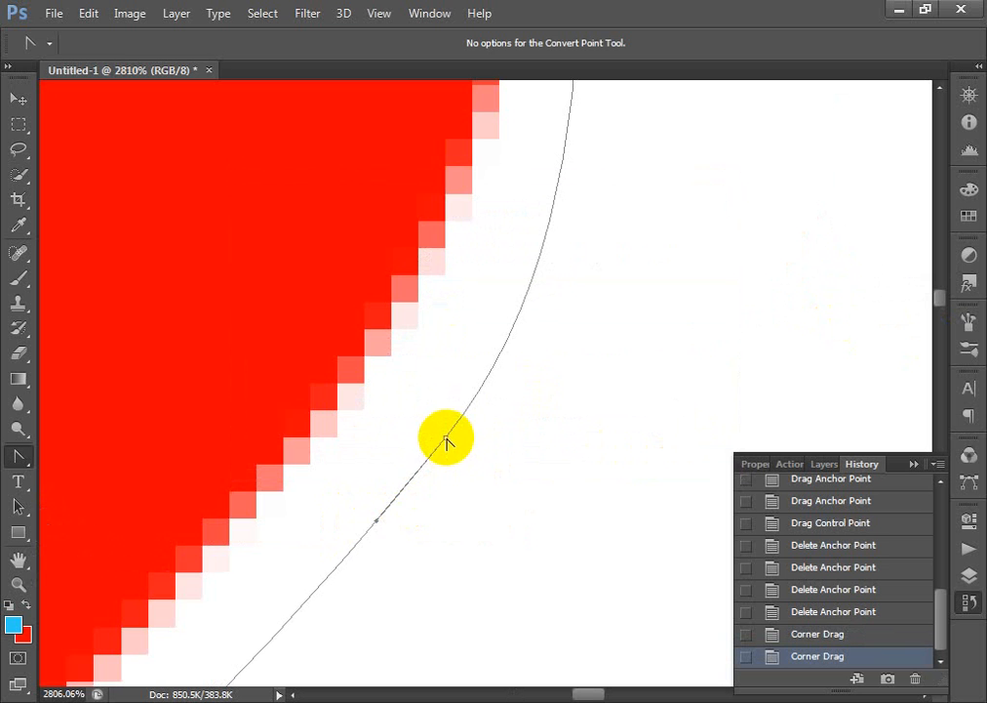
left_click_drag(445, 438, 340, 566)
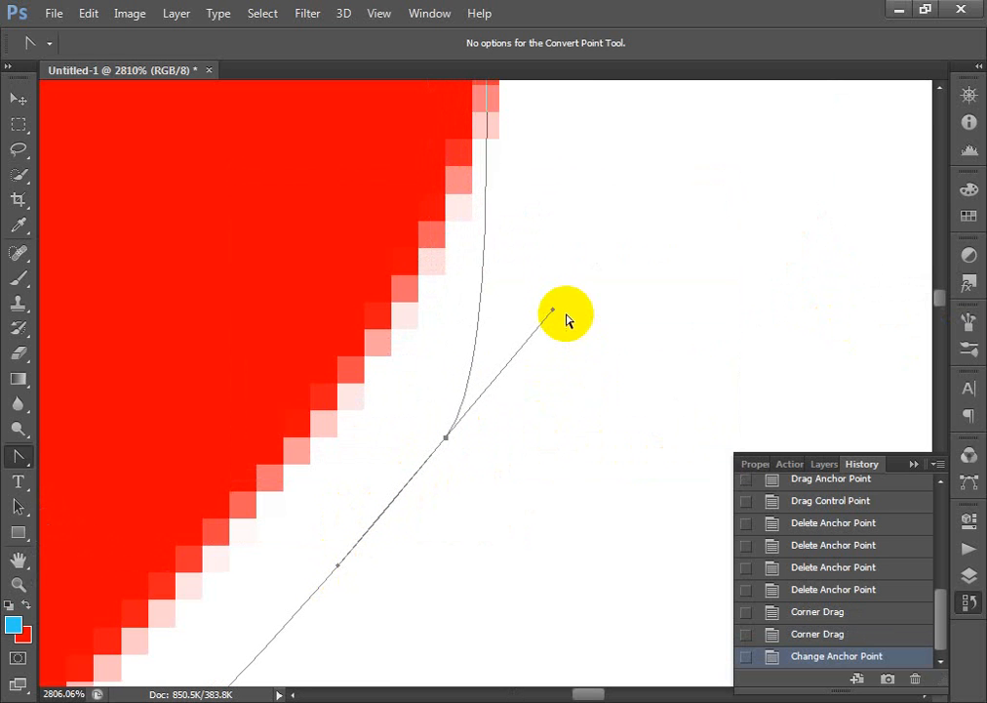
left_click_drag(553, 309, 661, 193)
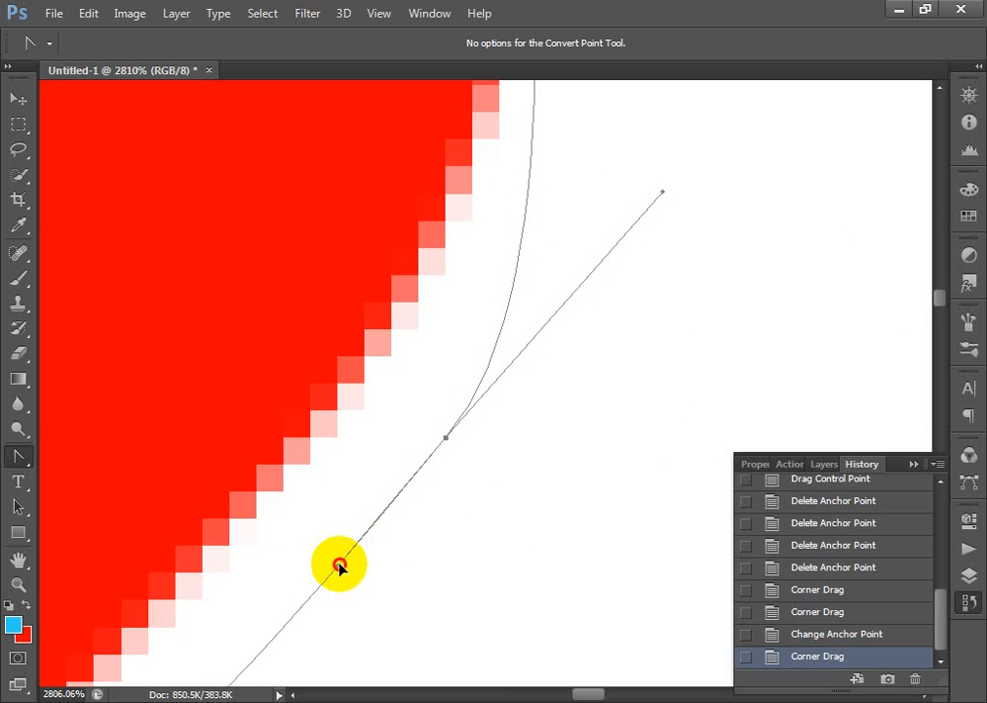
left_click_drag(340, 566, 334, 671)
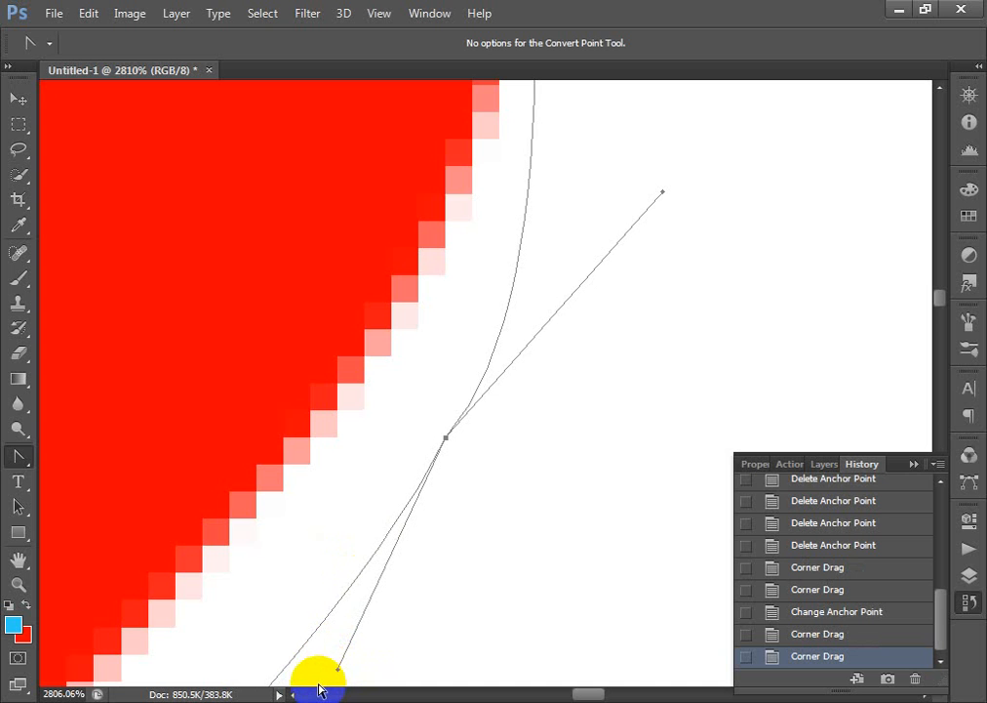
Switch back to the Pen tool and open the red BMW image 910602979bda92b9f88144d313f52725.png from My Pictures
left_click_drag(16, 456, 45, 466)
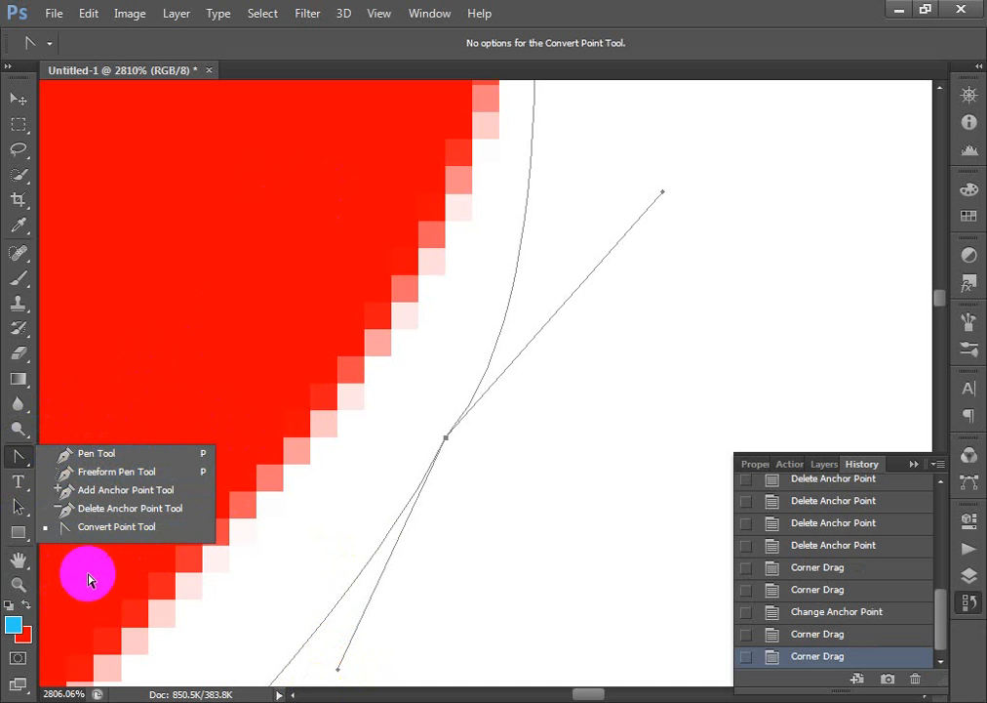
left_click(84, 453)
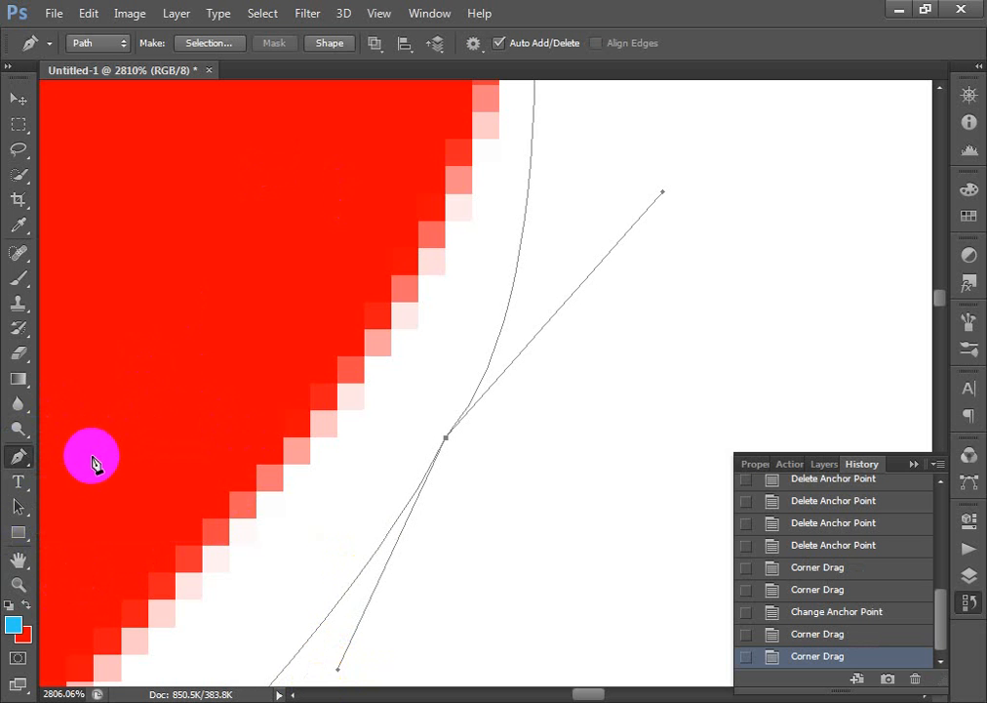
scroll(93, 463, "down", 8)
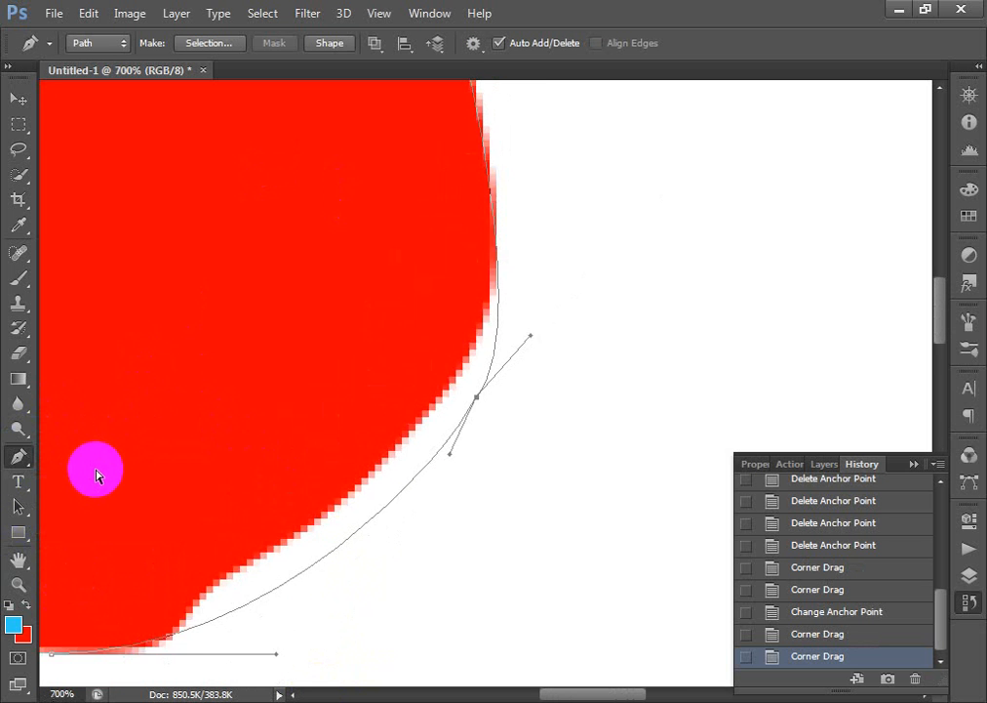
scroll(95, 475, "down", 1)
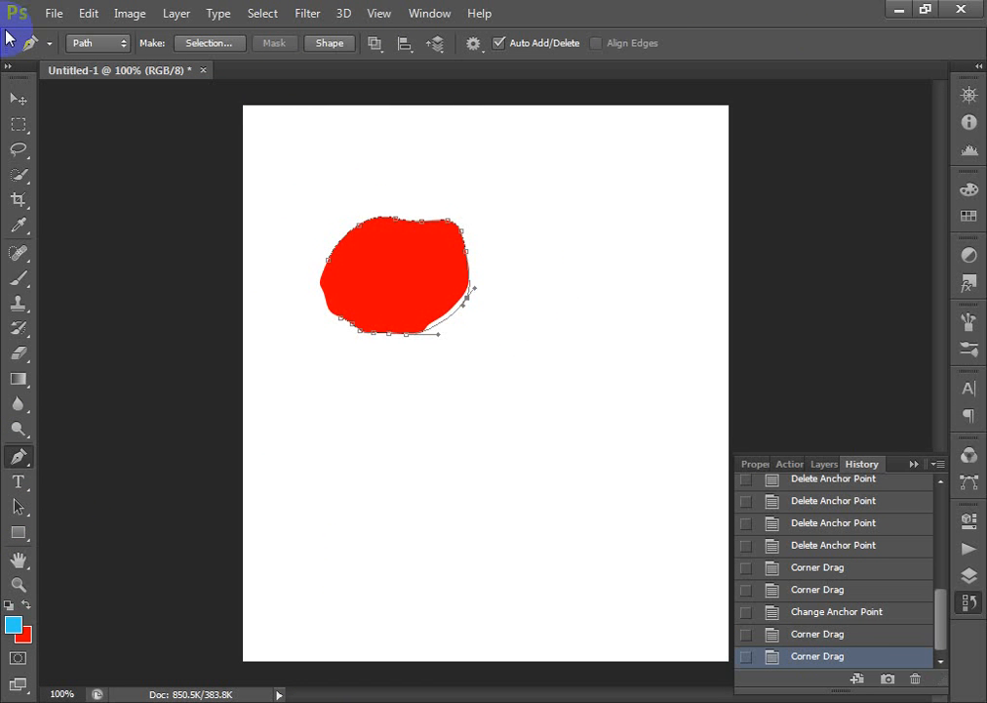
left_click(53, 13)
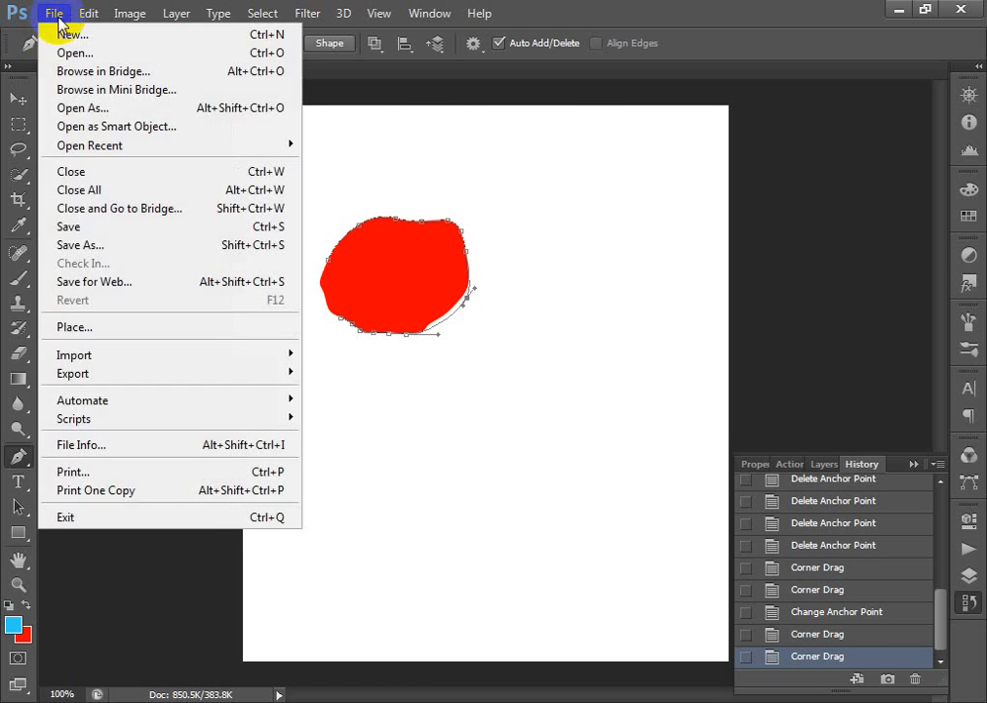
left_click(64, 51)
left_click_drag(563, 190, 551, 258)
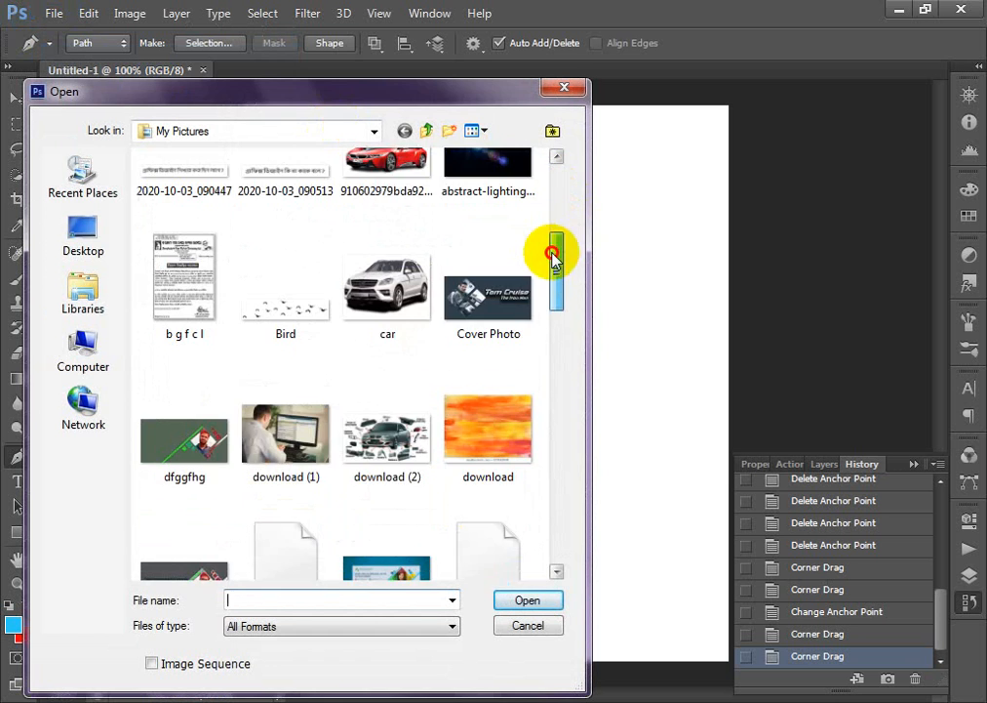
double_click(386, 155)
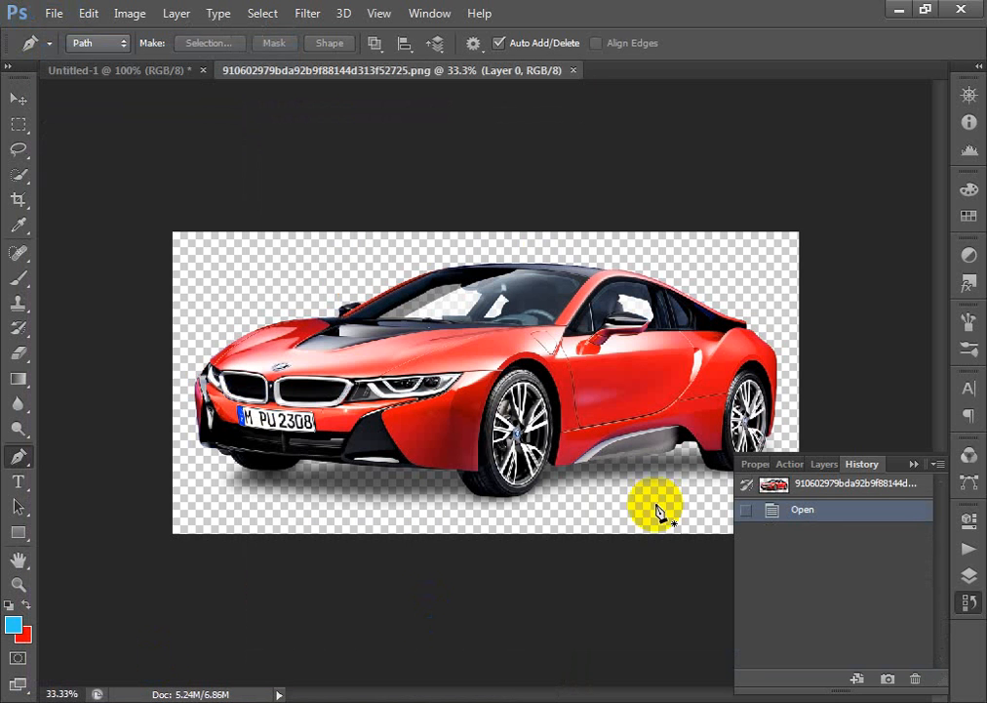
Open the car parts image download (2).jpg from My Pictures
left_click(438, 248)
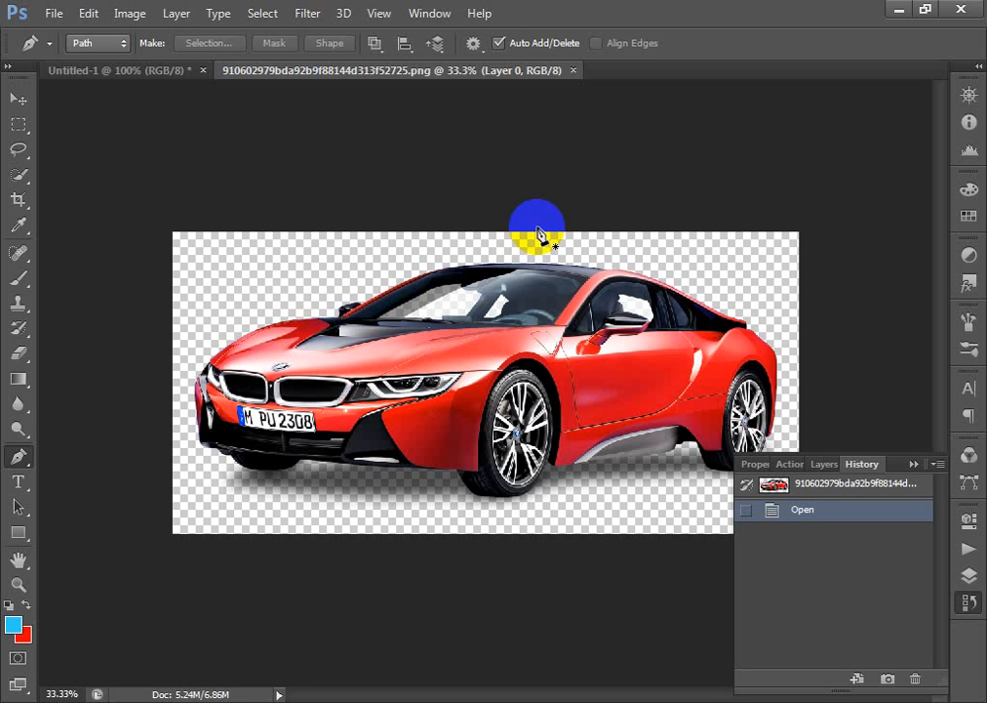
left_click_drag(414, 258, 640, 504)
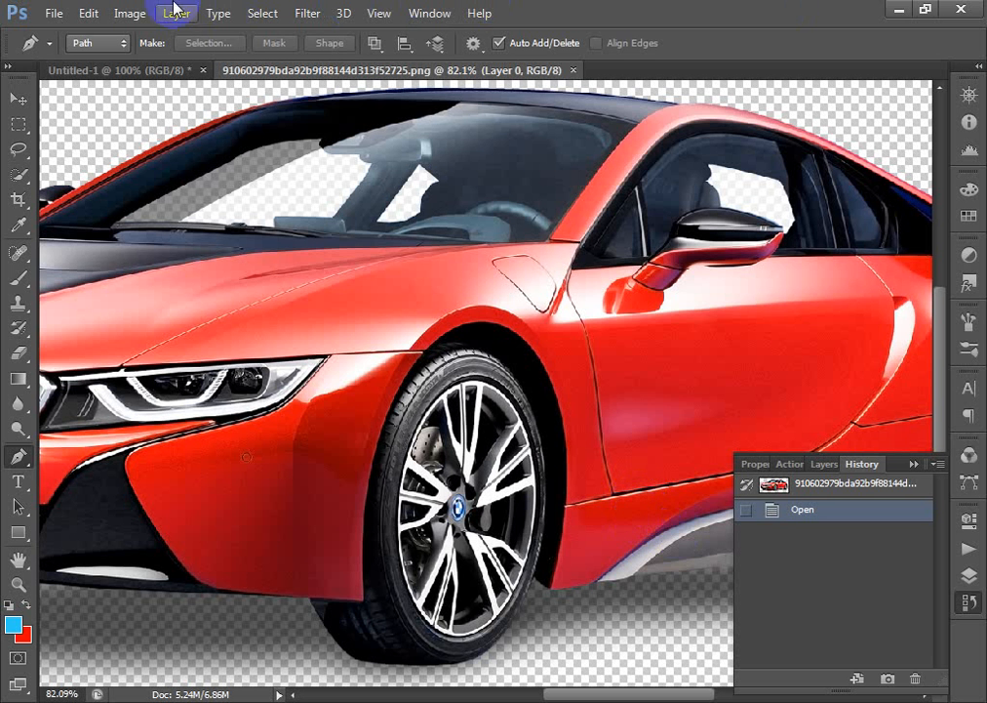
left_click(55, 15)
left_click(66, 52)
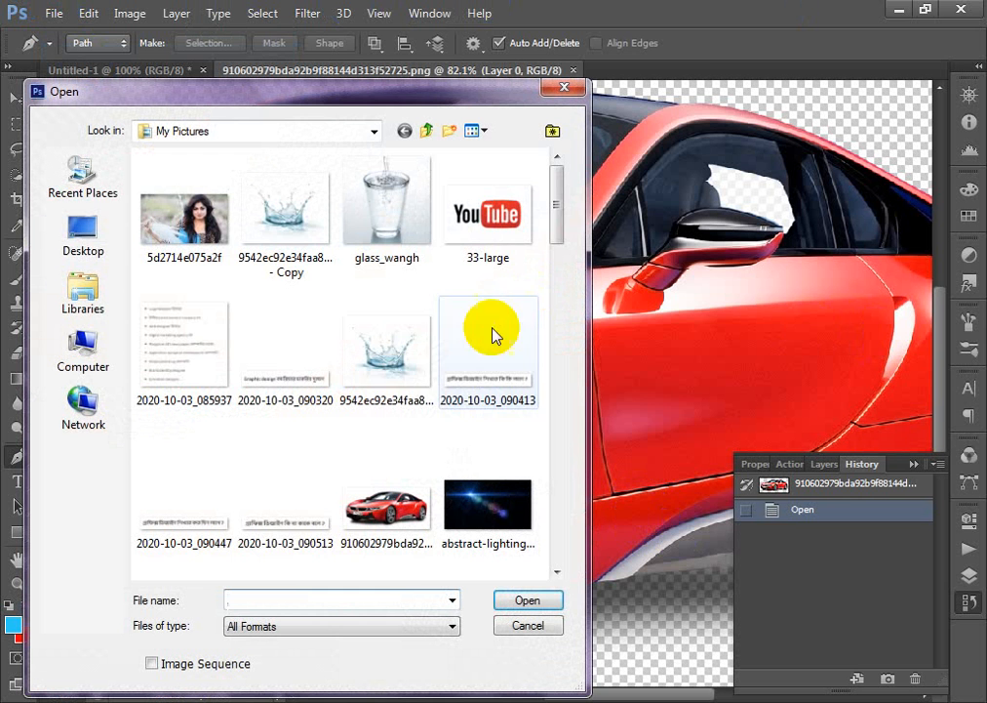
left_click_drag(558, 209, 554, 353)
double_click(401, 195)
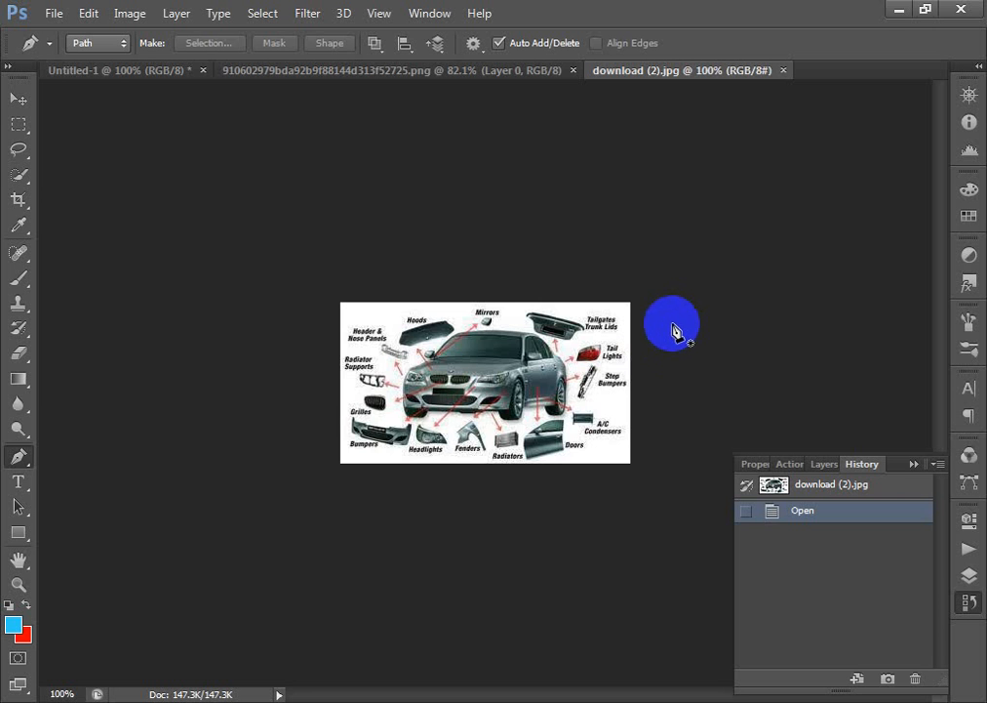
Return to the red BMW image and trace a curved path over the upper half of the front wheel's rim, removing each curve anchor's outgoing handle
left_click(318, 73)
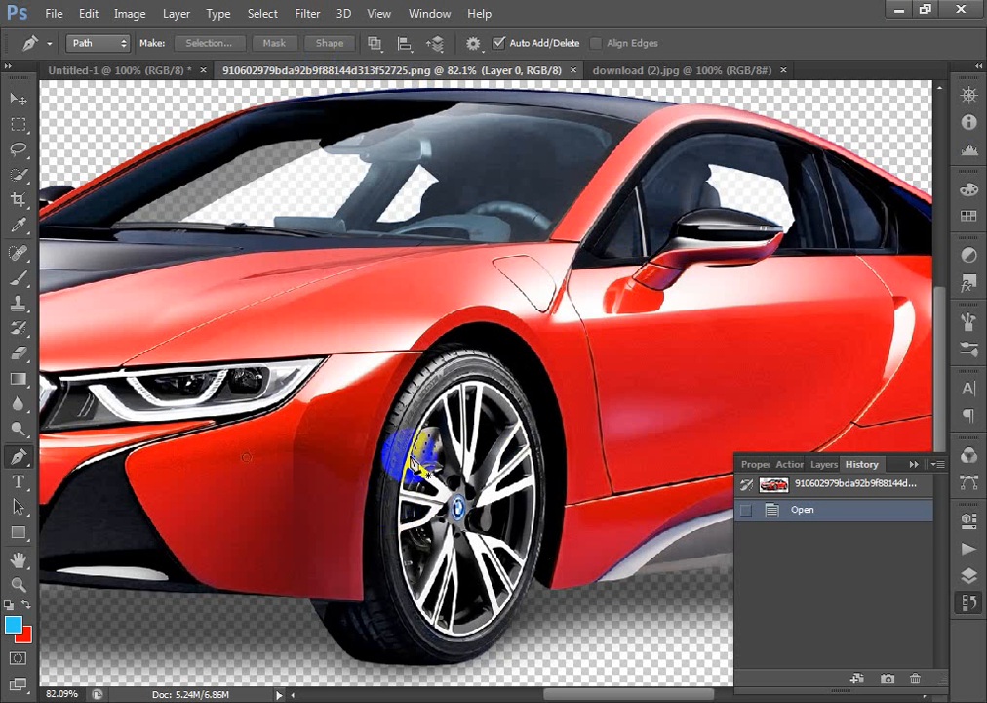
left_click_drag(303, 333, 620, 644)
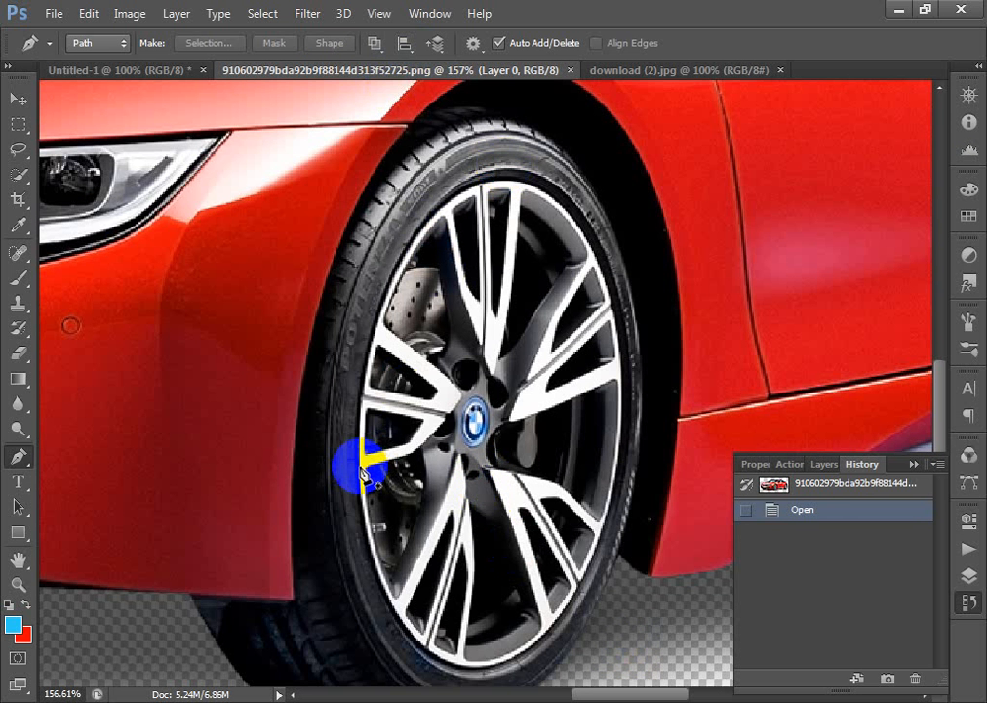
left_click(361, 472)
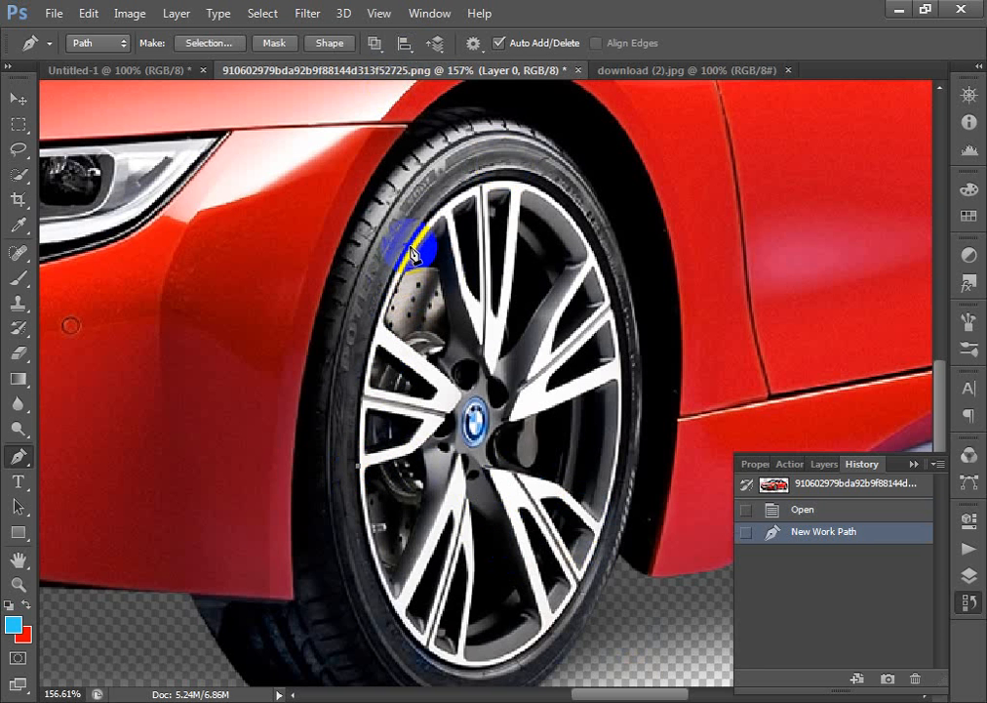
left_click_drag(412, 251, 472, 154)
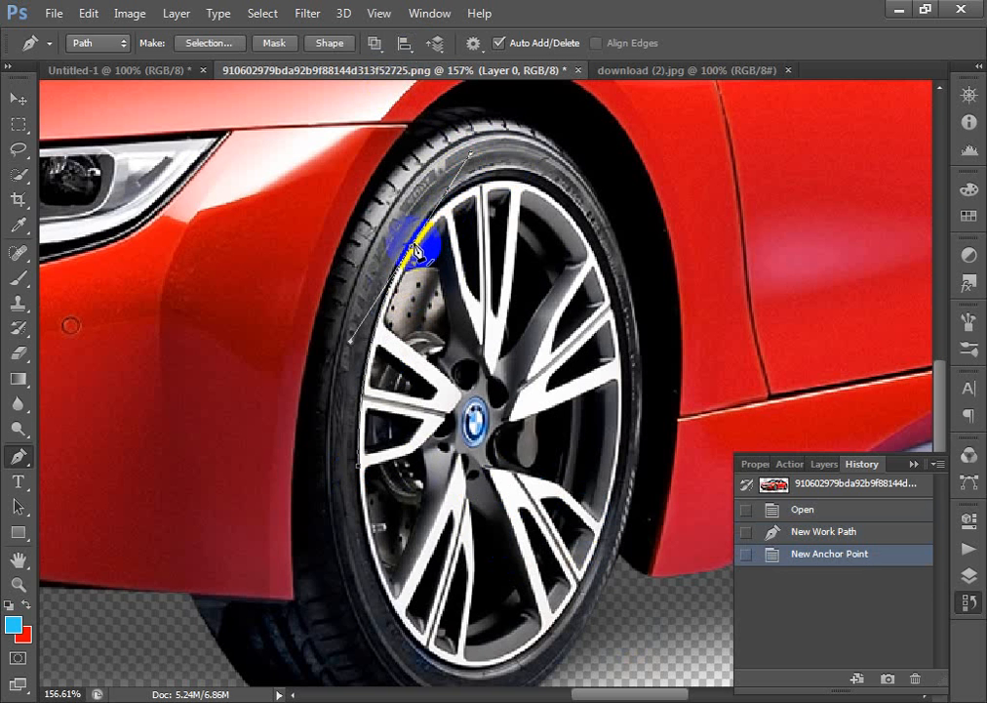
left_click(422, 256)
scroll(547, 260, "right", 2)
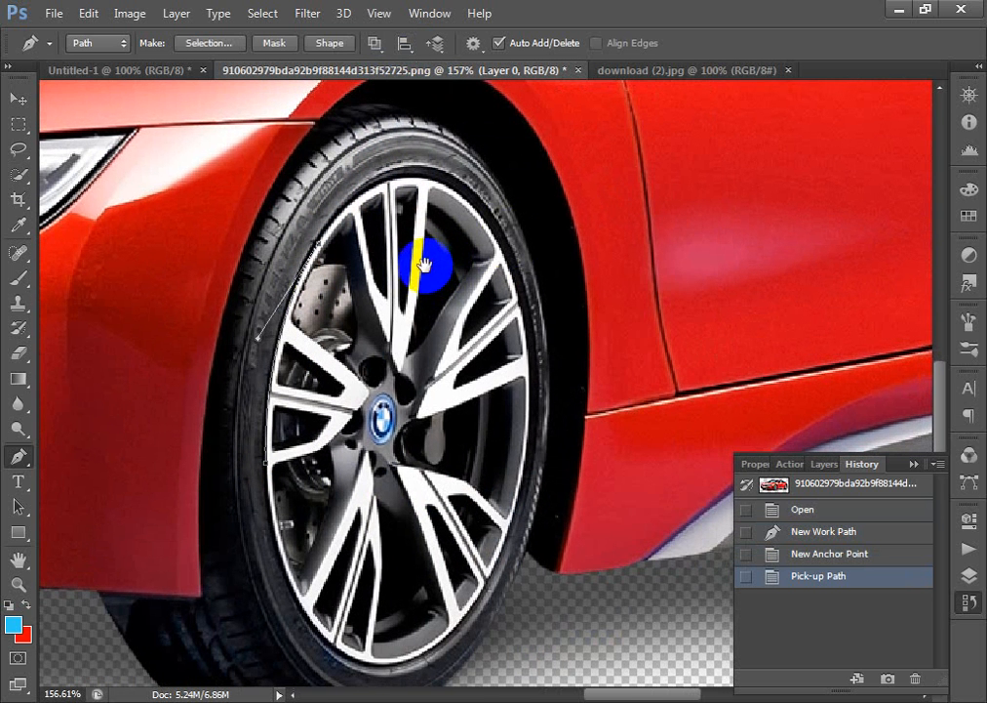
left_click_drag(498, 244, 583, 377)
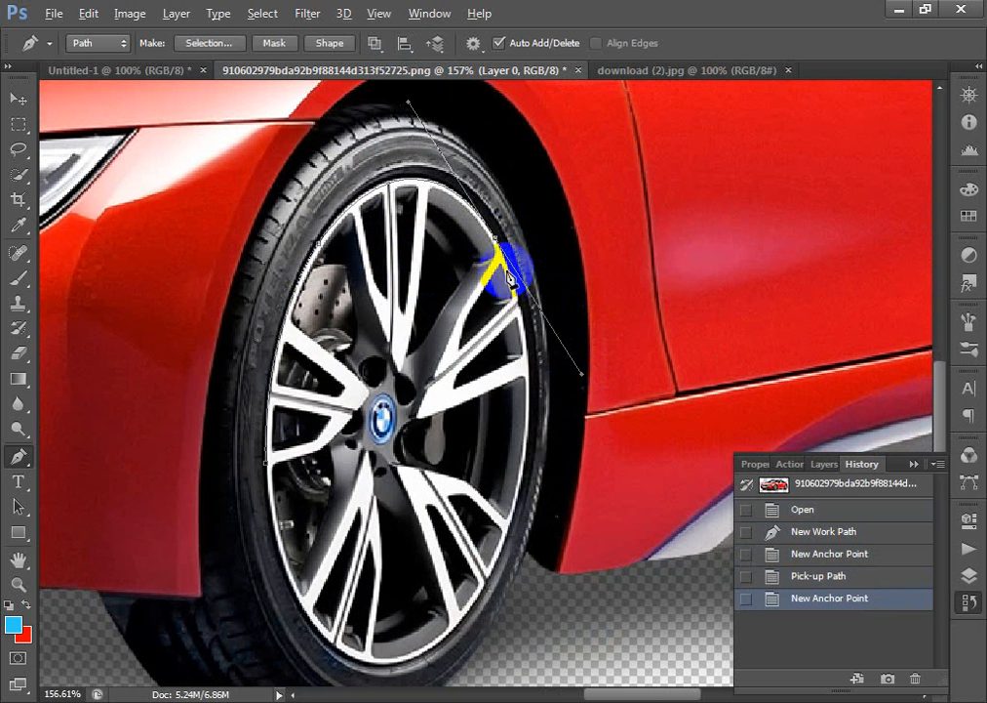
left_click(499, 239)
Continue the curved path down the rim's right side, around its bottom and up to the left side, removing each anchor's outgoing handle
left_click_drag(522, 496, 502, 524)
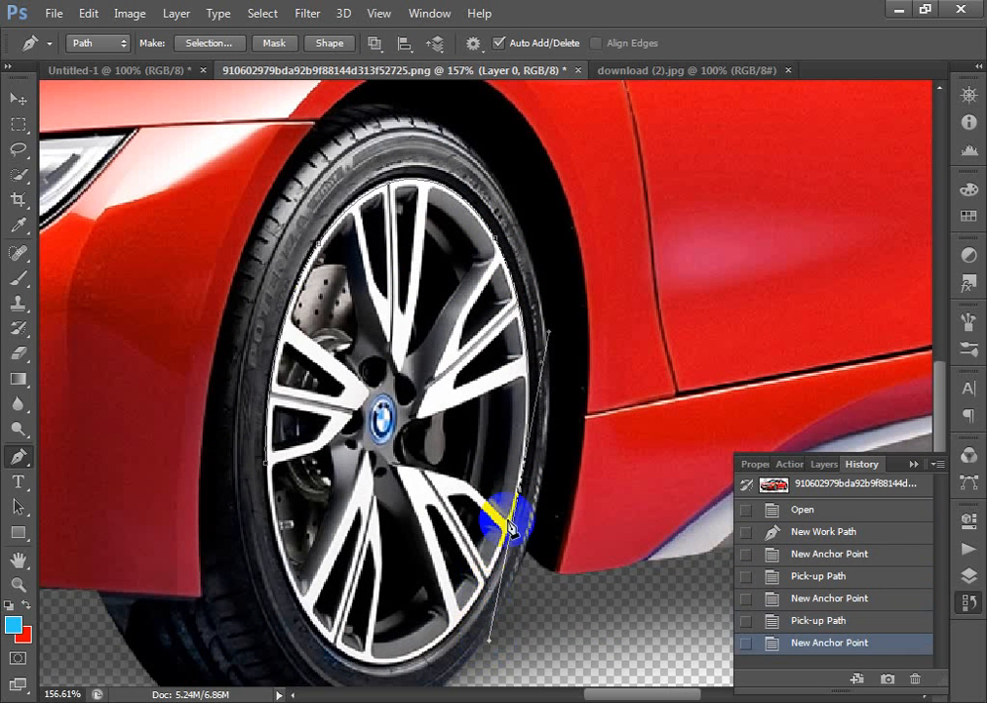
left_click(519, 494)
left_click_drag(471, 589, 503, 435)
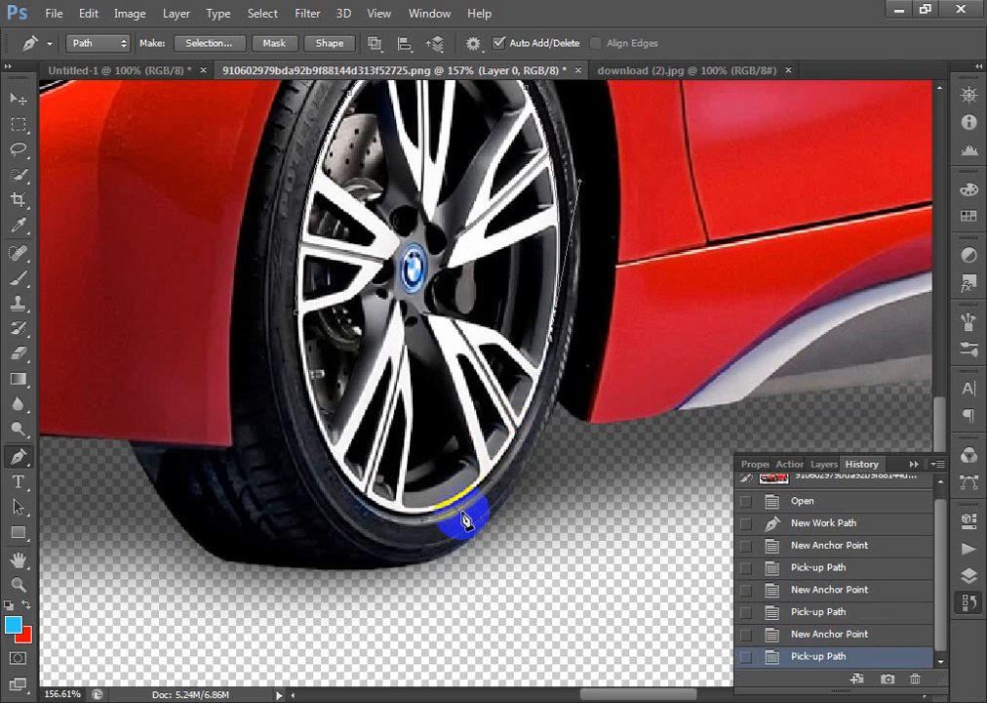
left_click_drag(439, 510, 355, 552)
left_click(437, 511)
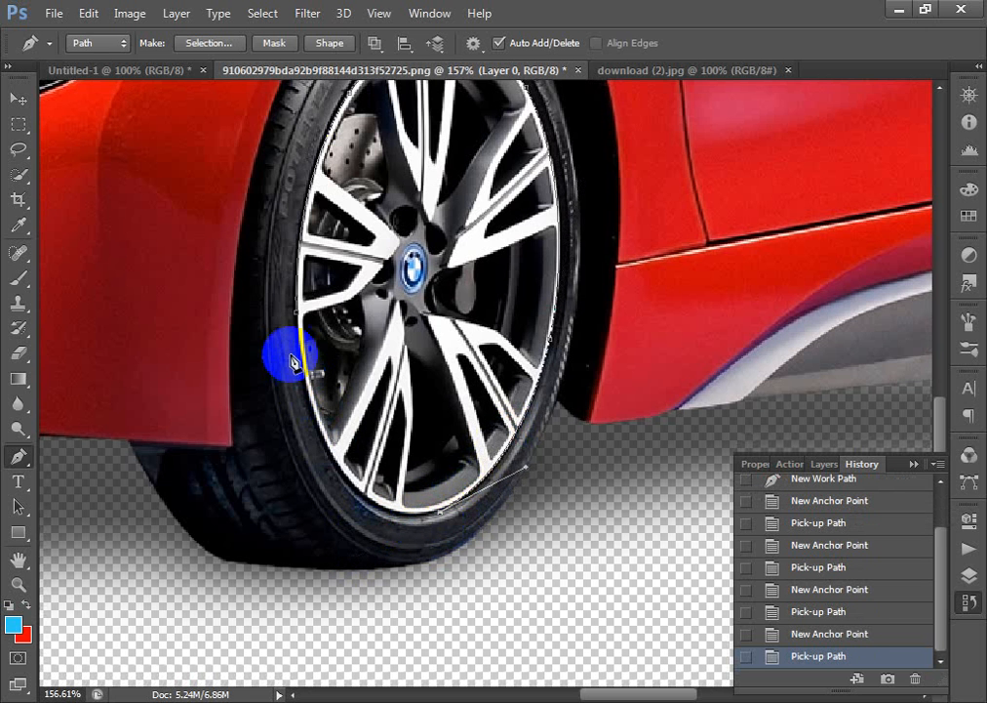
left_click_drag(295, 339, 271, 131)
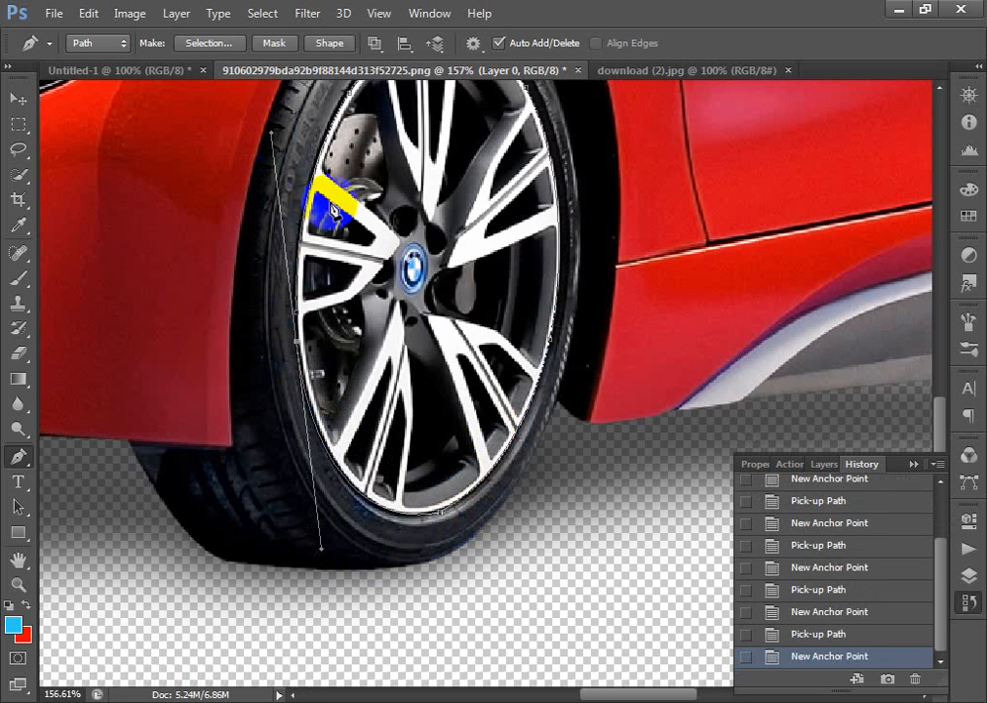
left_click(303, 341)
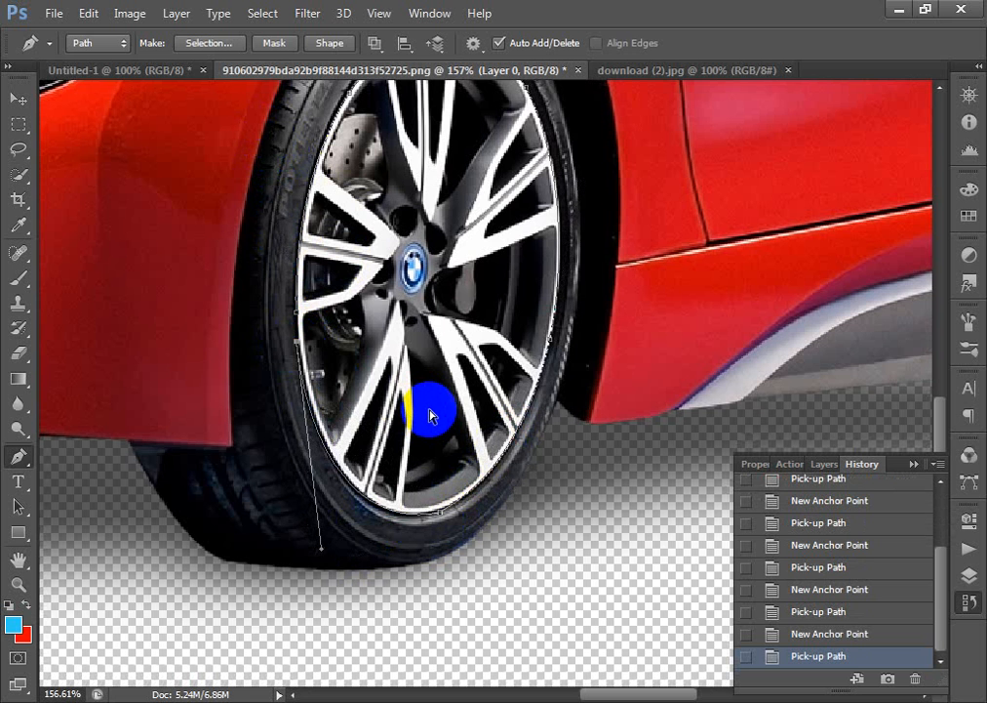
Convert the rim path to a selection and copy the selected wheel rim onto a new layer
key("ctrl+Return")
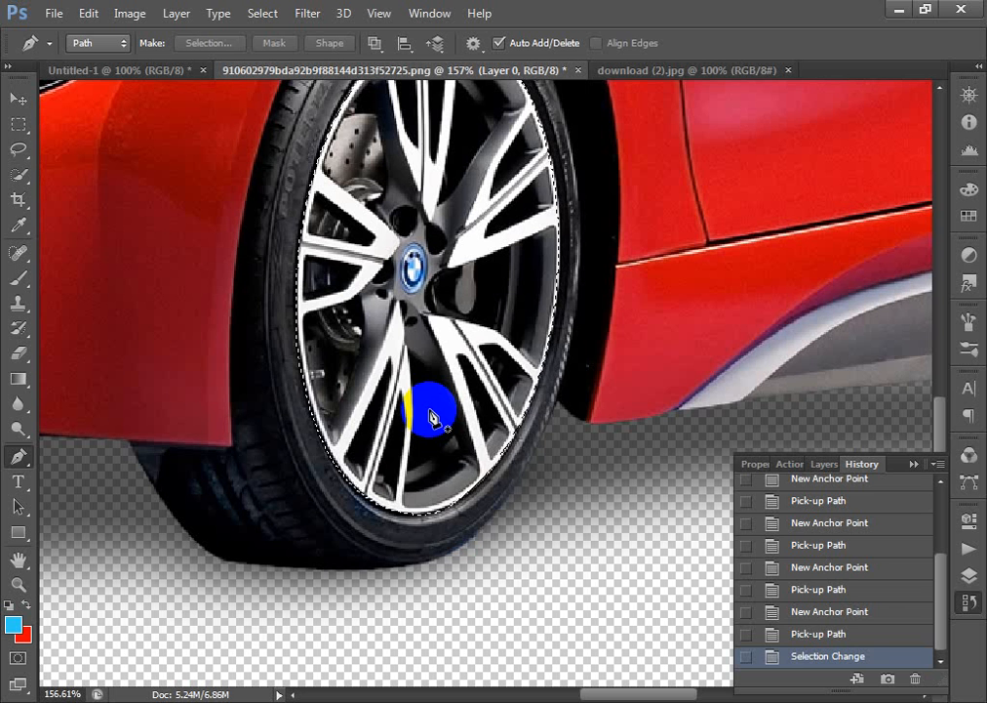
left_click(825, 464)
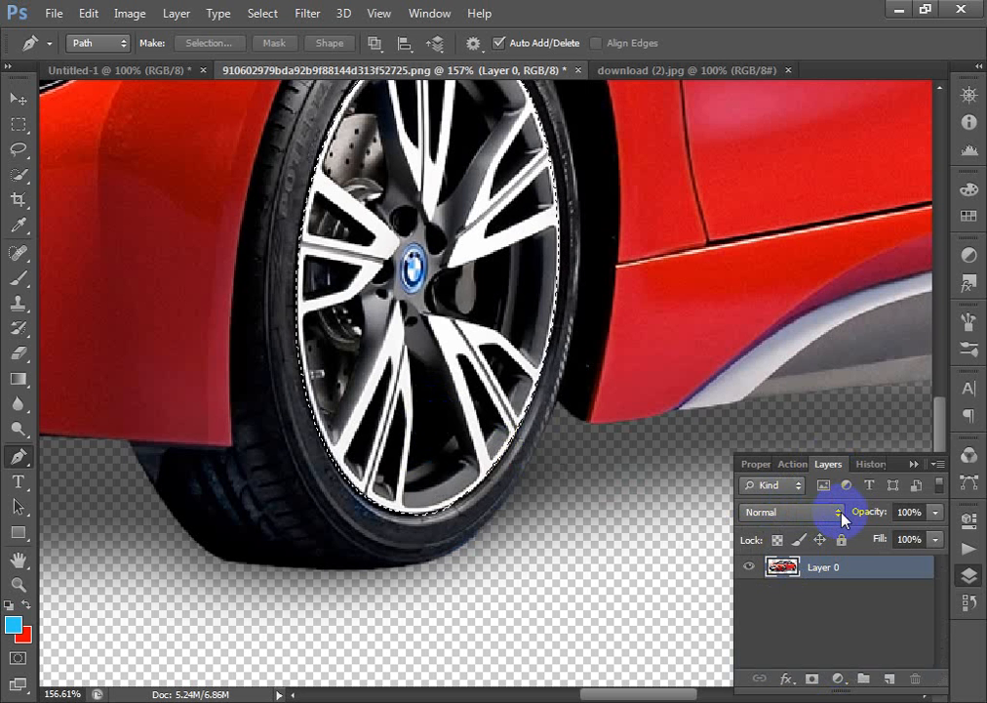
key("ctrl+j")
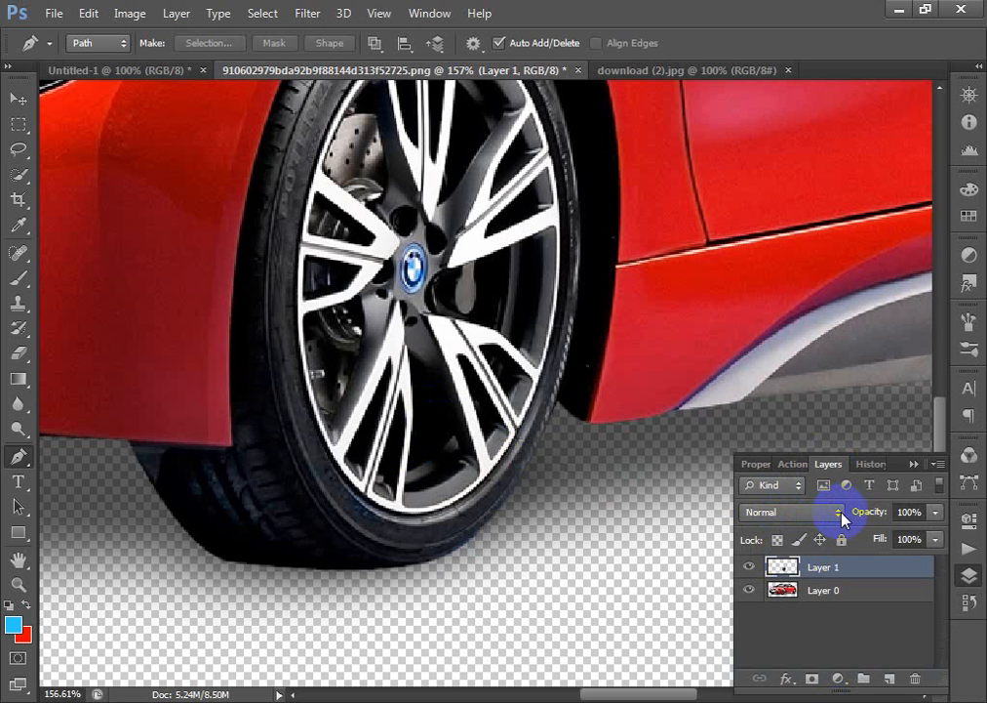
Move the copied wheel rim off the front wheel to the area just behind it, beneath the car's side sill
left_click(19, 101)
left_click_drag(422, 248, 578, 394)
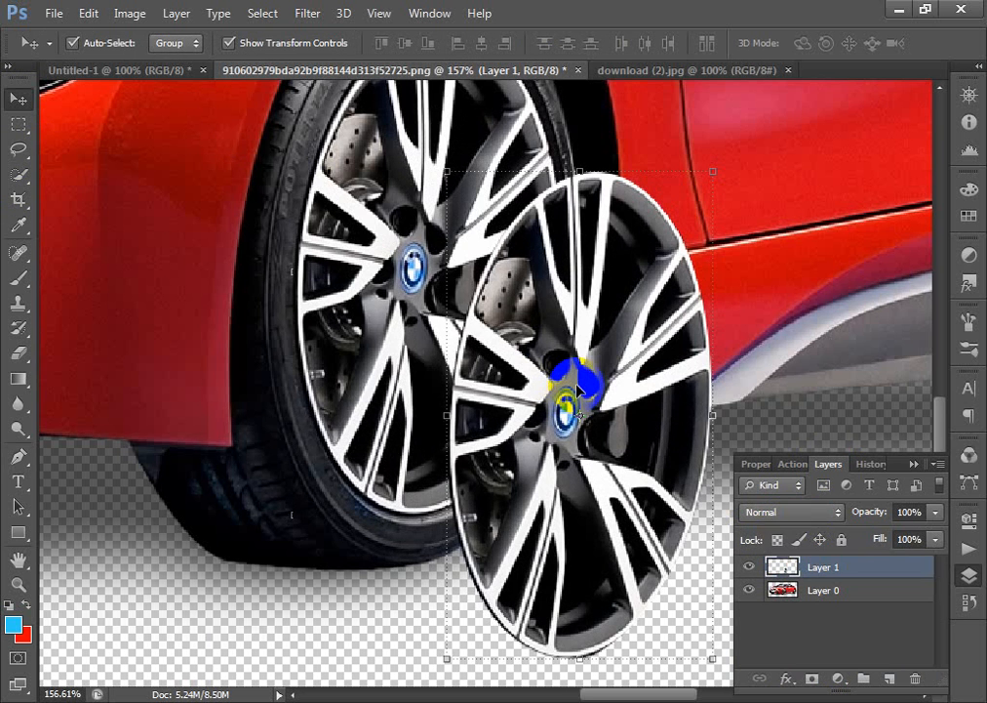
key("ctrl+minus")
key("ctrl+minus")
key("ctrl+minus")
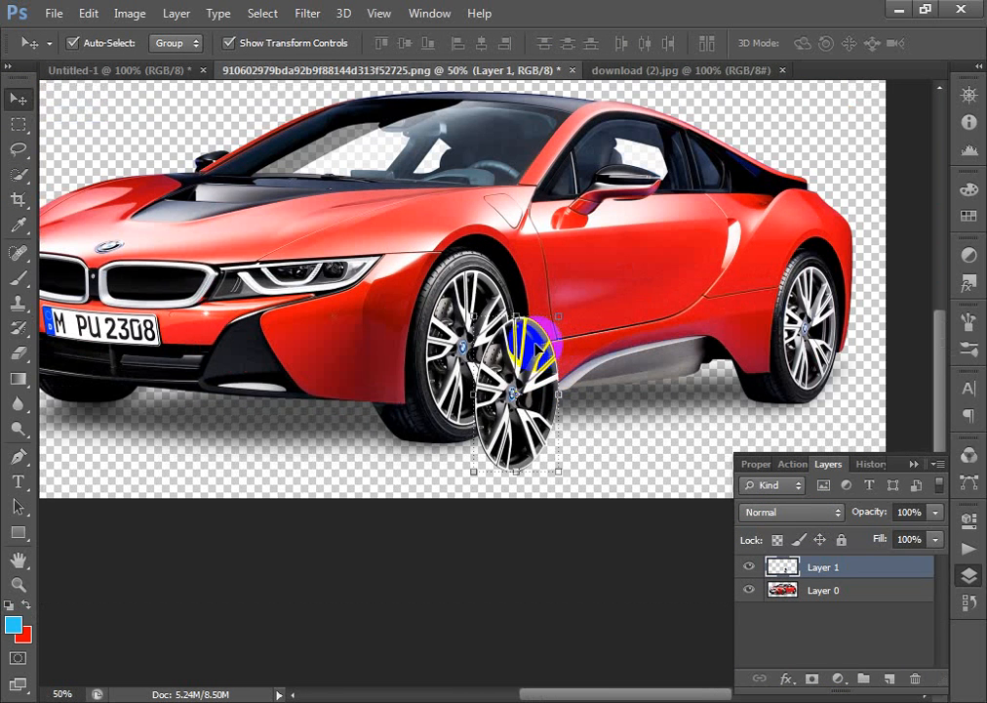
left_click_drag(539, 346, 627, 356)
key("ctrl+t")
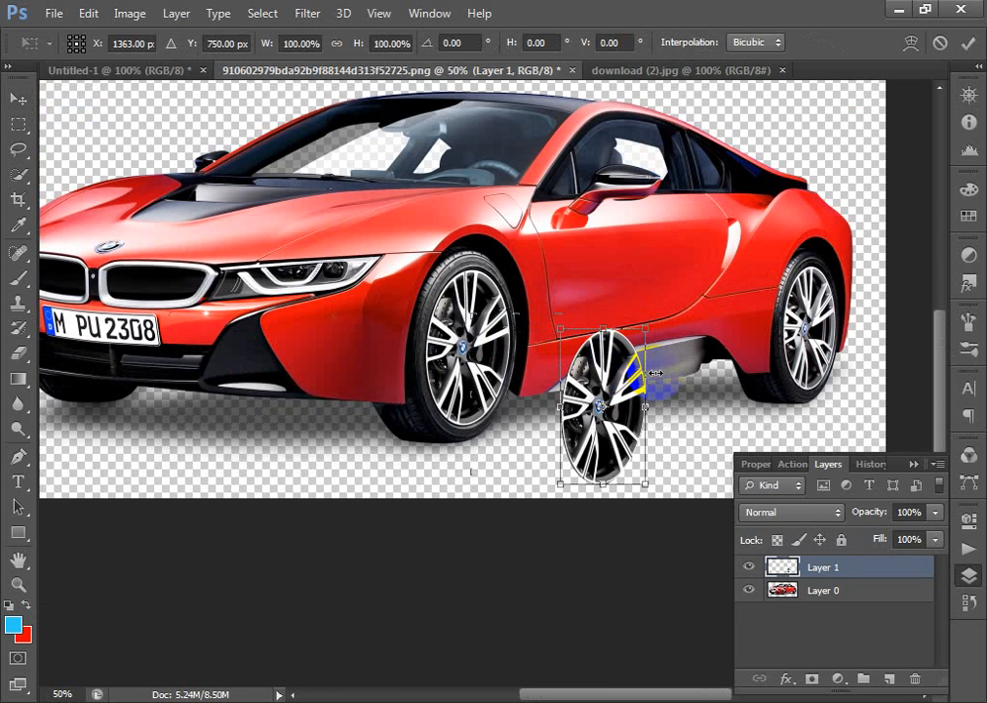
Start a Pen path at the lower inner corner of the larger front grille and trace along the frame's bottom edge
left_click_drag(97, 183, 648, 435)
left_click_drag(352, 331, 390, 289)
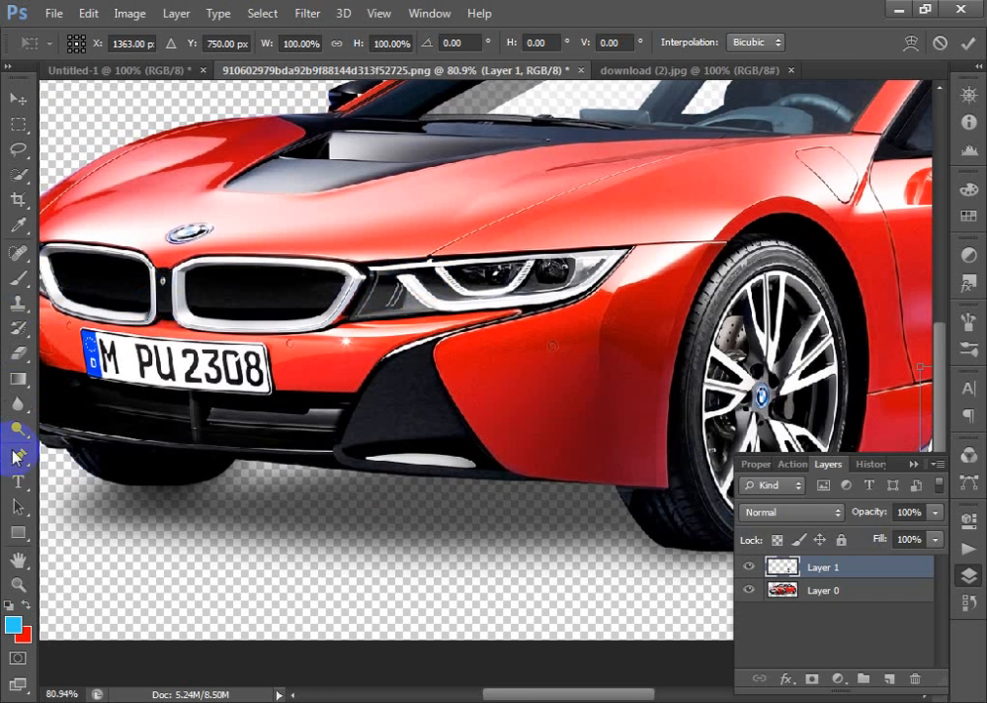
left_click(19, 457)
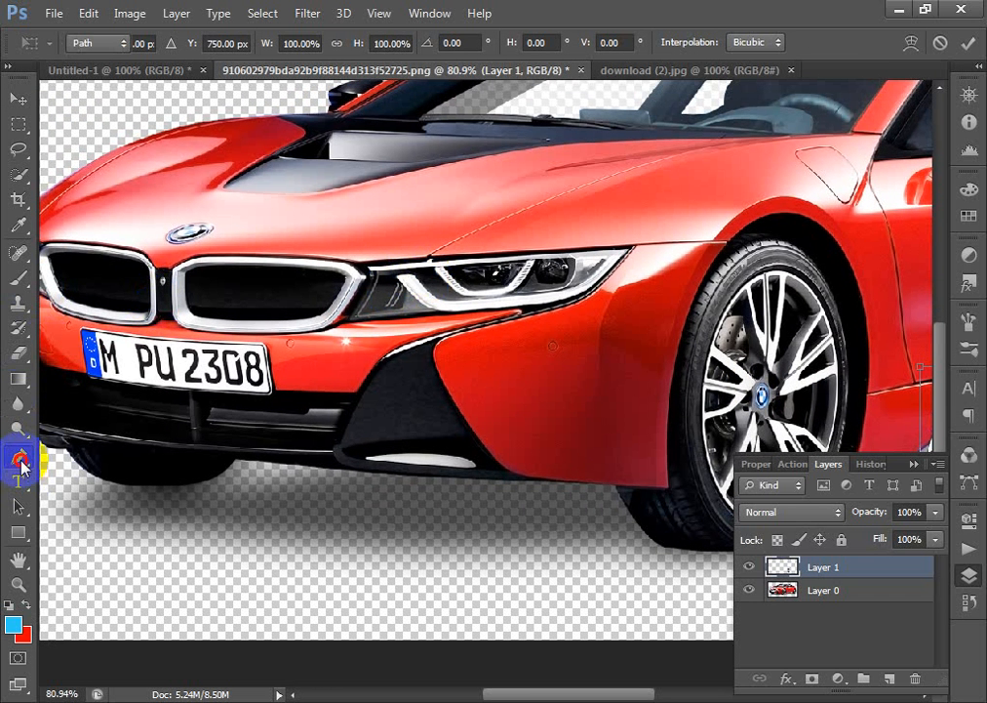
left_click(173, 314)
left_click_drag(130, 232, 506, 425)
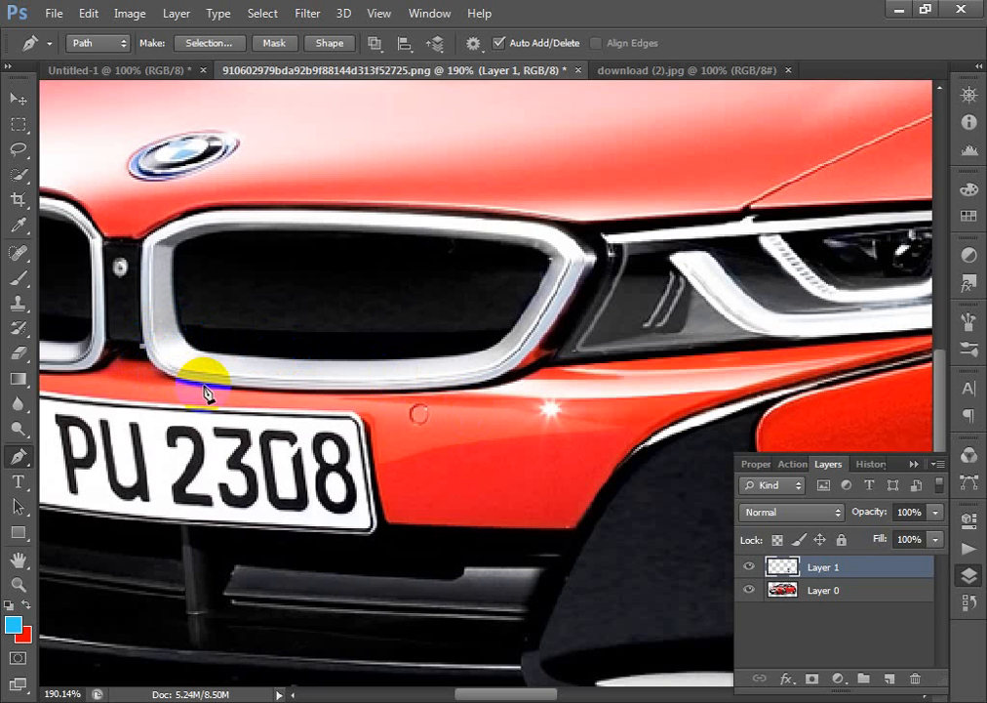
left_click(270, 411)
left_click_drag(270, 410, 219, 393)
left_click(368, 391)
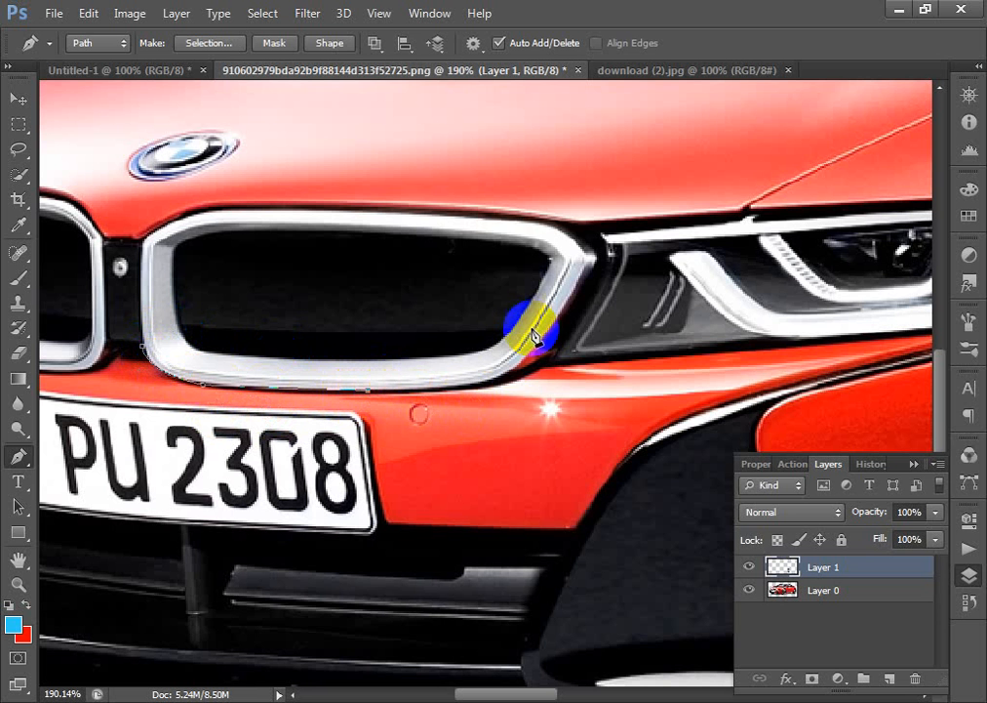
Continue the path around the grille's headlight-side end, along its top edge and down the inner side, closing it at the starting anchor
mouse_move(554, 331)
left_mouse_down()
mouse_move(575, 233)
mouse_move(524, 373)
mouse_move(552, 330)
left_mouse_up()
left_click_drag(585, 274, 593, 259)
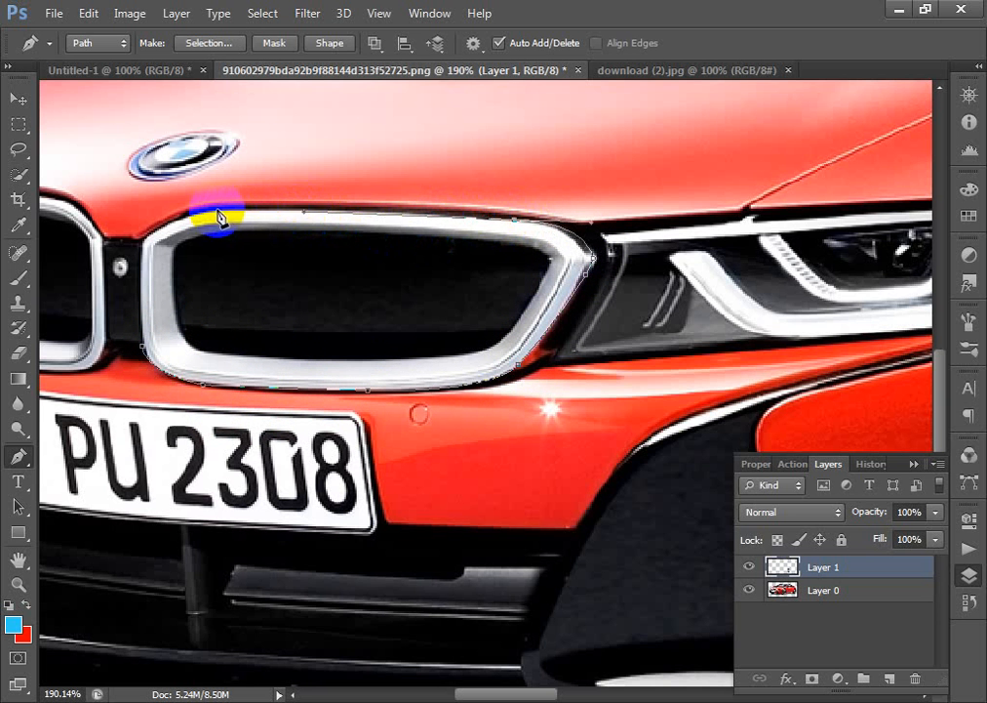
left_click(151, 232)
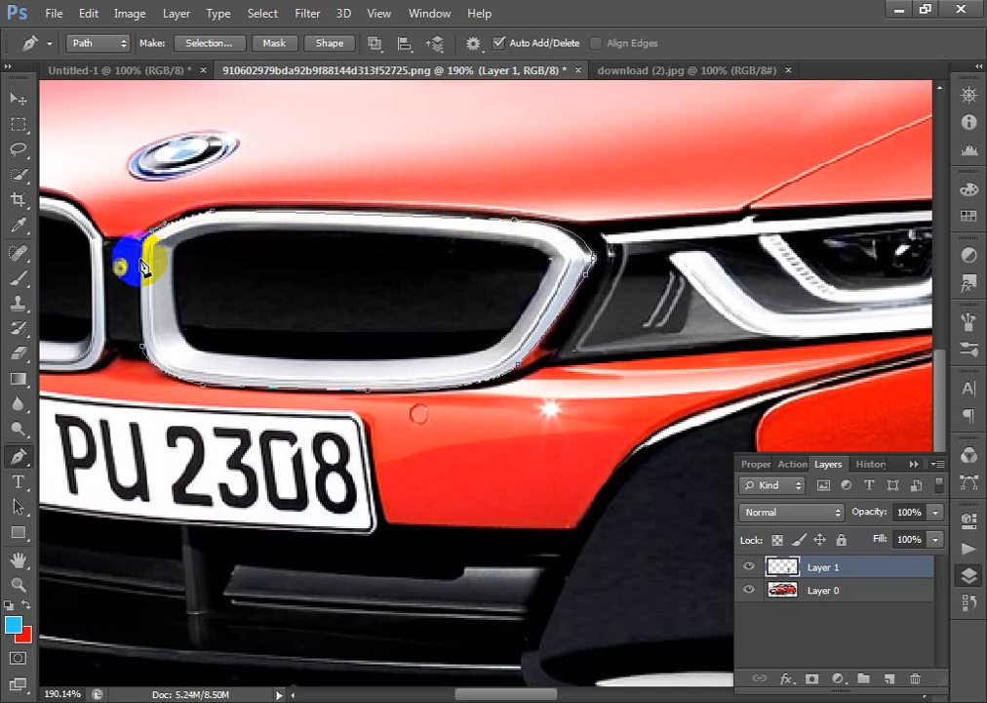
left_click(140, 274)
left_click(142, 347)
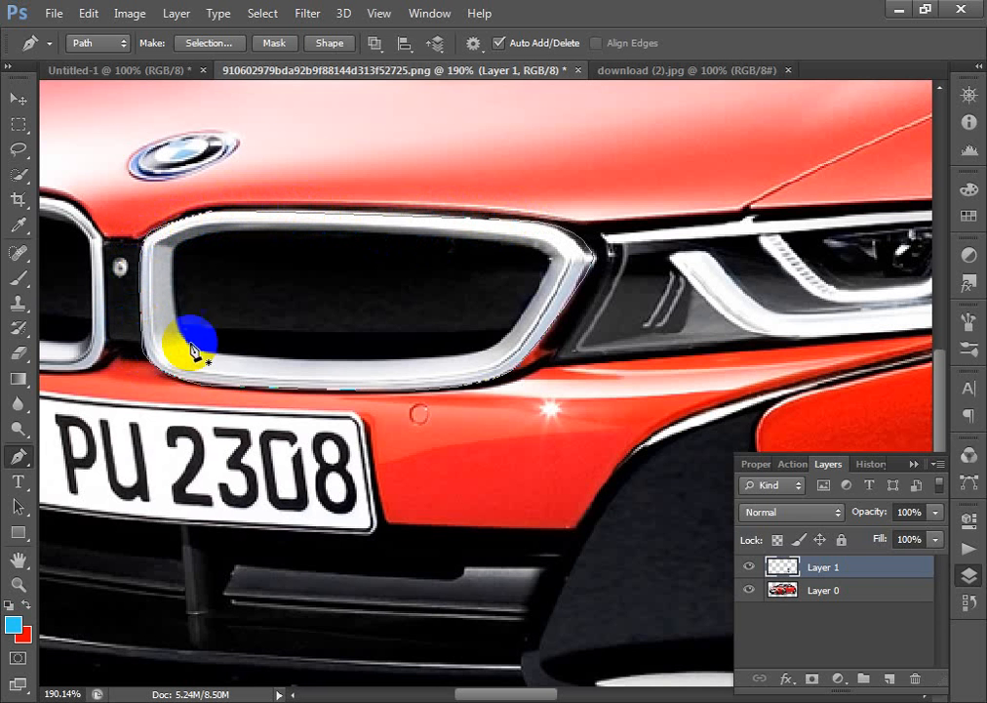
Convert the grille path to a selection and copy the selected grille from Layer 0 onto a new layer
key("ctrl+Return")
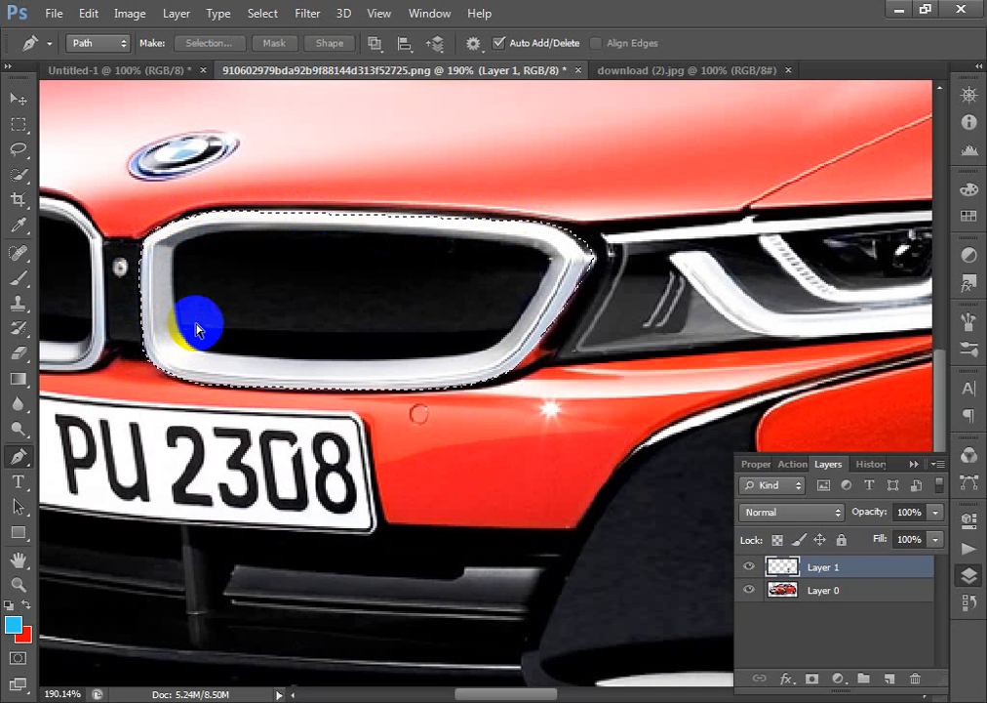
key("ctrl+j")
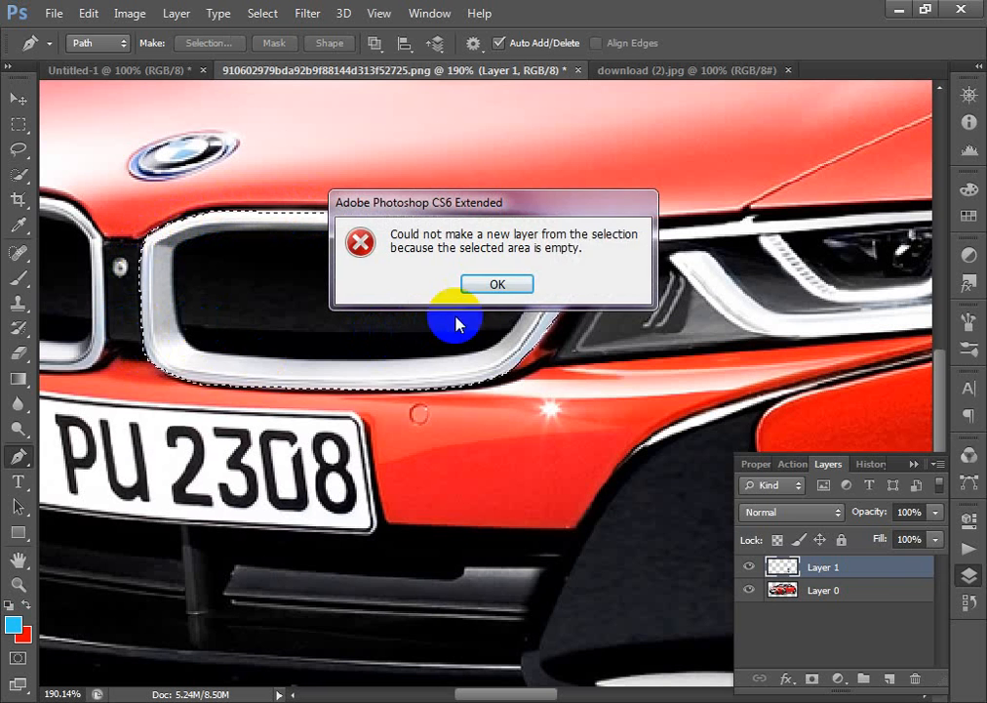
left_click(497, 284)
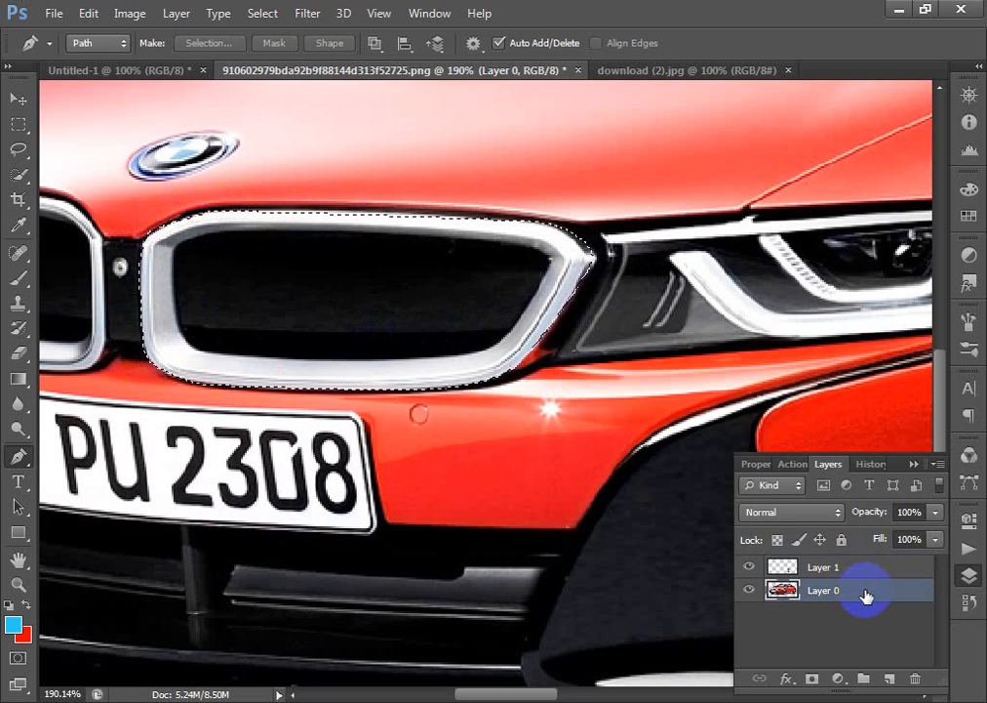
key("ctrl+j")
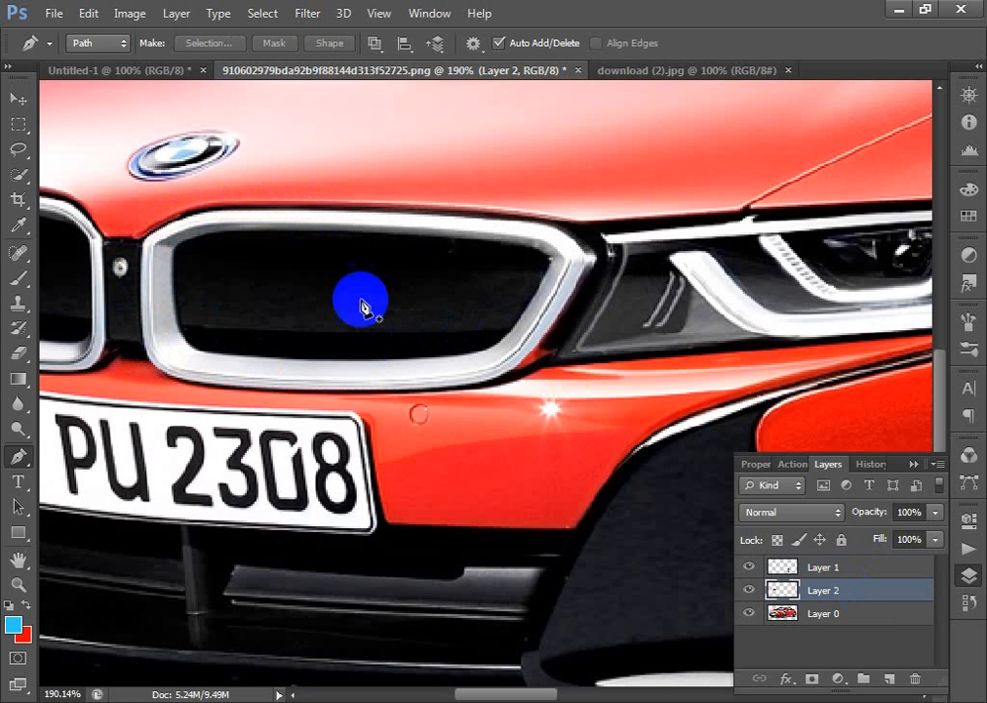
Move the copied grille off the car to the empty area below the front bumper
left_click(21, 104)
left_click_drag(304, 280, 680, 164)
key("ctrl+minus")
key("ctrl+minus")
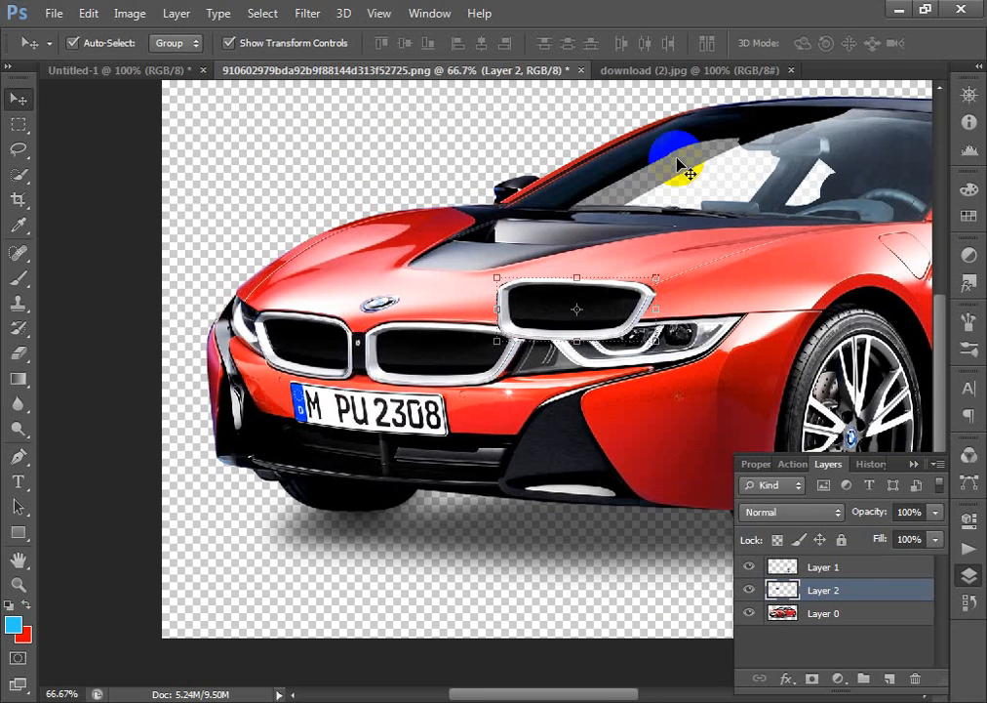
key("ctrl+minus")
left_click_drag(529, 327, 449, 535)
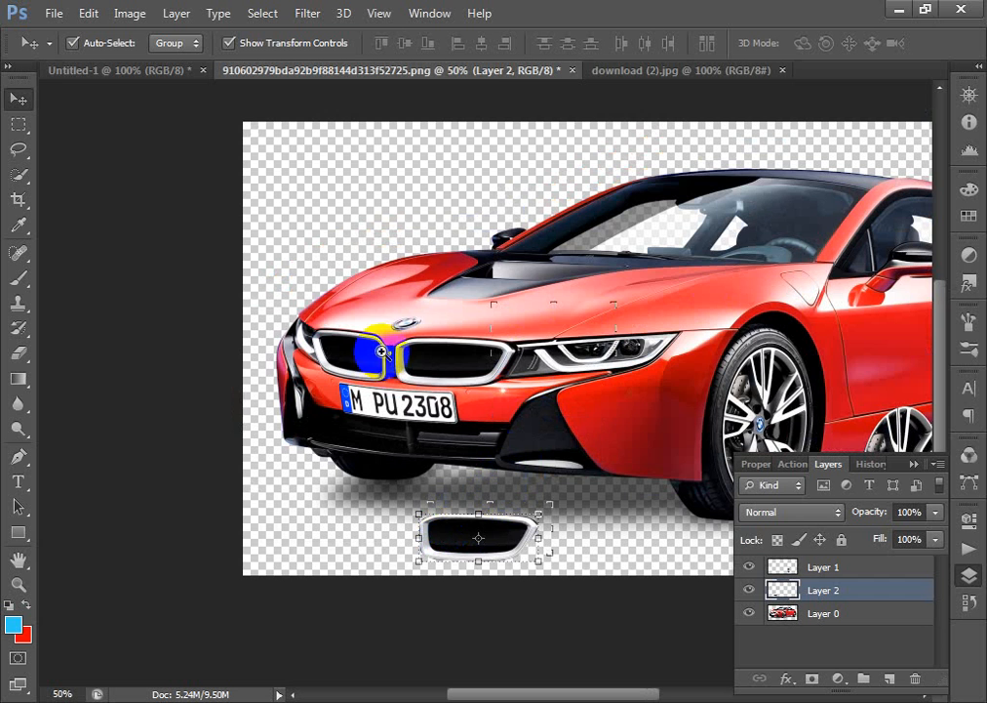
Examine the car's grille and number plate up close, and the whole car with the extracted rim and grille
left_click_drag(258, 254, 680, 555)
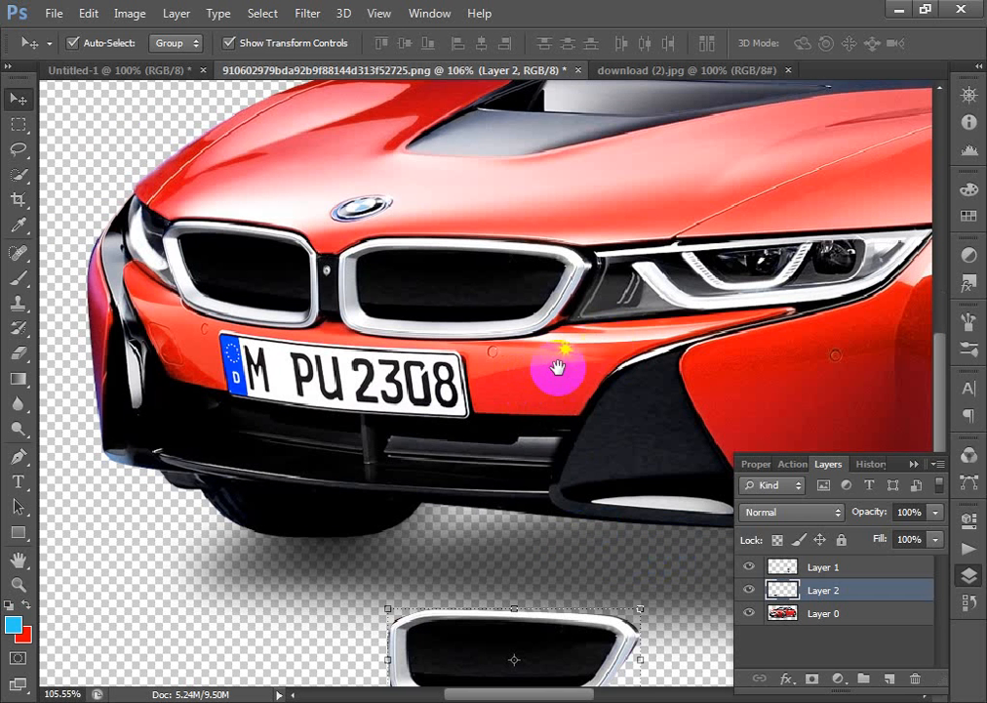
left_click_drag(558, 364, 457, 359)
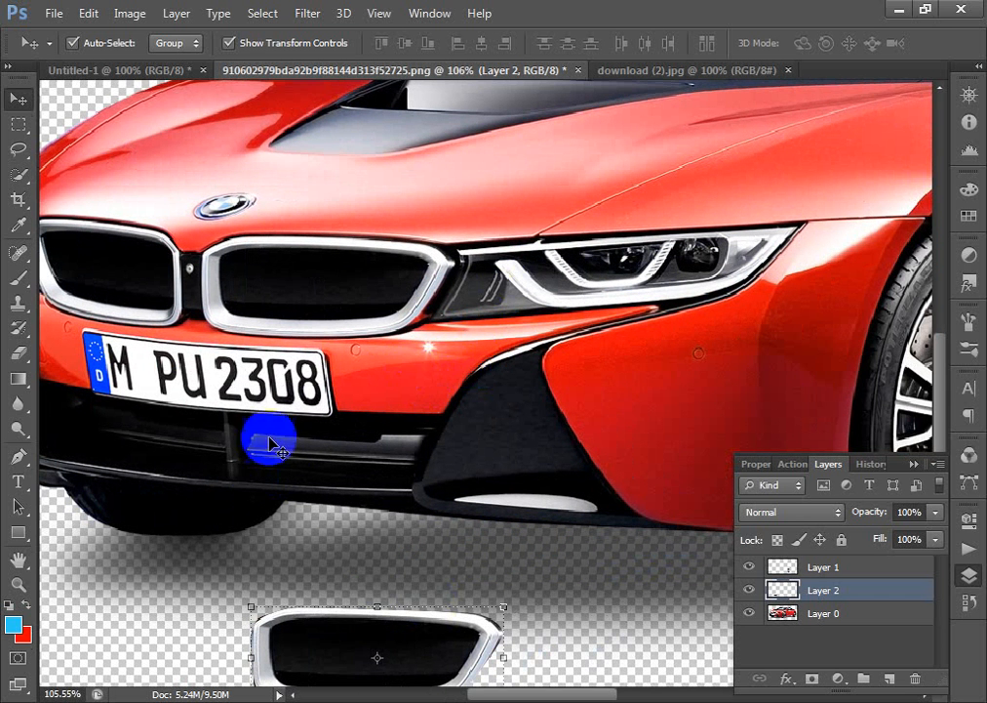
left_click_drag(177, 283, 352, 450)
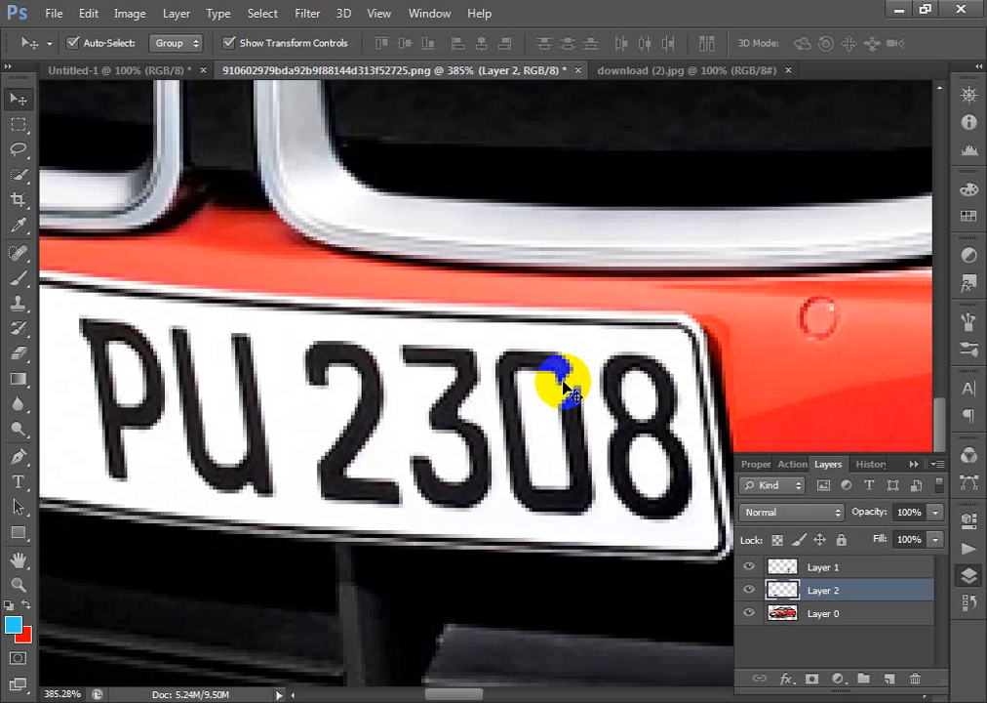
scroll(568, 388, "down", 5)
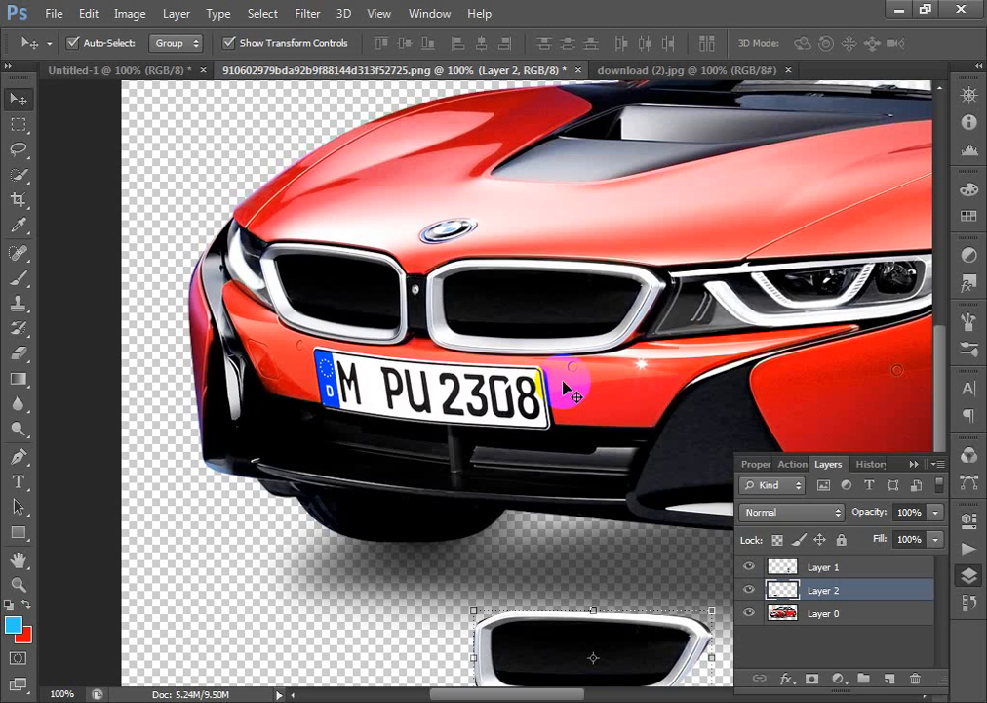
scroll(569, 391, "down", 2)
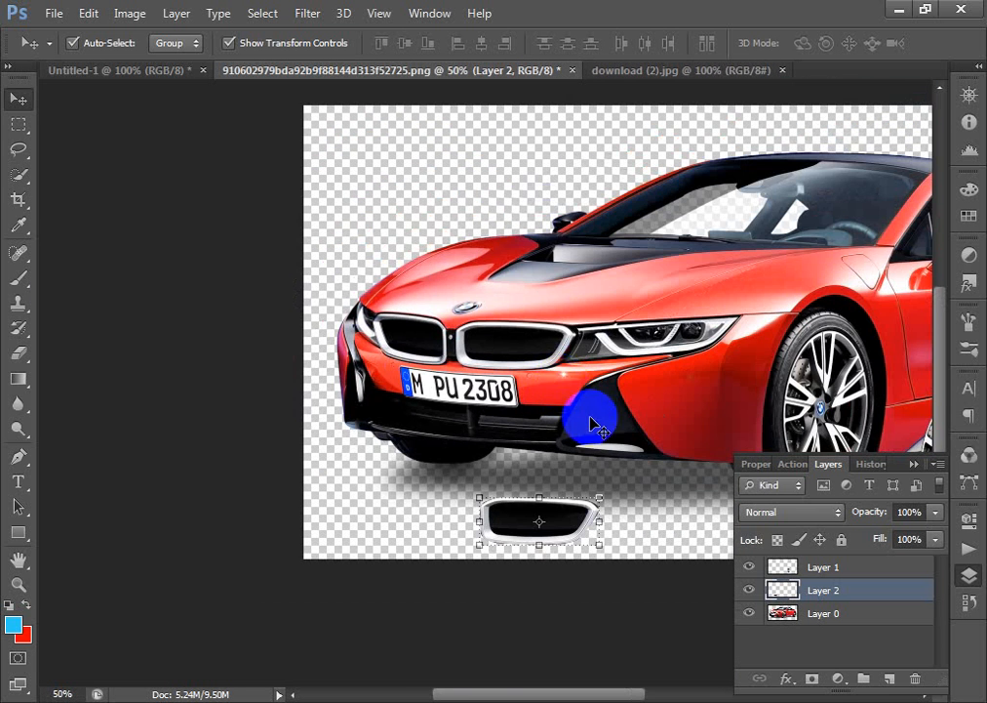
left_click_drag(732, 363, 483, 370)
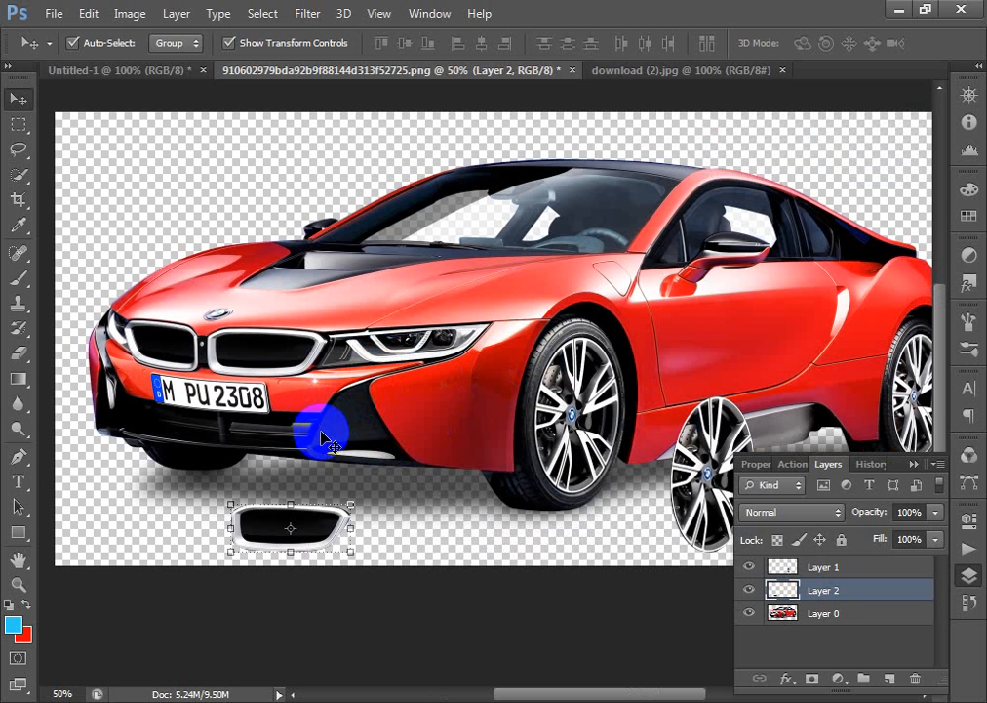
left_click_drag(596, 263, 407, 386)
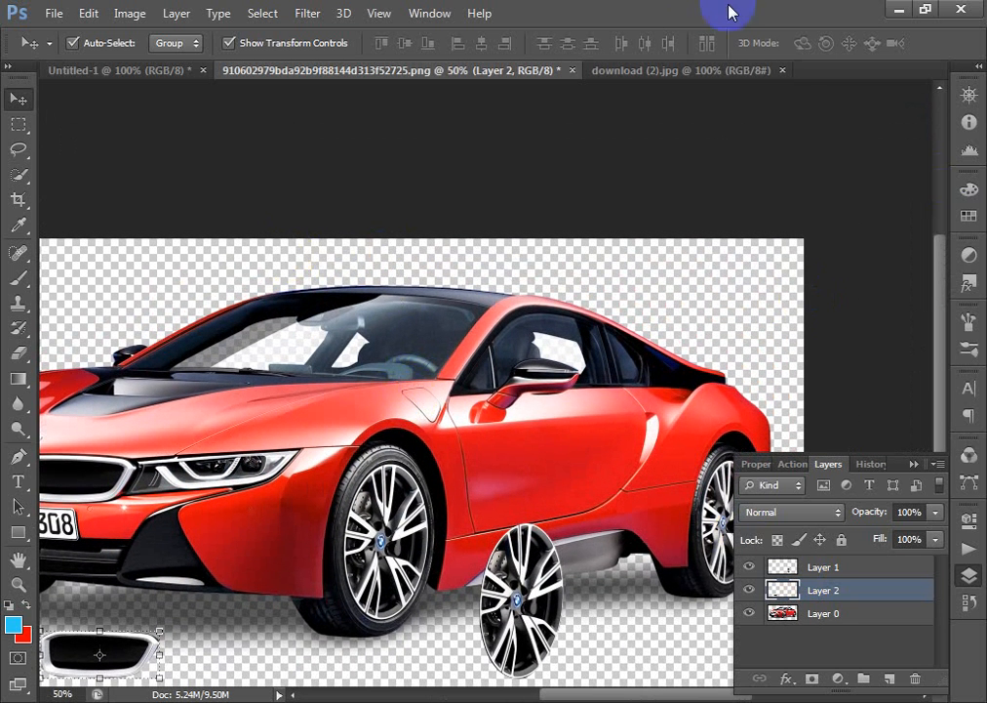
Close download (2).jpg, the red BMW image and the Untitled-1 document, discarding their unsaved changes
left_click(782, 71)
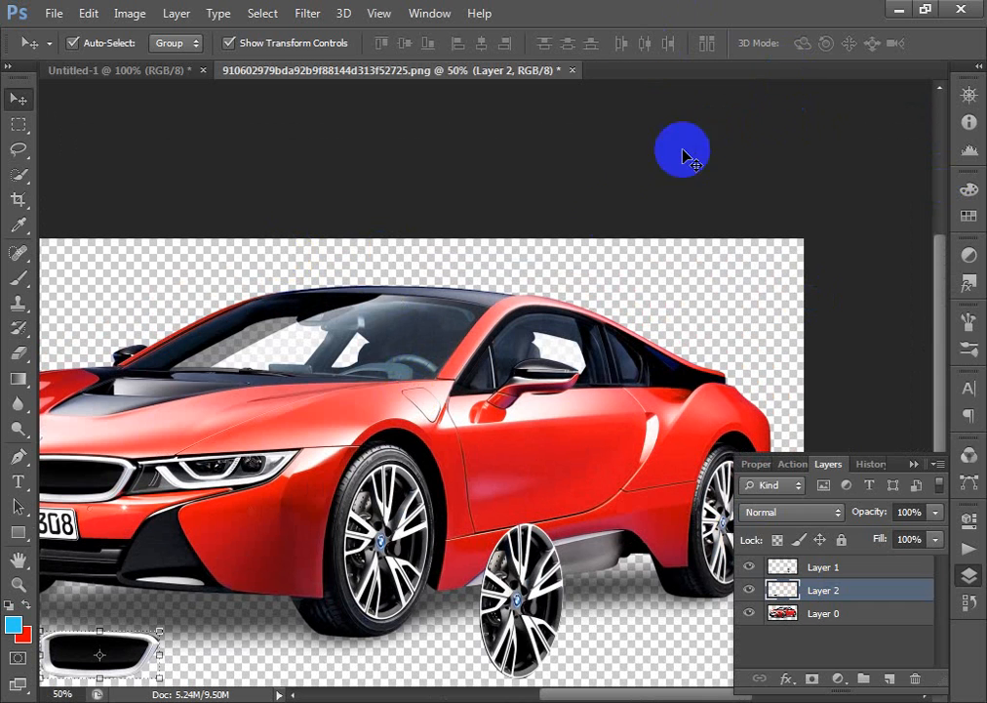
left_click(572, 70)
left_click(528, 290)
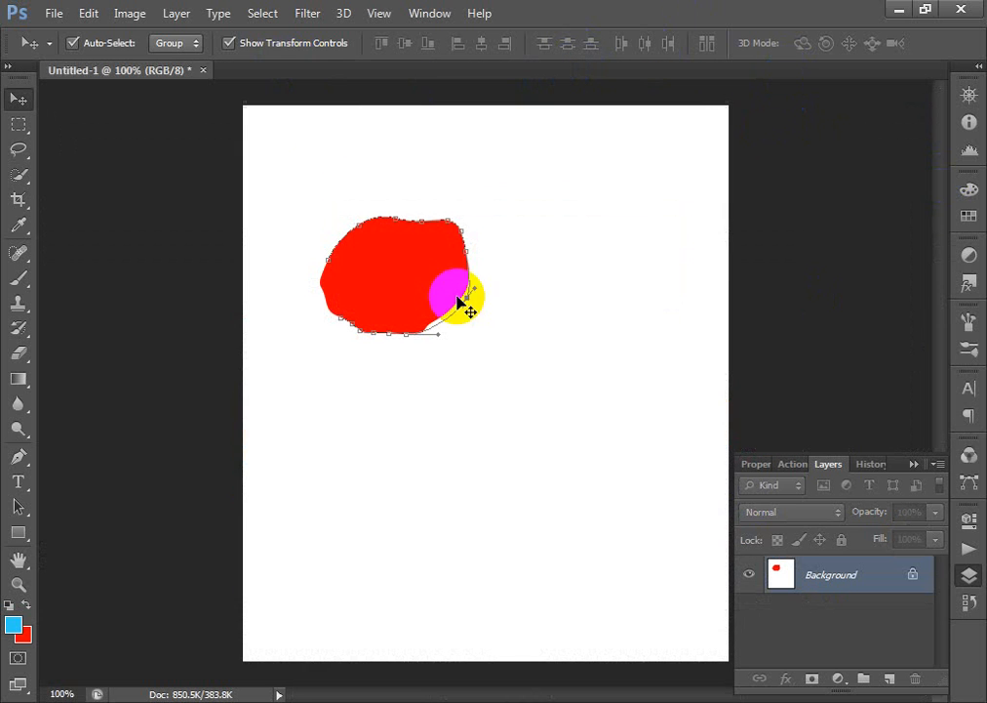
left_click(202, 71)
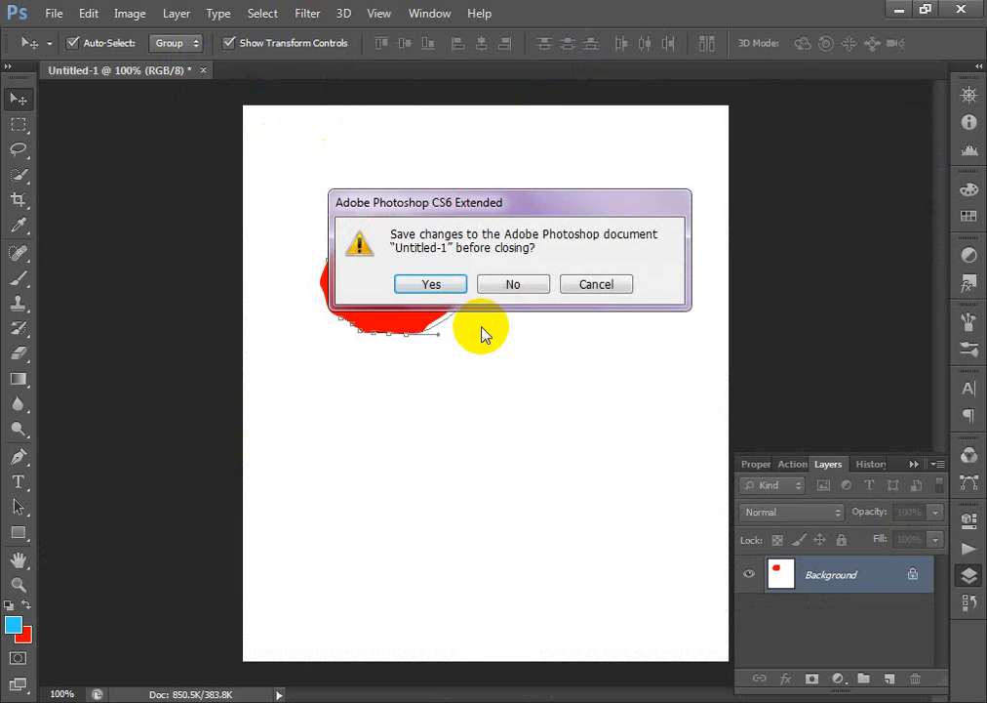
left_click(483, 283)
Open the water splash copy image and glass_wangh.jpg from My Pictures
left_click(51, 13)
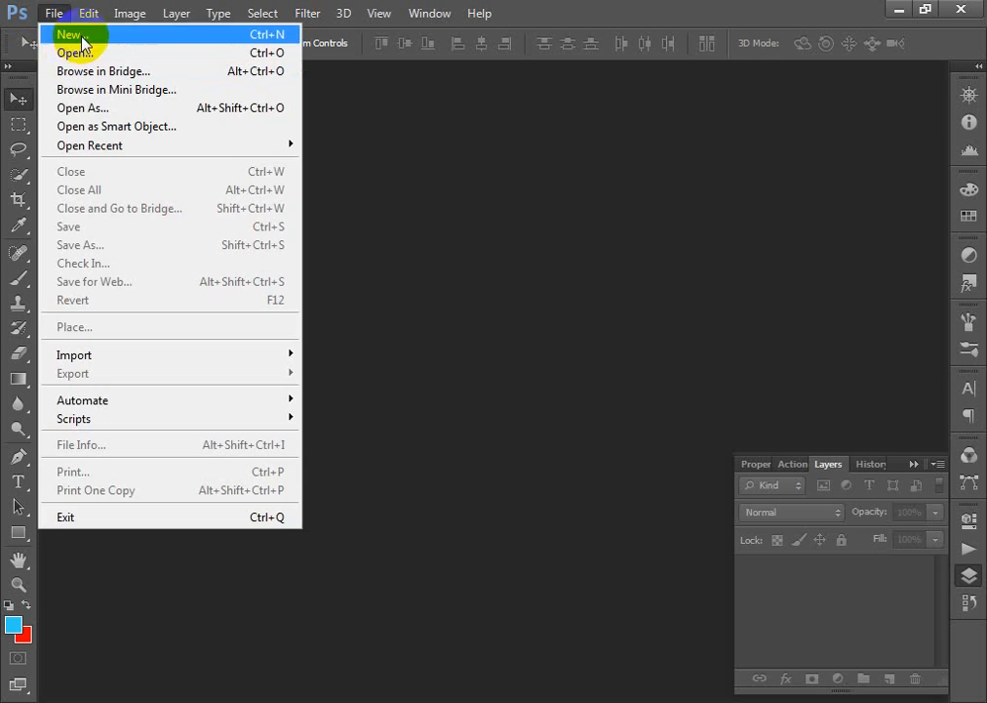
left_click(83, 51)
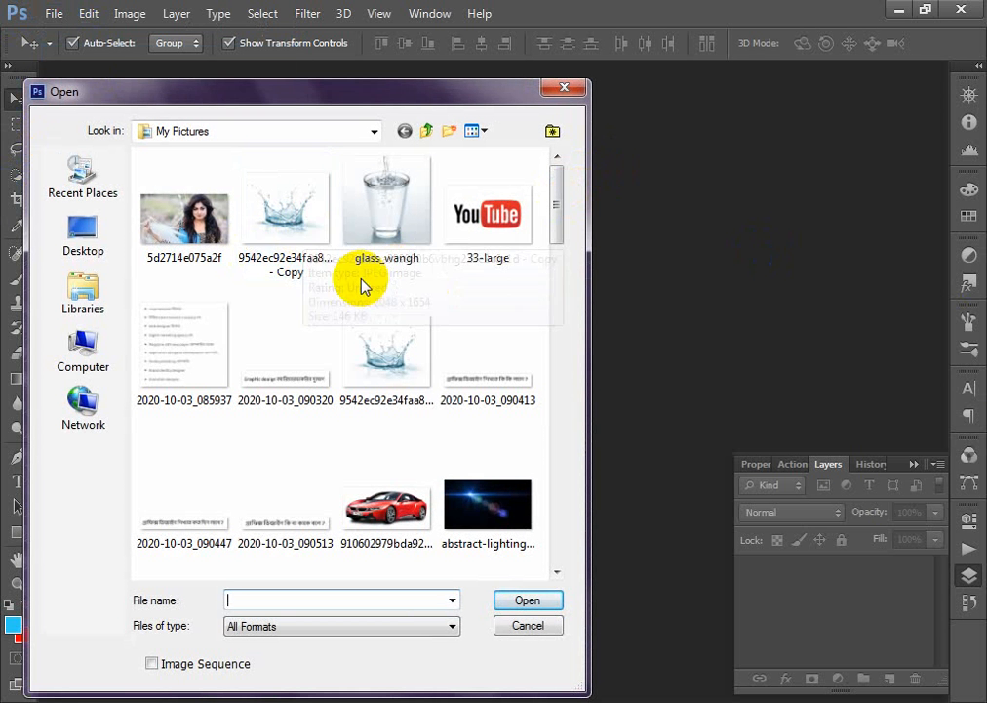
double_click(278, 226)
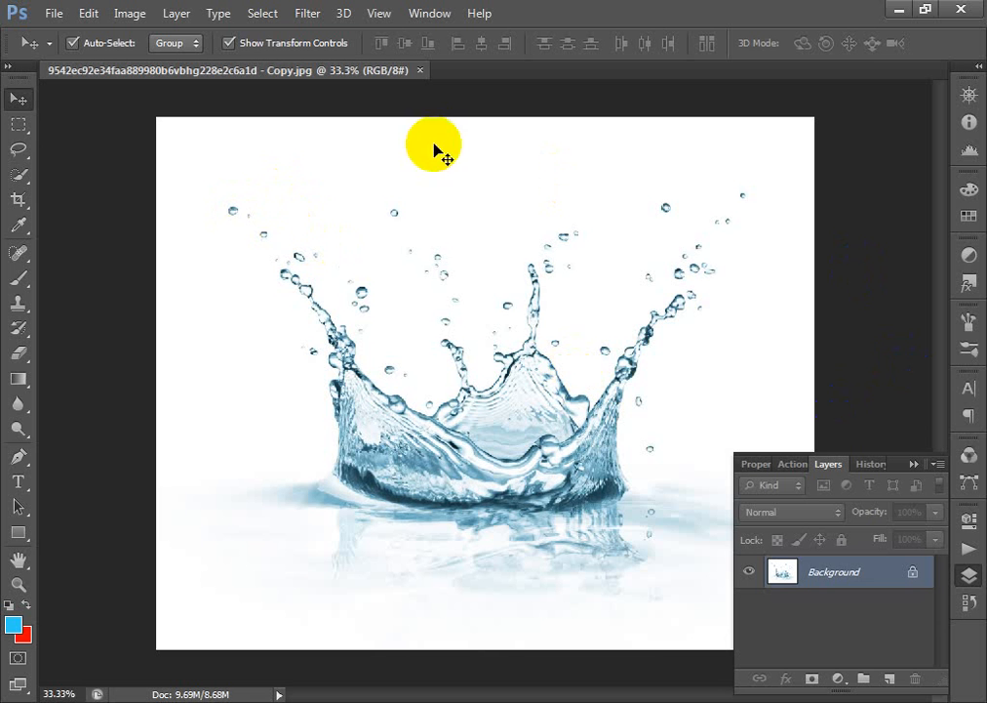
left_click(52, 15)
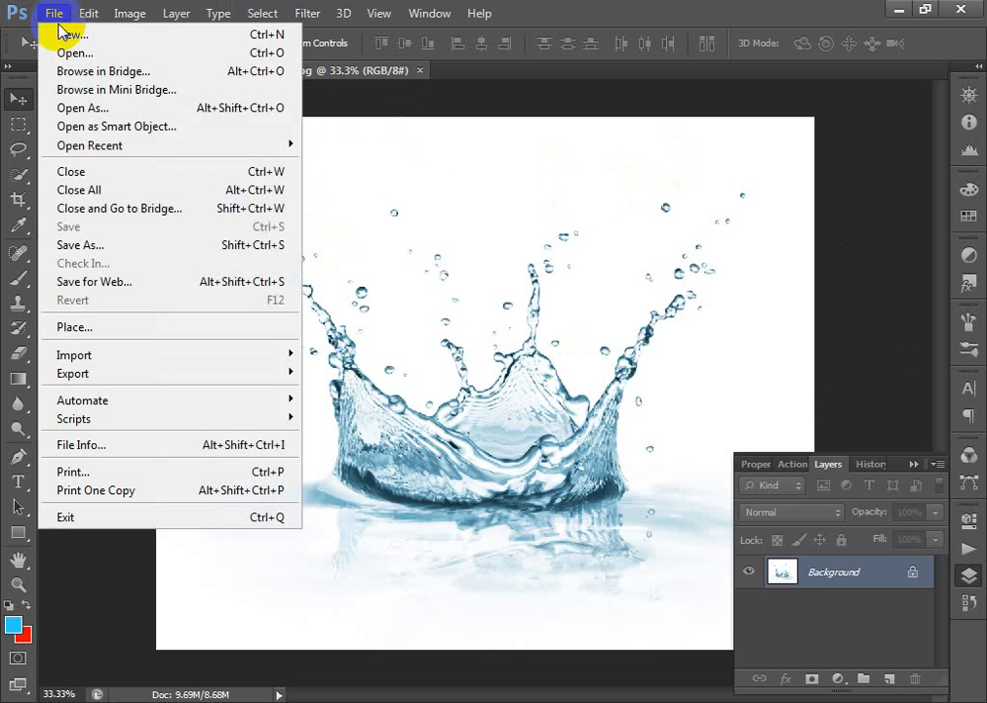
left_click(106, 54)
double_click(392, 180)
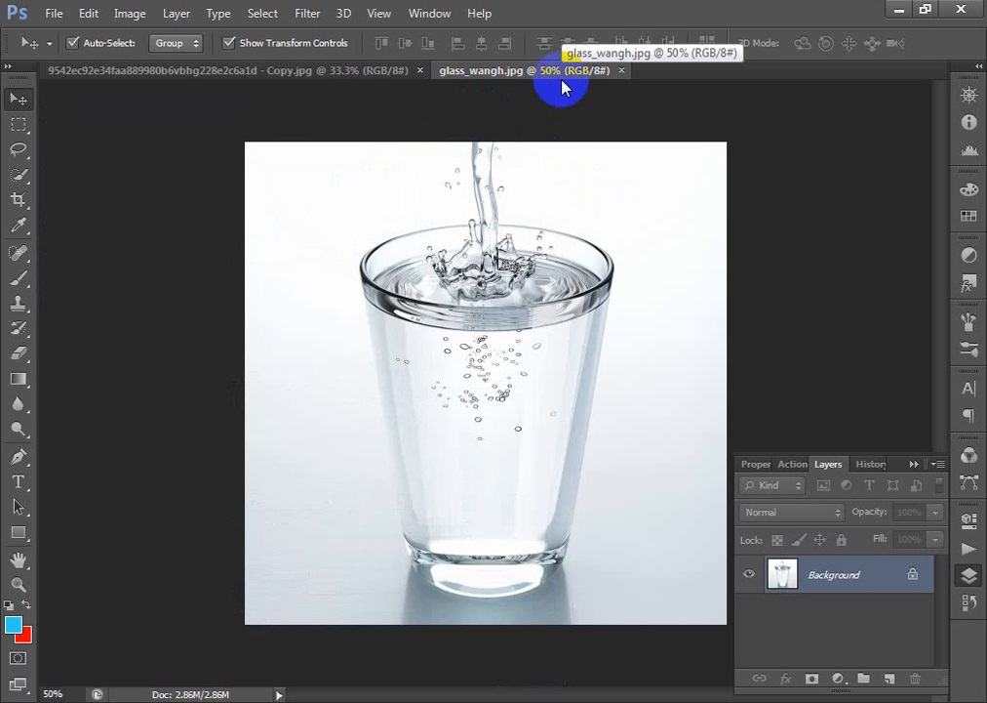
Create a new 7 × 8 inch RGB document at 72 pixels/inch with a white background
left_click(53, 13)
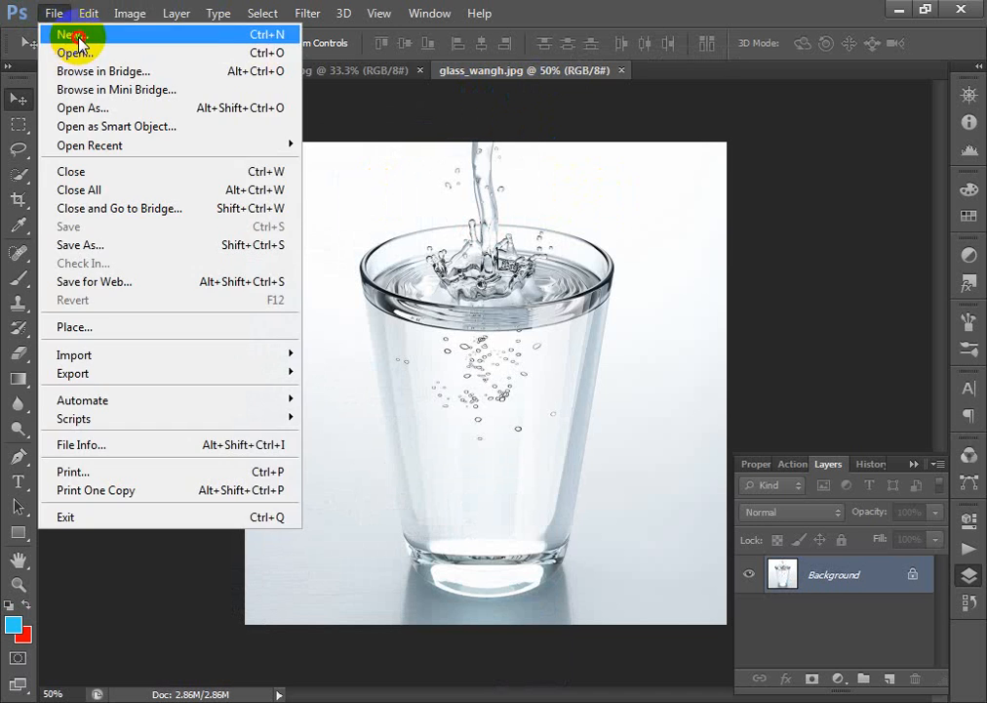
left_click(61, 35)
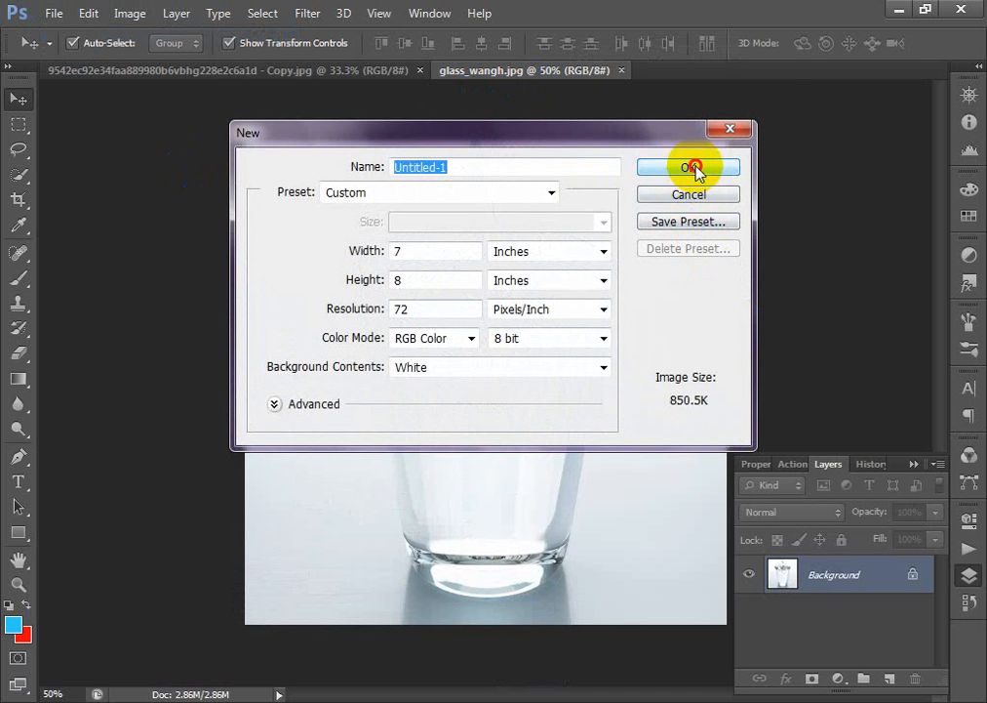
left_click(695, 170)
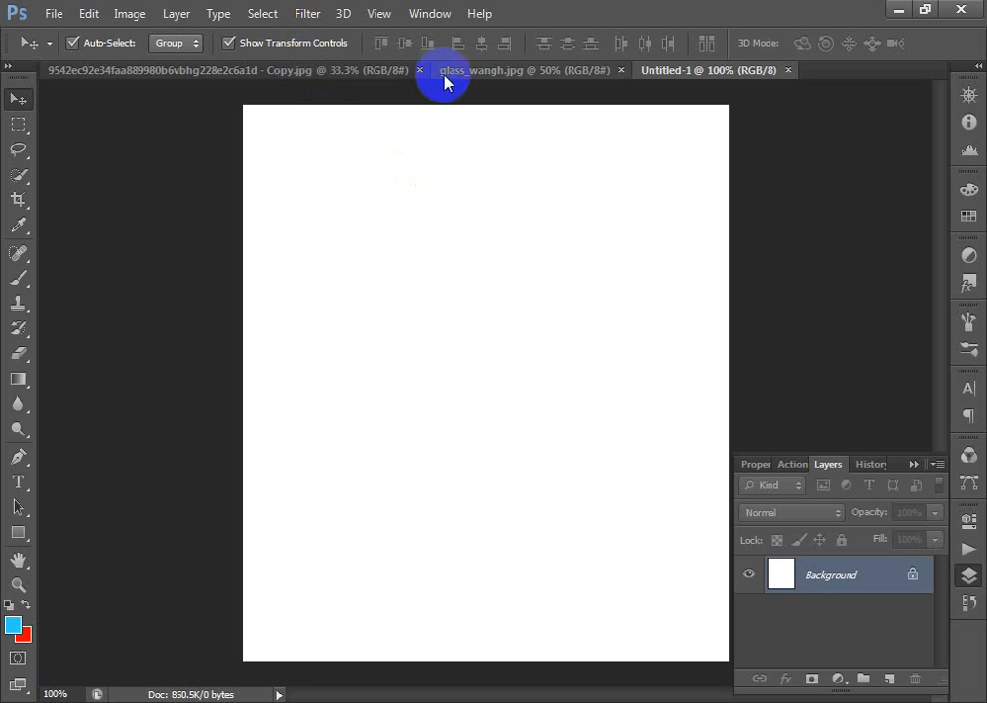
Copy the water splash image into the Untitled-1 document as a new layer
left_click(255, 71)
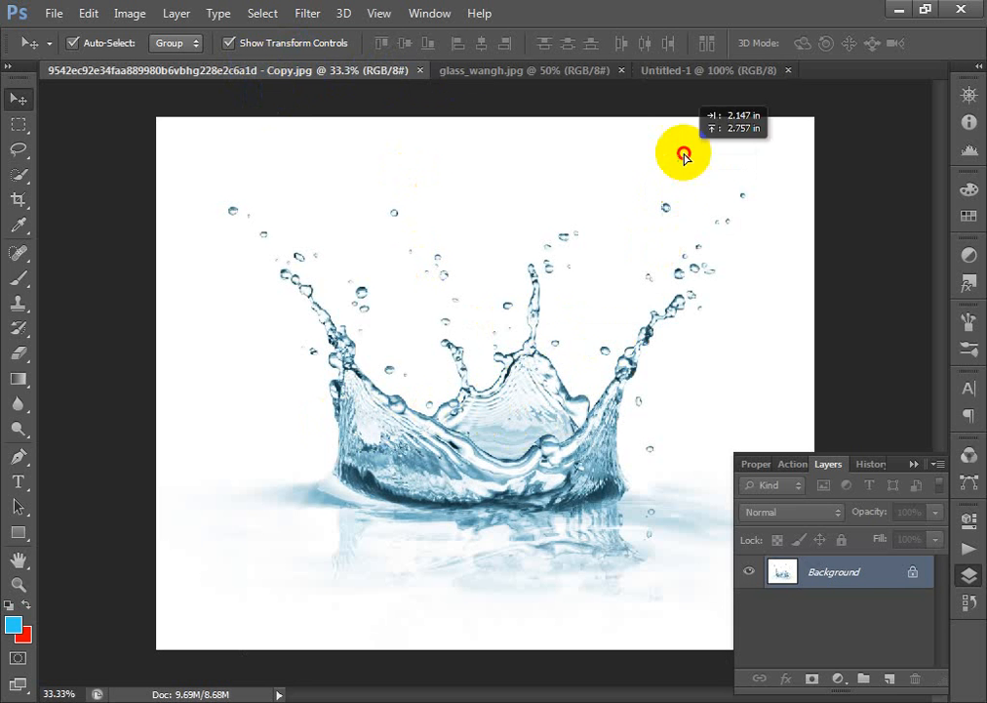
left_click(687, 69)
left_click_drag(690, 65, 556, 356)
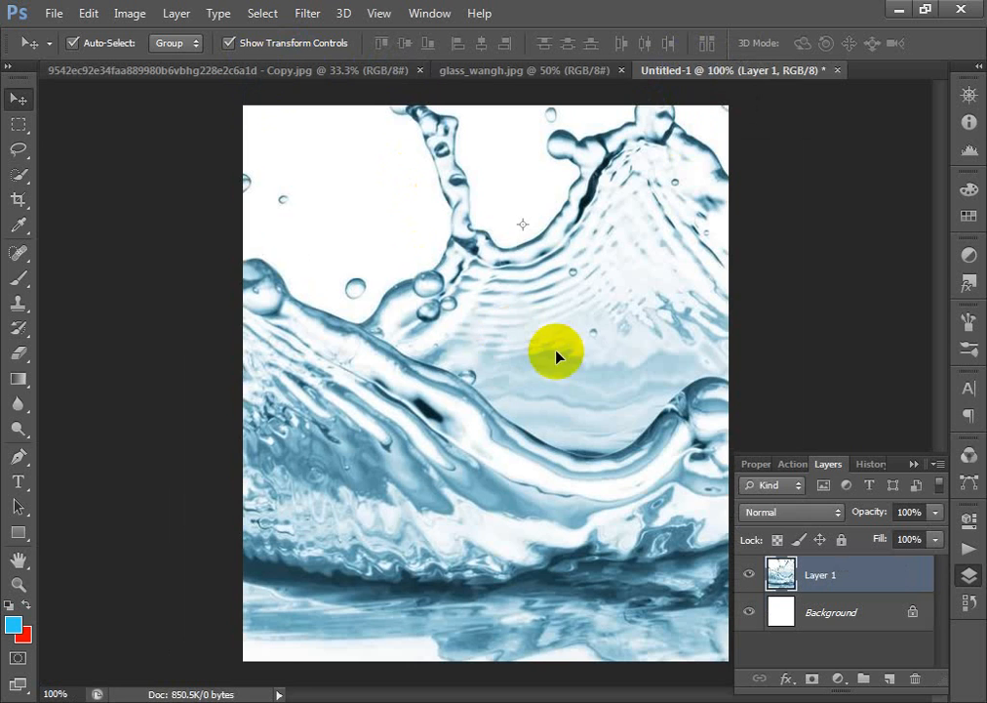
Scale the splash layer proportionally to about 33.74% and move it down so the splash sits in the canvas's lower half
key("ctrl+minus")
key("ctrl+minus")
key("ctrl+minus")
key("ctrl+minus")
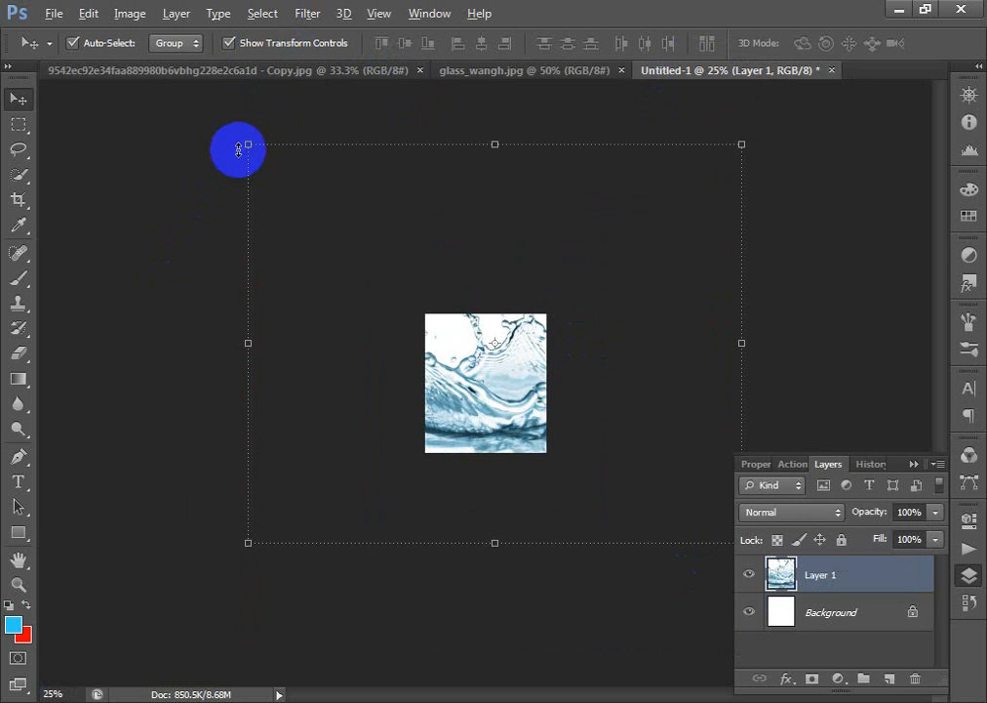
left_click_drag(247, 147, 391, 306)
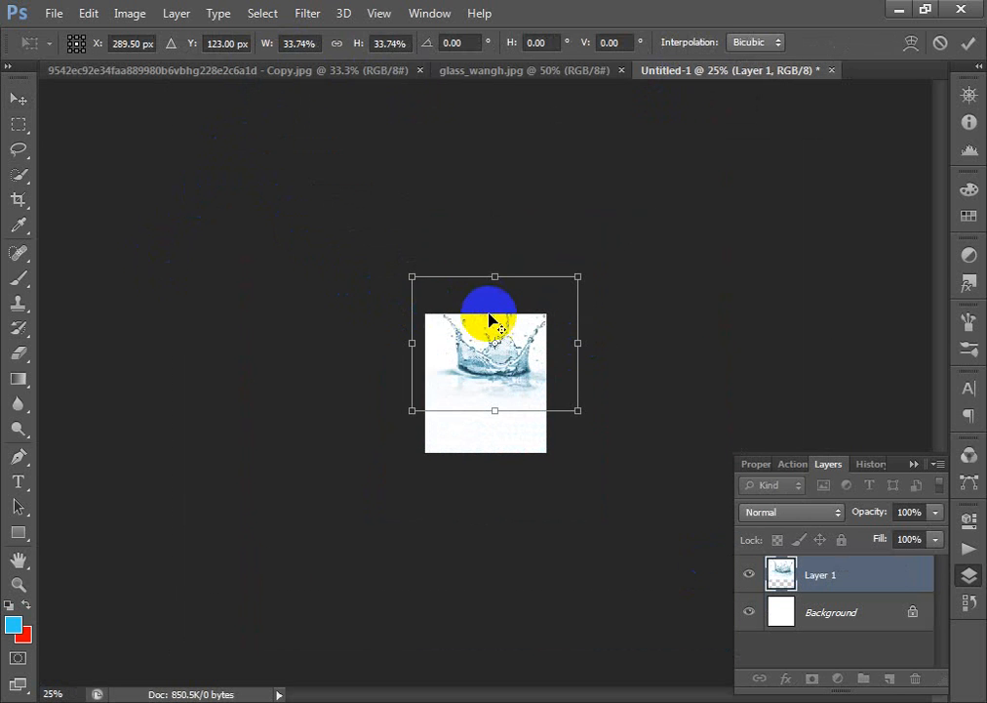
left_click_drag(490, 343, 468, 395)
key("Return")
left_click_drag(350, 288, 540, 433)
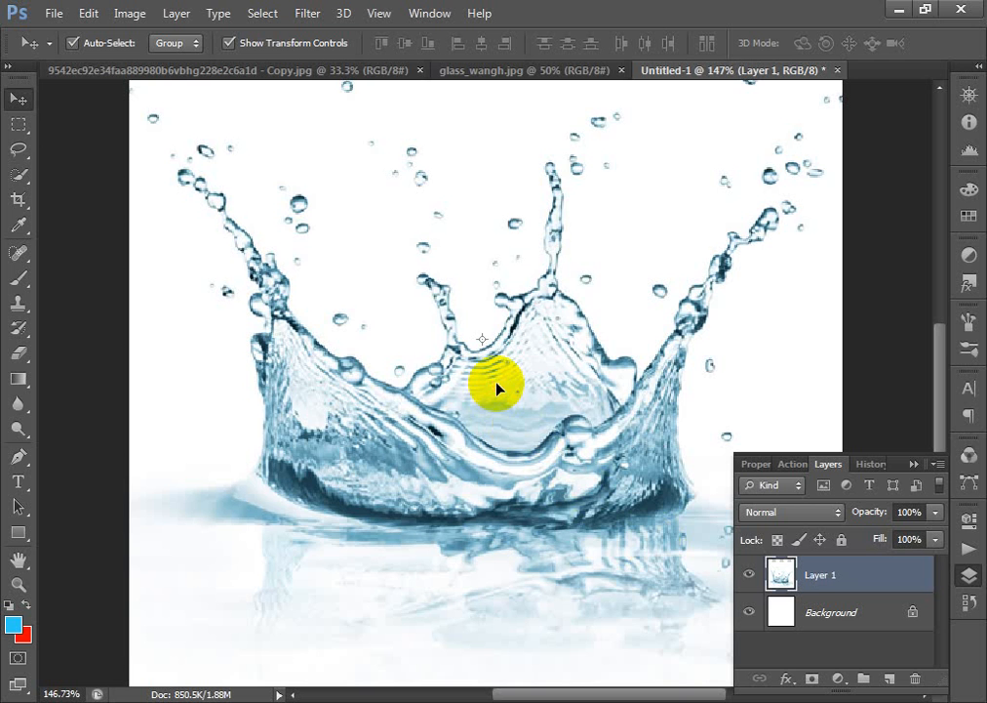
key("ctrl+minus")
key("ctrl+minus")
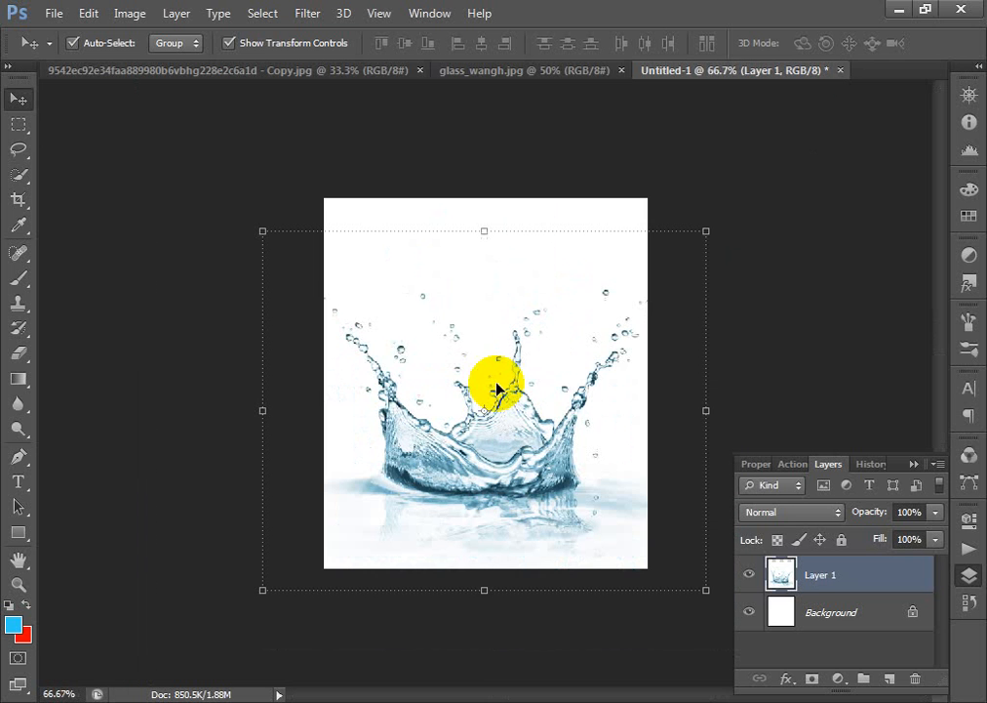
In glass_wangh.jpg, start a Pen path at the glass's base and trace it around the lower left corner and up the left side
left_click(490, 76)
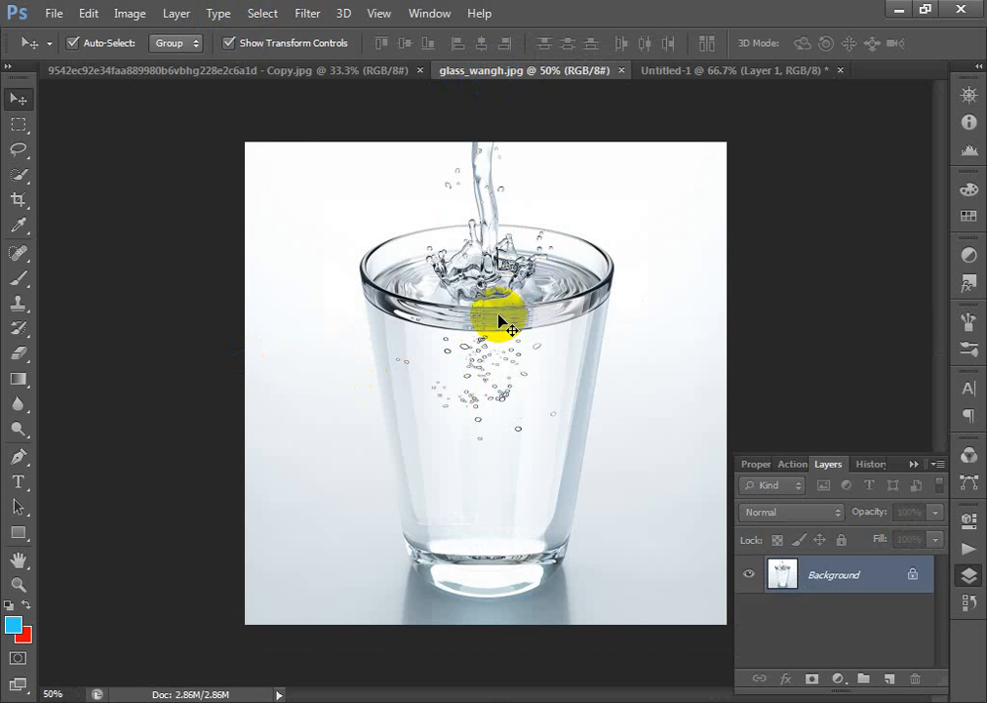
left_click(19, 455)
left_click_drag(290, 390, 669, 623)
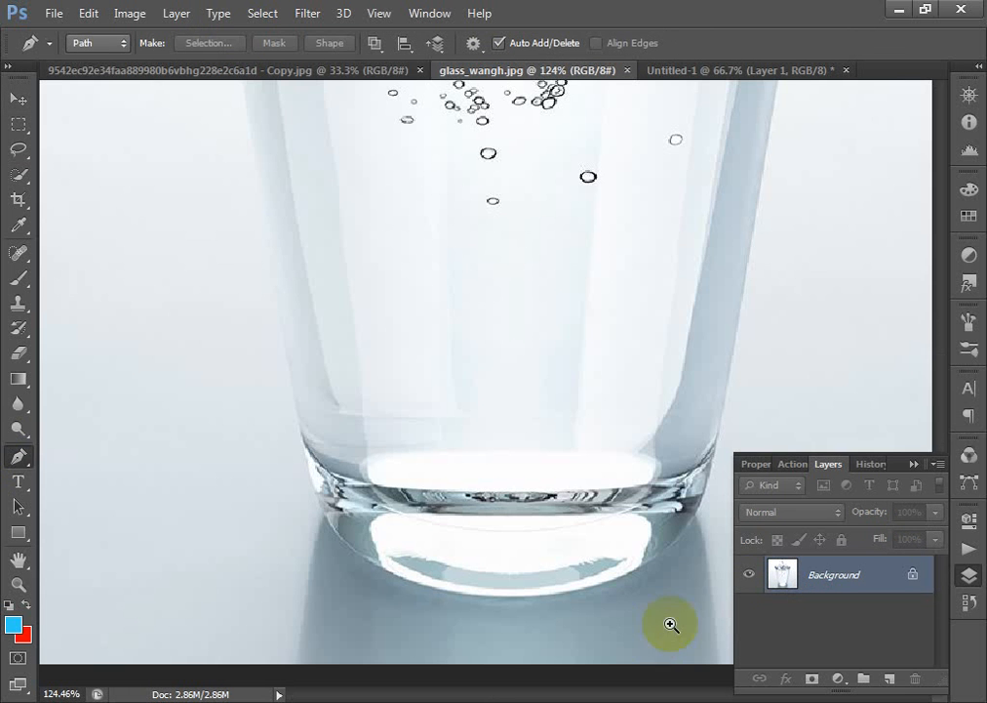
left_click(433, 589)
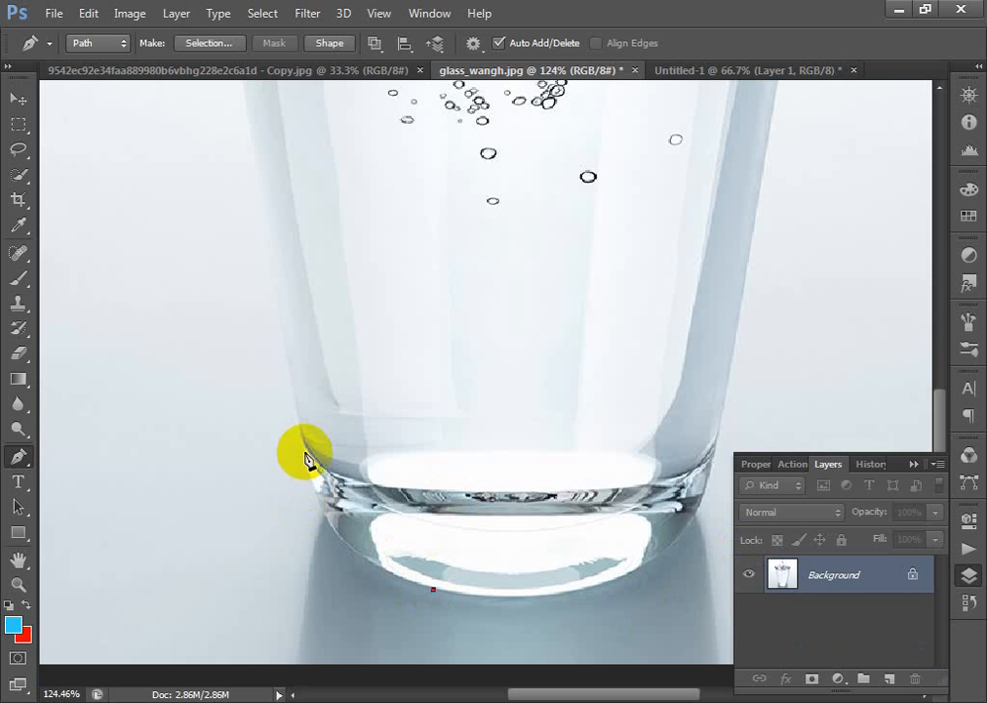
left_click_drag(300, 448, 276, 309)
scroll(352, 498, "up", 5)
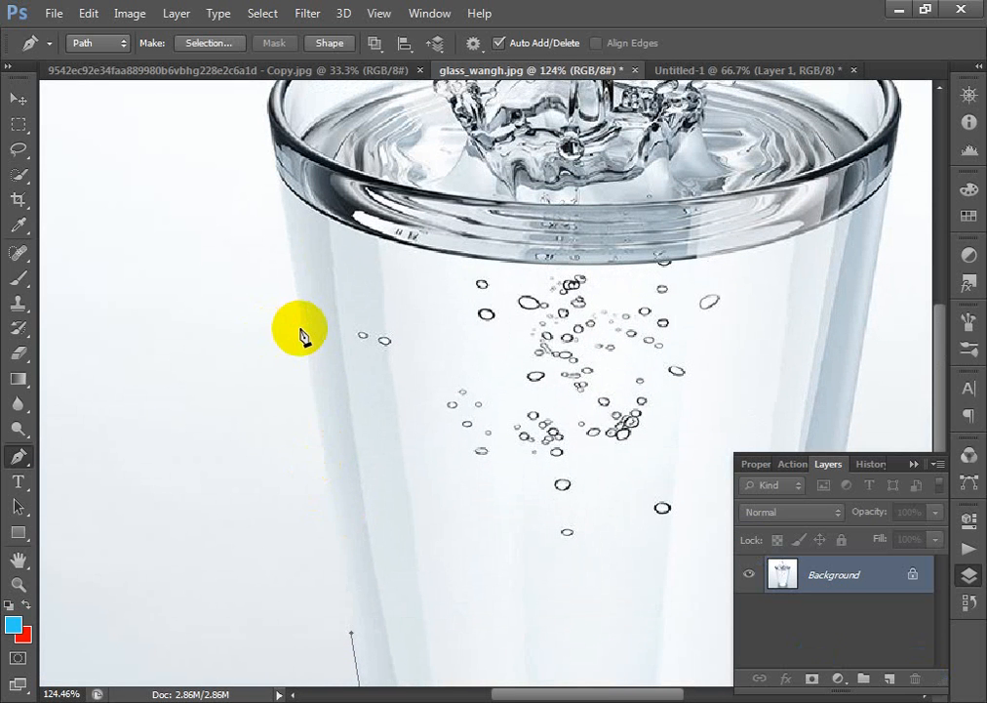
scroll(305, 249, "up", 3)
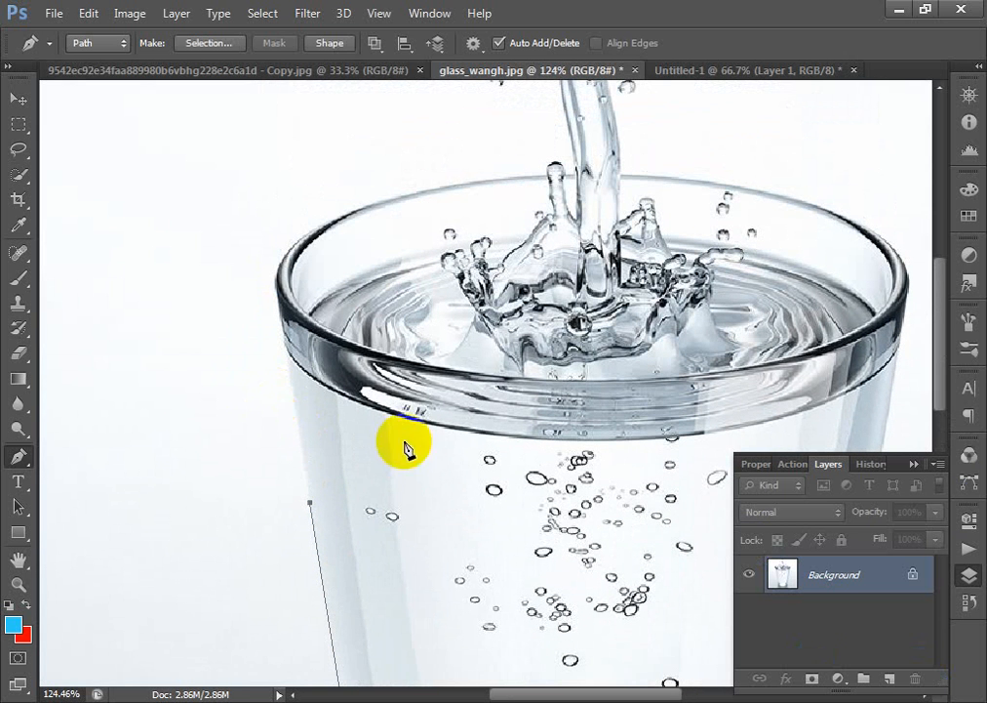
Continue the path around the rim's left end and along its back edge to the splash column beside the water stream
left_click_drag(338, 224, 454, 183)
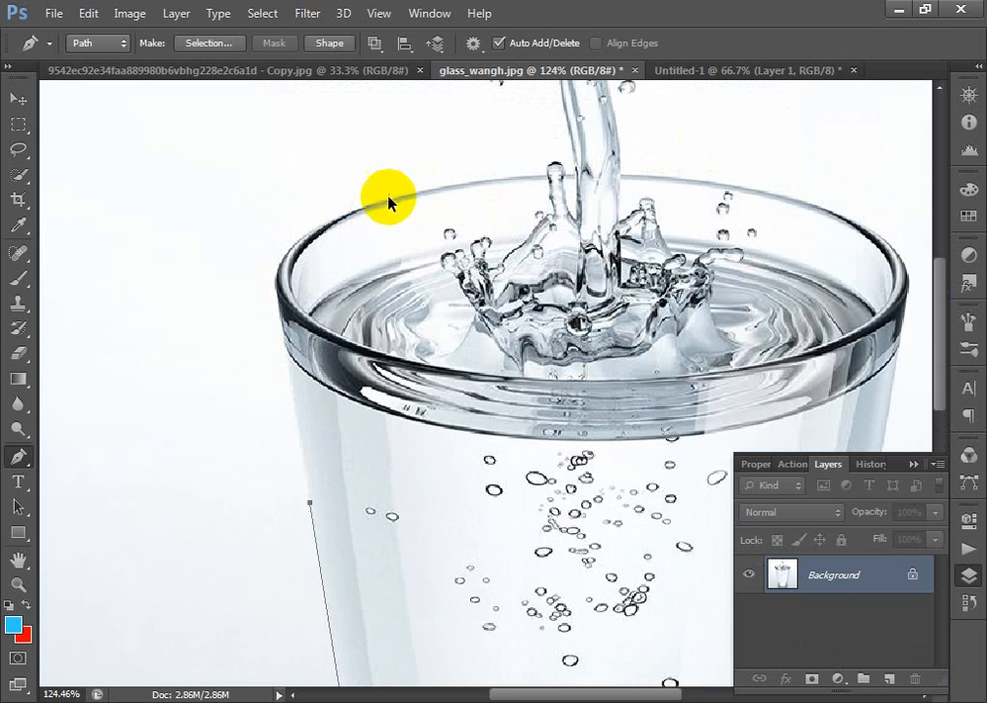
left_click_drag(362, 210, 520, 198)
key("ctrl+z")
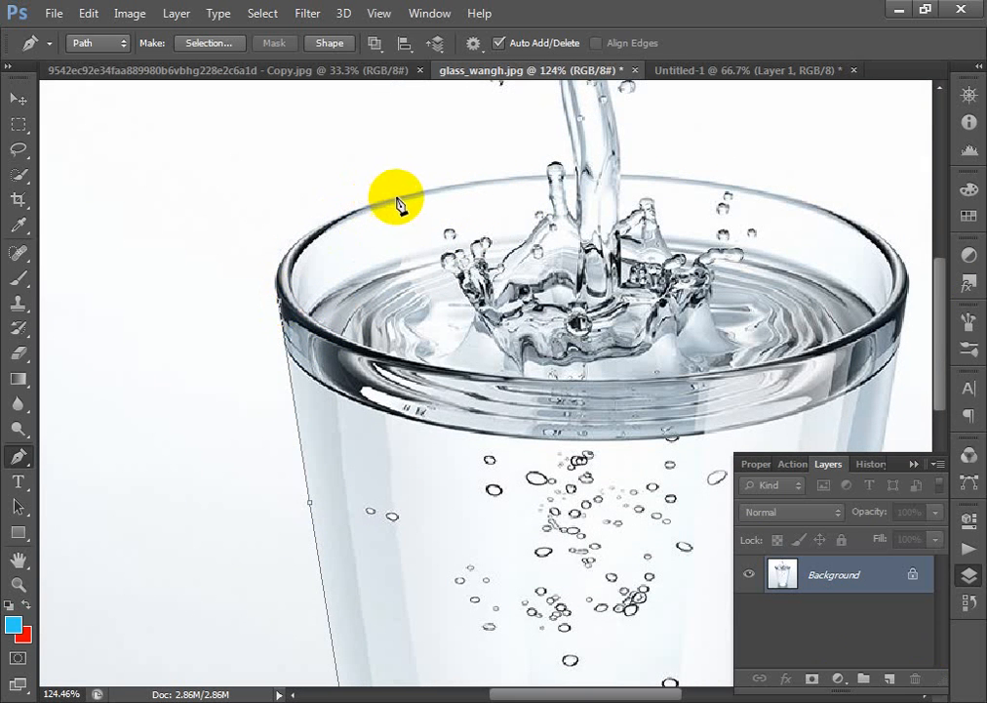
left_click_drag(397, 198, 520, 169)
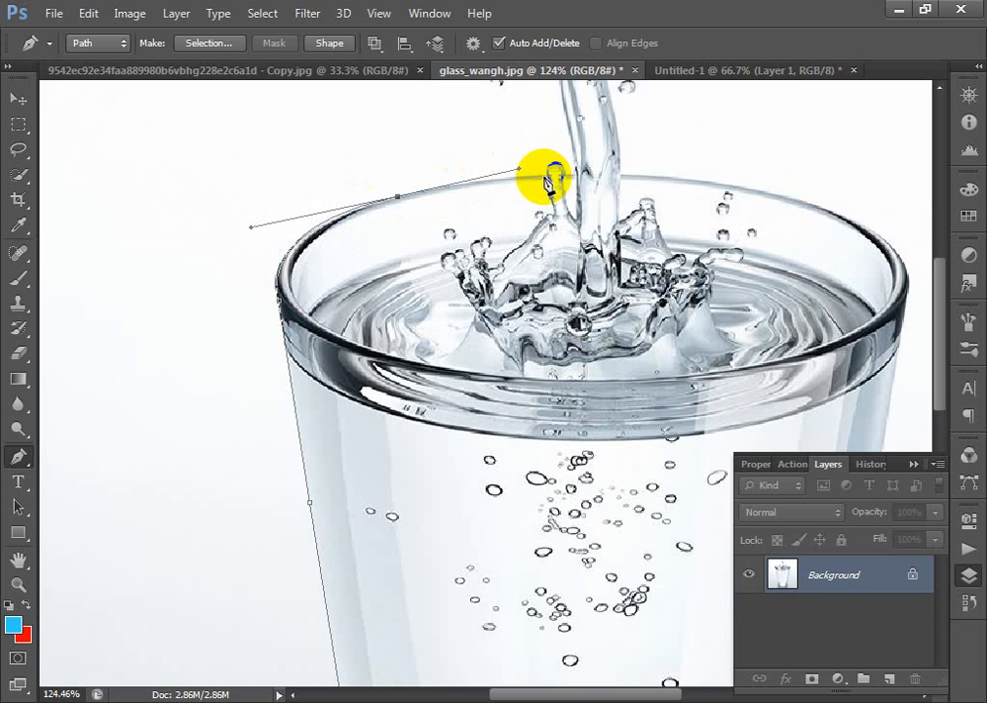
left_click(547, 176)
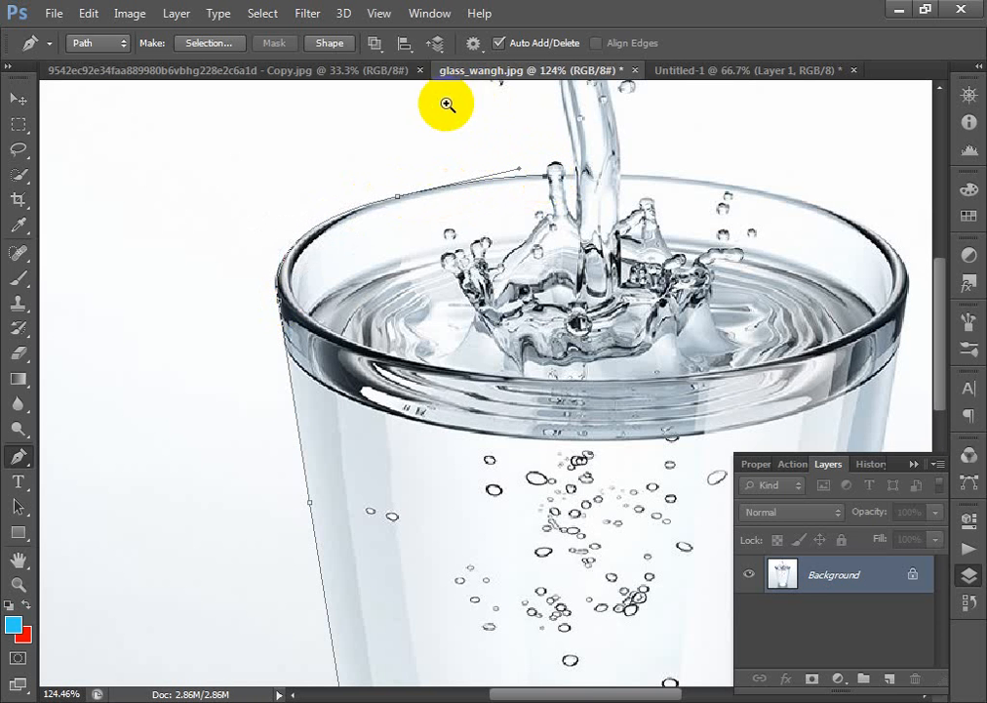
Trace the path over the splash column's rounded tip and up the water stream's left edge to just beyond the image's top
left_click_drag(448, 104, 715, 242)
left_click_drag(395, 356, 438, 359)
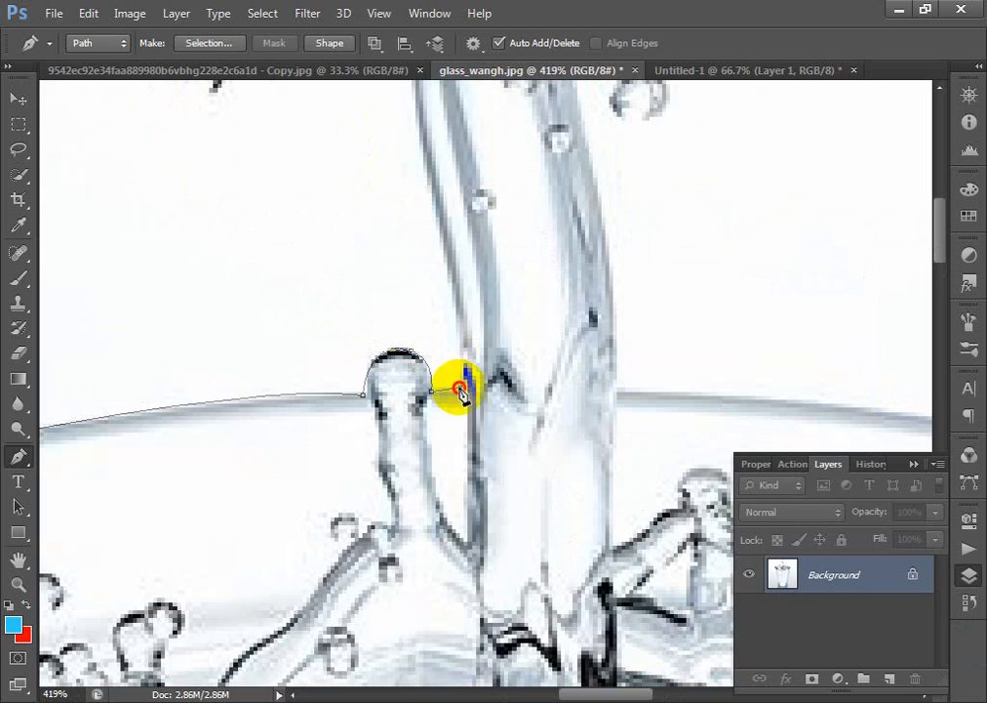
scroll(471, 324, "up", 3)
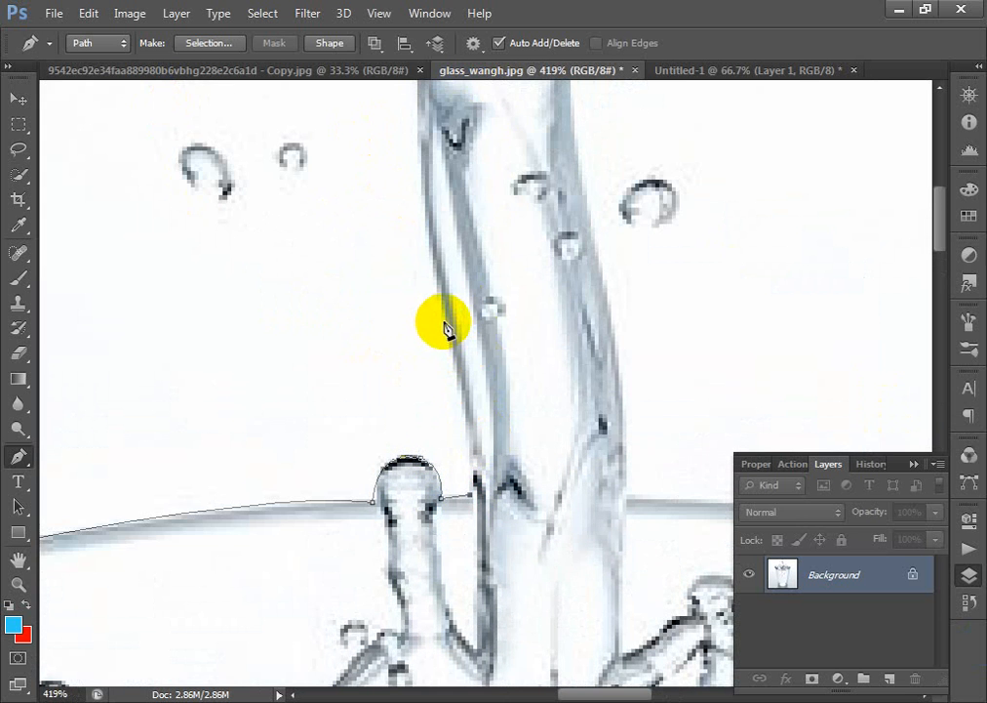
scroll(403, 301, "up", 6)
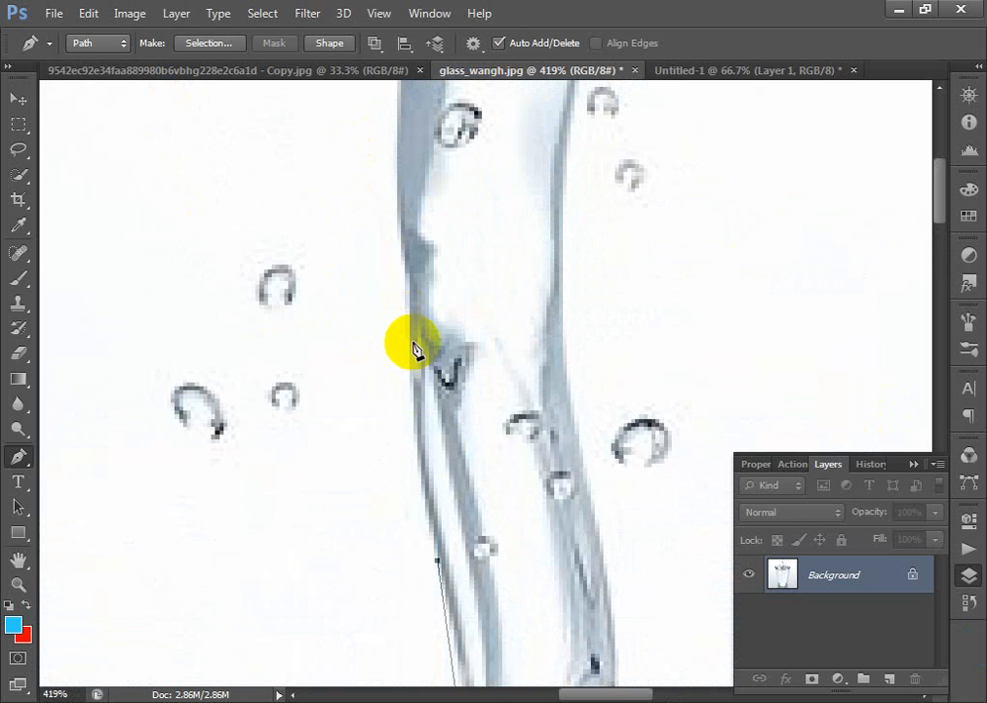
left_click_drag(411, 342, 412, 273)
left_click(404, 240)
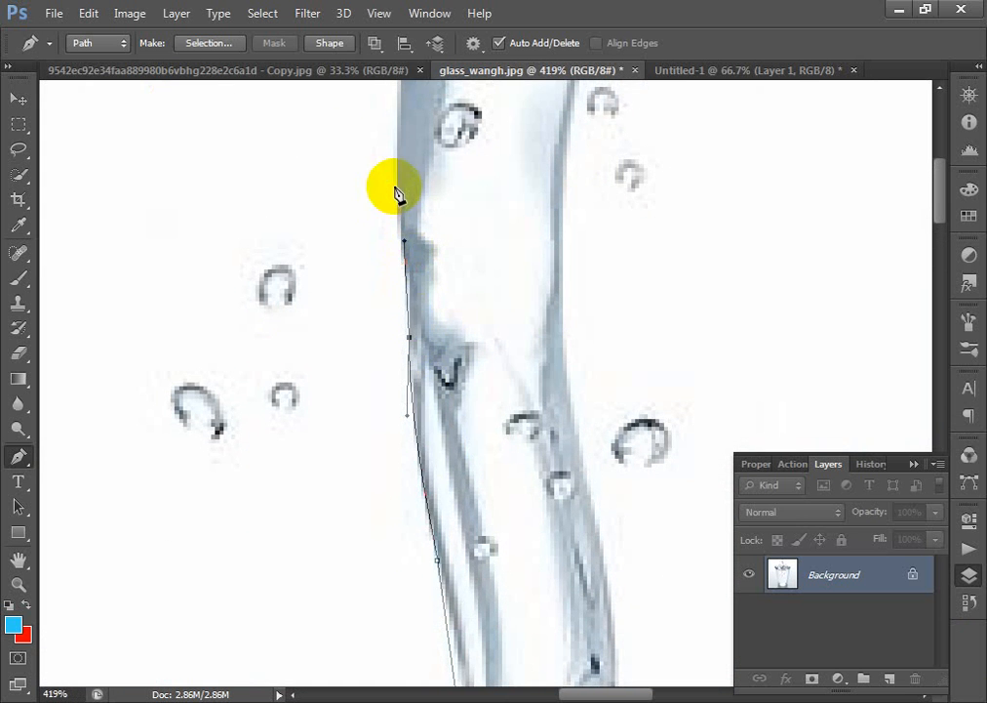
scroll(385, 254, "up", 5)
left_click_drag(395, 213, 415, 238)
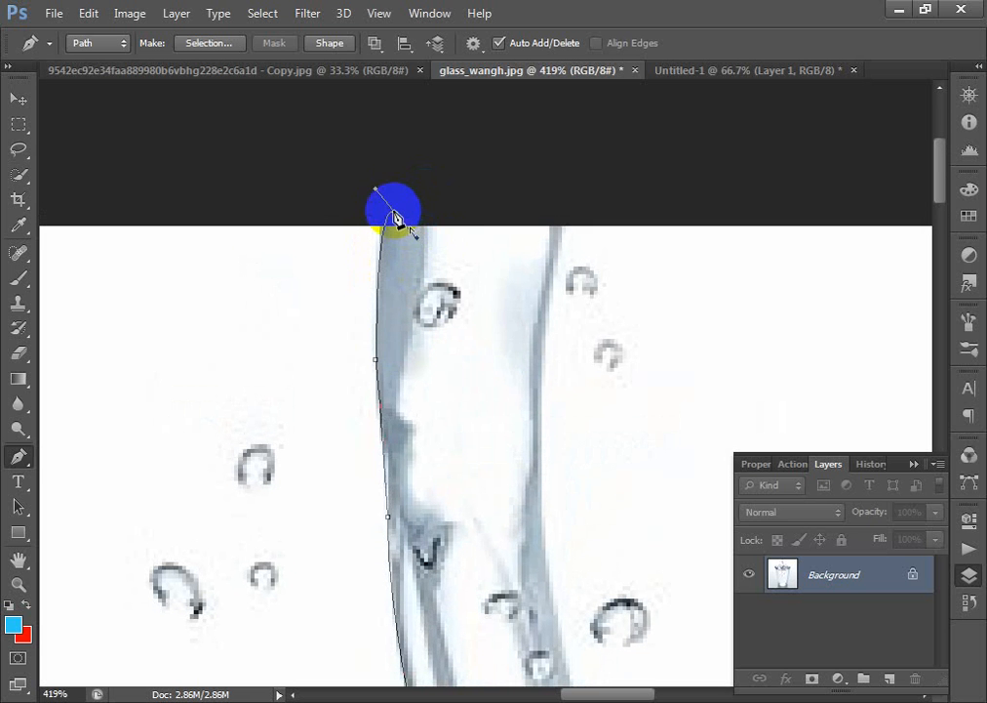
Extend the path across the stream's top, down its right edge to the rim, and along the rim's back edge to the right
left_click_drag(558, 253, 539, 356)
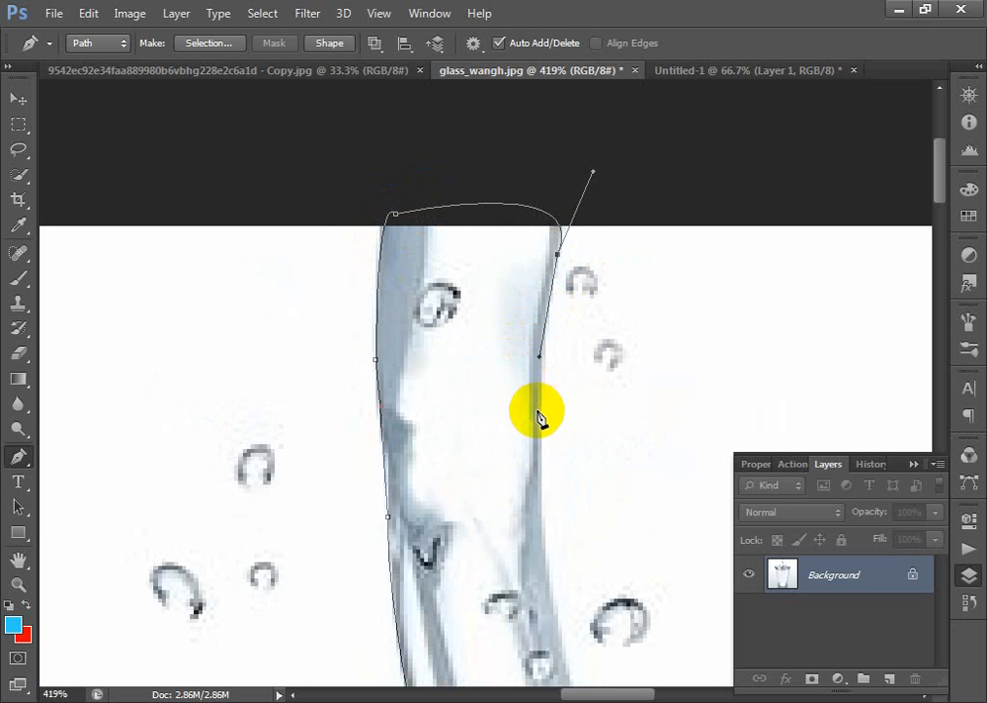
left_click(537, 411)
left_click_drag(557, 538, 511, 312)
left_click(504, 348)
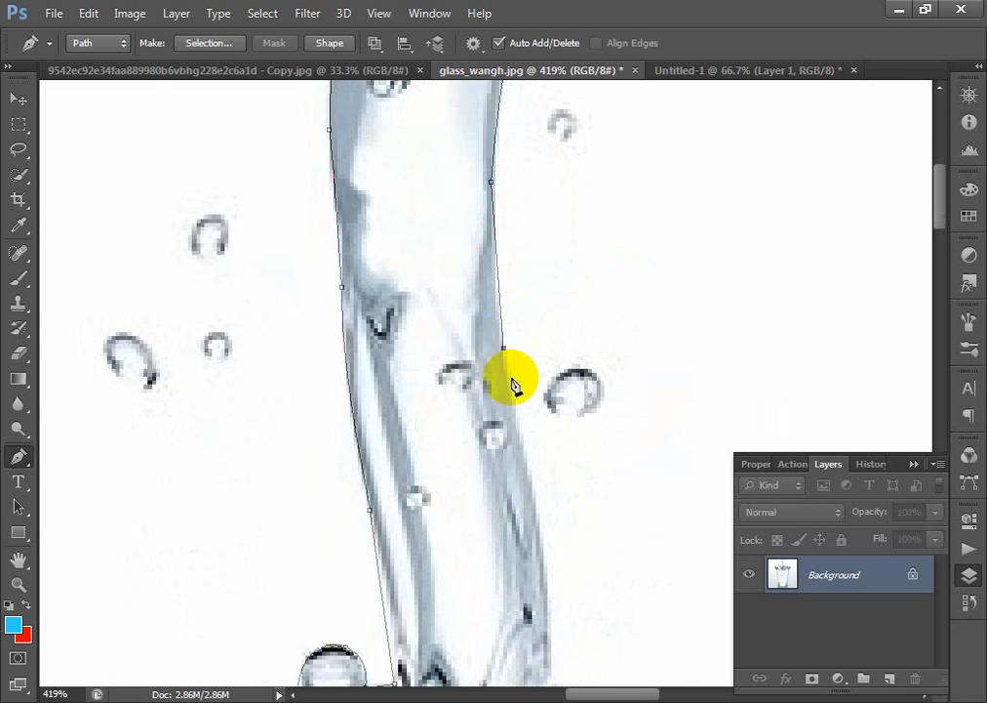
left_click_drag(512, 383, 406, 192)
left_click(420, 320)
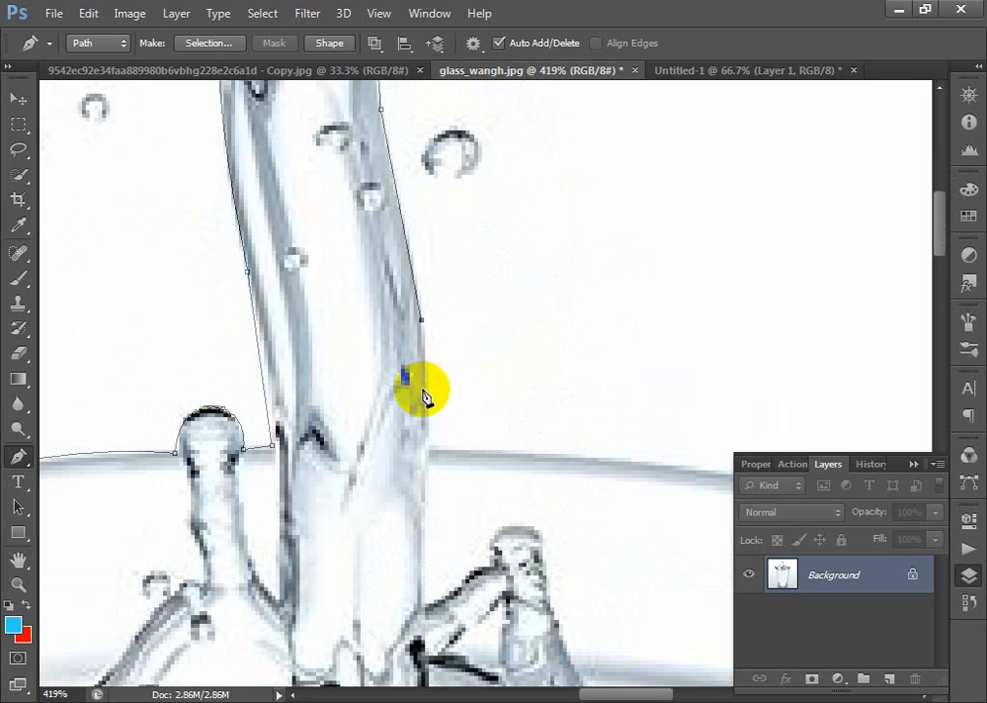
left_click(431, 448)
left_click_drag(429, 457, 194, 256)
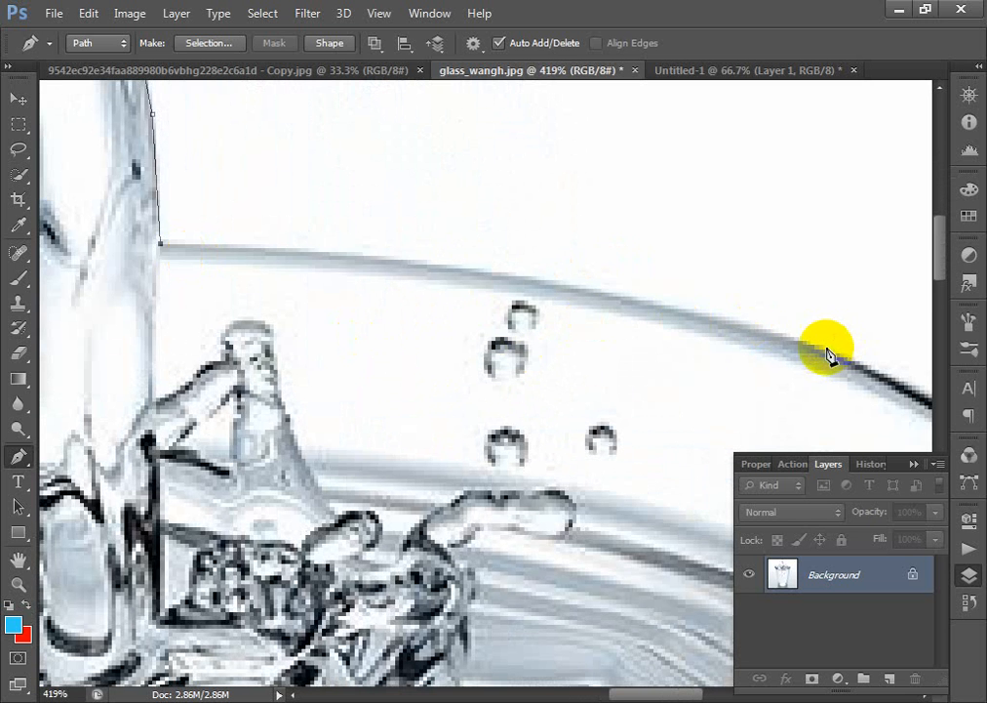
left_click_drag(564, 284, 251, 168)
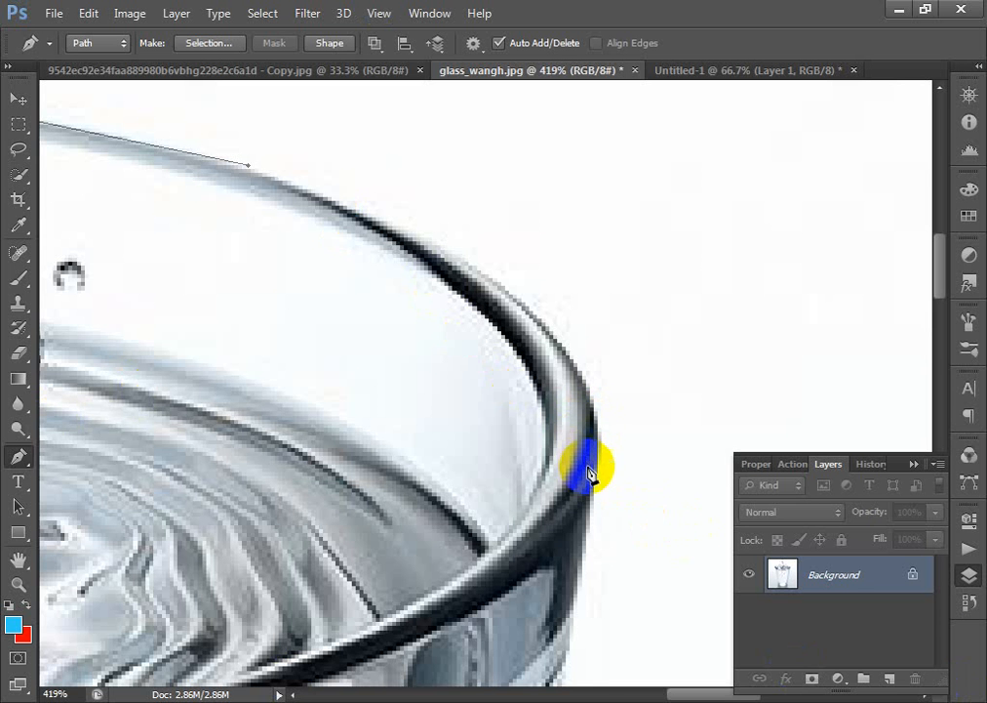
left_click_drag(597, 480, 582, 694)
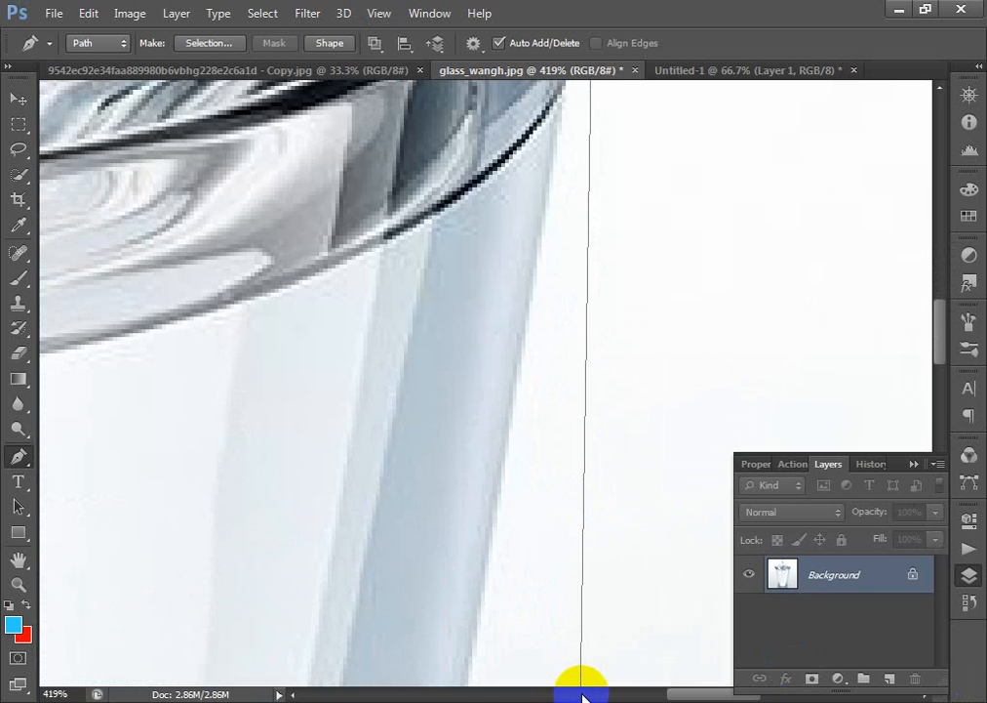
key("ctrl+minus")
key("ctrl+minus")
key("ctrl+minus")
key("ctrl+minus")
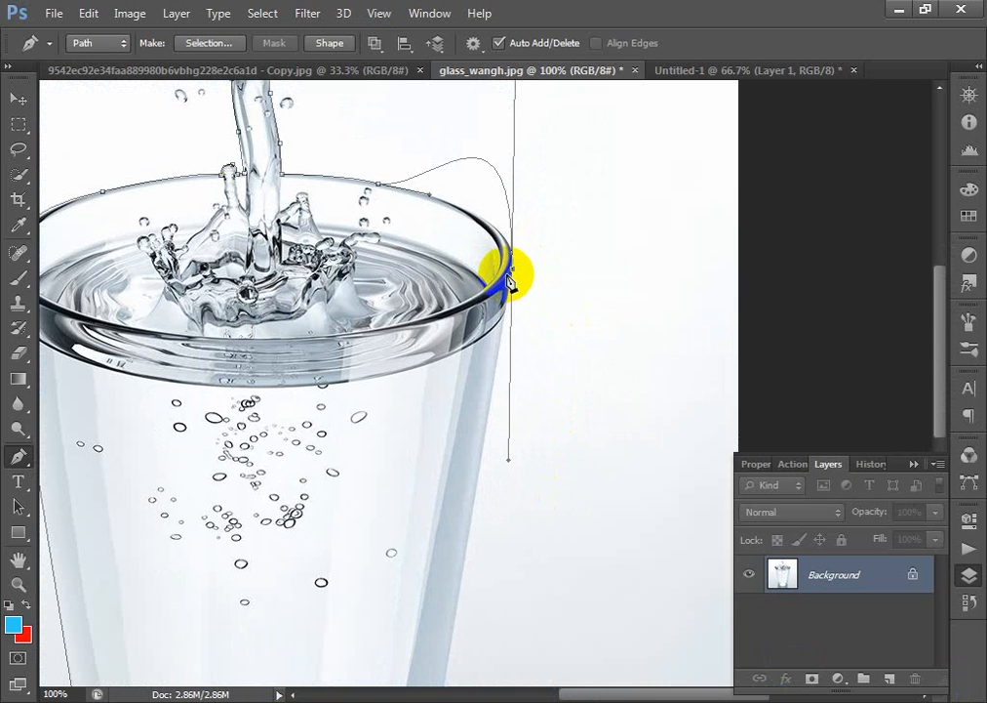
key("Return")
Trace the rim's right end, the glass's right side and its curved base, closing the path at the starting anchor
left_click(513, 264)
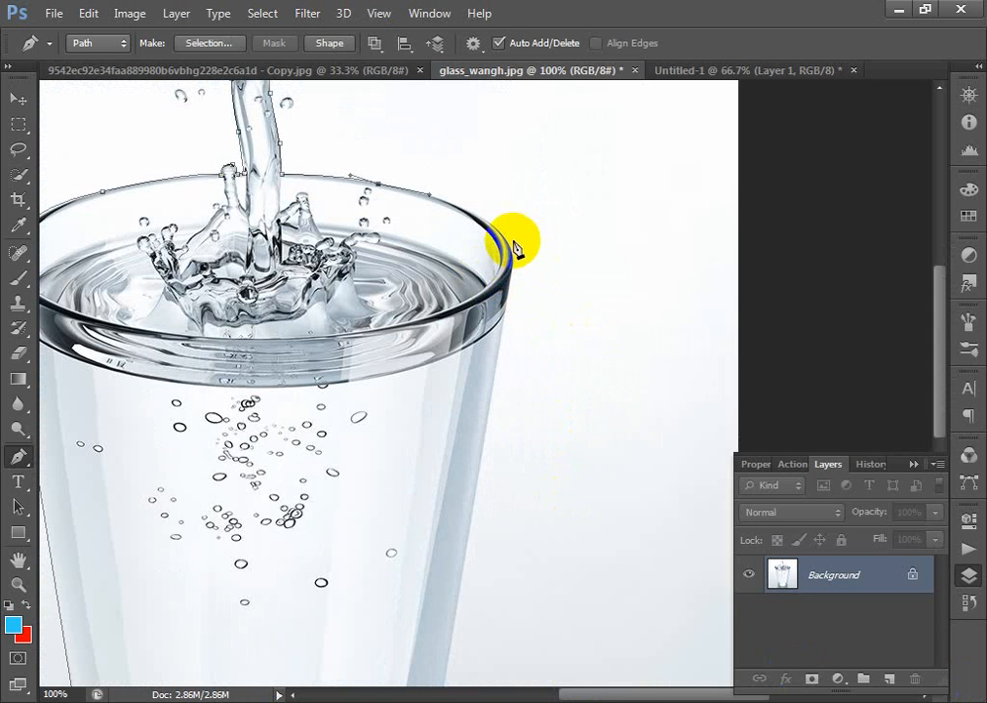
left_click_drag(508, 290, 488, 368)
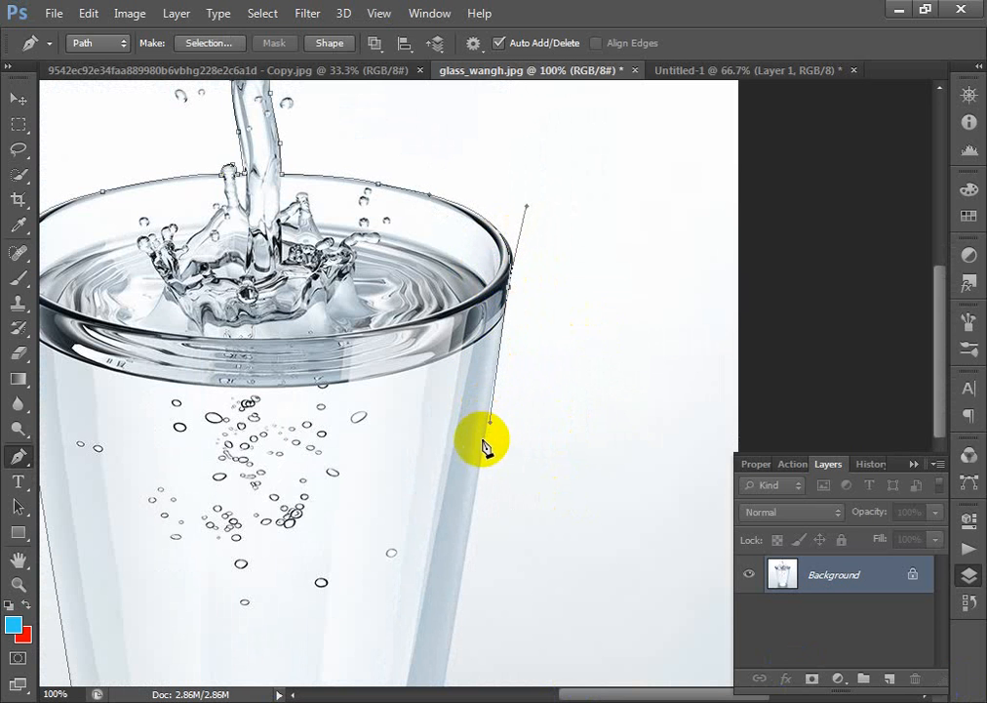
left_click(475, 496)
left_click_drag(479, 520, 487, 154)
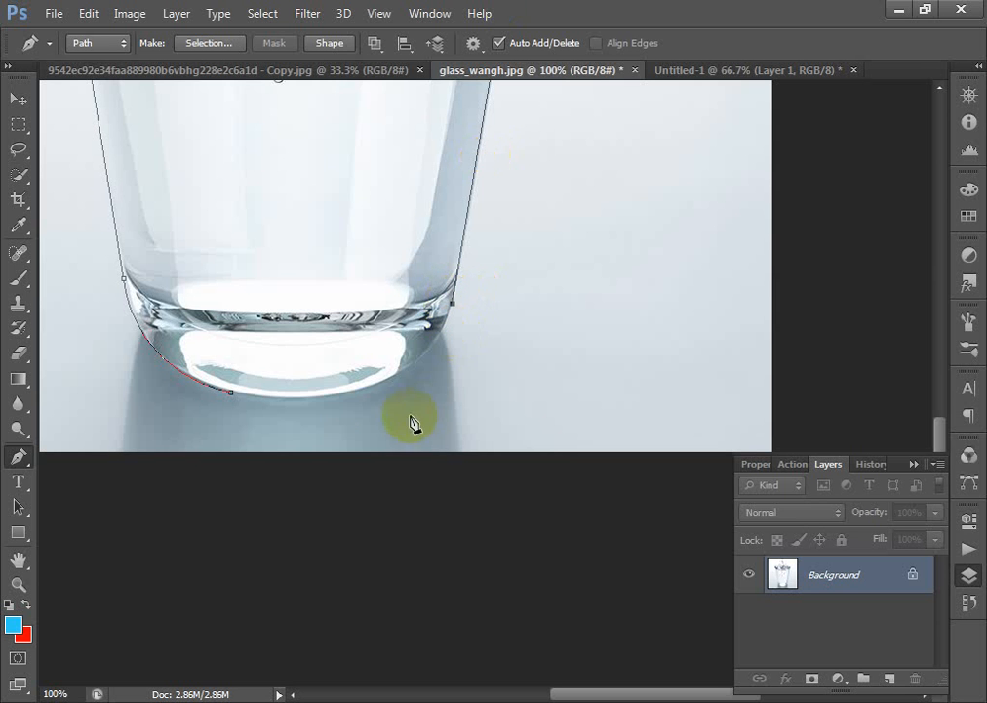
left_click_drag(314, 397, 280, 402)
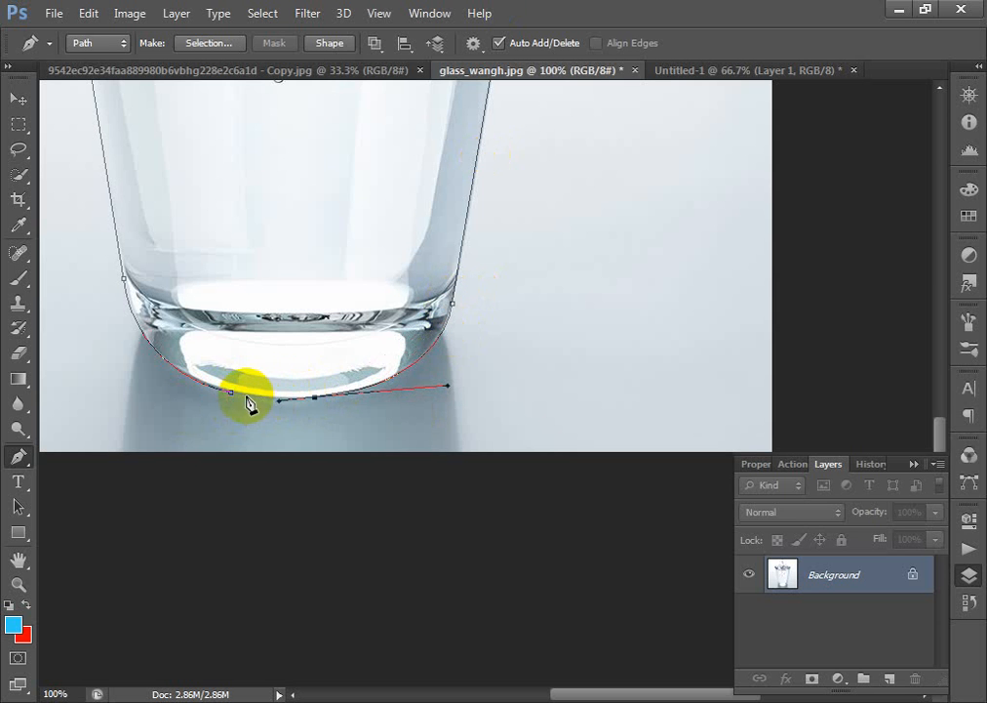
left_click(233, 401)
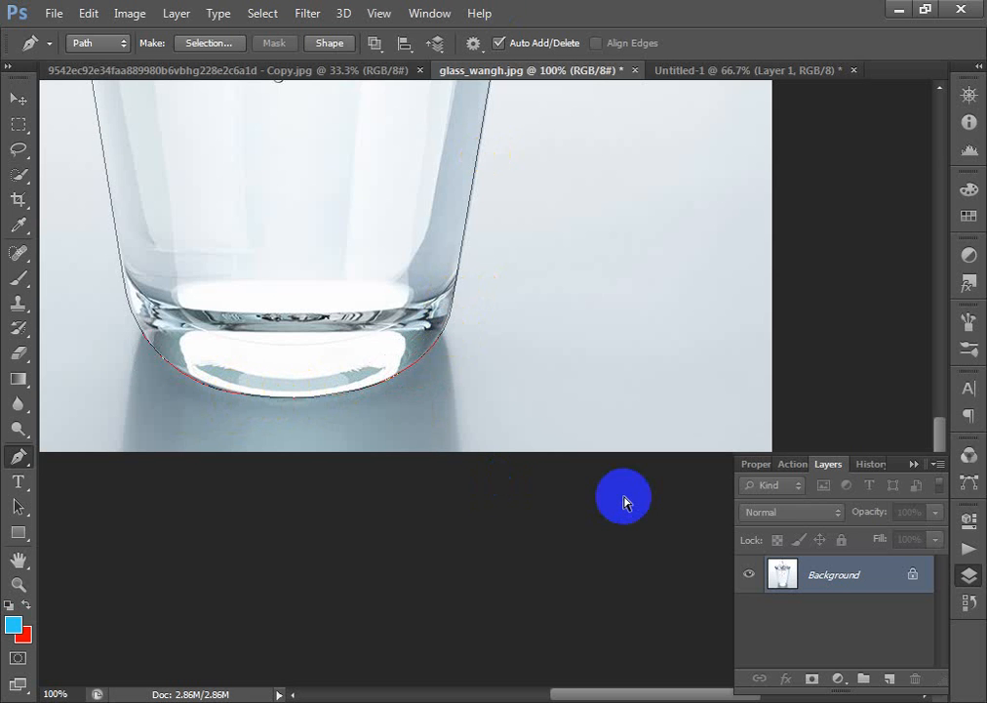
Copy the outlined glass onto its own layer via a selection from the path, and place it over the splash in Untitled-1
key("ctrl+Return")
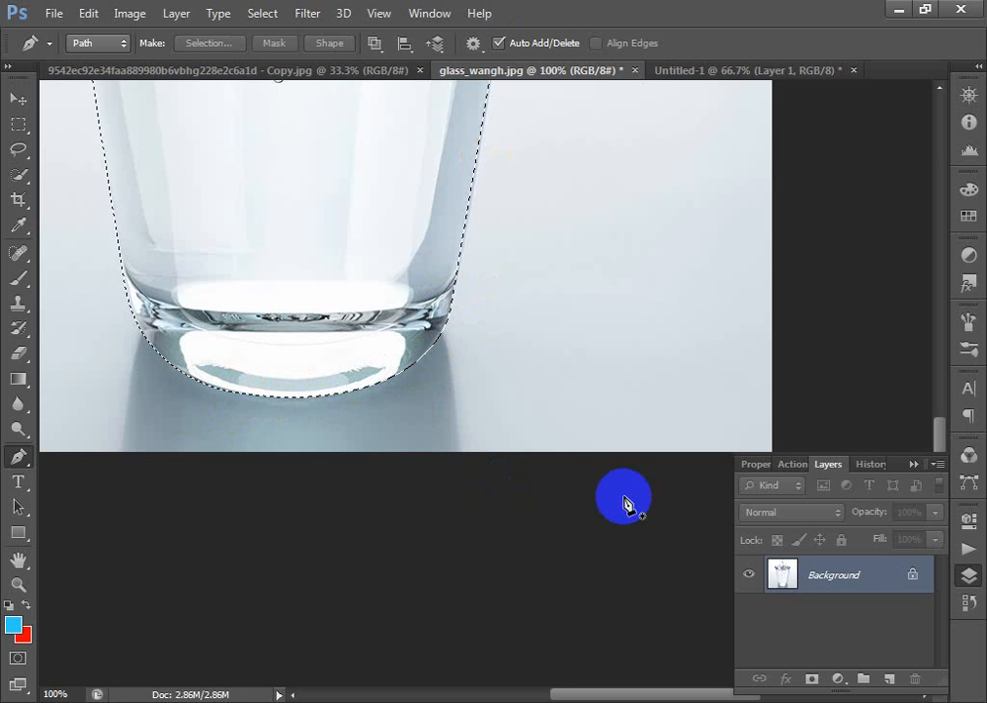
key("ctrl+j")
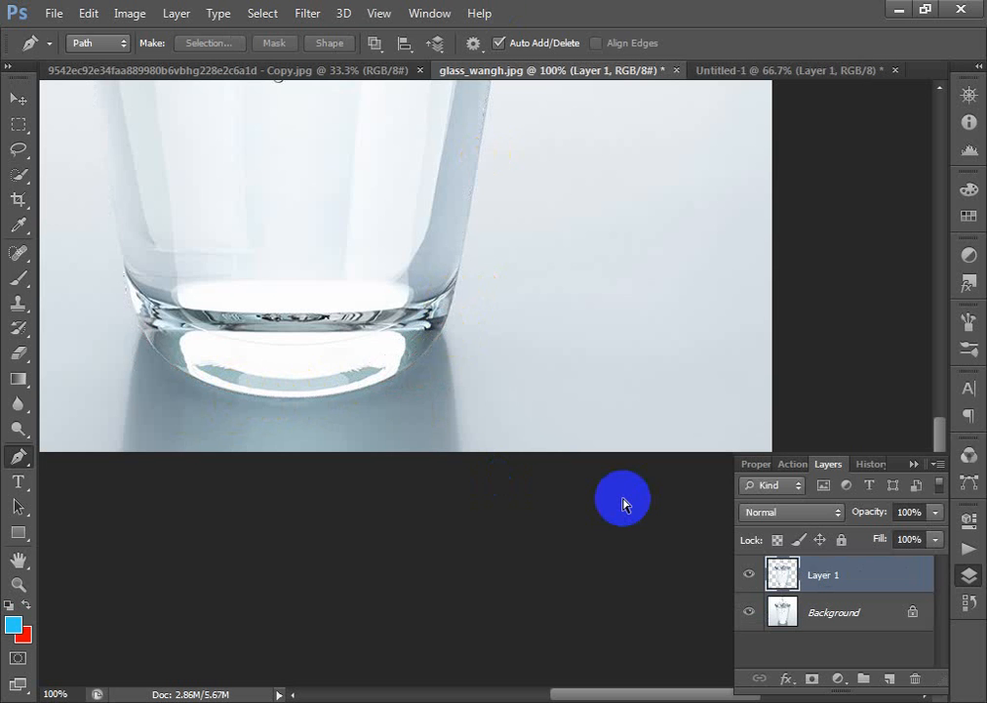
left_click(19, 98)
left_click_drag(211, 227, 473, 412)
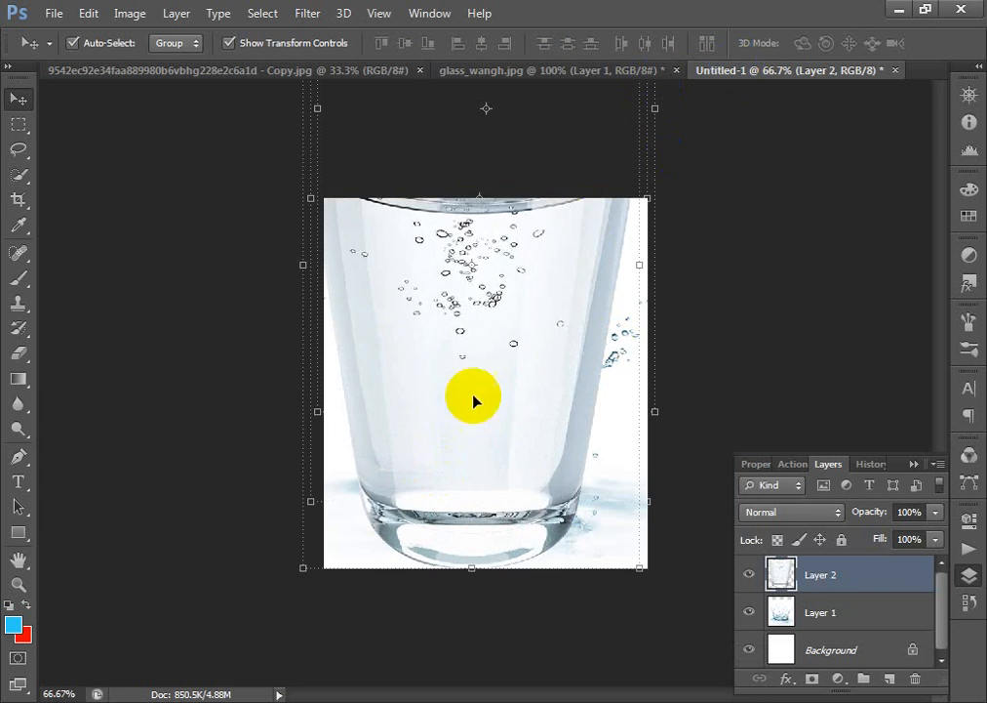
Scale the glass layer down to about 45% and position it in the middle of the splash crown
left_click(639, 567)
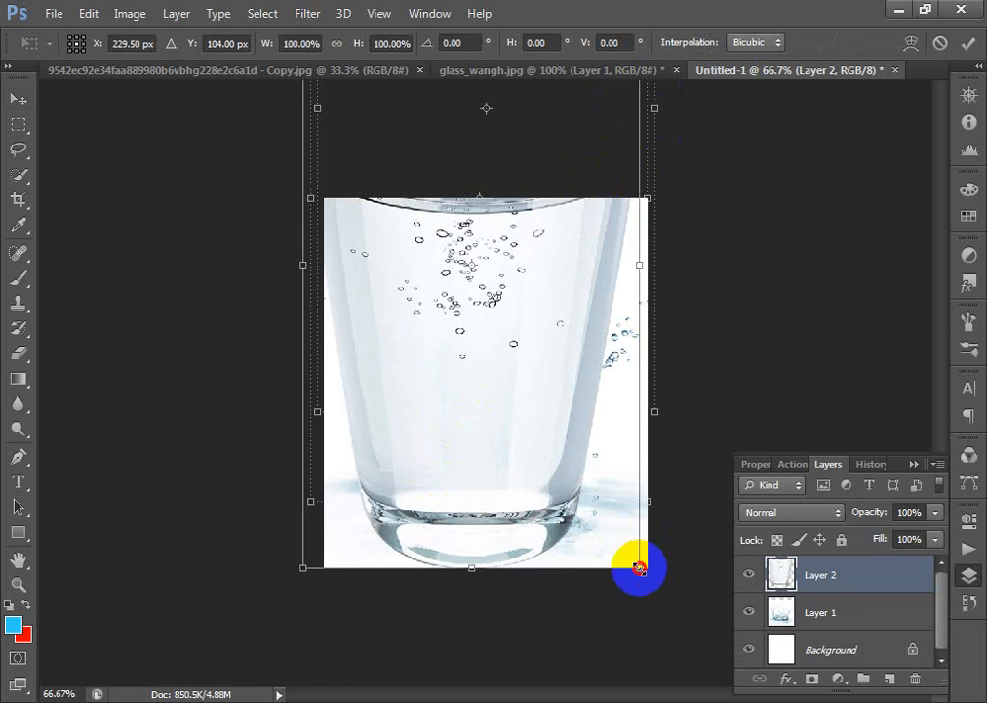
left_click_drag(640, 567, 567, 439)
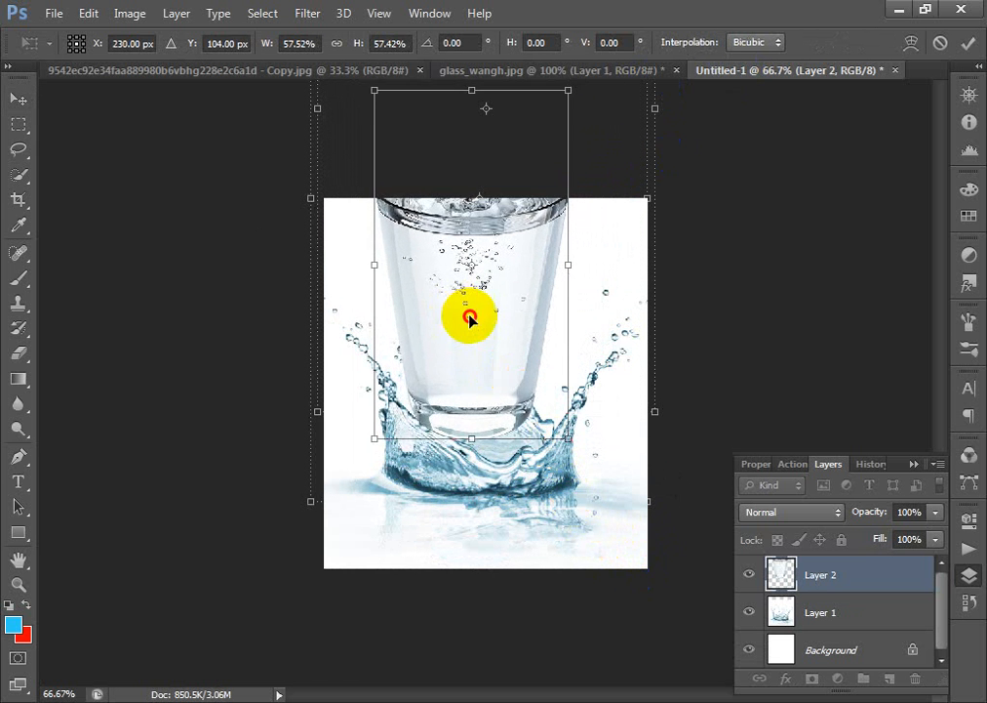
left_click_drag(470, 318, 486, 352)
left_click_drag(581, 469, 551, 437)
left_click_drag(485, 373, 484, 409)
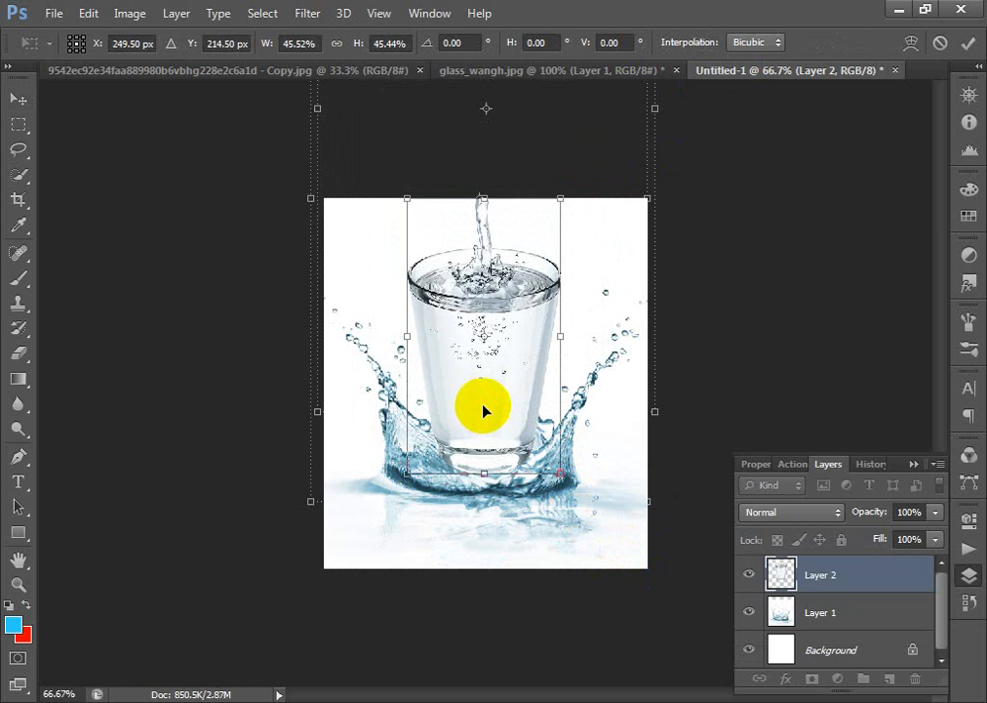
double_click(485, 429)
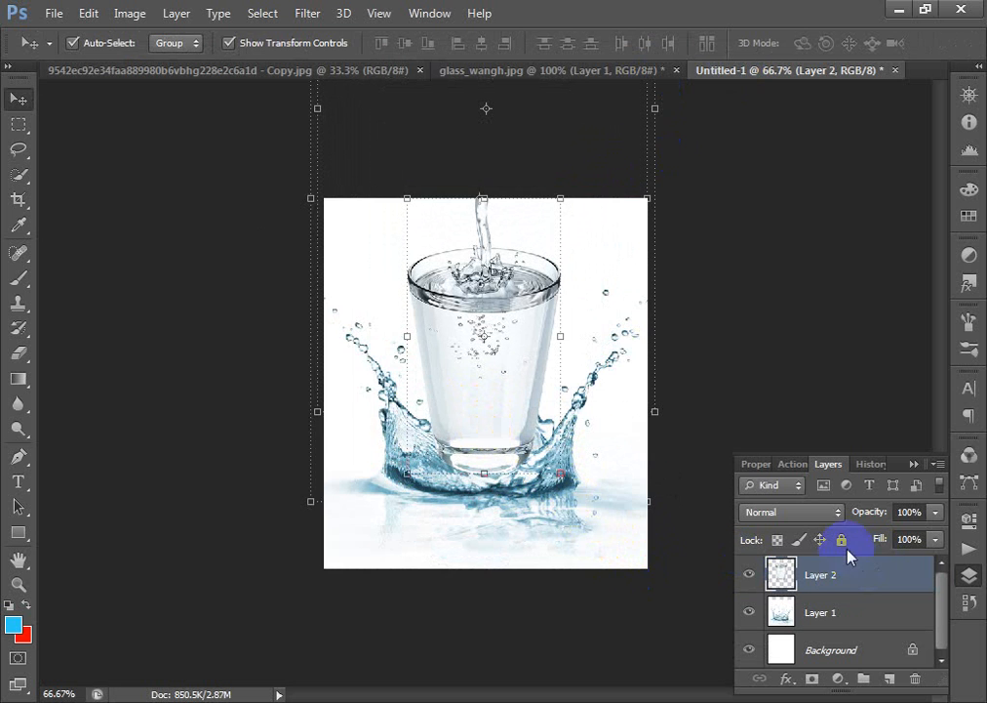
Enlarge the glass to about 107% and nudge it down about 11 pixels so its base sits deeper in the splash
left_click_drag(317, 192, 638, 502)
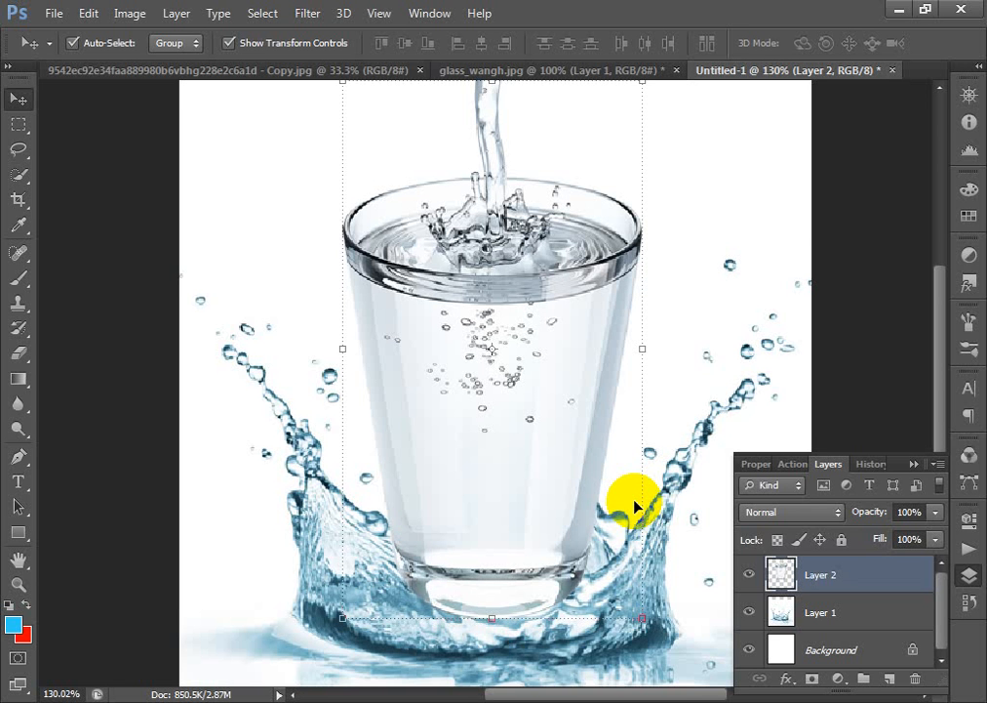
key("ctrl+minus")
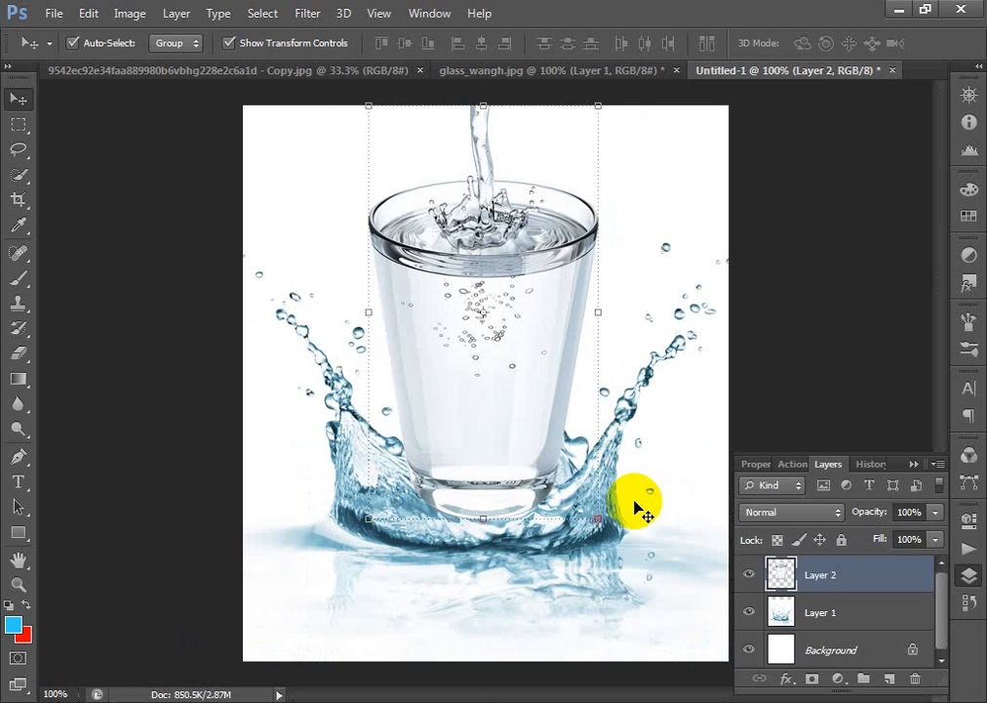
mouse_move(598, 519)
left_mouse_down()
mouse_move(591, 522)
mouse_move(605, 531)
left_mouse_up()
key("Down")
key("Down")
key("Down")
key("Down")
key("Down")
key("Down")
key("Down")
key("Down")
key("Down")
key("Down")
key("Down")
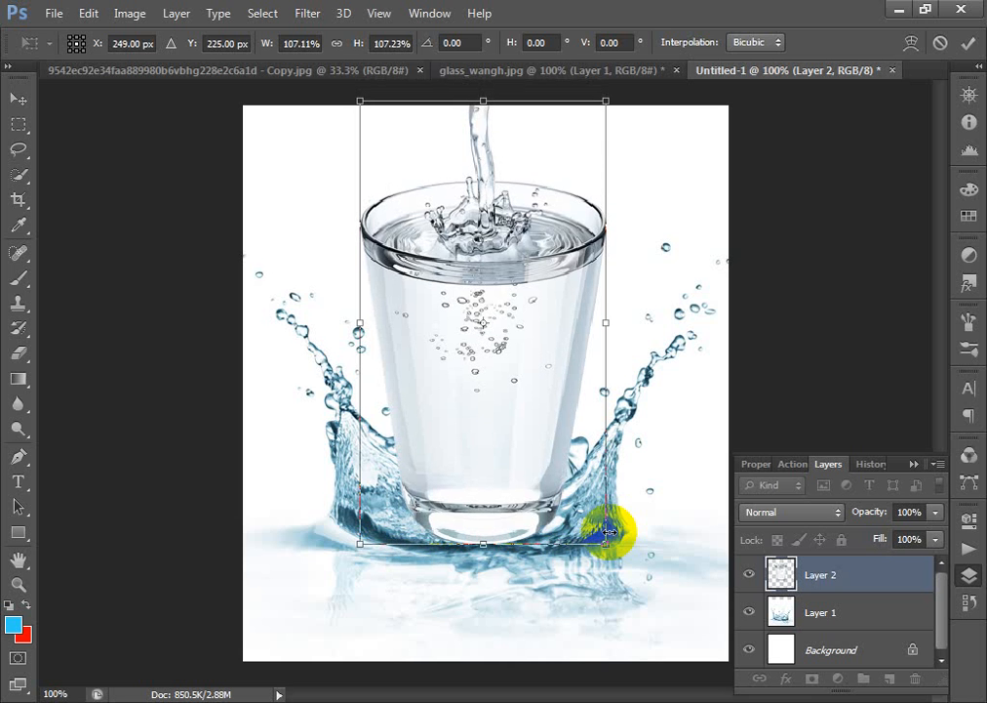
key("Return")
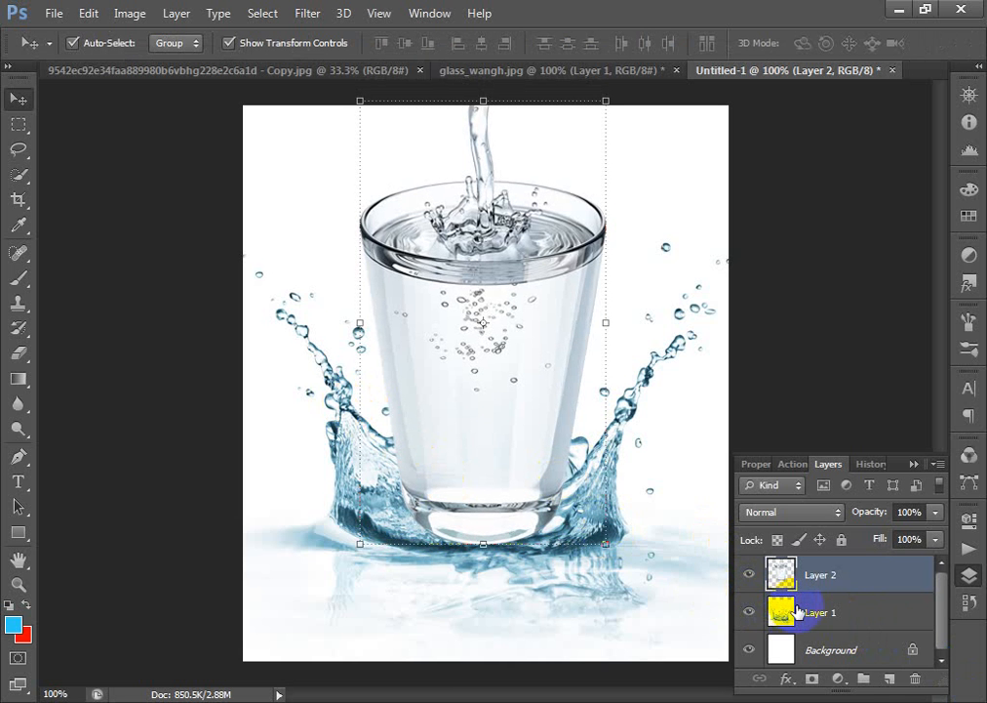
Stack Layer 1 above Layer 2 and trace a path along the splash's front edge from its left peak past the round droplet
left_click_drag(824, 610, 834, 566)
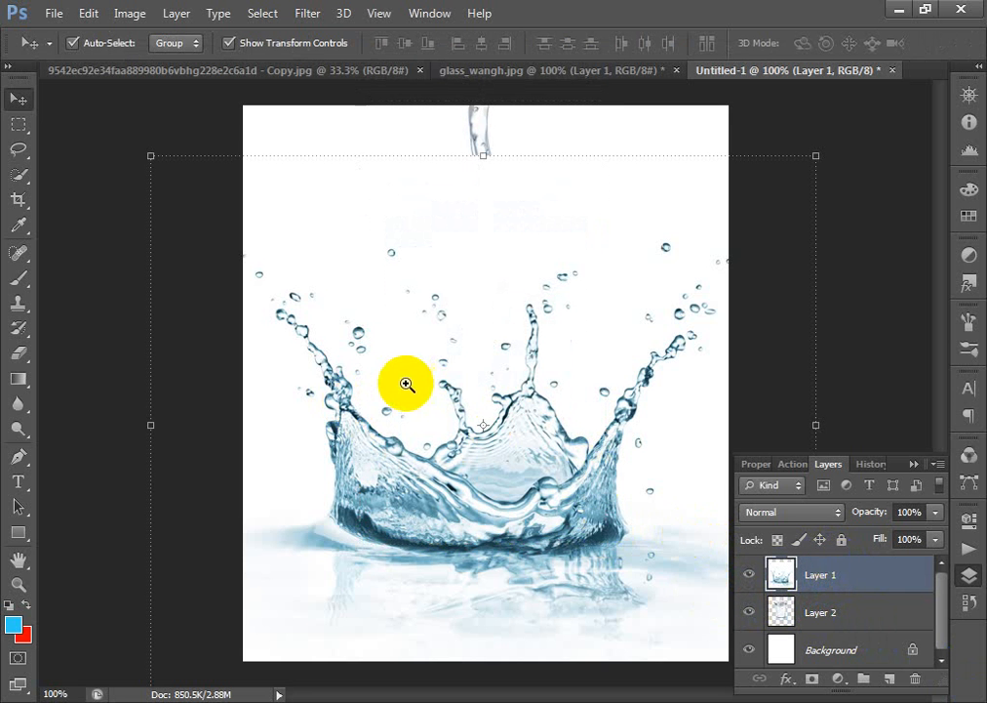
left_click_drag(341, 369, 571, 566)
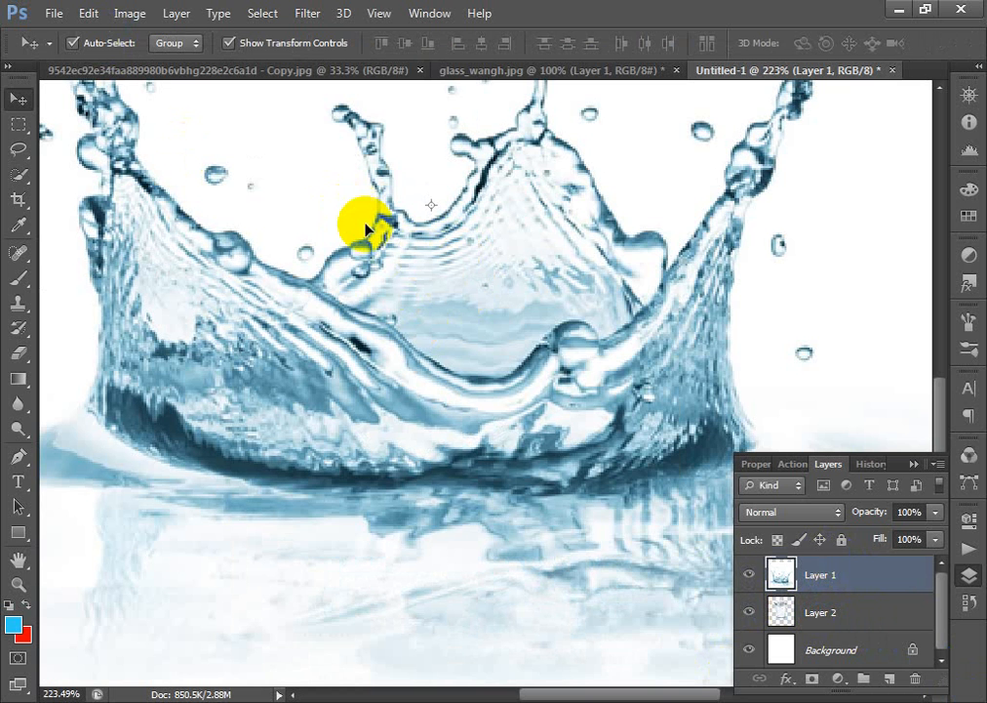
left_click(18, 455)
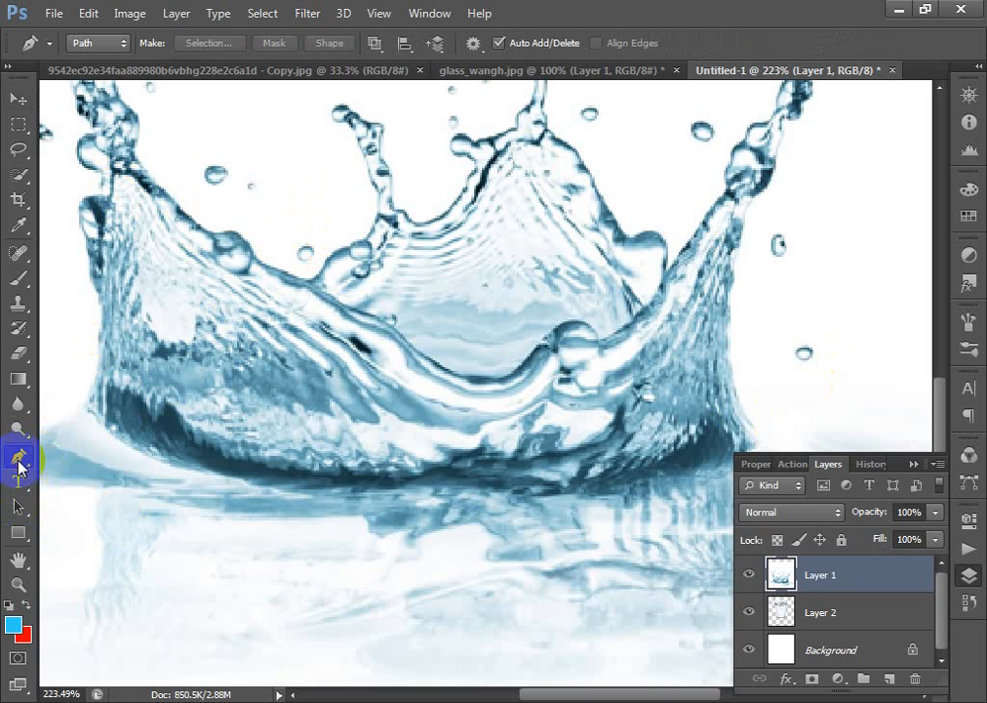
left_click(137, 161)
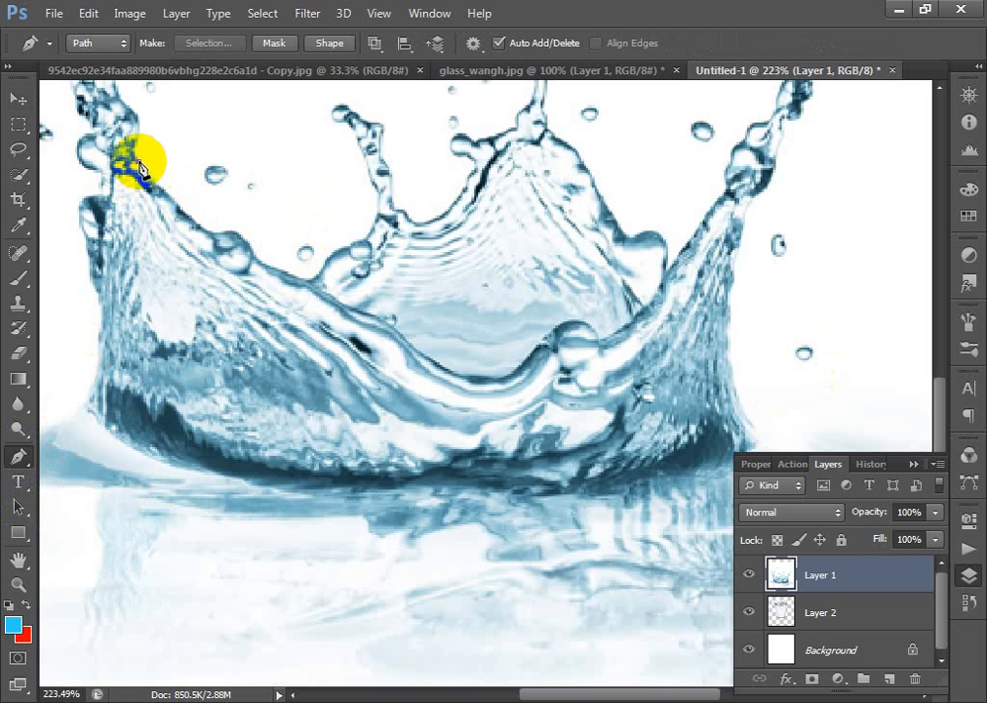
left_click(217, 241)
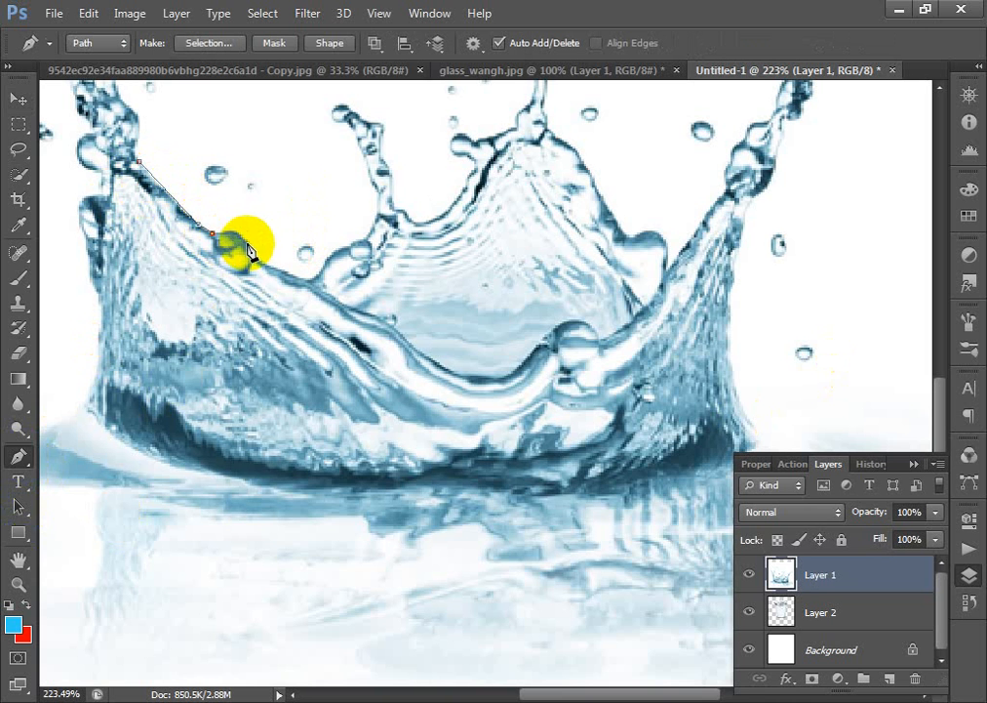
left_click_drag(253, 255, 266, 304)
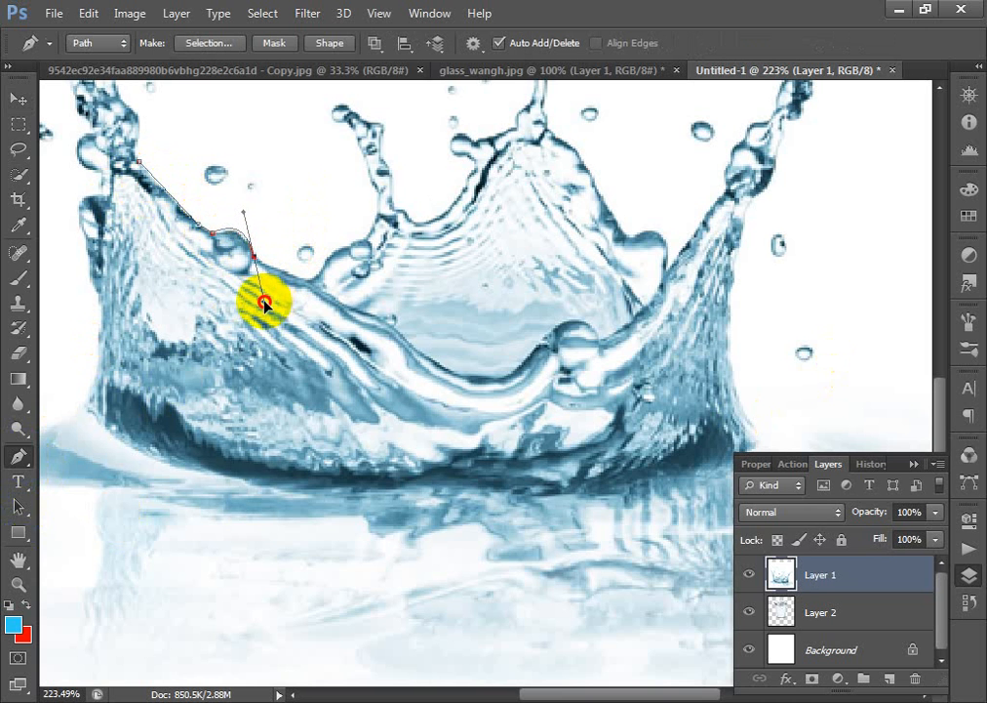
left_click(313, 288)
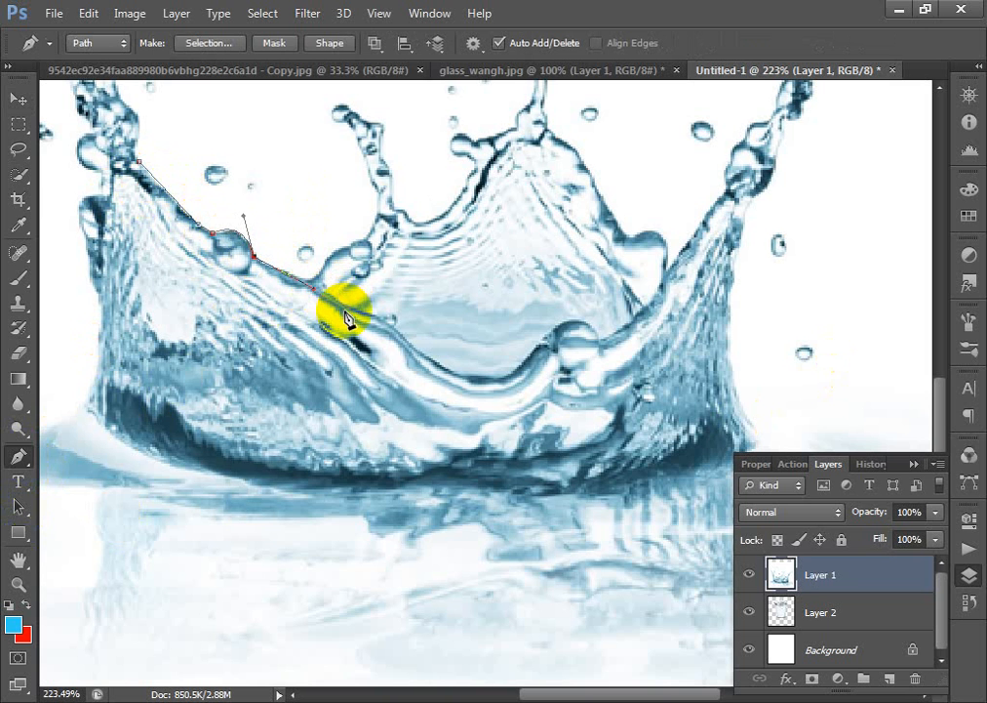
Extend the path through the dip of the splash's front edge and over the round droplet on its right side
left_click_drag(344, 310, 382, 316)
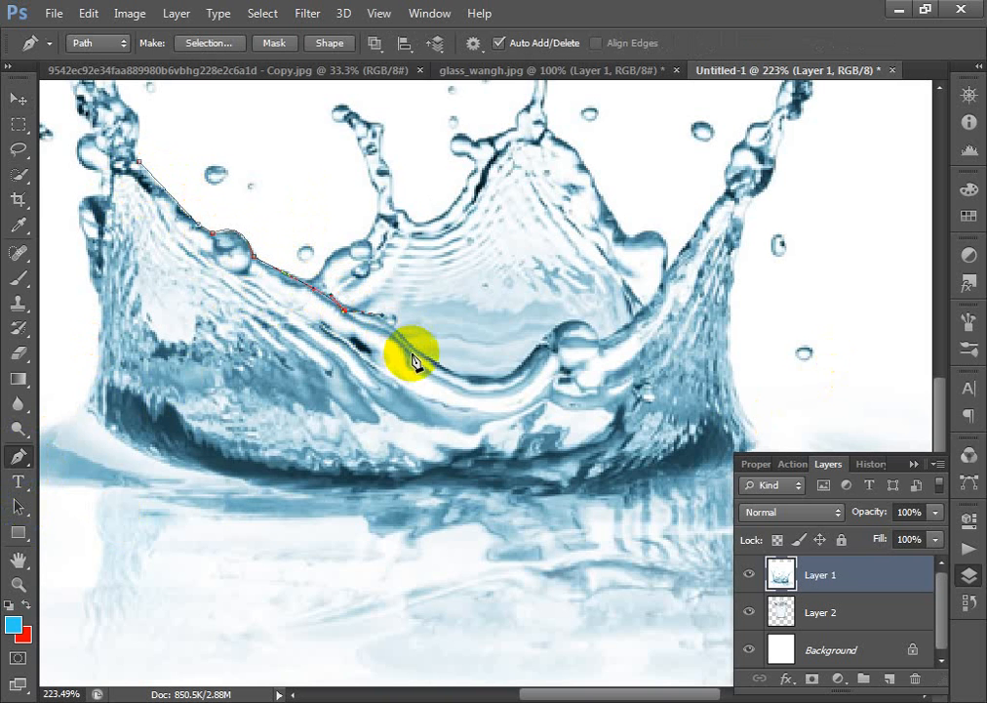
left_click_drag(434, 361, 480, 394)
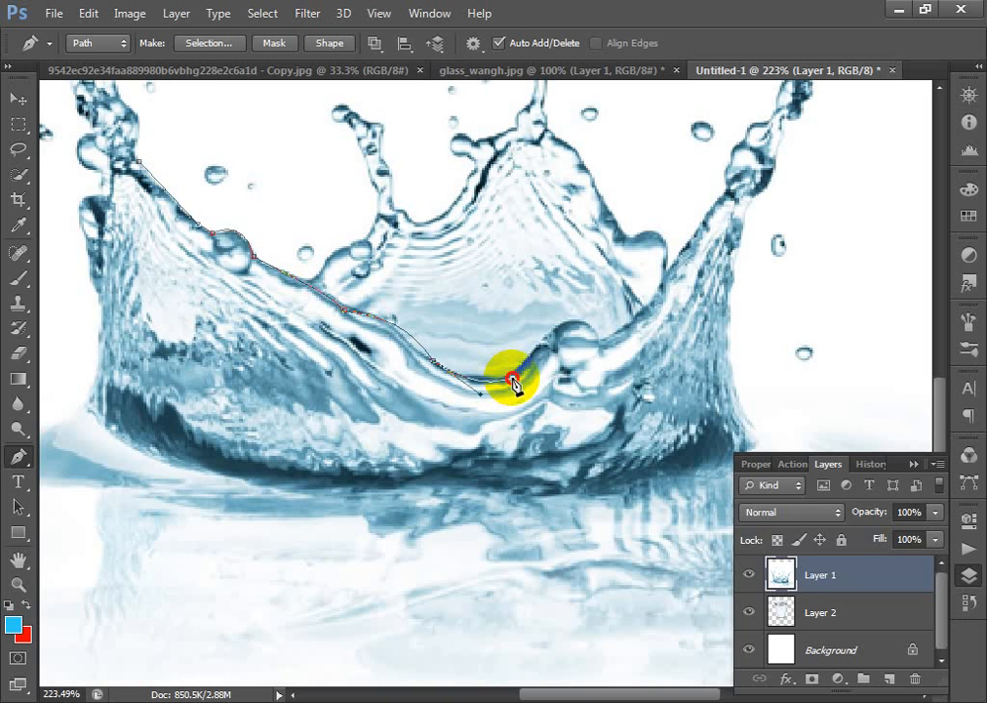
left_click(512, 370)
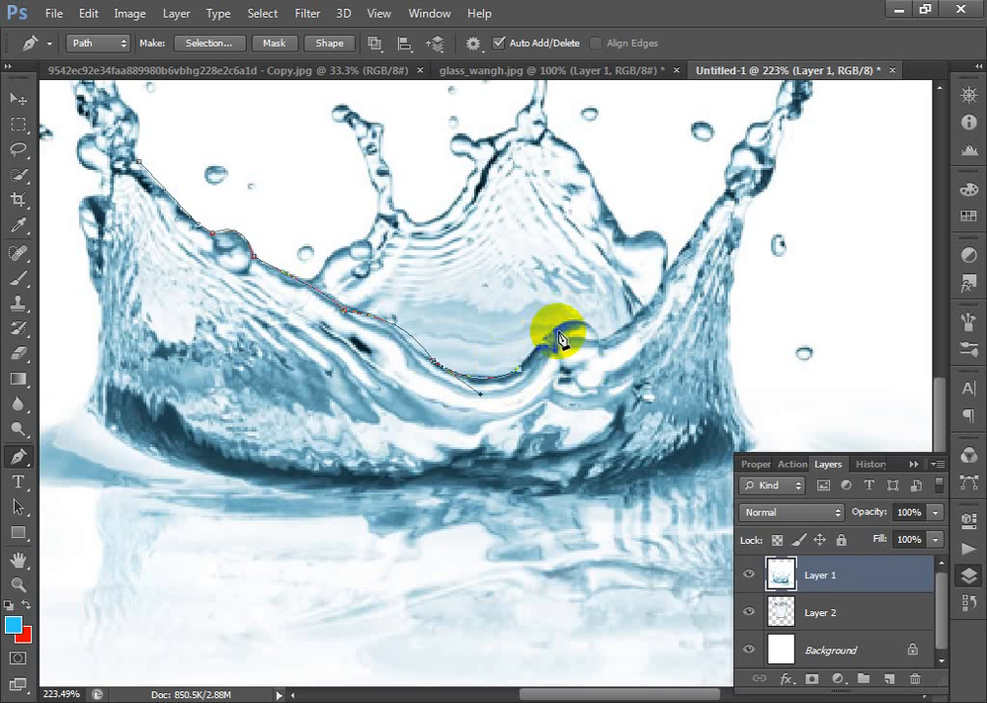
left_click(591, 327)
left_click_drag(591, 327, 627, 348)
left_click(591, 326, "alt")
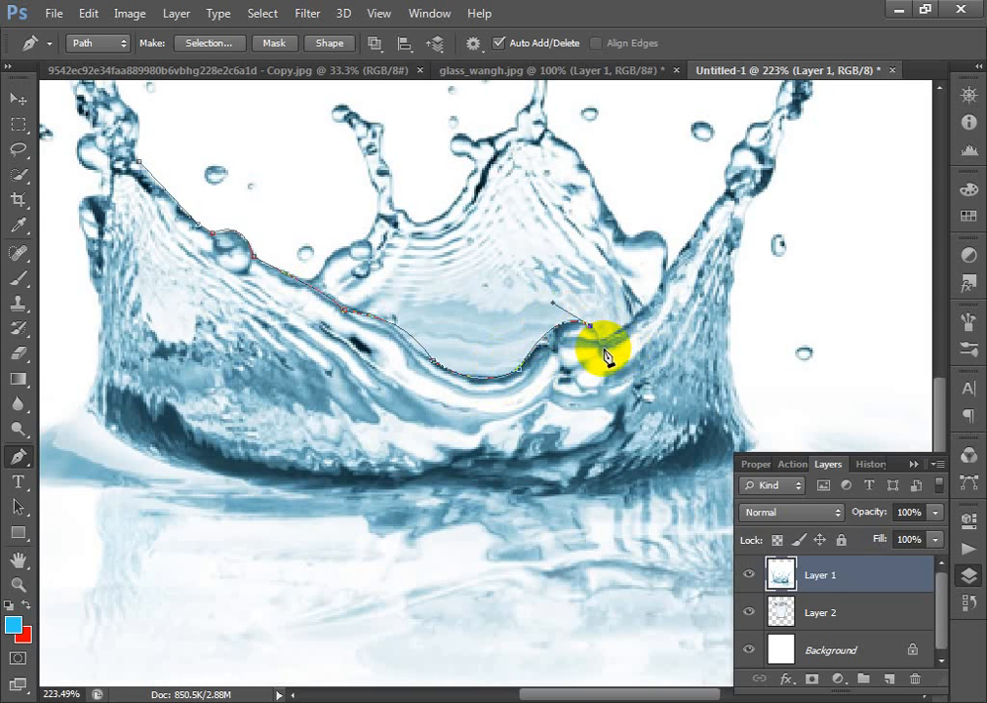
left_click(599, 342)
Continue the path up the front edge's right slope and curve it down inside the splash's right wall to below the base
key("space")
left_click_drag(639, 341, 536, 331)
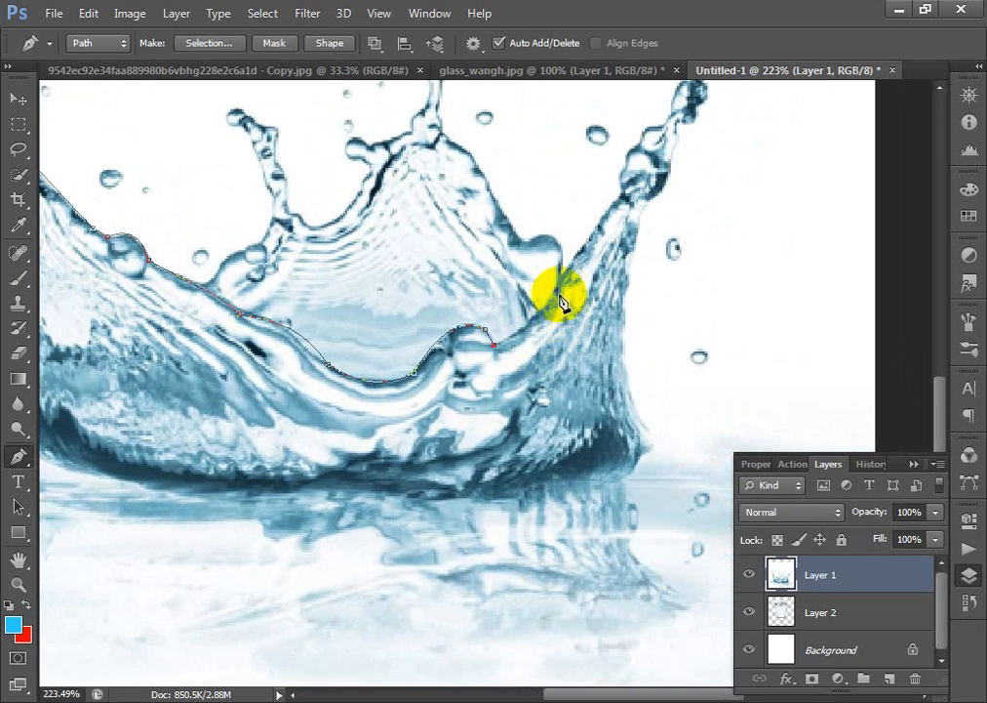
left_click(554, 290)
left_click_drag(554, 289, 565, 266)
left_click_drag(582, 338, 582, 354)
left_click_drag(579, 396, 574, 447)
left_click_drag(532, 497, 498, 532)
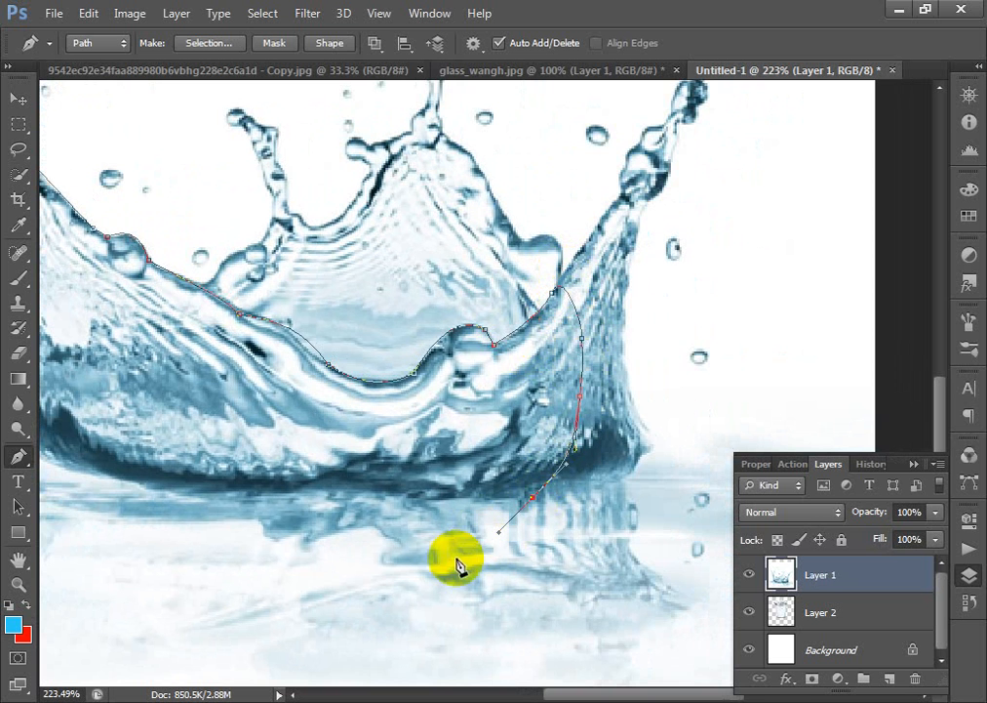
Run the path through the reflection and around the lower left base, back up the splash's left wall to the starting peak
left_click_drag(291, 631, 254, 634)
left_click_drag(219, 632, 192, 619)
left_click_drag(185, 506, 552, 522)
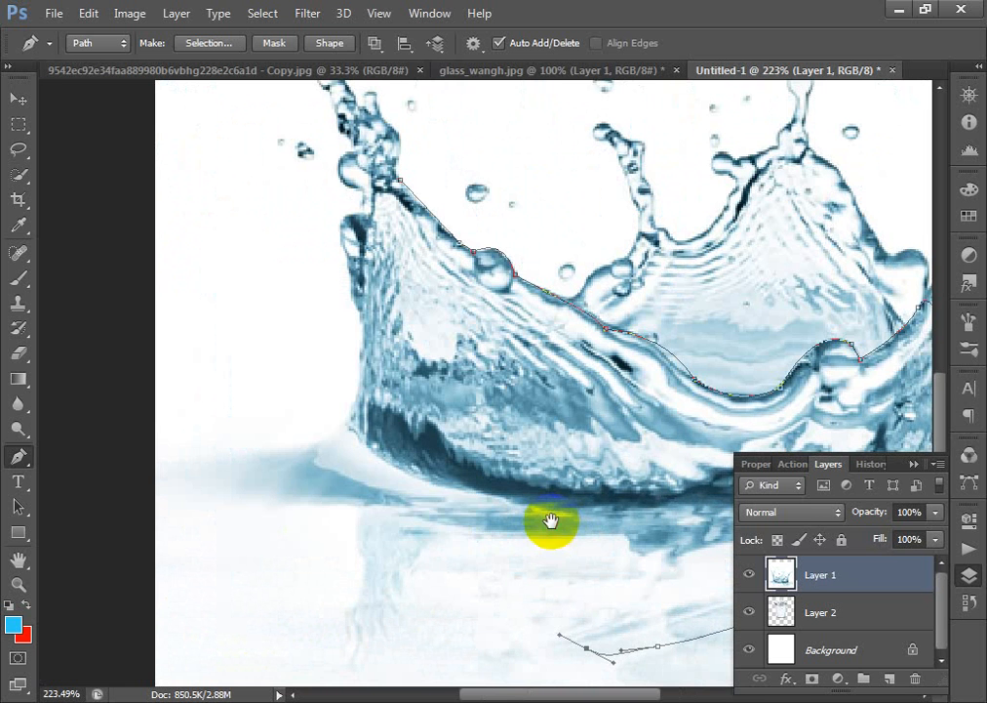
left_click(445, 513)
left_click(370, 457)
left_click(398, 183)
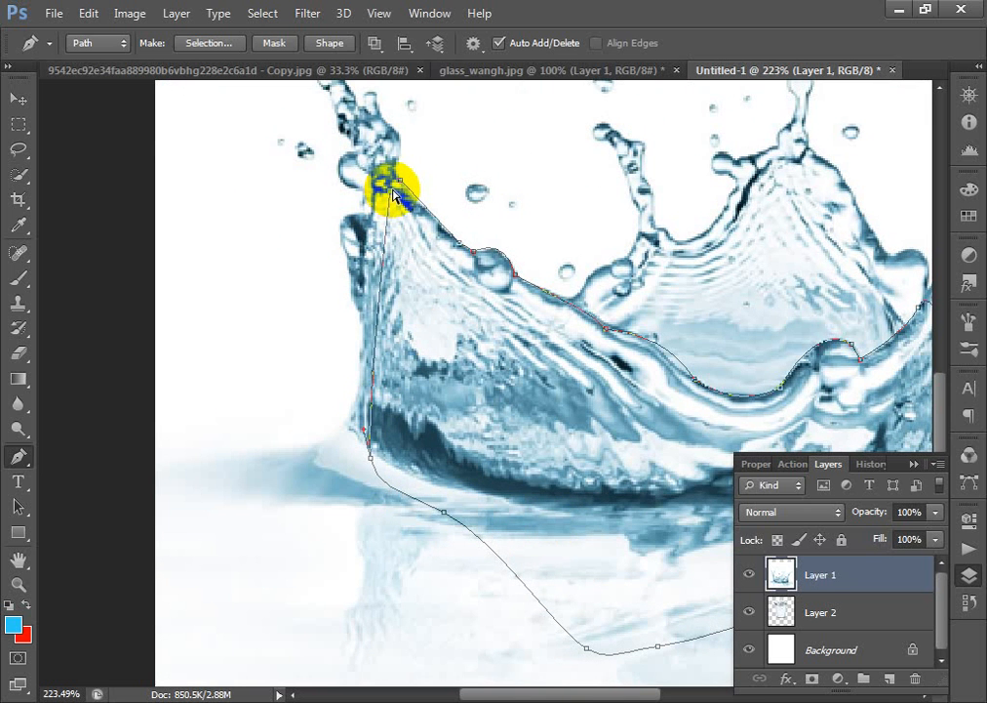
Convert the path to a selection, stack Layer 2 above Layer 1 again, delete the glass inside the selection and deselect
key("ctrl+minus")
key("ctrl+minus")
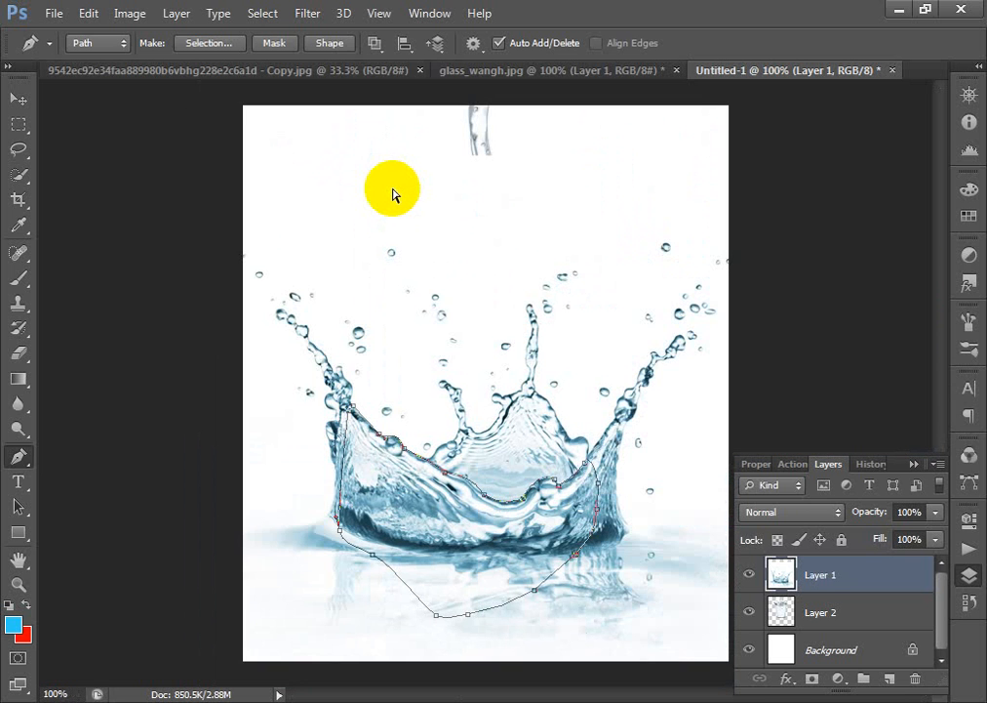
key("ctrl+Return")
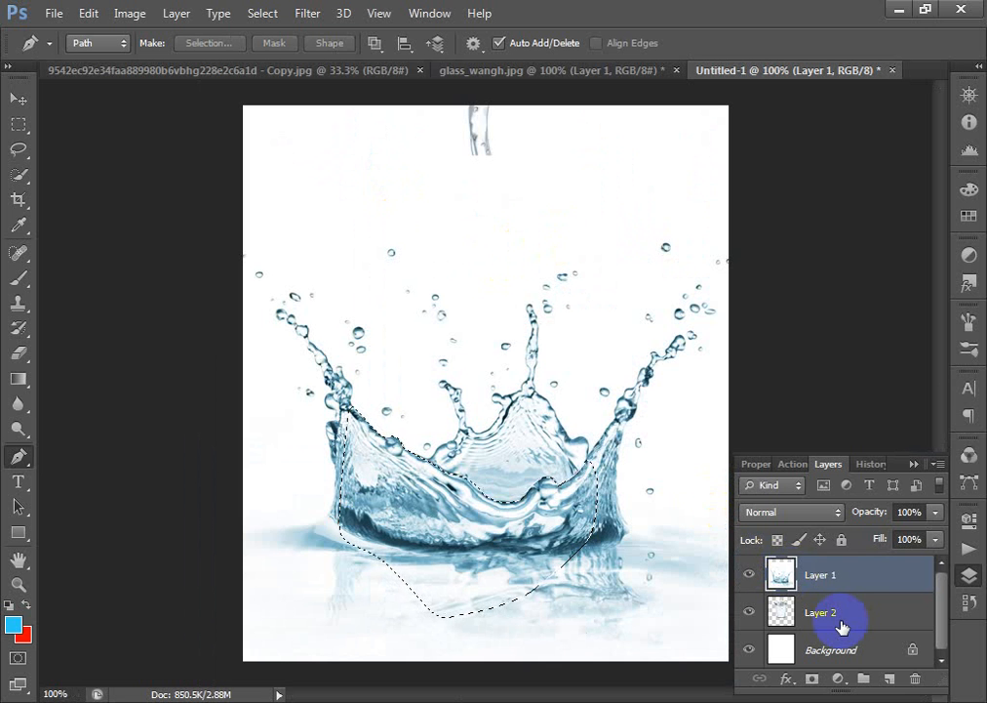
left_click_drag(841, 620, 851, 570)
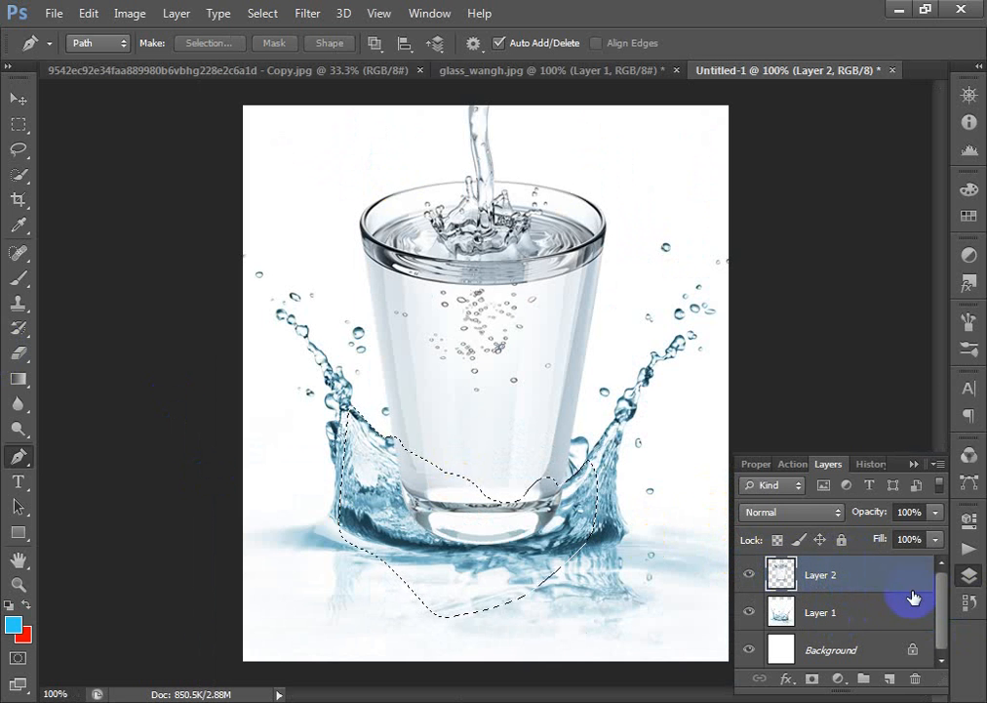
key("Delete")
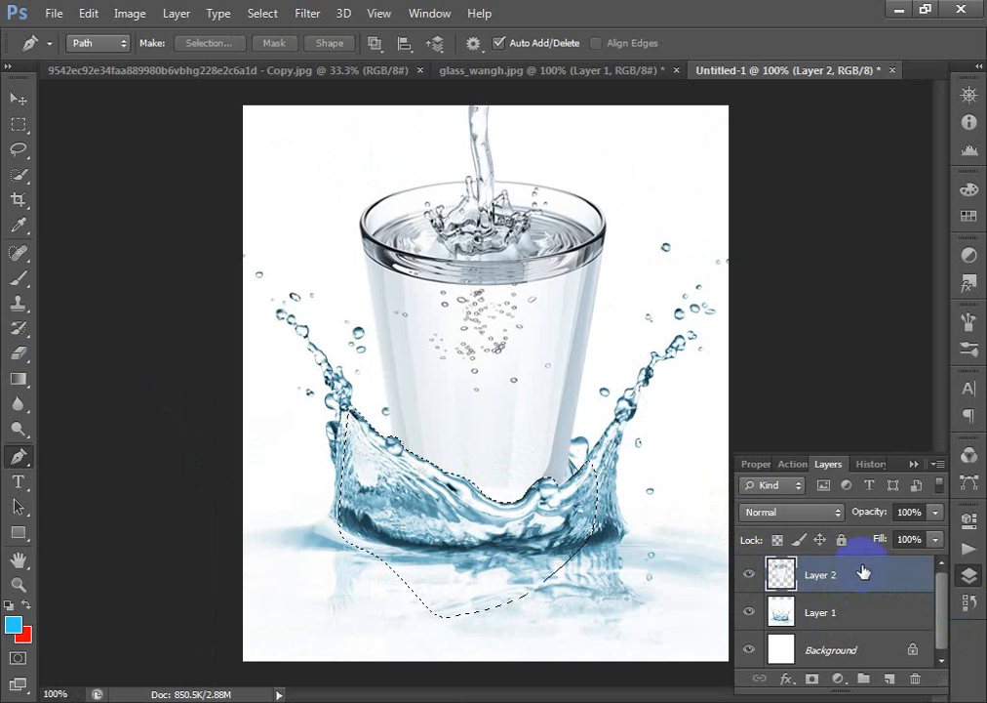
key("ctrl+d")
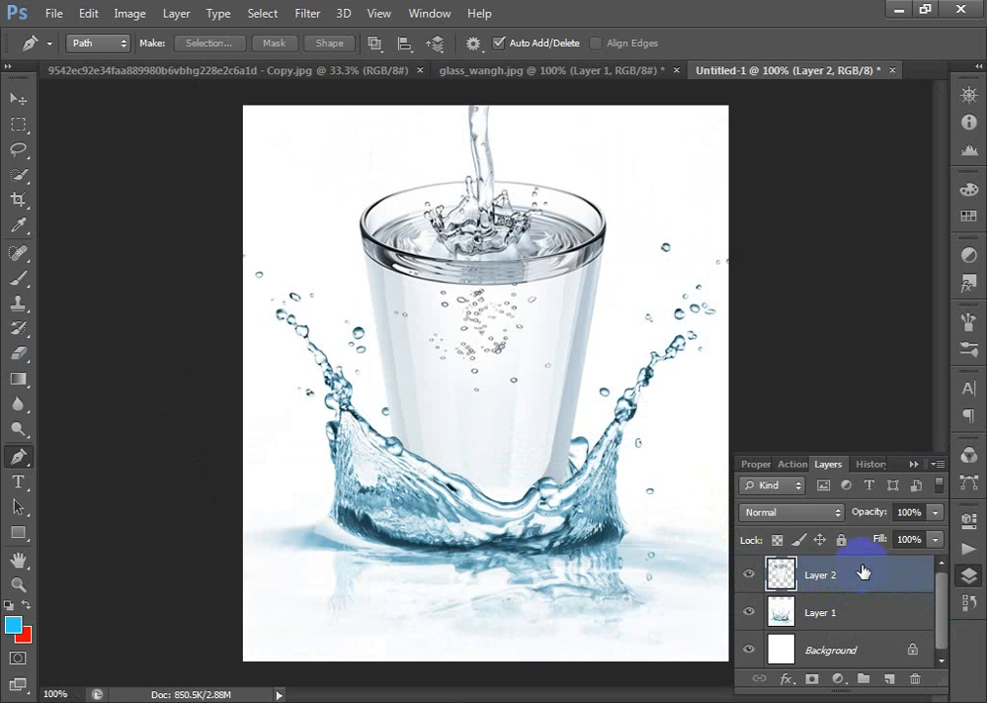
key("ctrl+minus")
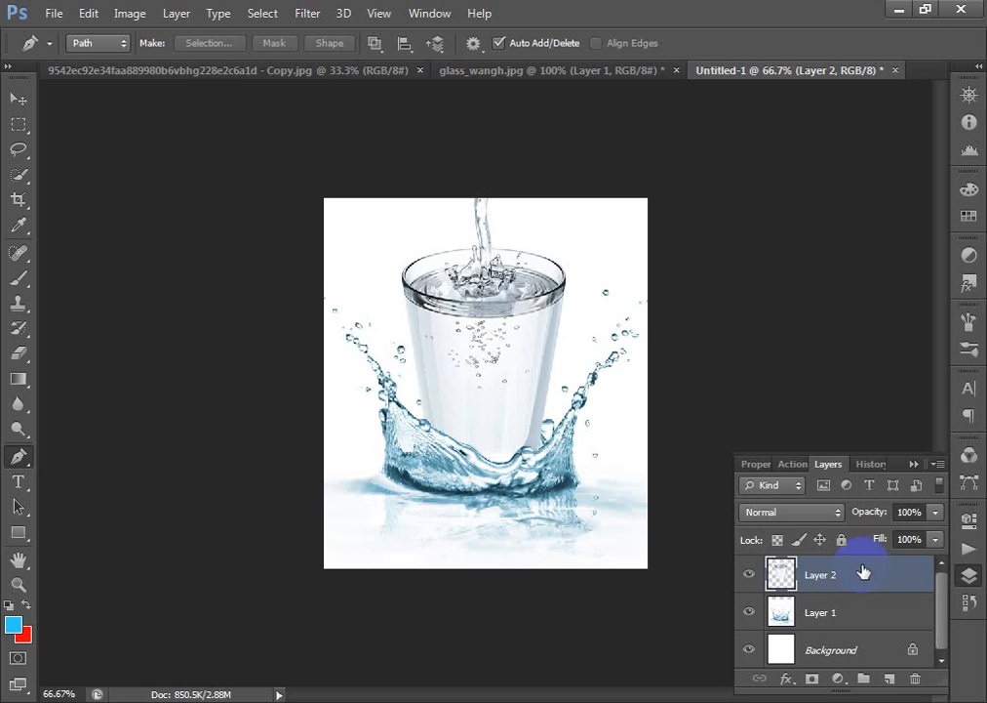
left_click_drag(291, 214, 612, 380)
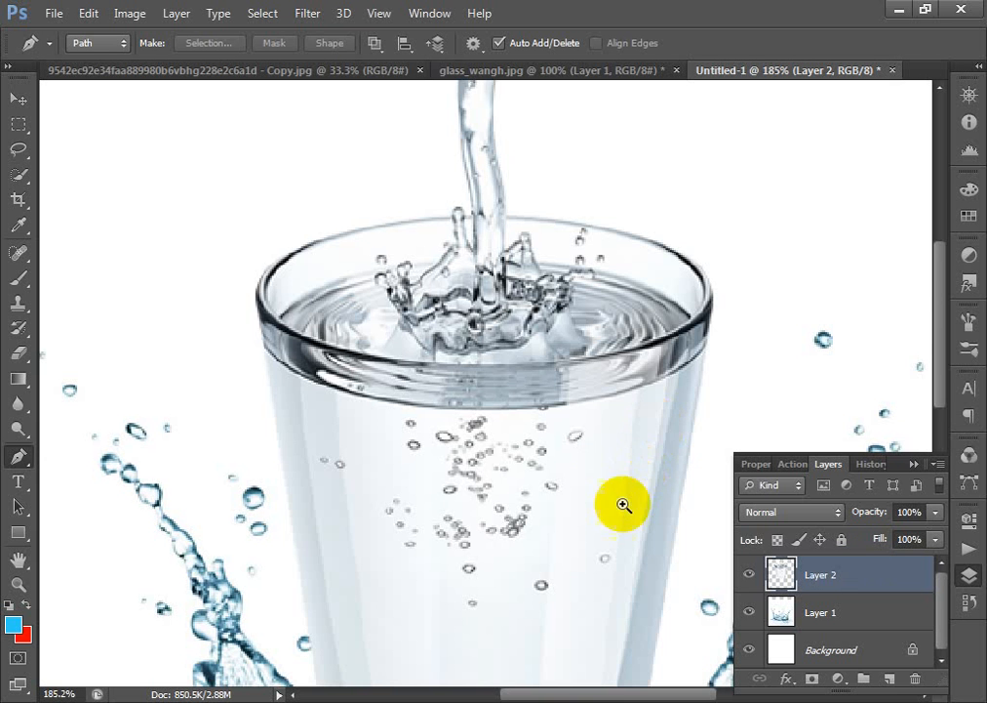
key("ctrl+minus")
key("ctrl+minus")
key("ctrl+minus")
key("ctrl+minus")
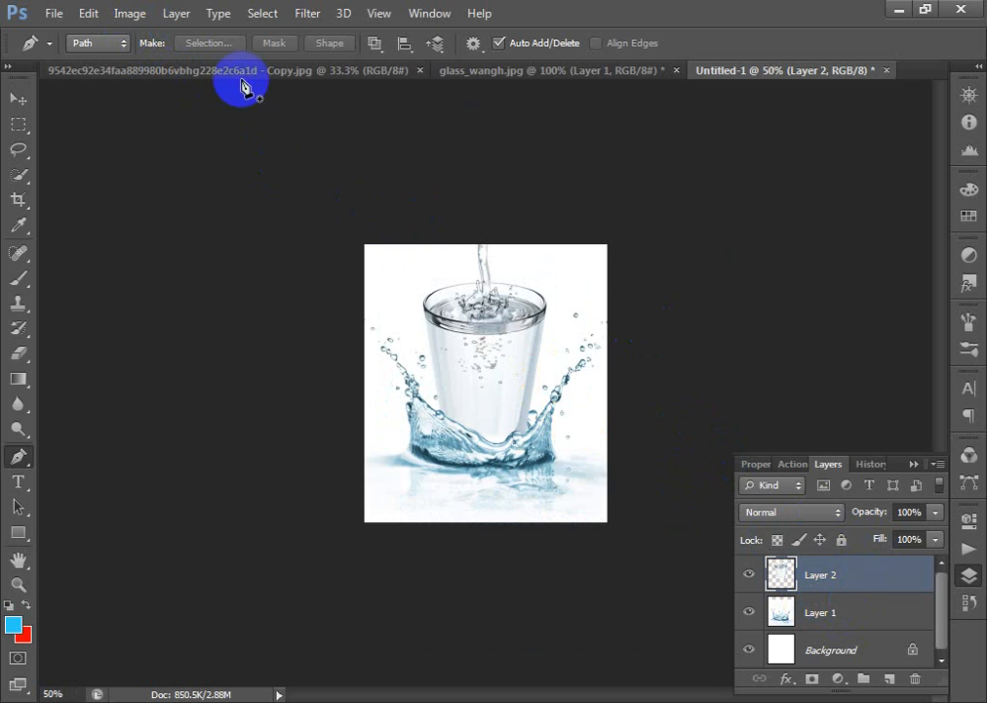
Add a Gradient Overlay to the glass on Layer 2 and set the overlay's opacity to 46%
double_click(893, 582)
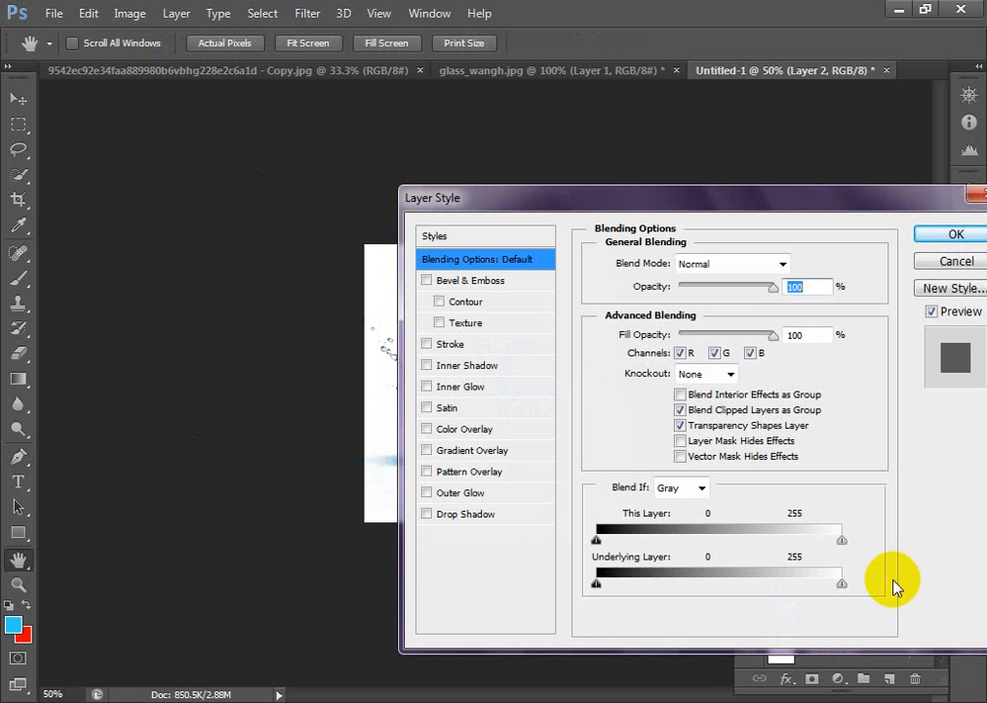
left_click_drag(754, 193, 708, 157)
left_click_drag(516, 172, 641, 165)
left_click(493, 410)
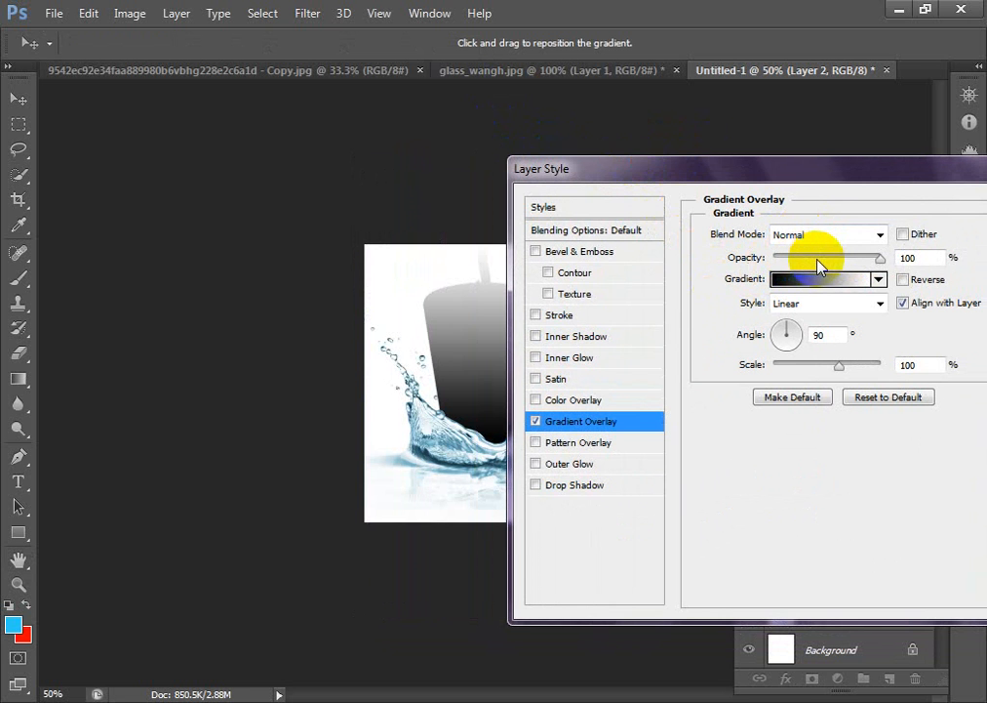
left_click(813, 259)
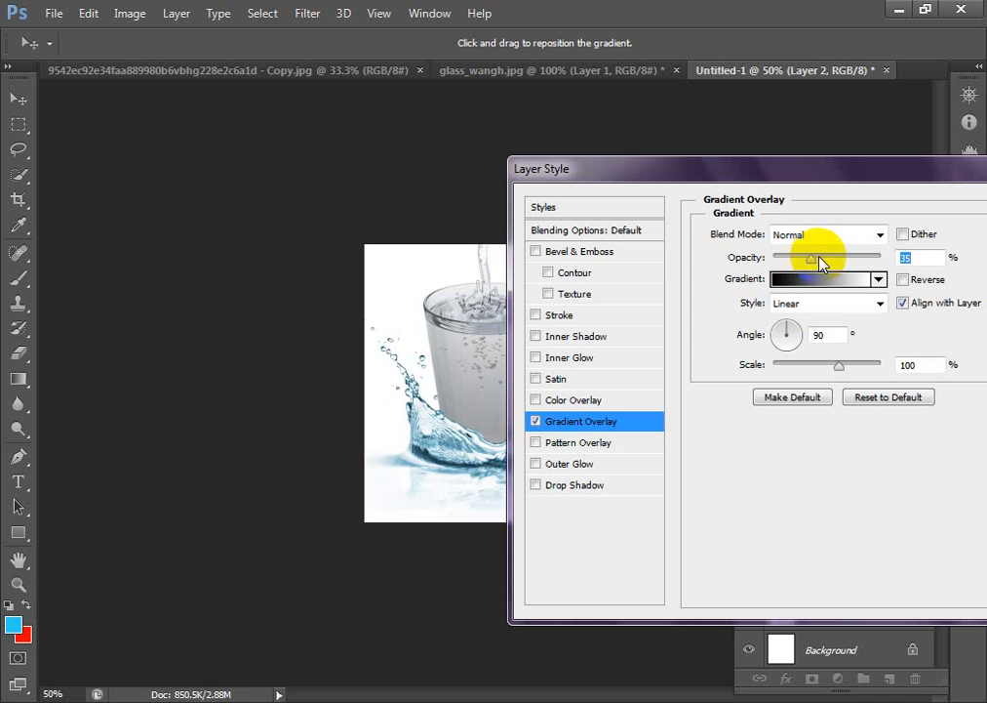
left_click_drag(820, 259, 826, 259)
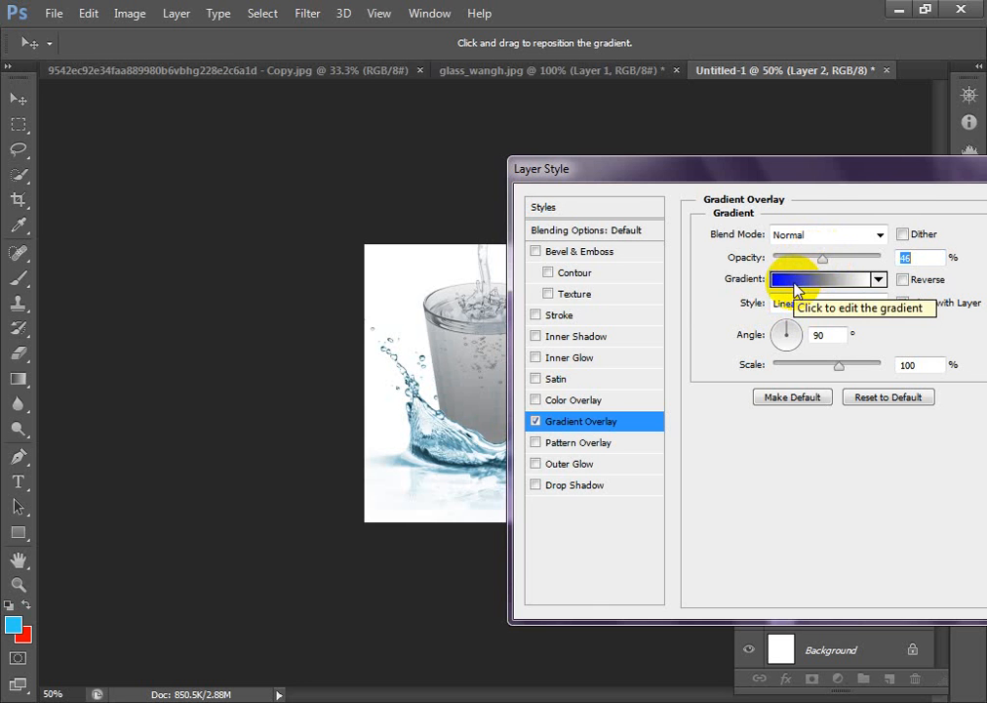
Change the glass's Gradient Overlay to the Foreground to Transparent preset and apply the layer style
left_click(799, 282)
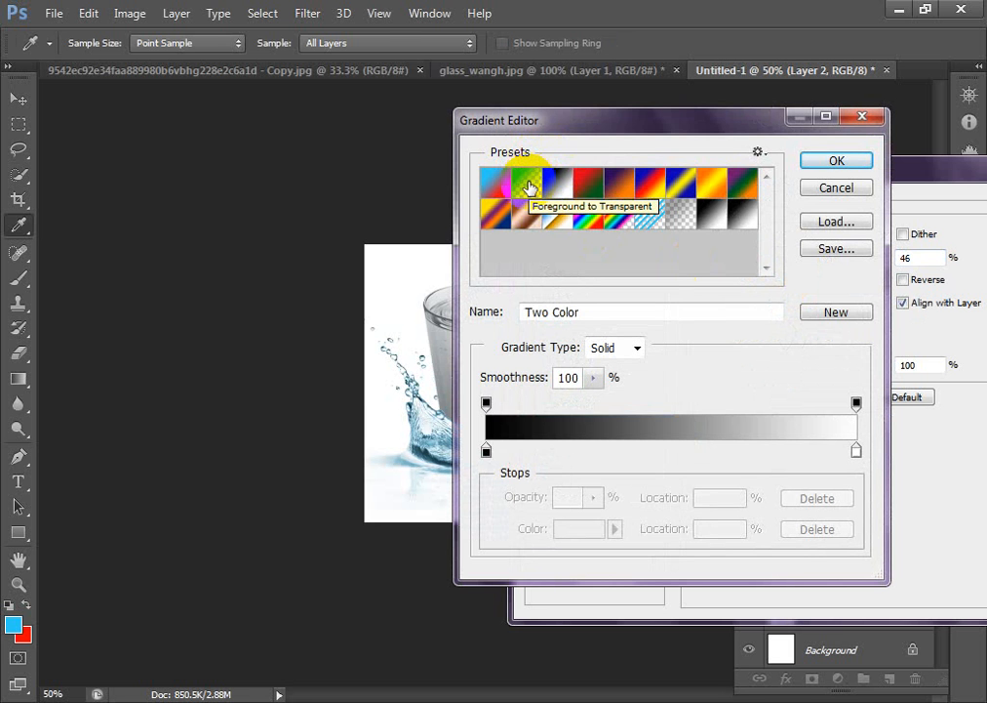
left_click(528, 187)
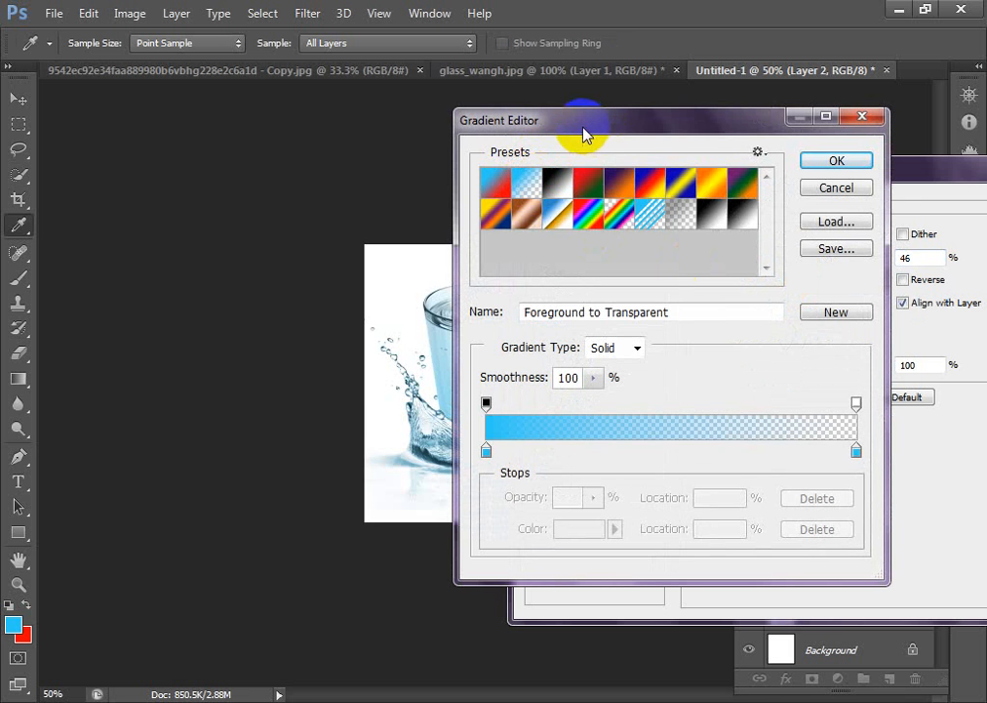
left_click_drag(582, 126, 753, 127)
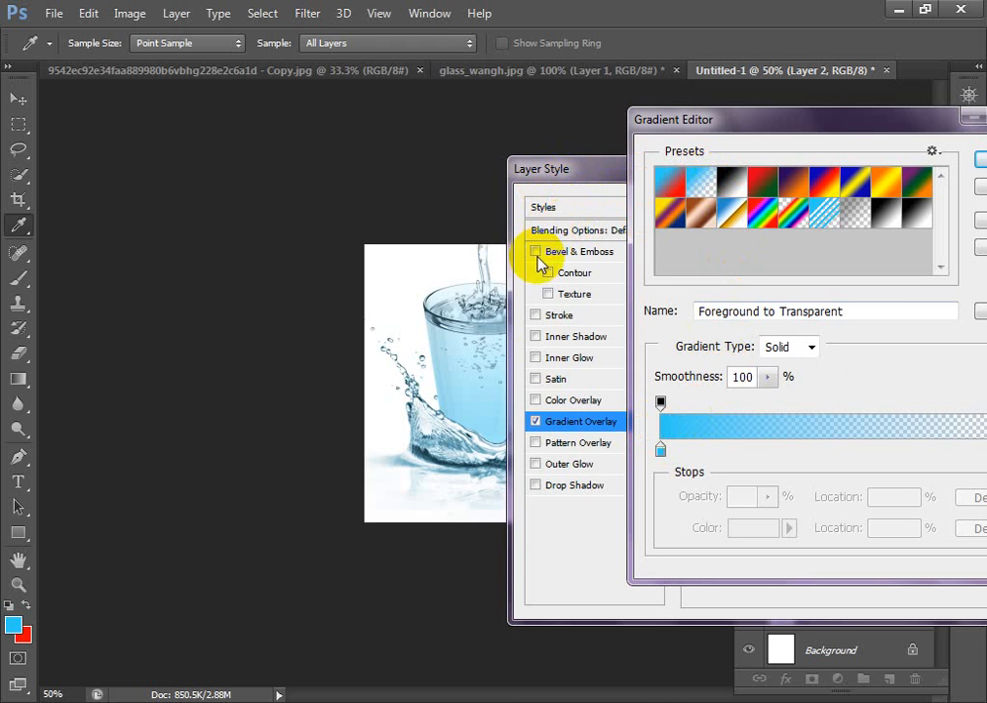
left_click_drag(749, 127, 314, 161)
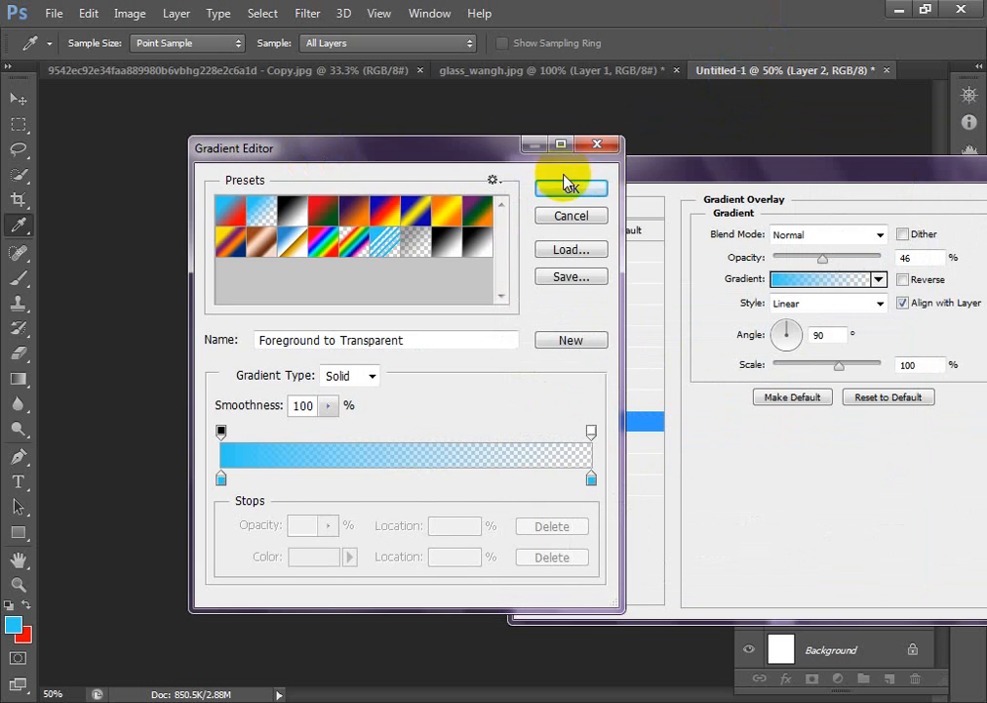
left_click(577, 195)
left_click_drag(715, 183, 512, 191)
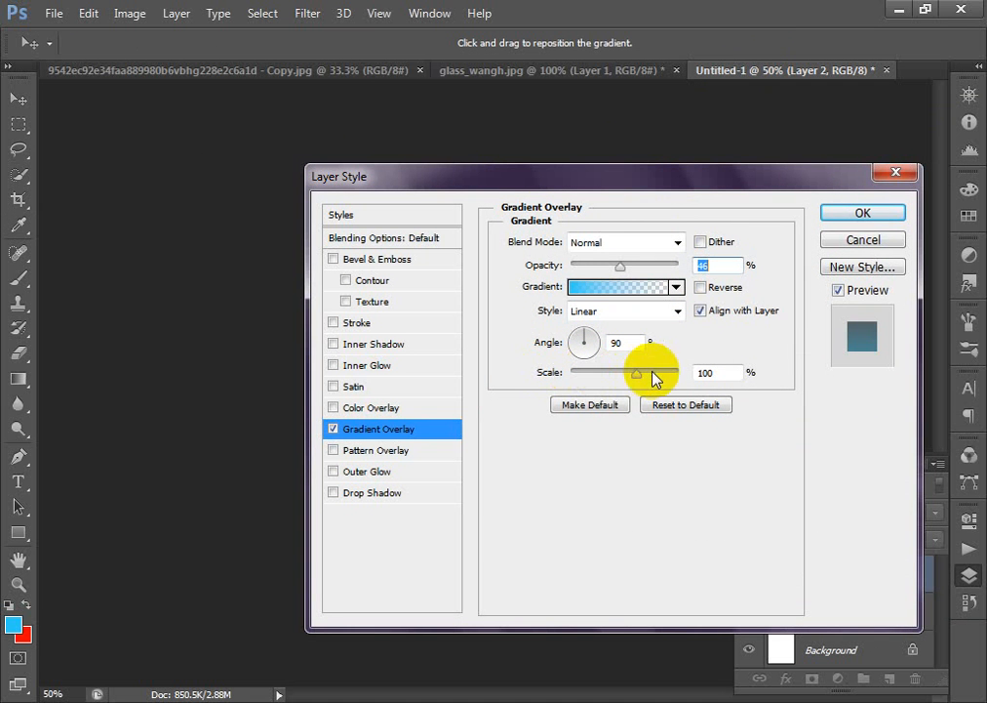
left_click(839, 217)
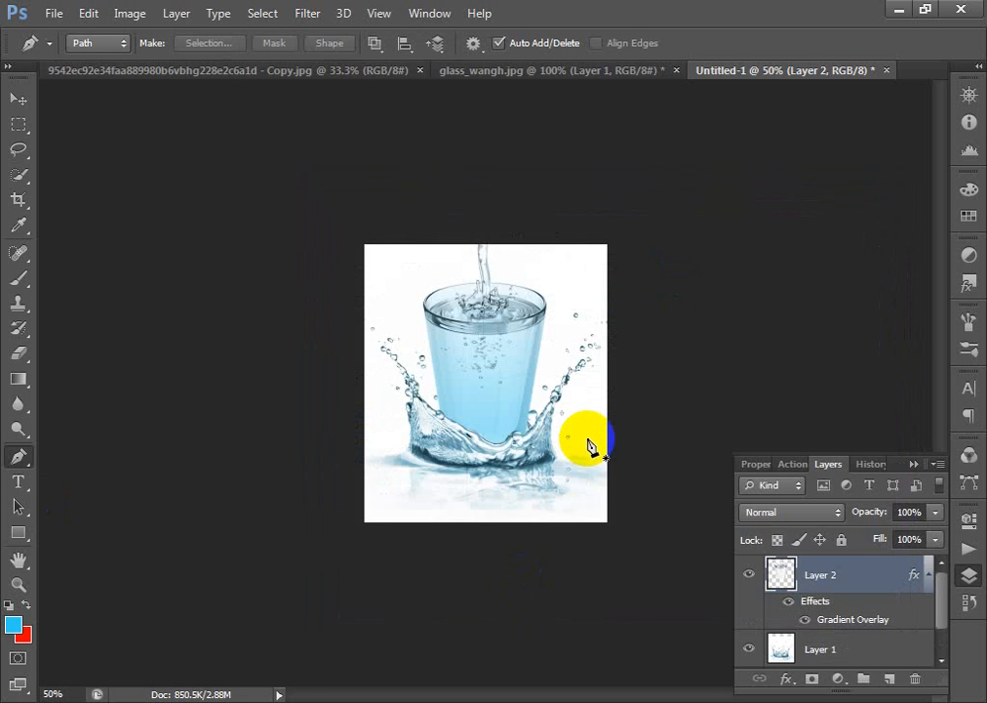
Convert Layer 2's Gradient Overlay effect into its own clipped layer and select that gradient fill layer
left_click_drag(308, 223, 673, 527)
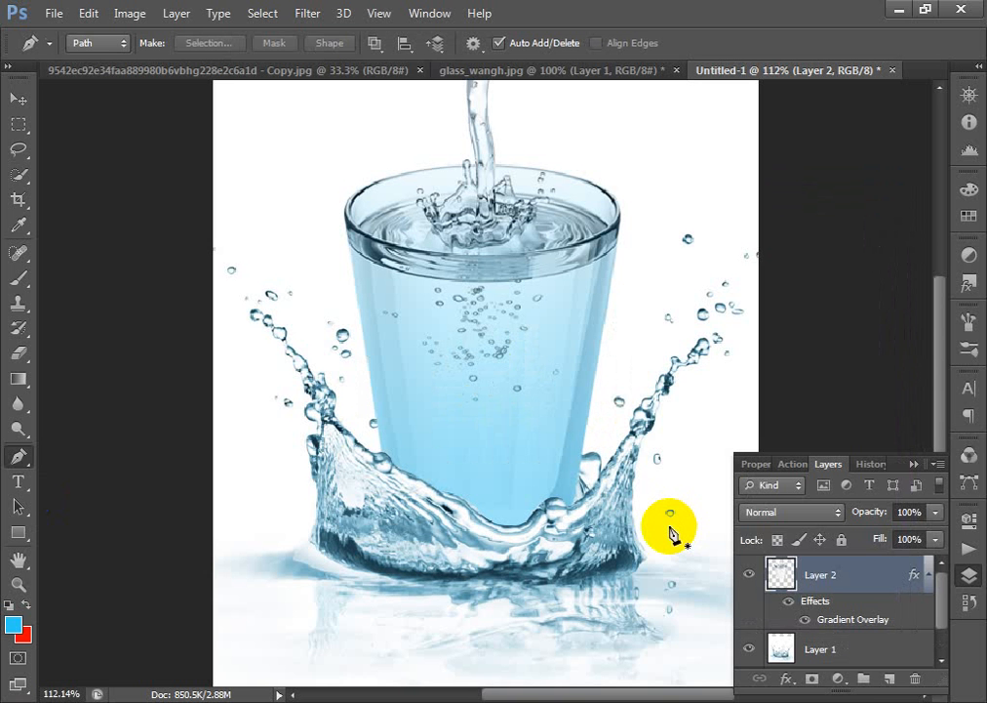
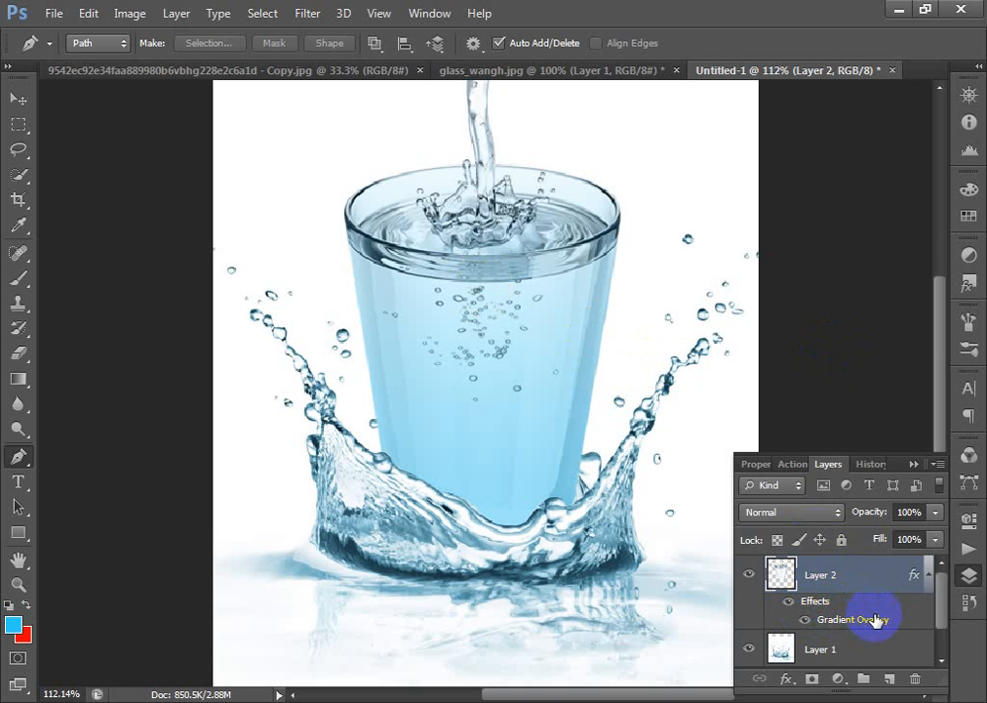
right_click(871, 615)
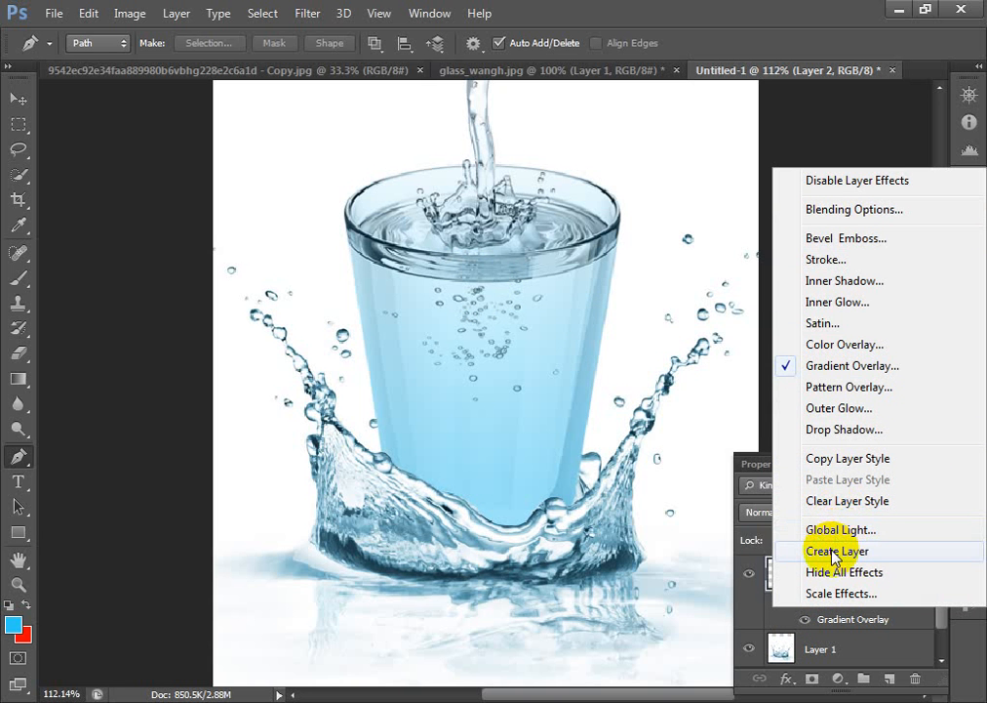
left_click(832, 552)
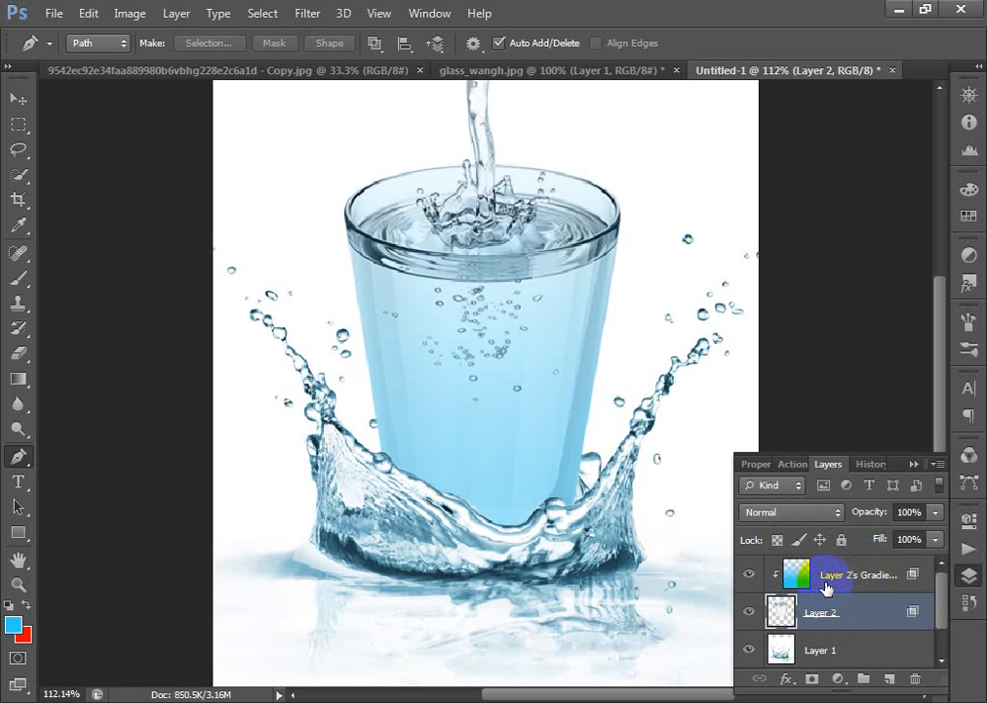
left_click(839, 577)
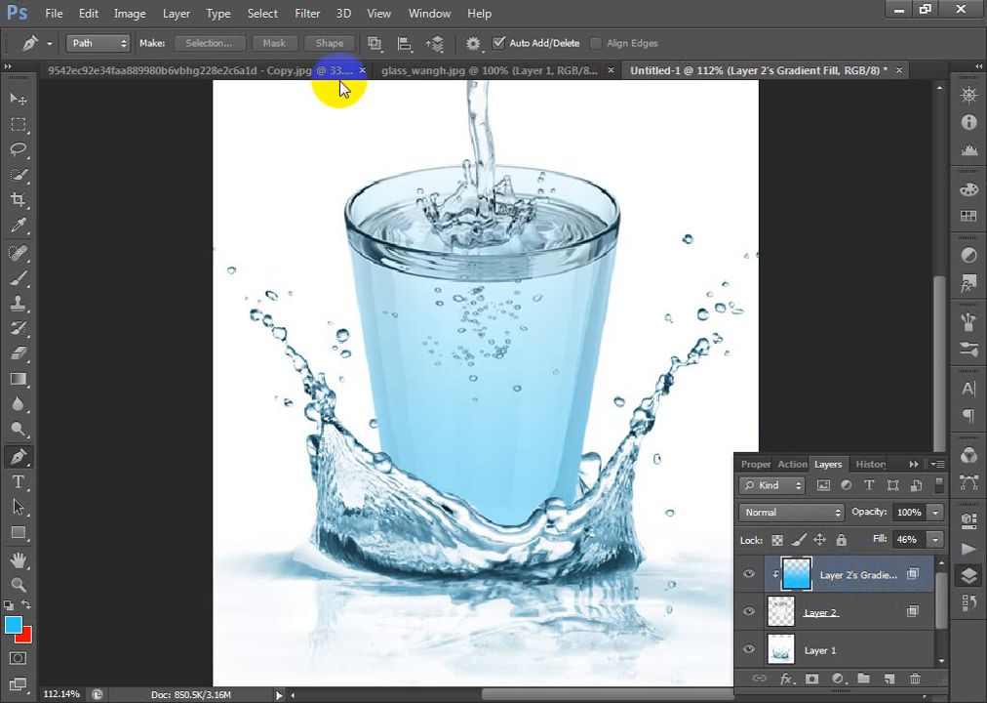
Move the gradient fill layer upward over the glass and scale its height down to 92.75% from its lower edge
left_click(19, 99)
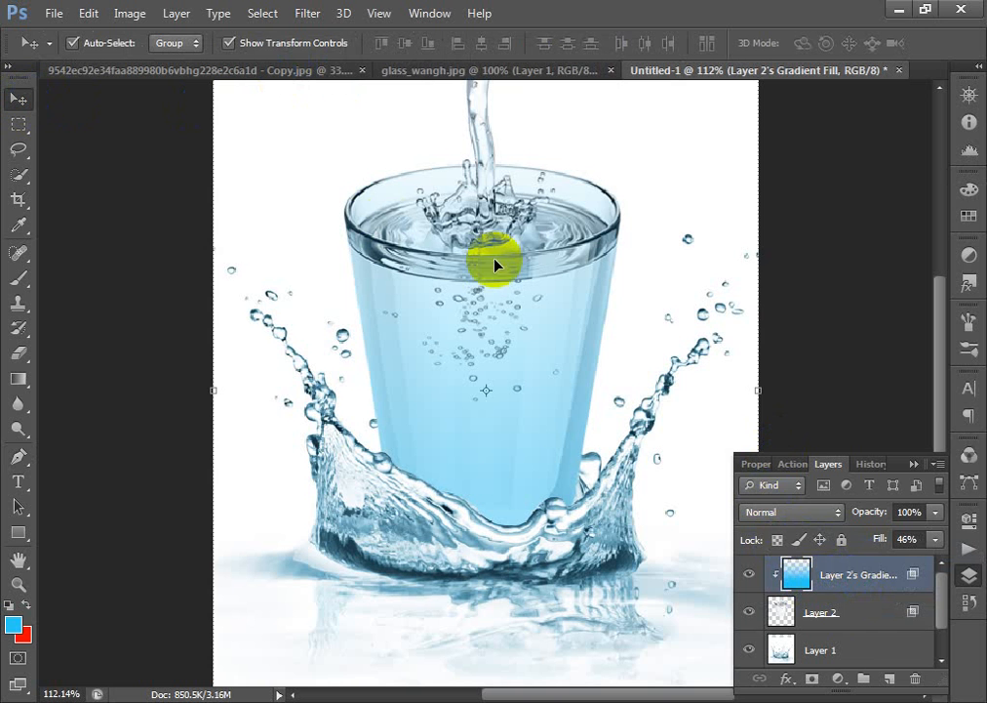
left_click_drag(548, 367, 556, 291)
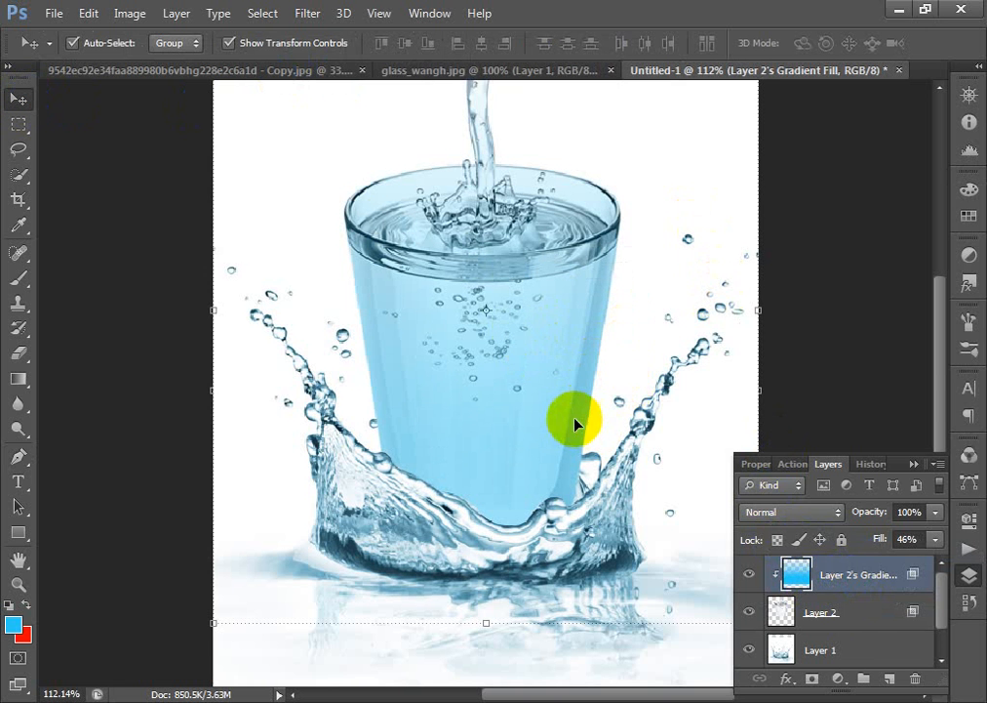
left_click(488, 622)
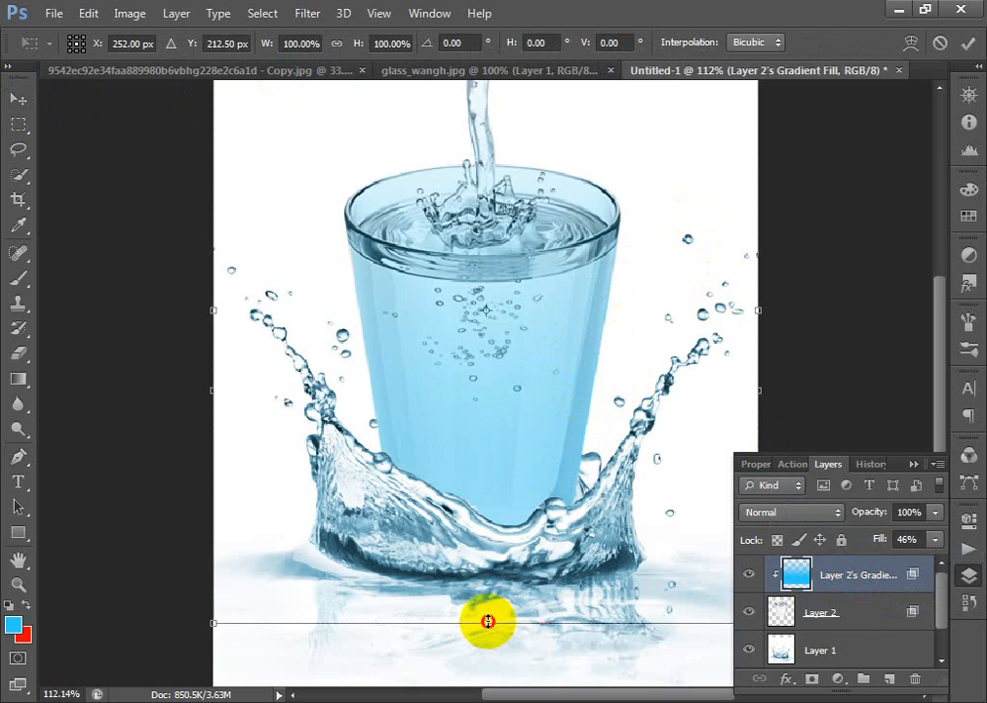
left_click_drag(487, 621, 499, 577)
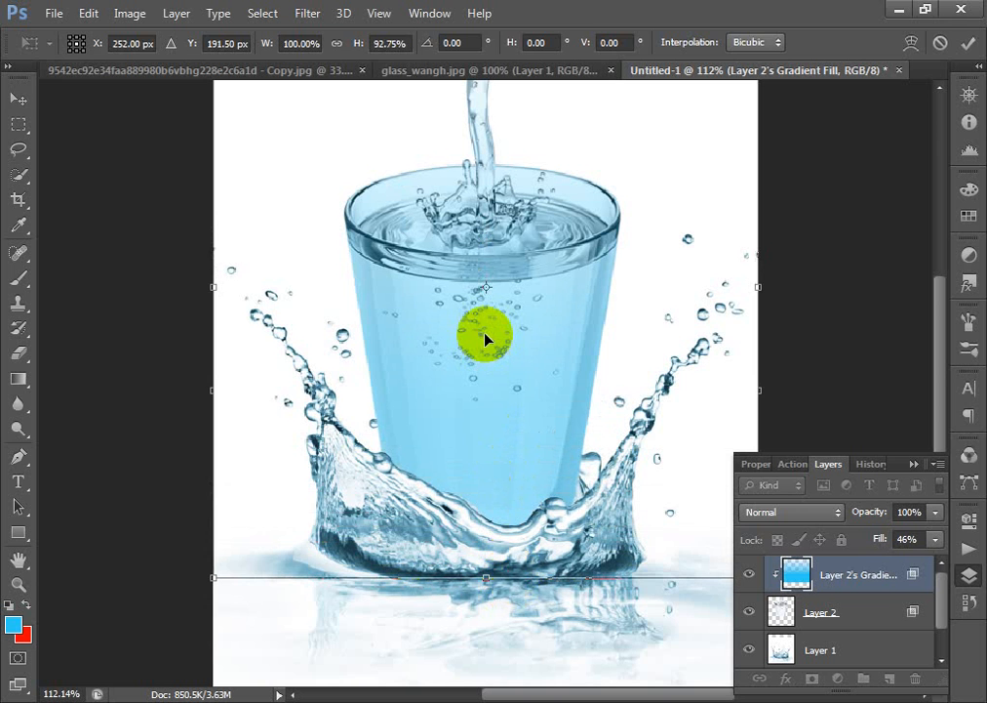
key("Return")
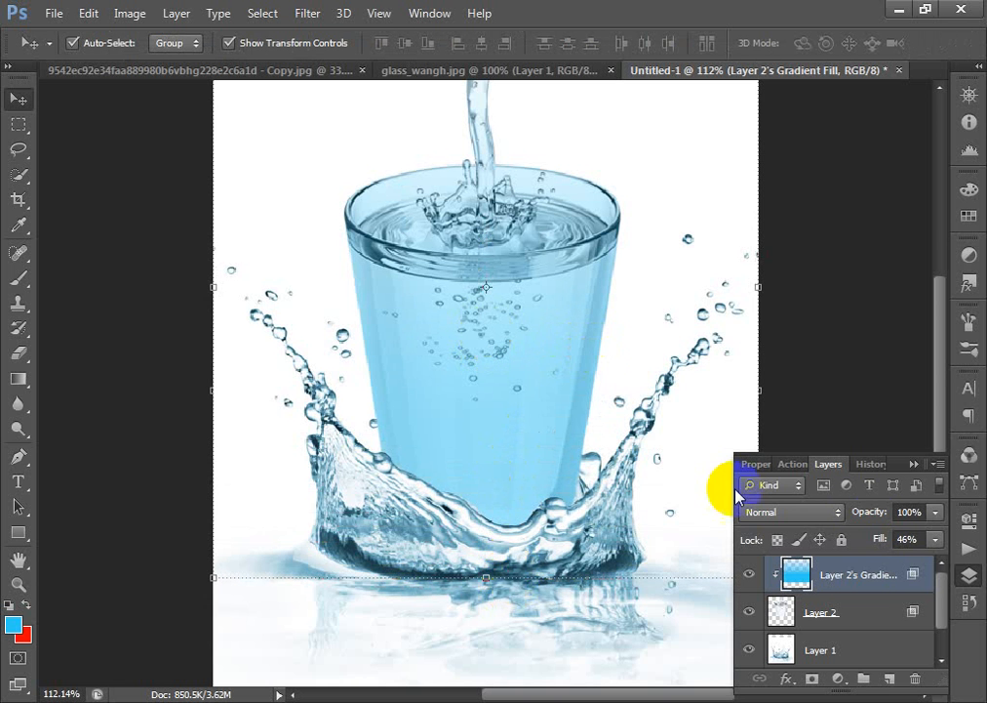
Set the gradient fill layer's opacity to 61%
left_click(934, 514)
left_click_drag(934, 522, 900, 544)
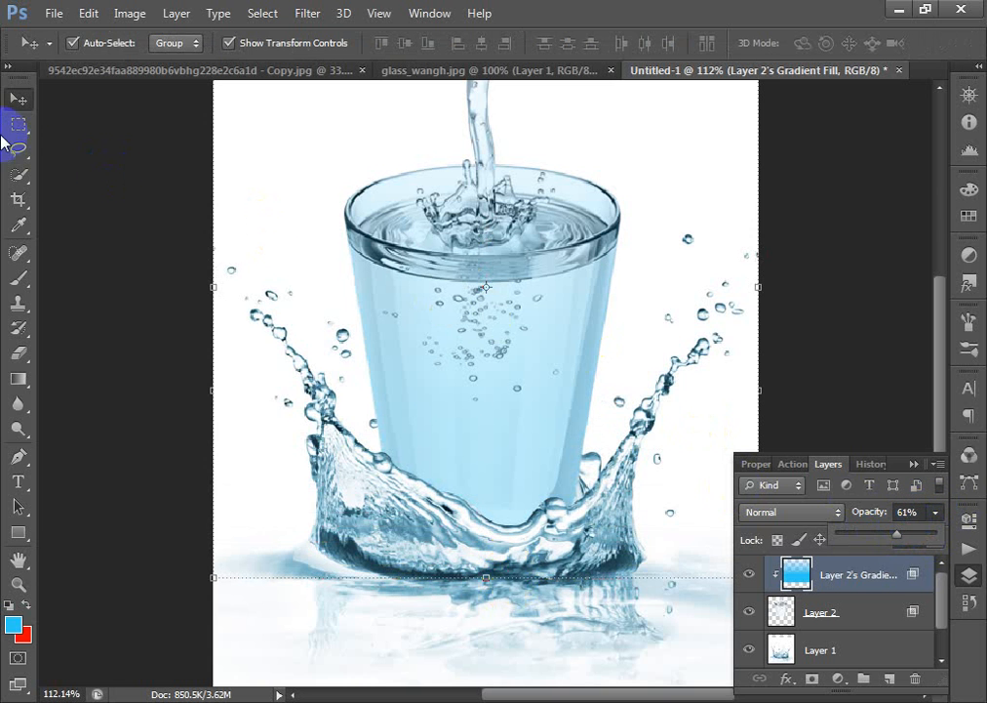
key("ctrl+minus")
key("ctrl+minus")
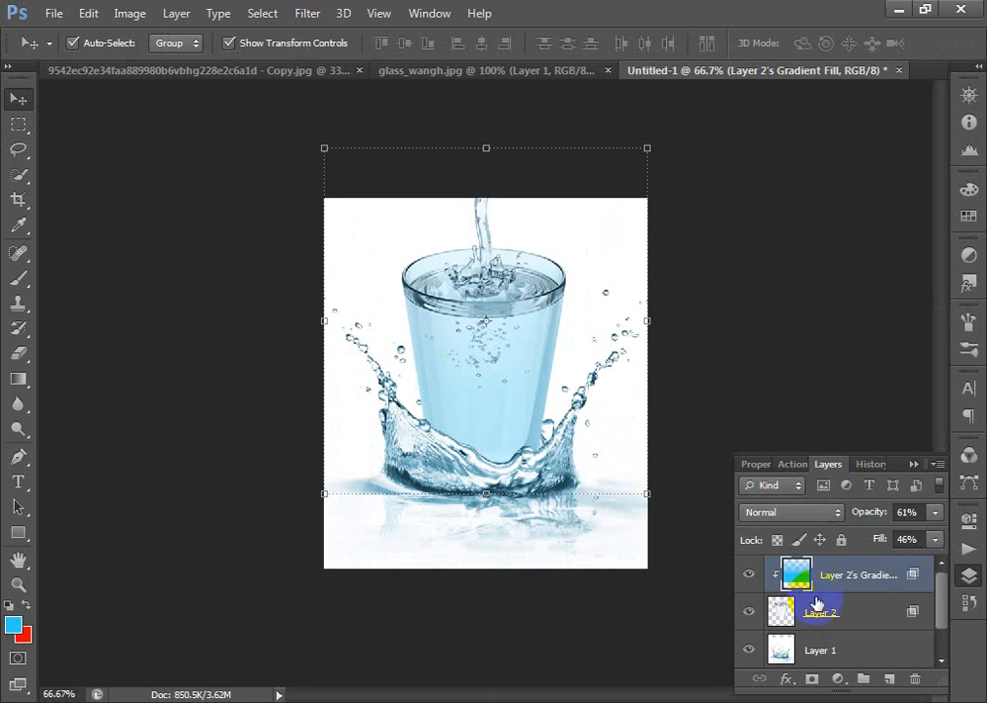
Select the gradient fill, Layer 2, Layer 1 and Background together and merge them into one layer
left_click(867, 610, "shift")
left_click(865, 651, "shift")
scroll(858, 646, "down", 1)
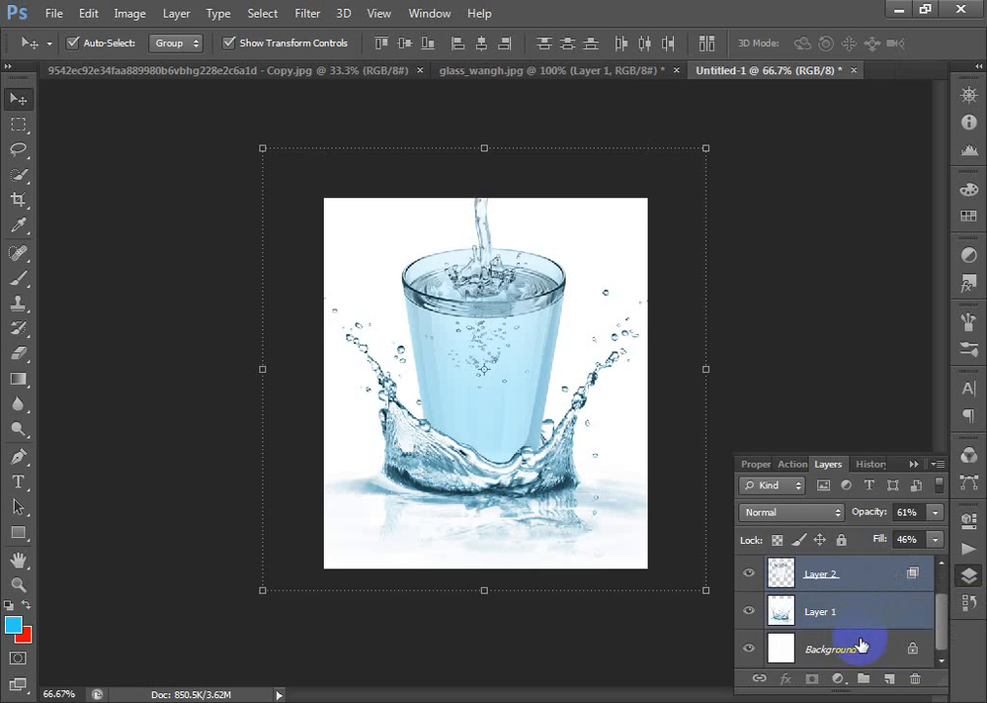
left_click(874, 651, "shift")
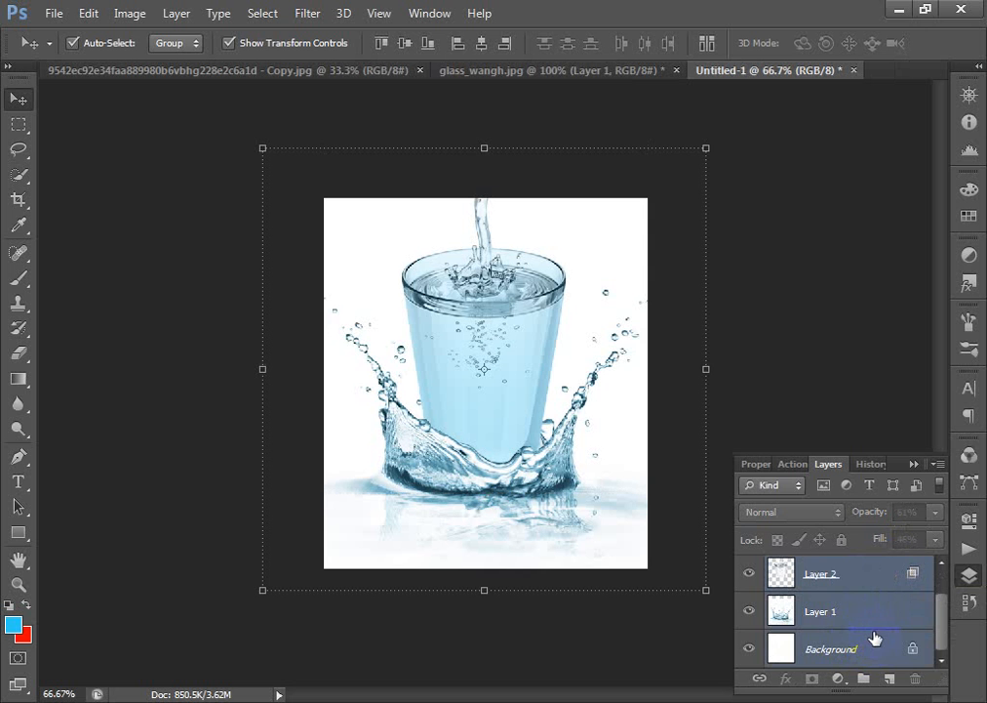
key("ctrl+e")
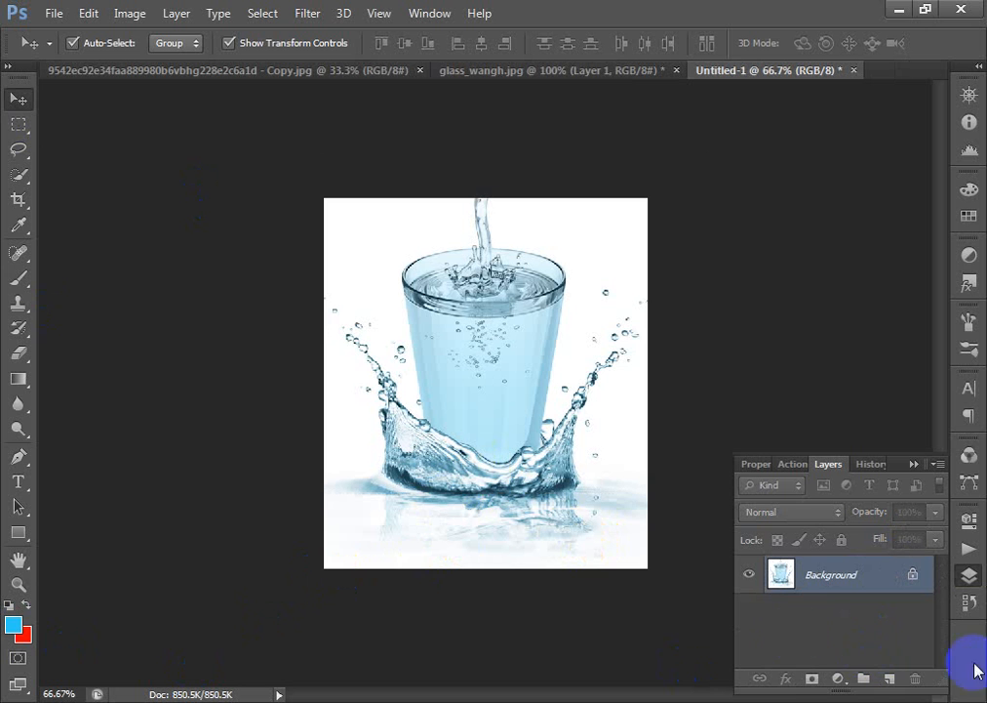
Add an empty layer above the merged Background and enable a Gradient Overlay in its layer style
left_click(890, 680)
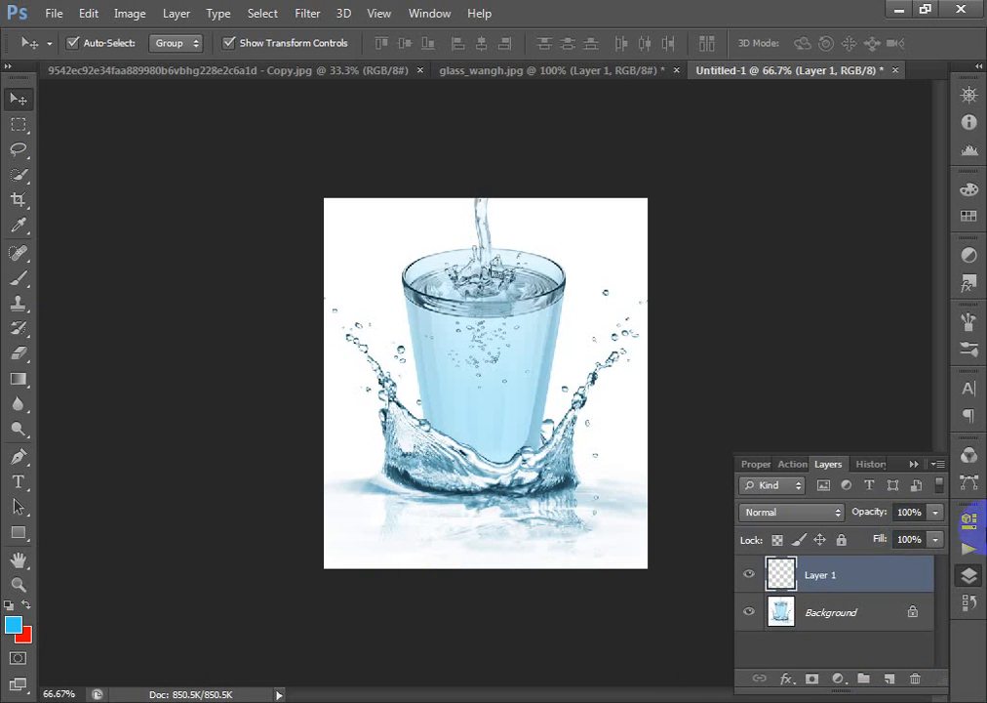
left_click(796, 579)
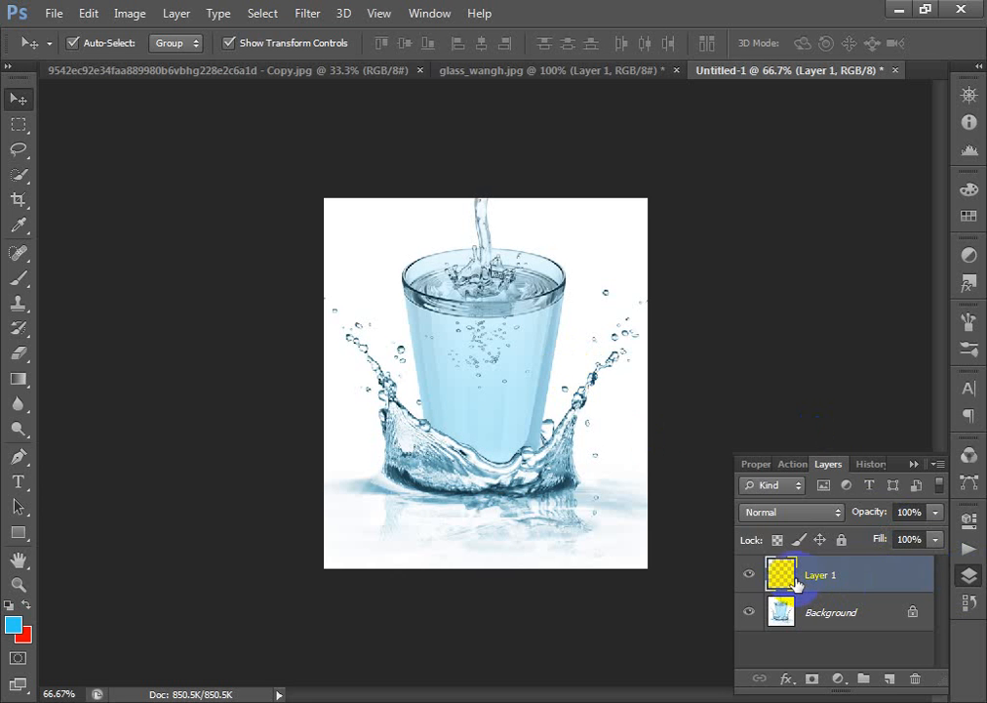
double_click(913, 580)
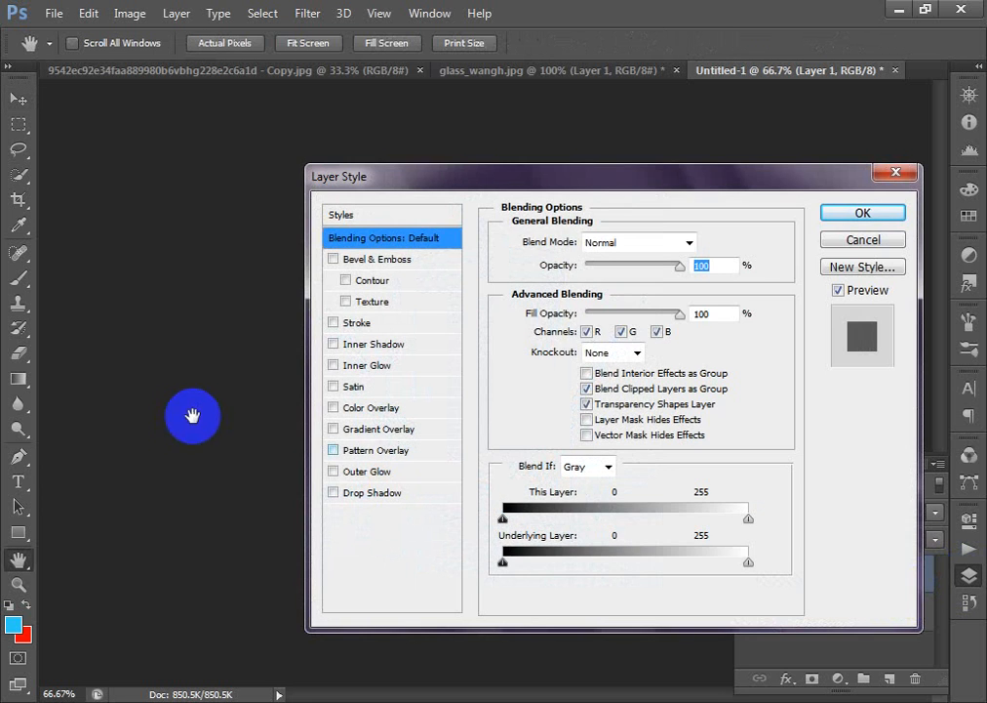
left_click(334, 431)
left_click_drag(485, 183, 428, 251)
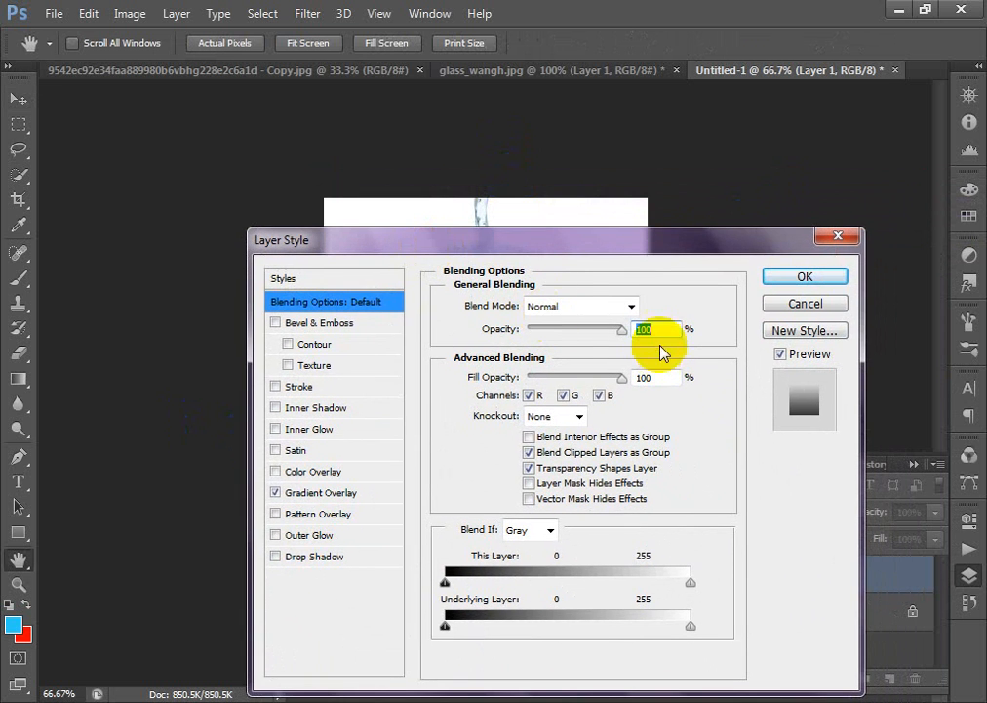
left_click_drag(548, 249, 455, 384)
left_click(406, 490)
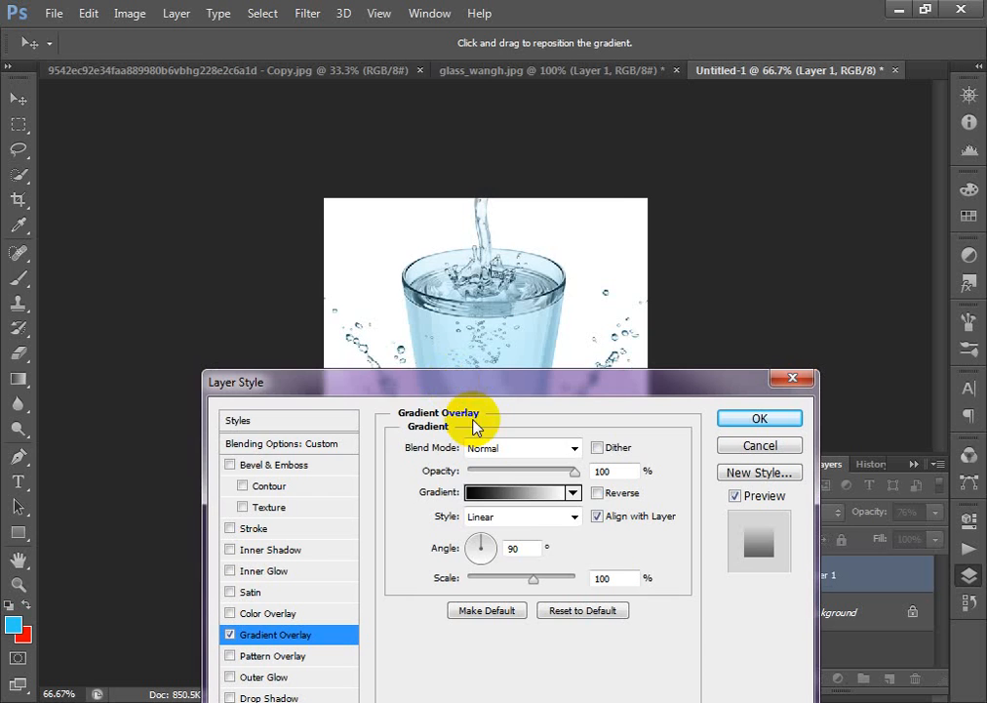
Try the Foreground to Transparent preset as the empty layer's overlay gradient, and delete that layer
left_click(487, 497)
left_click(261, 212)
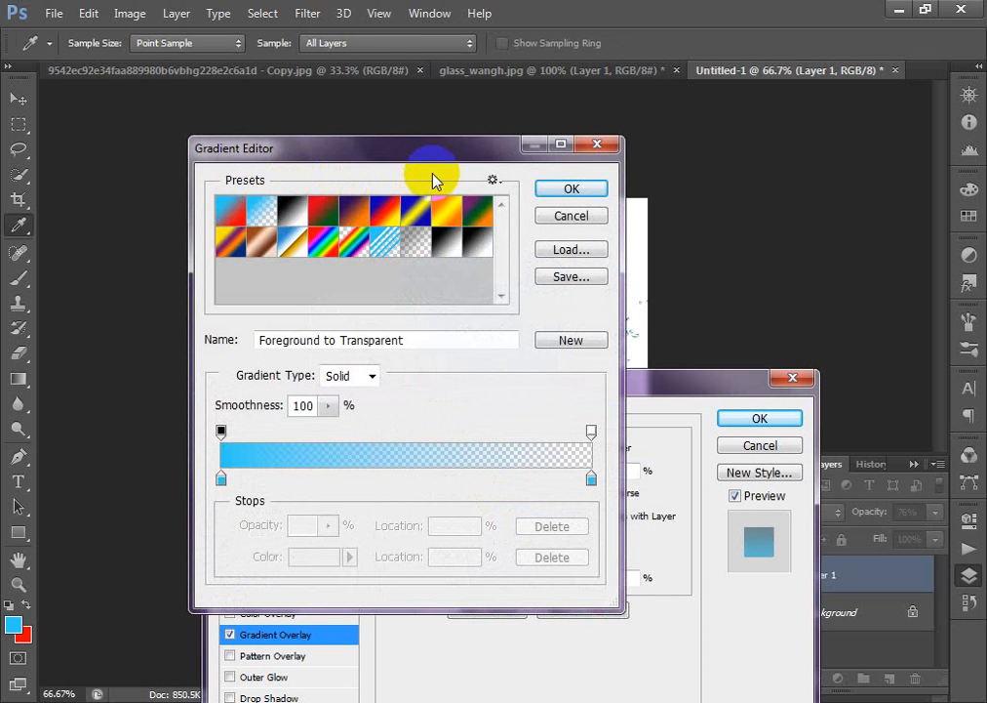
left_click_drag(455, 157, 293, 241)
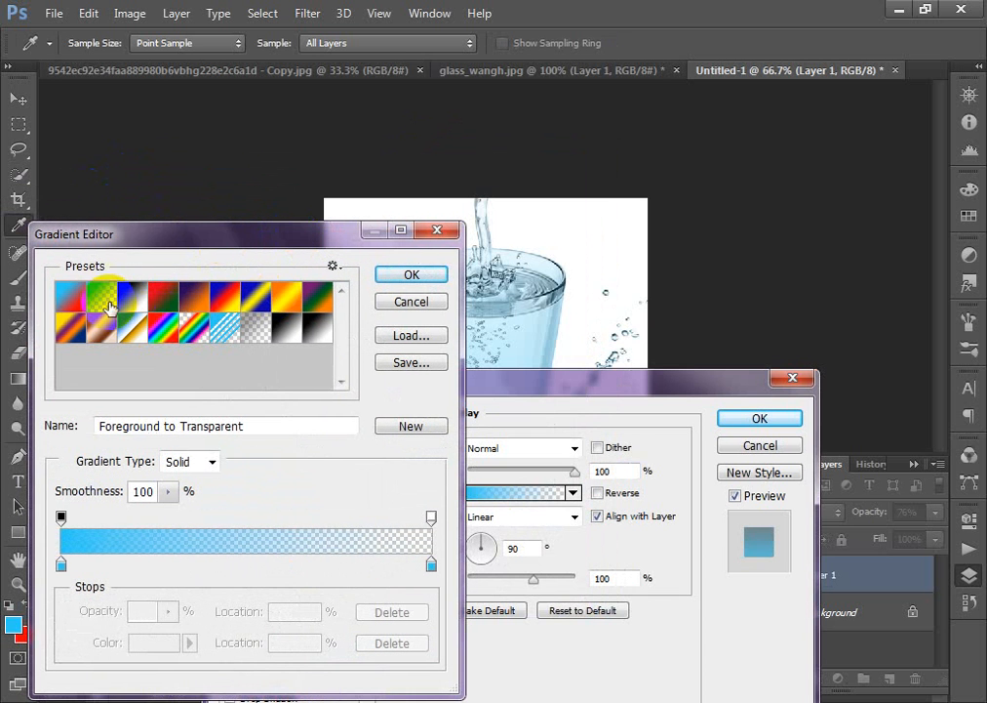
left_click(412, 278)
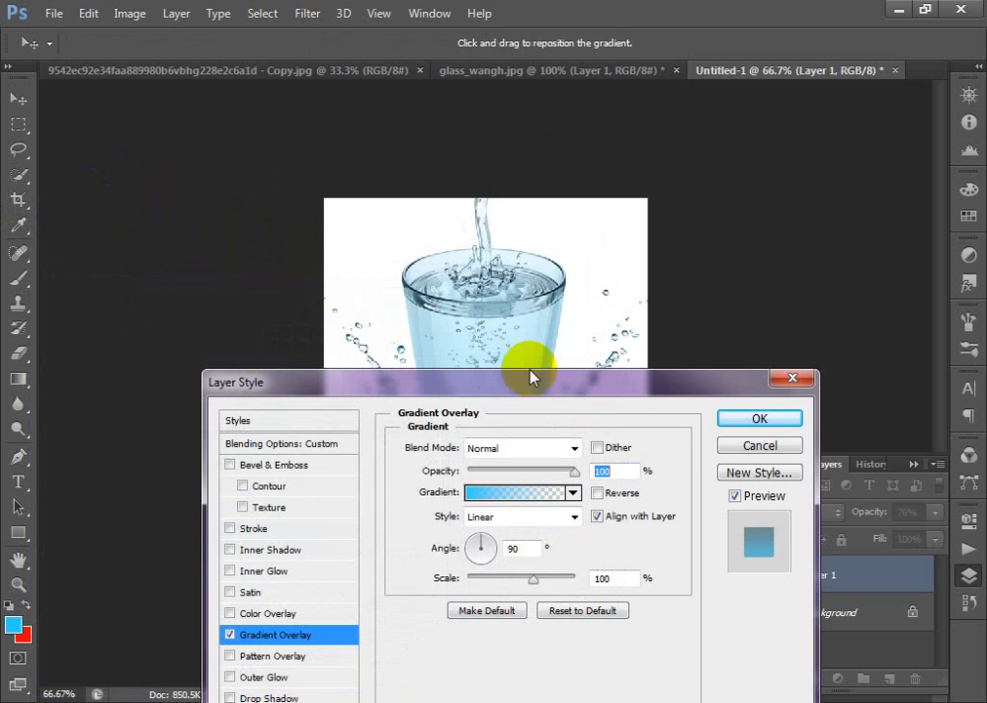
left_click(737, 421)
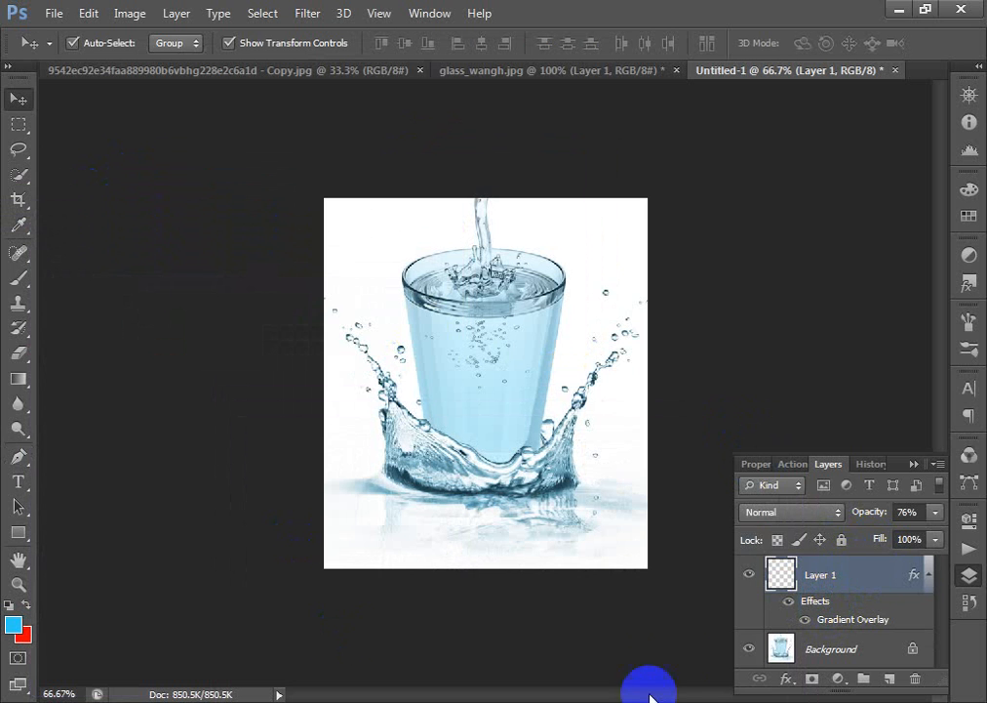
left_click_drag(884, 574, 915, 676)
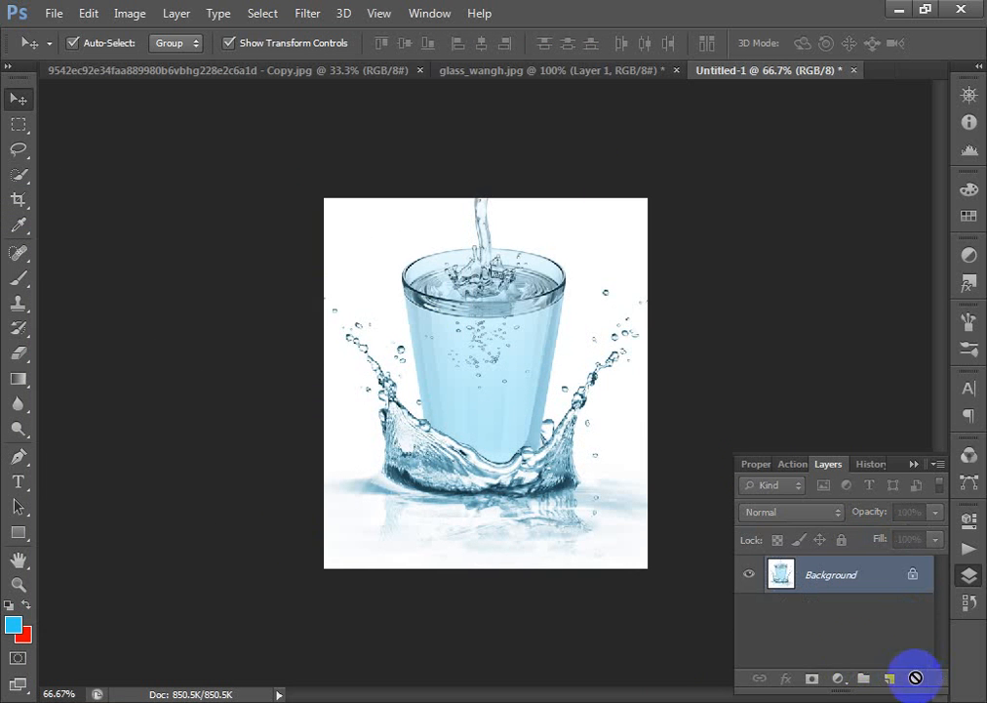
Convert the locked Background into a regular layer and enable a Gradient Overlay in its layer style
double_click(878, 584)
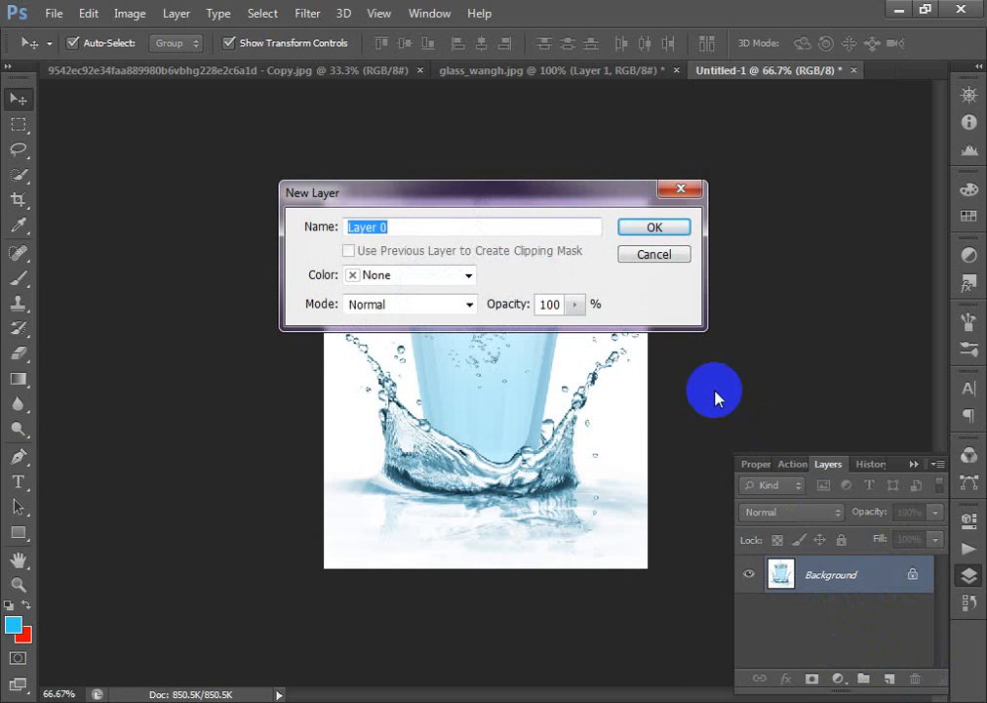
left_click(653, 229)
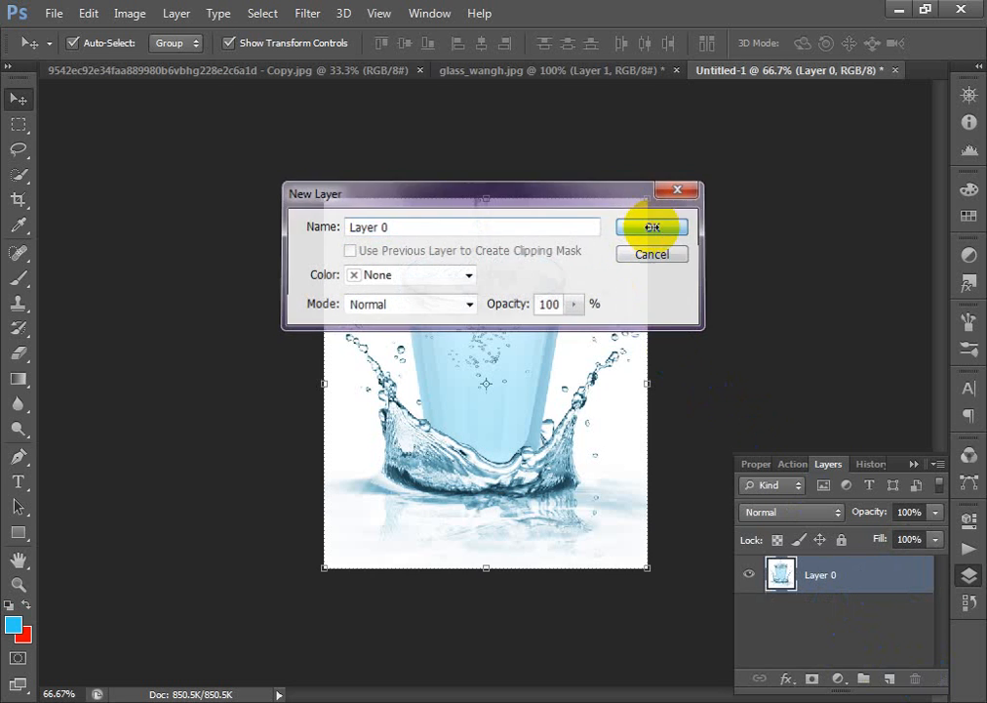
double_click(862, 583)
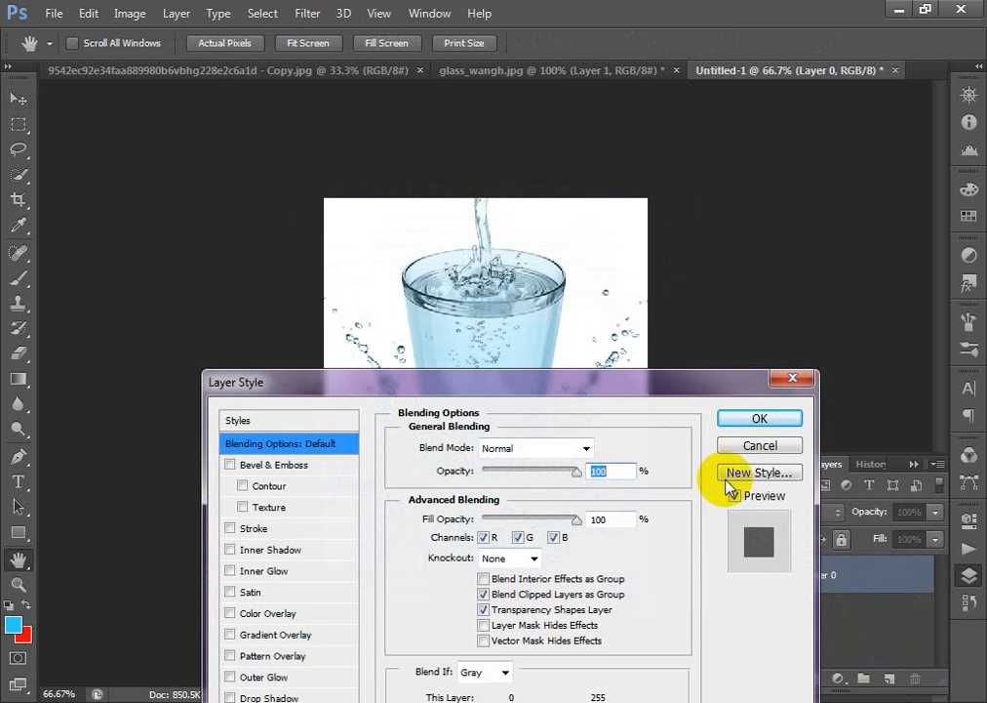
left_click_drag(419, 389, 476, 256)
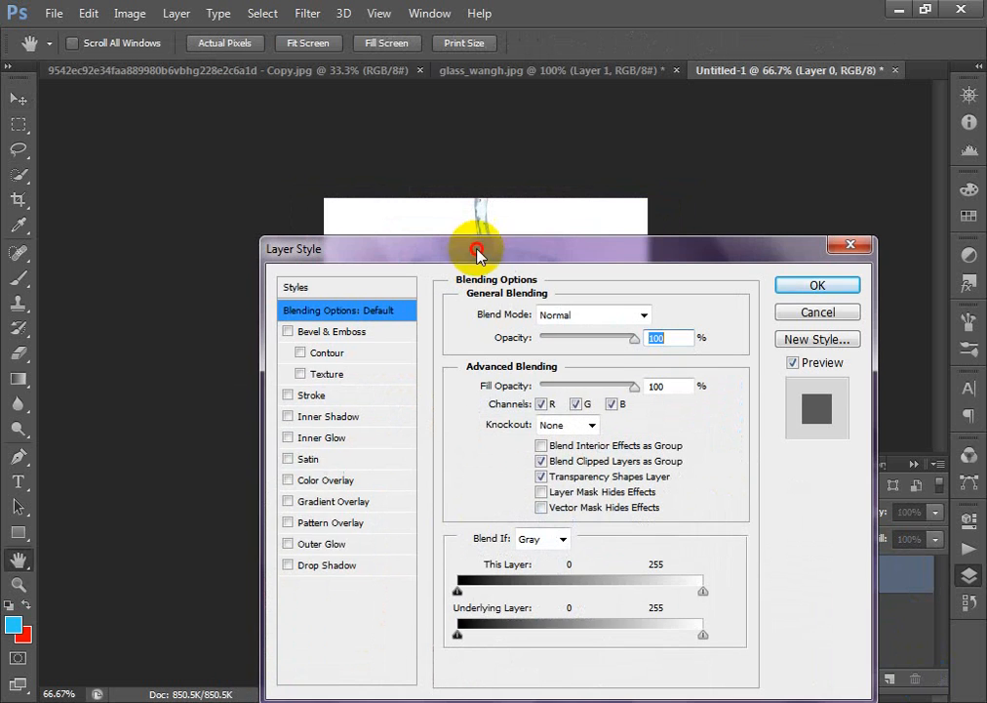
left_click(302, 500)
left_click_drag(459, 248, 697, 323)
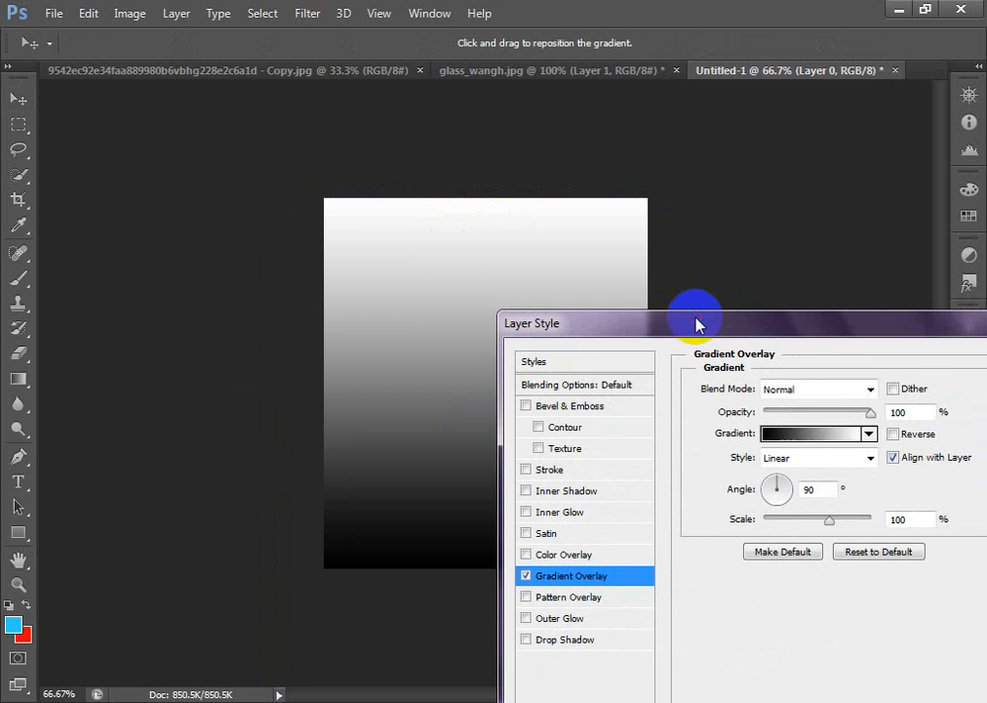
Set the Gradient Overlay's opacity to 36% and choose the Foreground to Transparent preset as its gradient
left_click(776, 414)
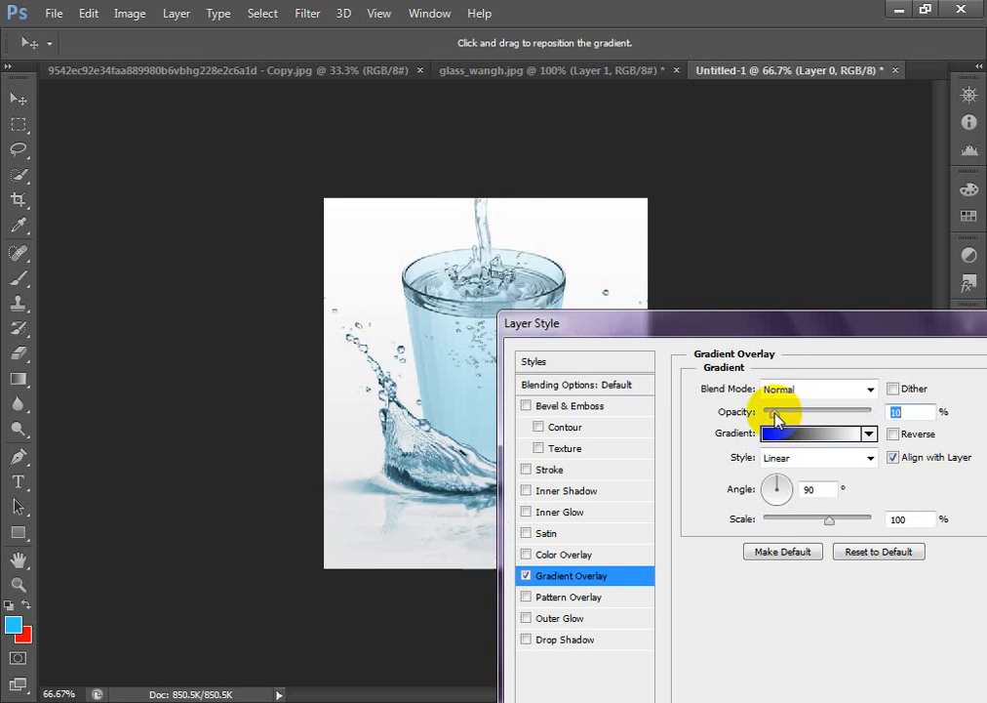
left_click_drag(776, 414, 802, 408)
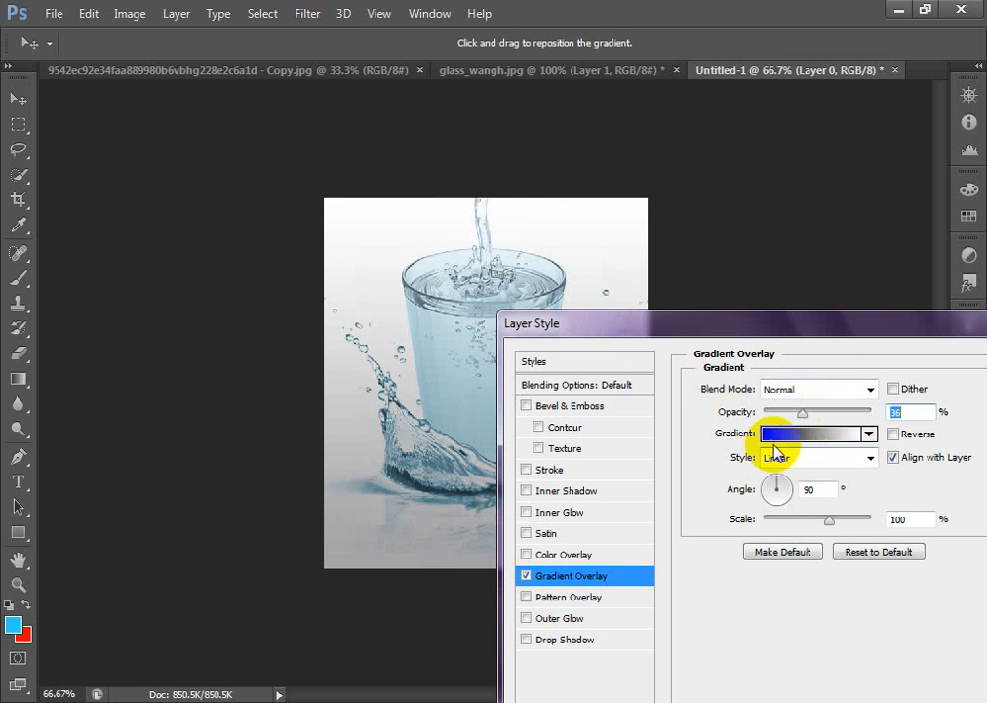
left_click(782, 438)
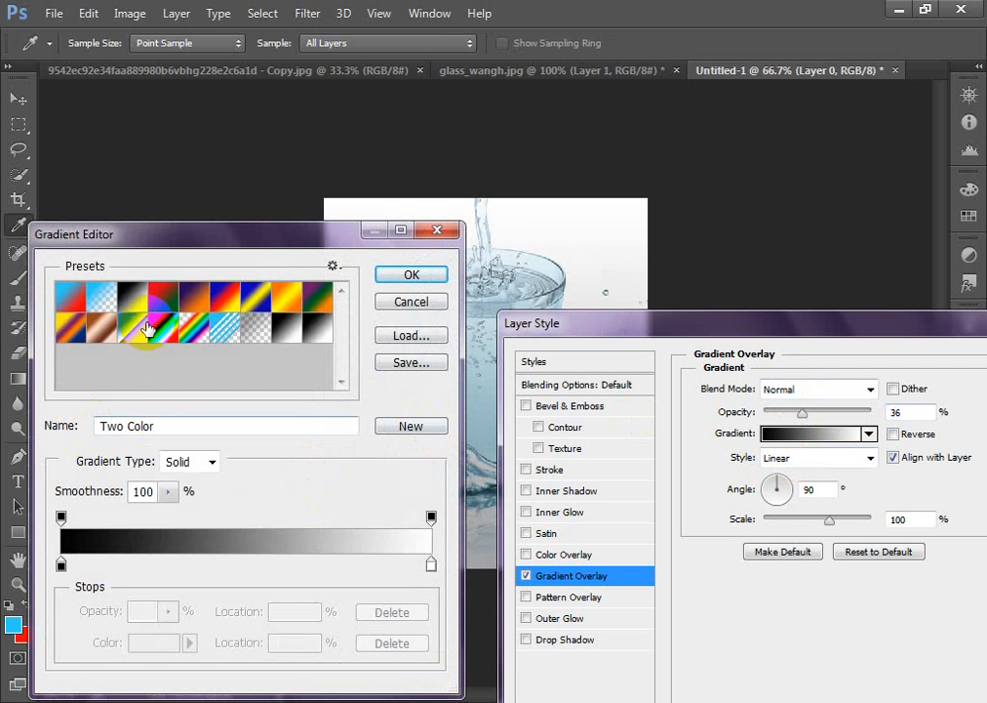
left_click(103, 299)
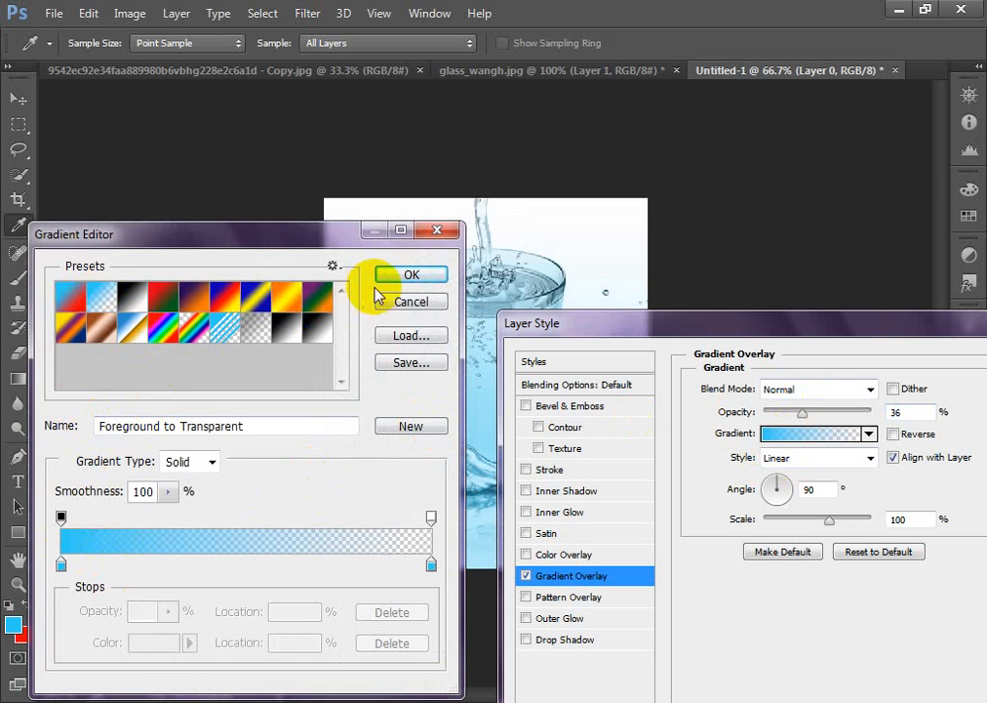
left_click(406, 282)
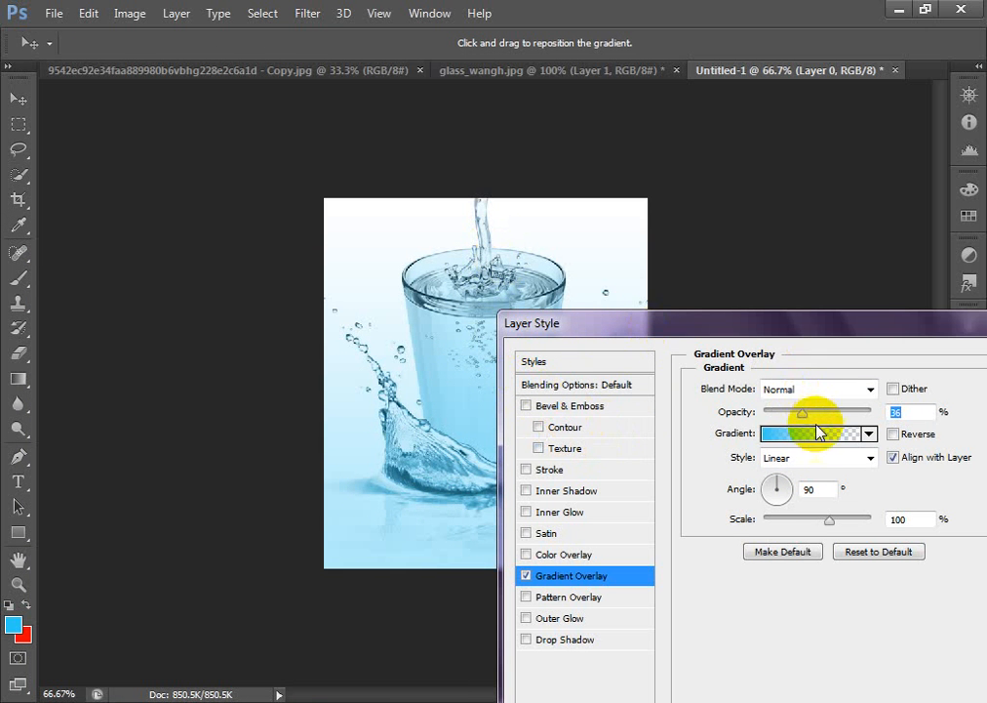
Swap the end stops of the overlay gradient so it runs from transparent at 0% to opaque blue at 100%
left_click(777, 441)
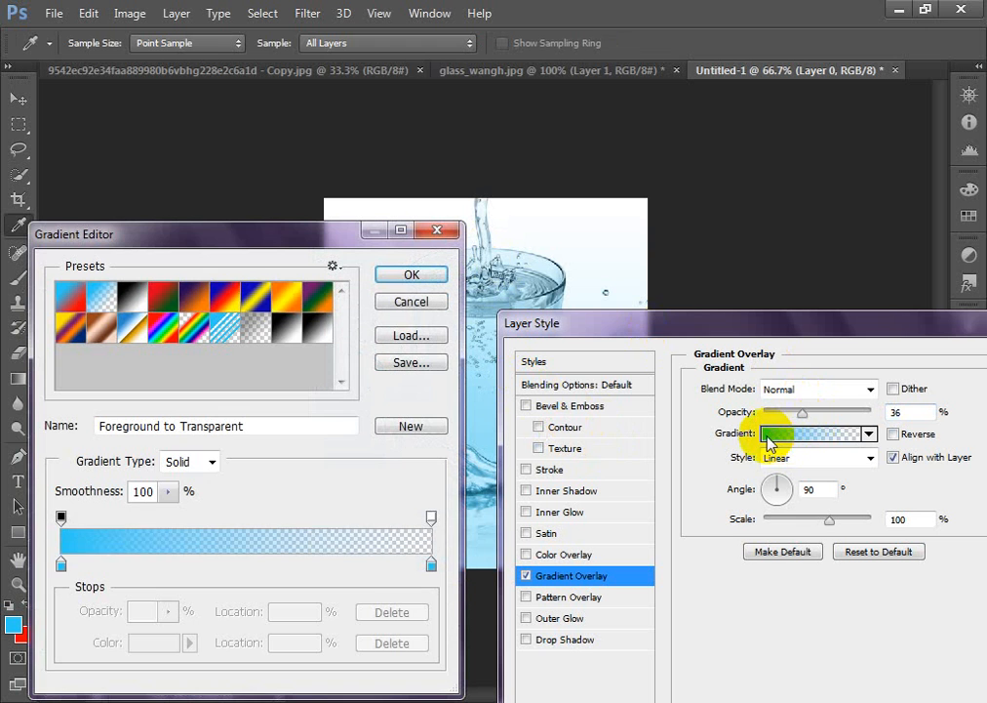
left_click_drag(59, 566, 355, 568)
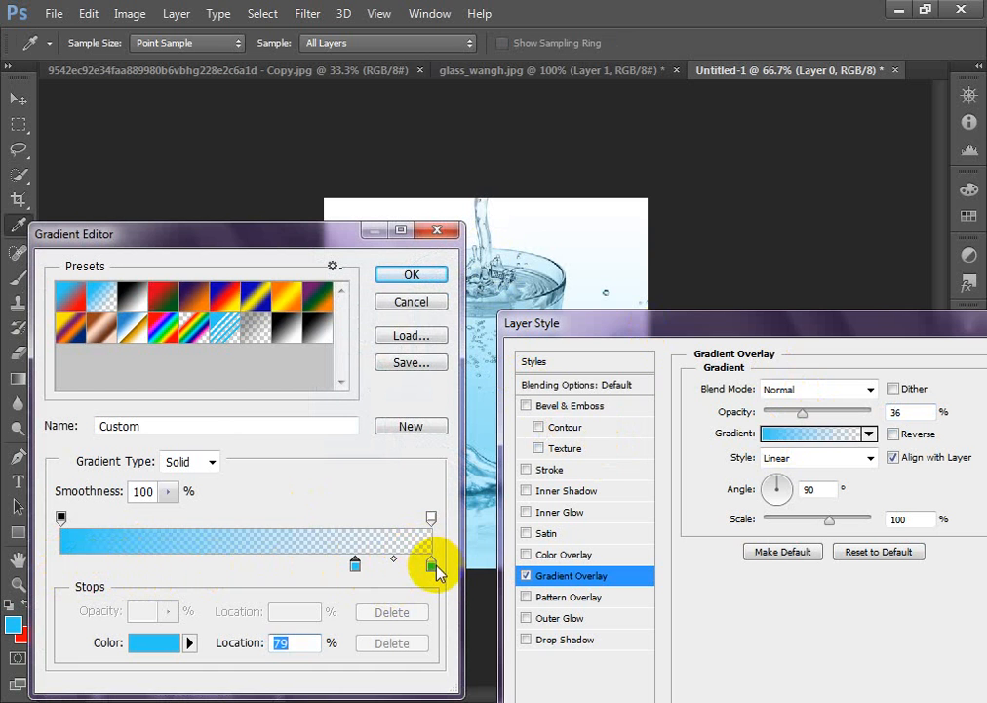
left_click_drag(432, 566, 59, 568)
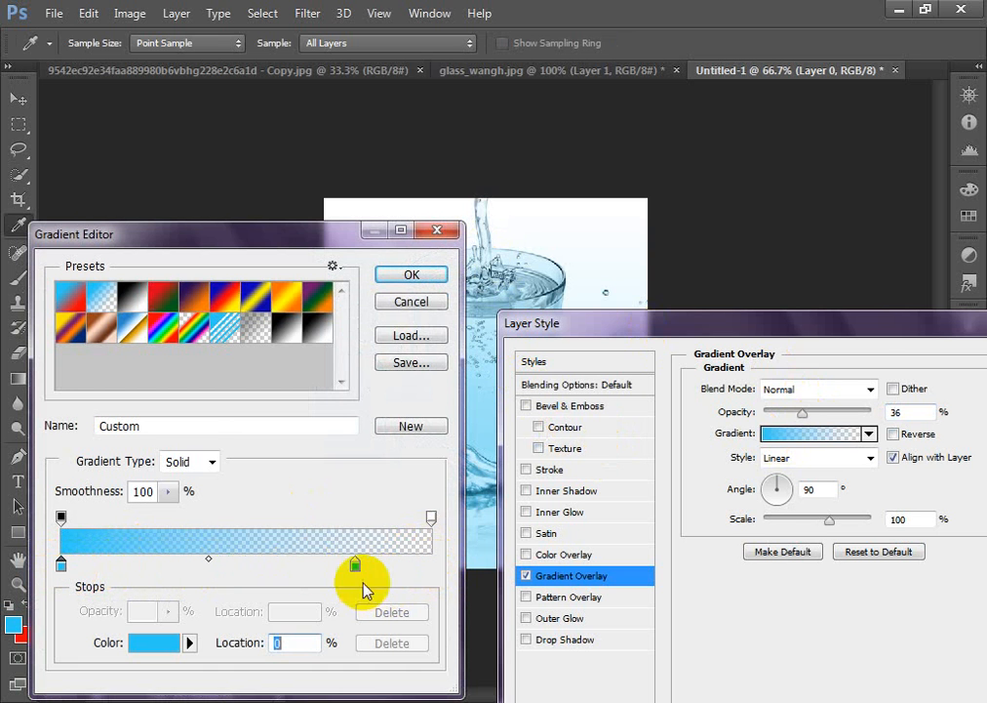
left_click_drag(353, 570, 432, 566)
left_click_drag(431, 517, 178, 519)
left_click_drag(60, 518, 432, 520)
left_click_drag(179, 518, 22, 485)
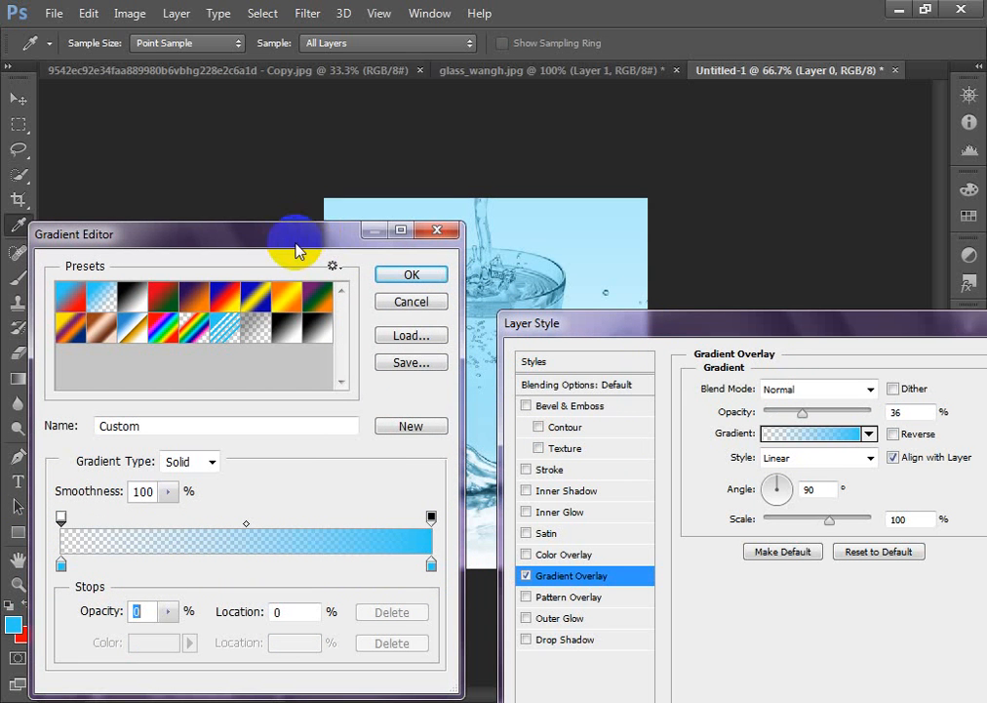
left_click_drag(293, 249, 795, 314)
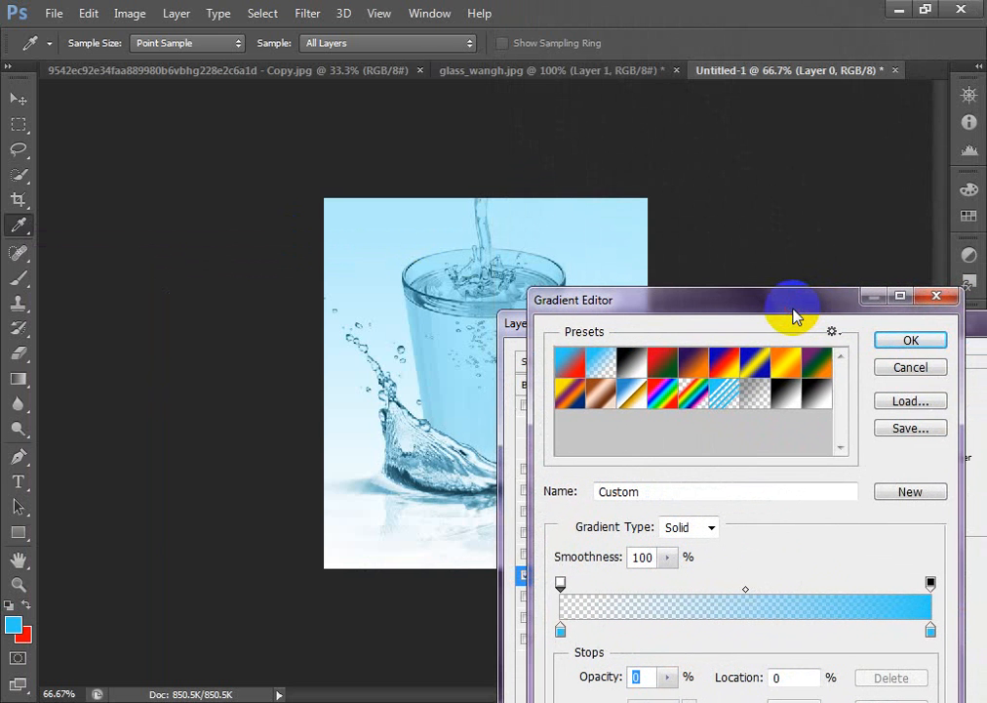
left_click(910, 342)
Dismiss the Windows hard disk warning and apply the Gradient Overlay layer style
left_click_drag(805, 332, 672, 330)
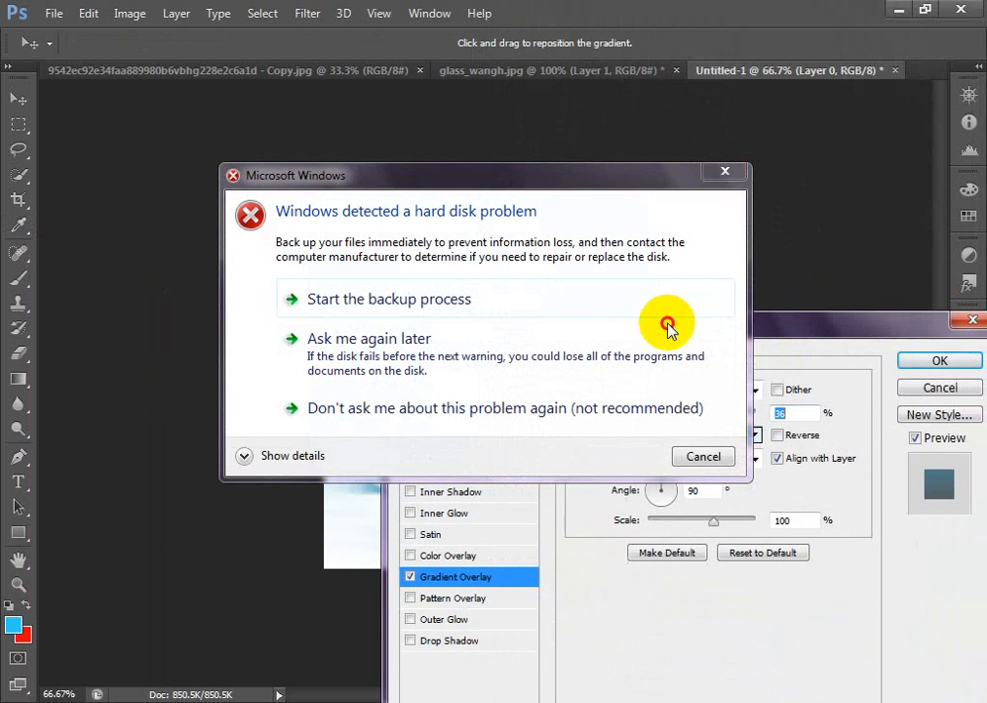
left_click(705, 457)
left_click(912, 359)
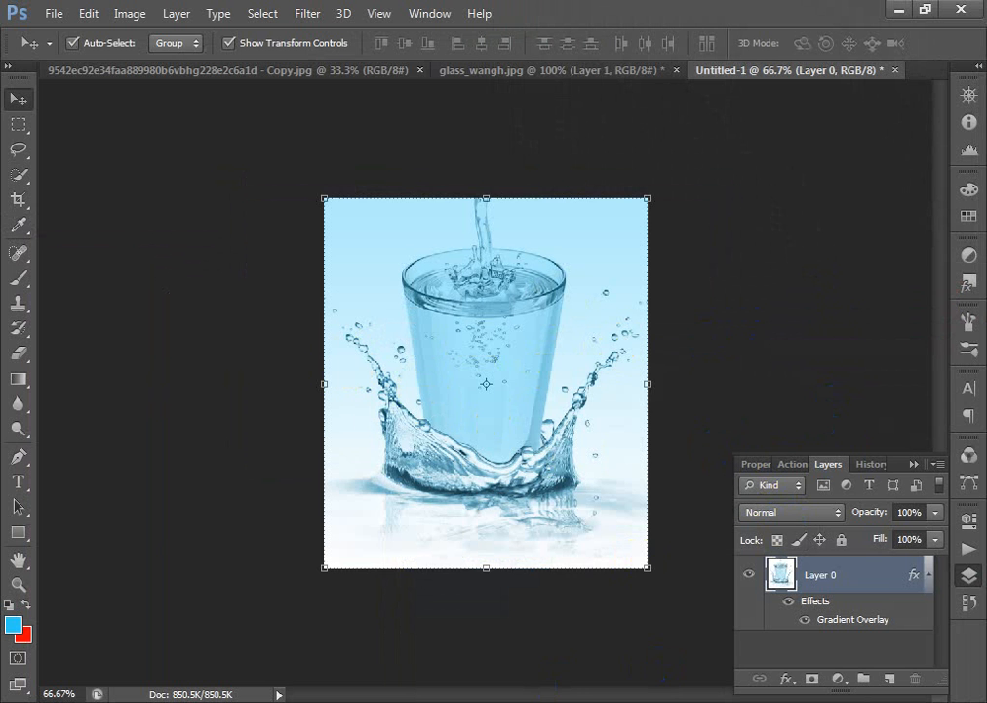
Add the text "Water splsh efect" in The Brandy at 24 pt on the reflection below the splash
left_click(18, 481)
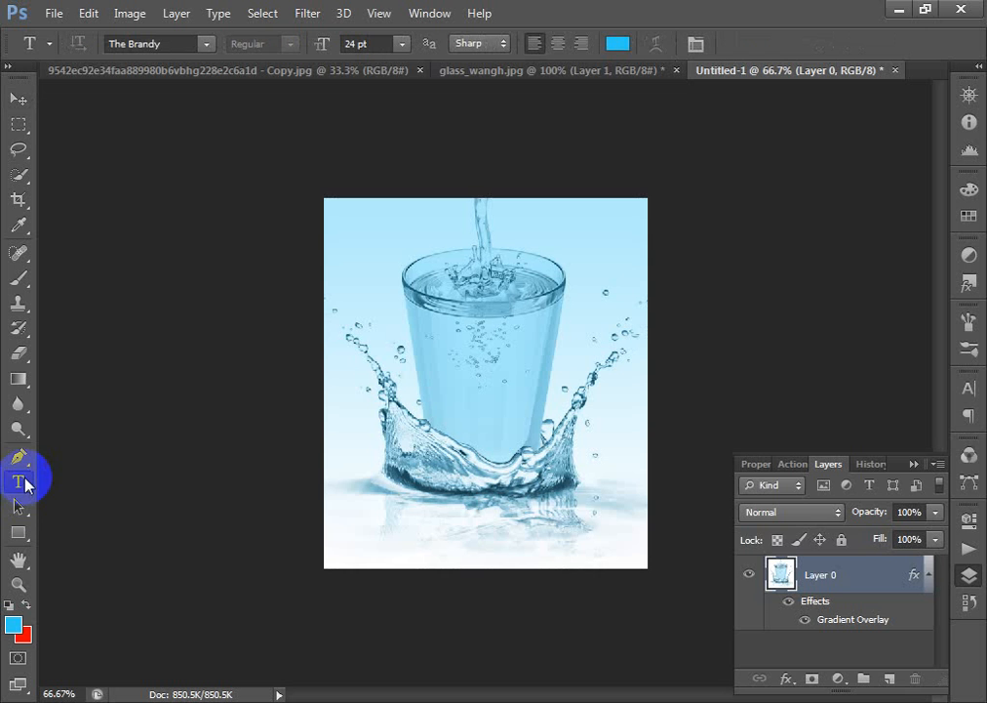
left_click(391, 515)
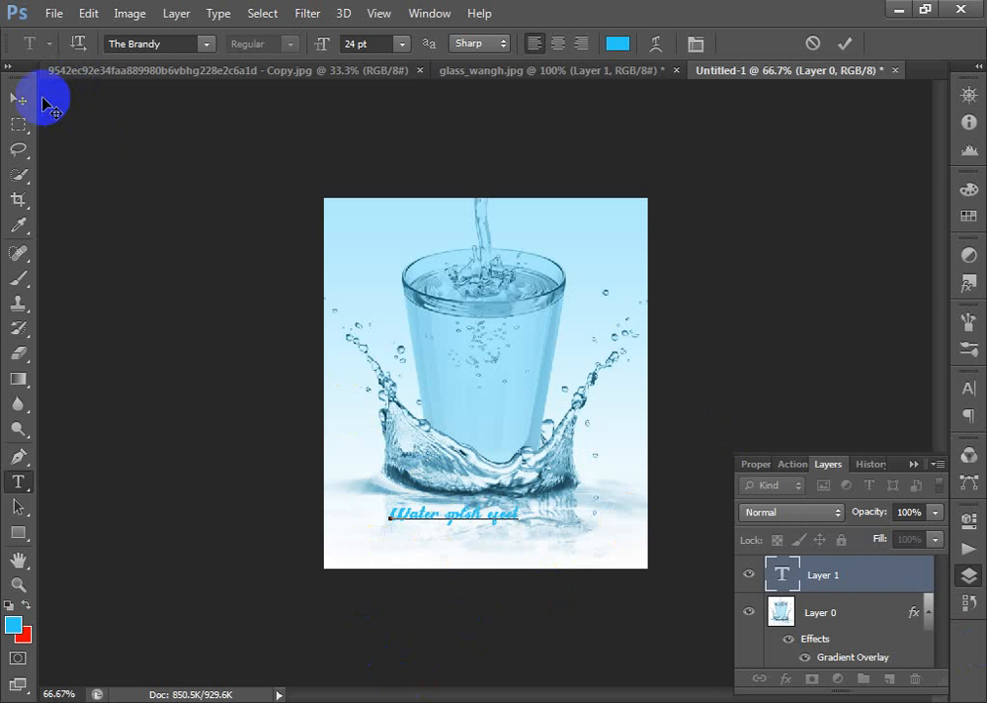
left_click(18, 99)
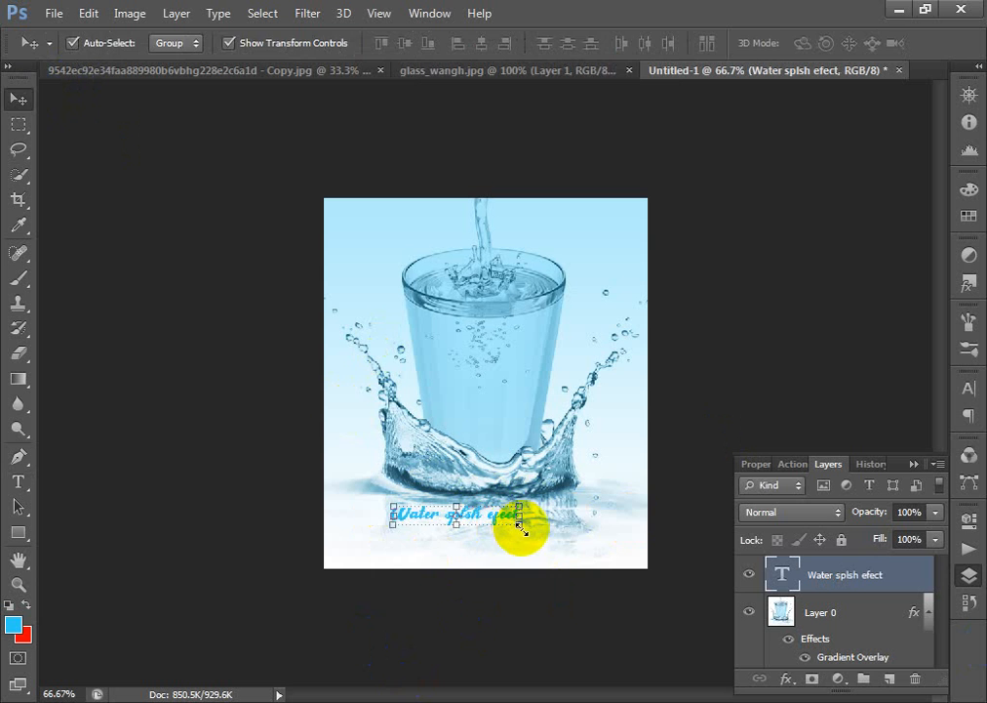
Enlarge the text to about 147% width and 204% height, and reduce its height slightly to fit below the splash
left_click_drag(520, 526, 581, 552)
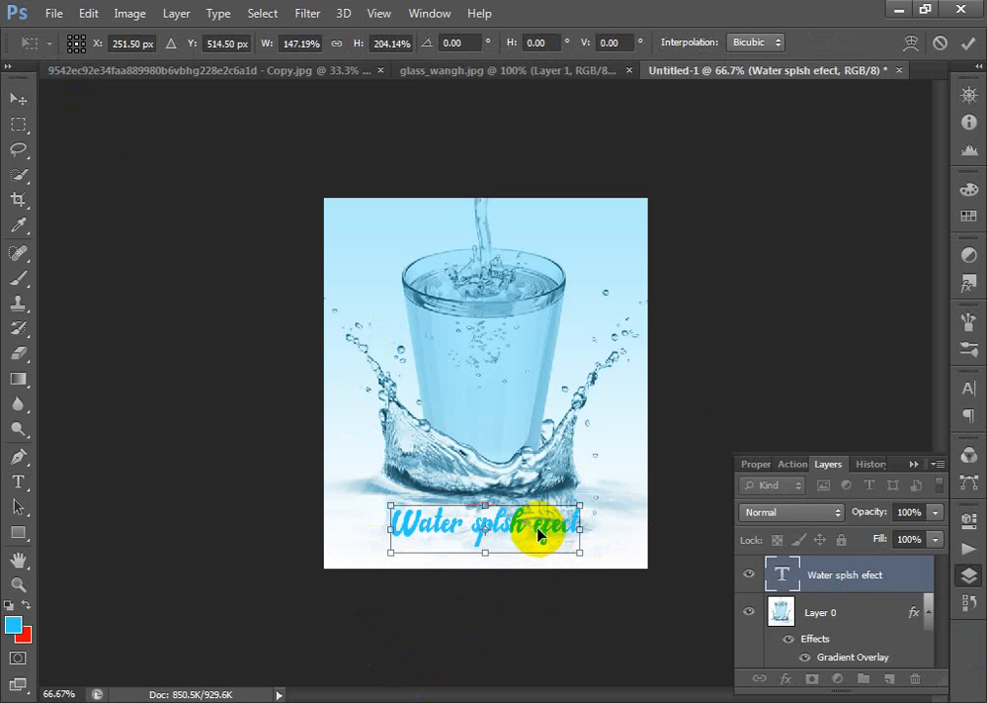
key("Return")
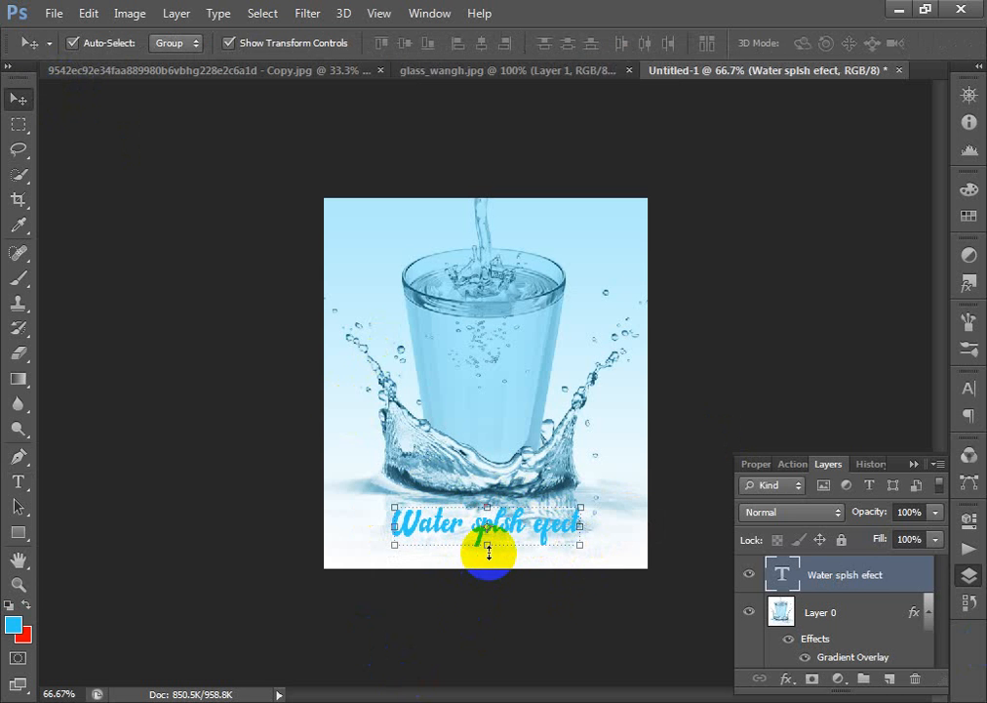
left_click_drag(490, 552, 514, 527)
key("Return")
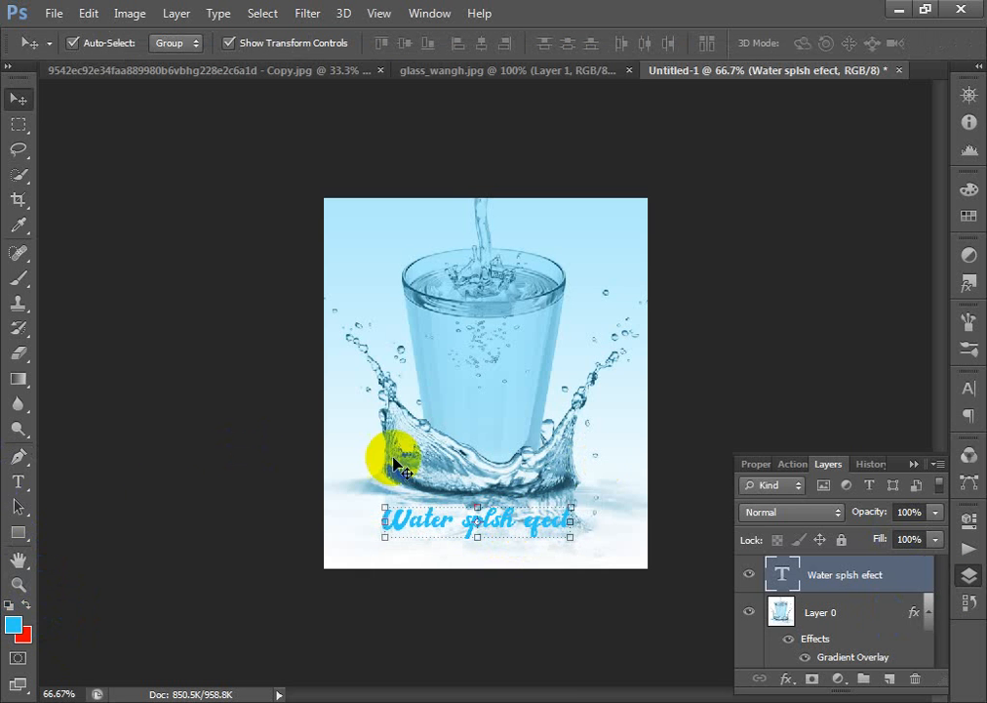
Select the whole "Water splsh efect" text, try several colors, and set its color to black (000000)
left_click(20, 485)
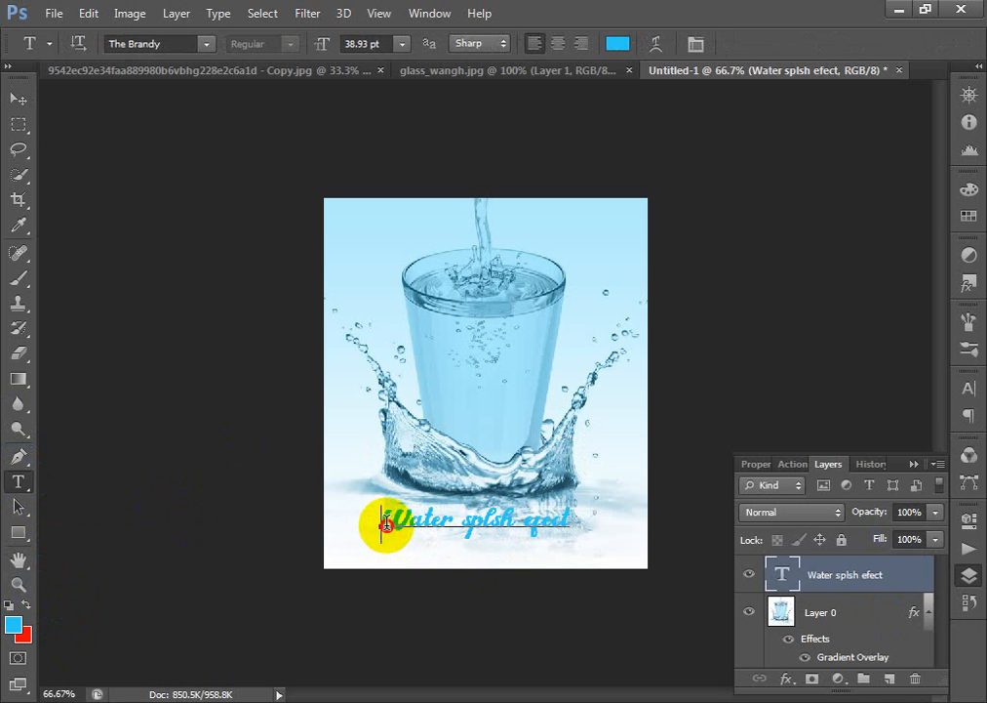
left_click_drag(386, 524, 618, 537)
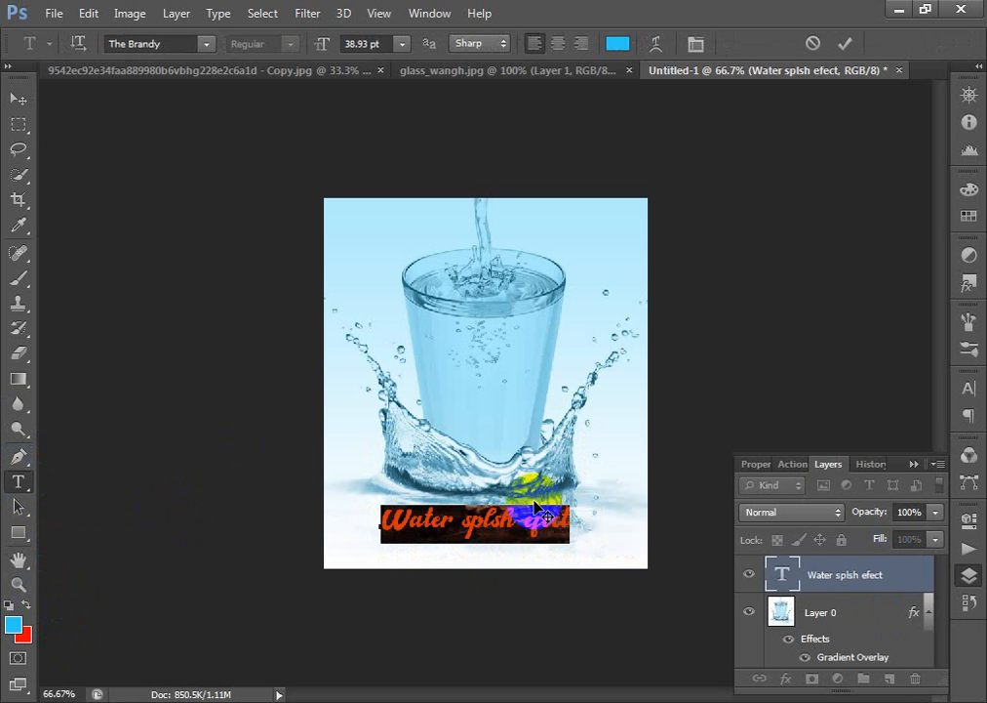
left_click_drag(535, 504, 385, 524)
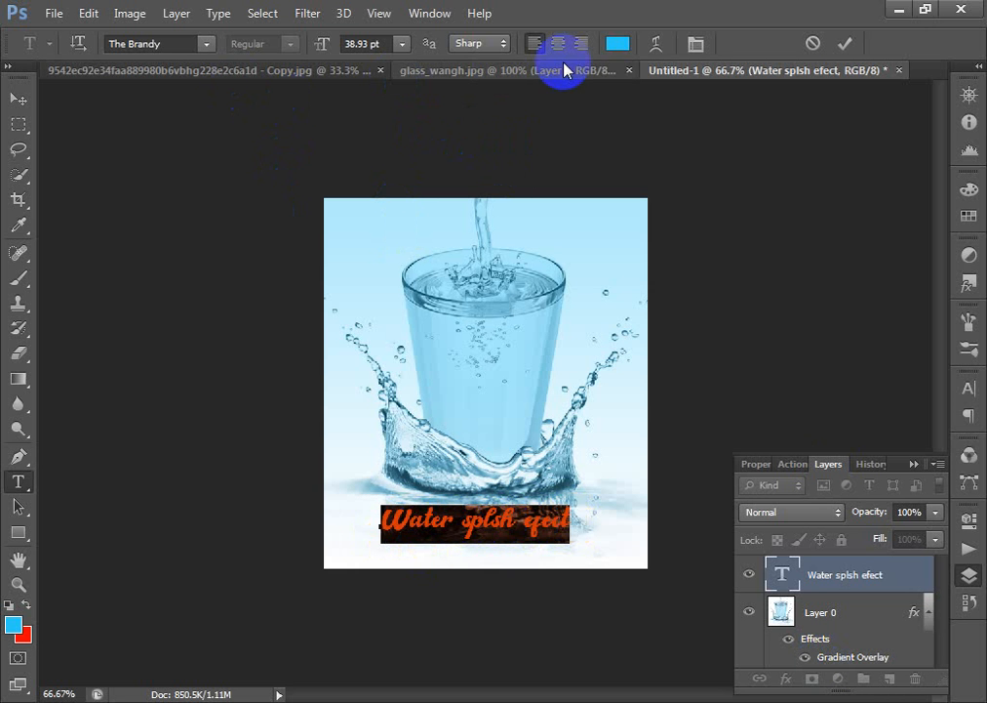
left_click(616, 49)
left_click(531, 414)
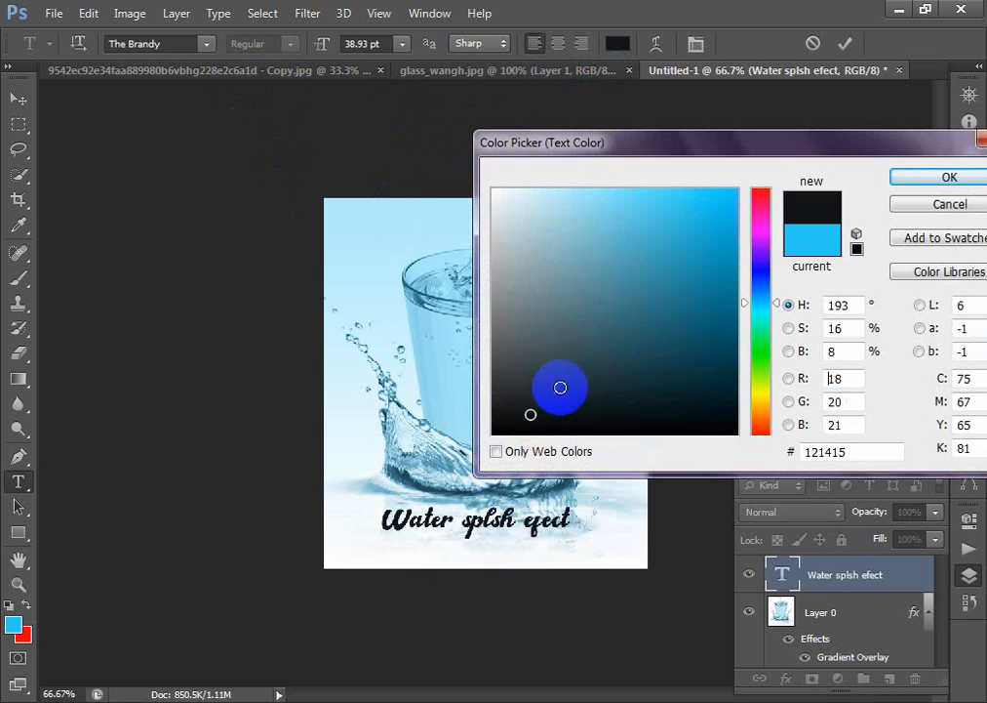
left_click(624, 326)
left_click(679, 259)
left_click(722, 331)
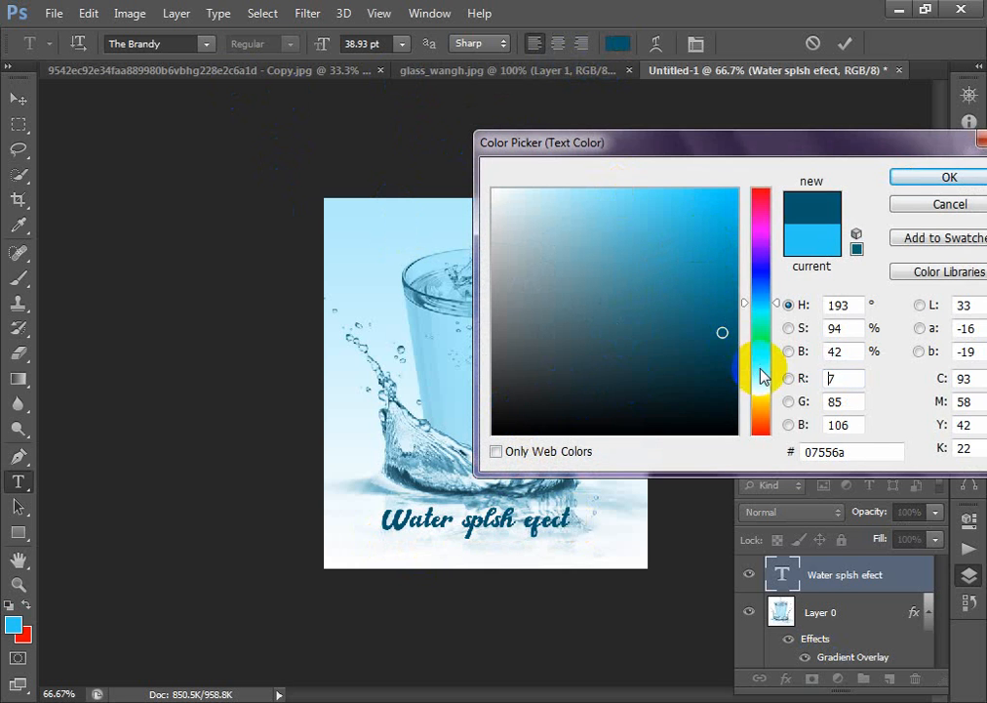
left_click(756, 347)
mouse_move(522, 429)
left_mouse_down()
mouse_move(492, 445)
mouse_move(479, 476)
left_mouse_up()
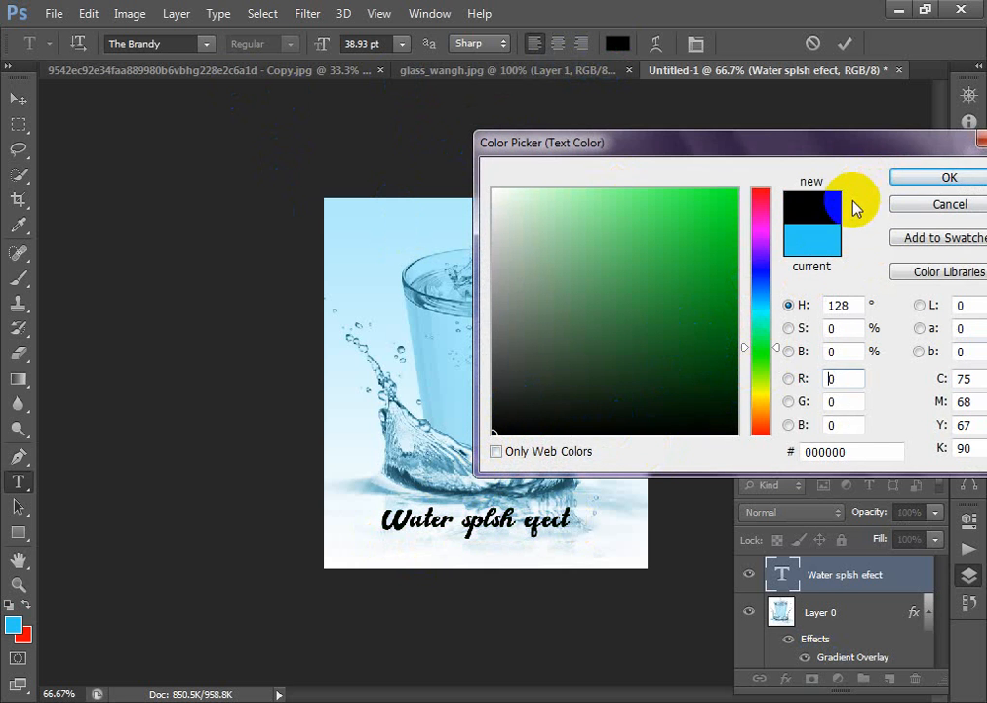
left_click(888, 179)
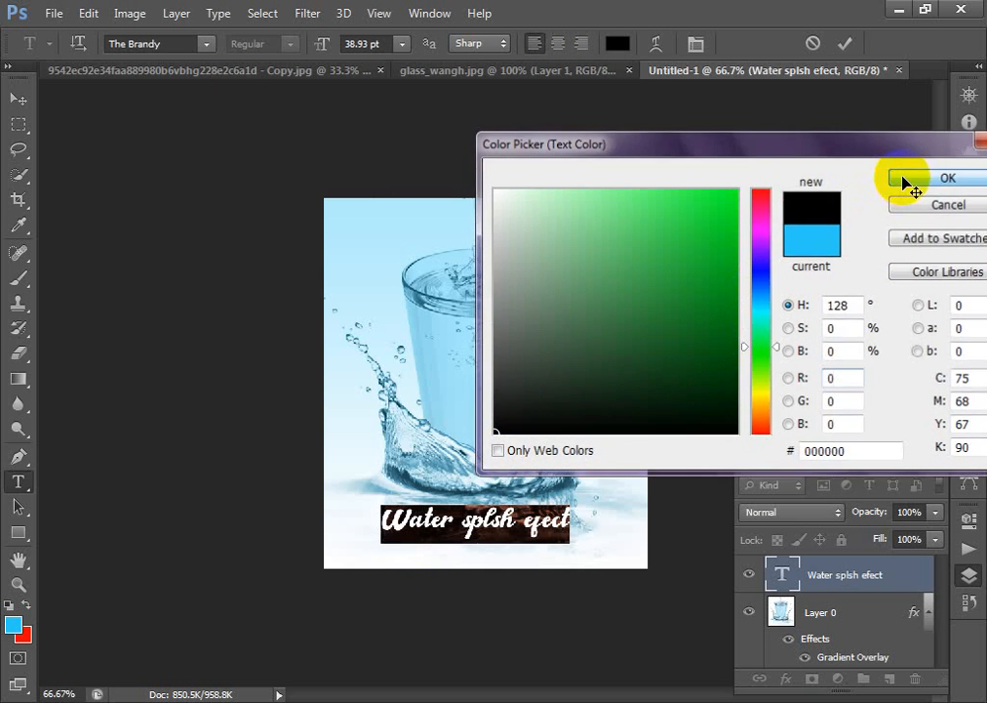
Add a Stroke layer style to the "Water splsh efect" text layer, 3 px outside, in bright blue (00c6ff)
left_click_drag(863, 575, 891, 579)
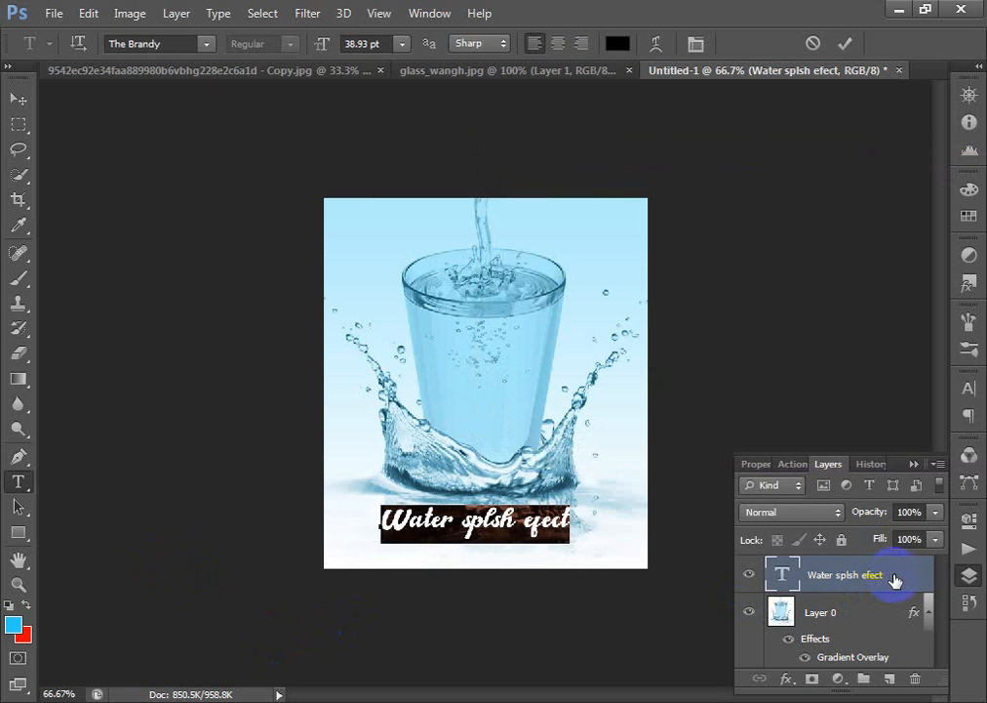
double_click(895, 579)
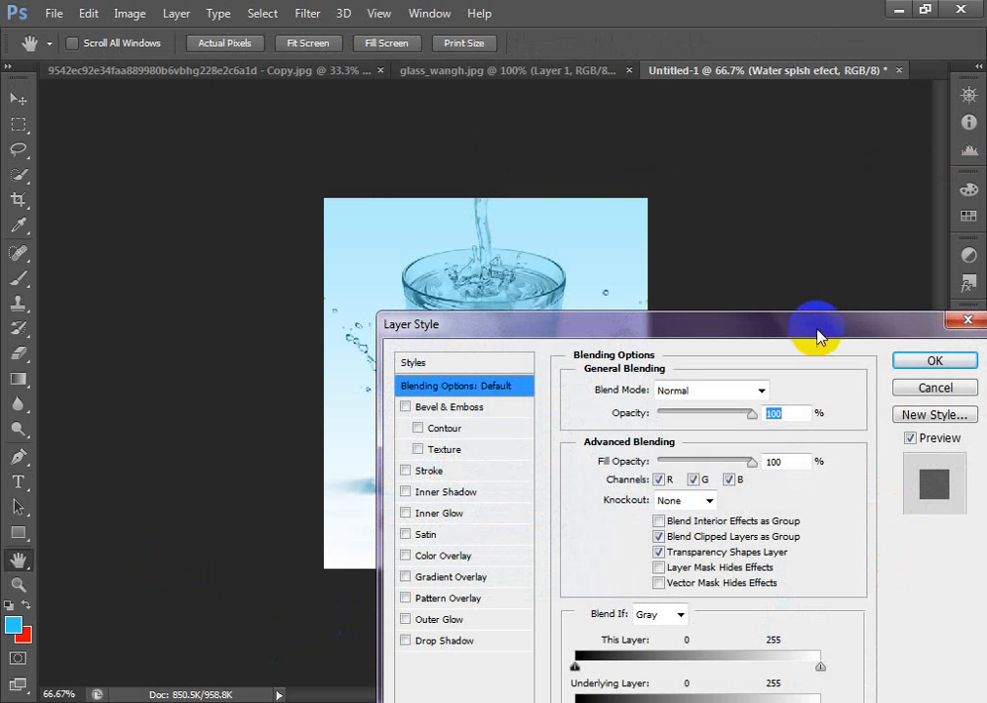
left_click_drag(818, 336, 944, 252)
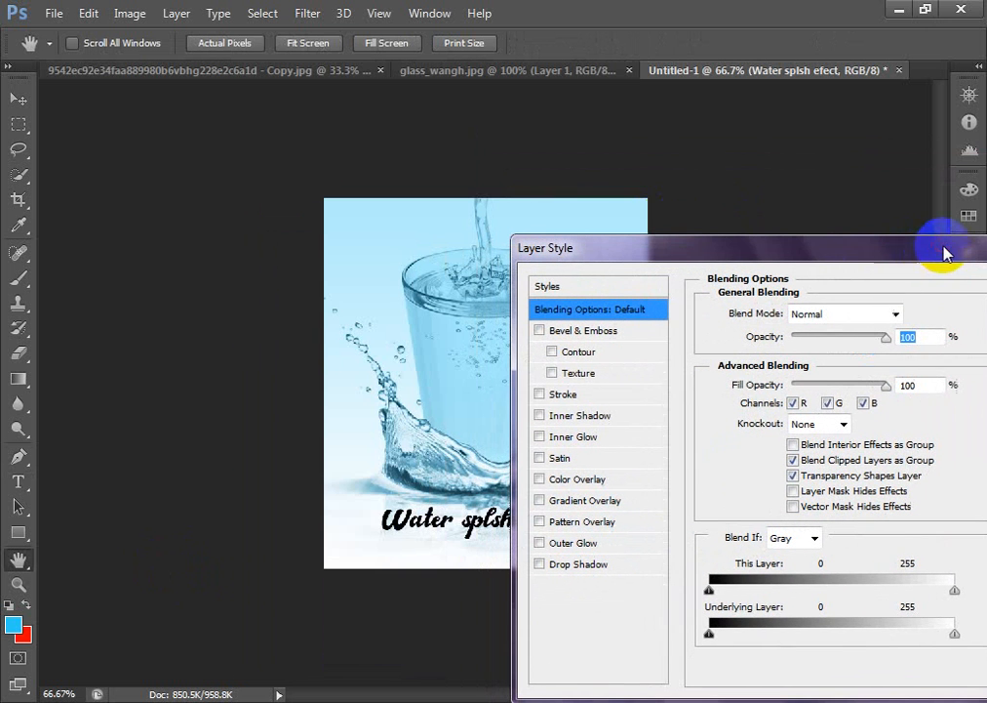
left_click(542, 395)
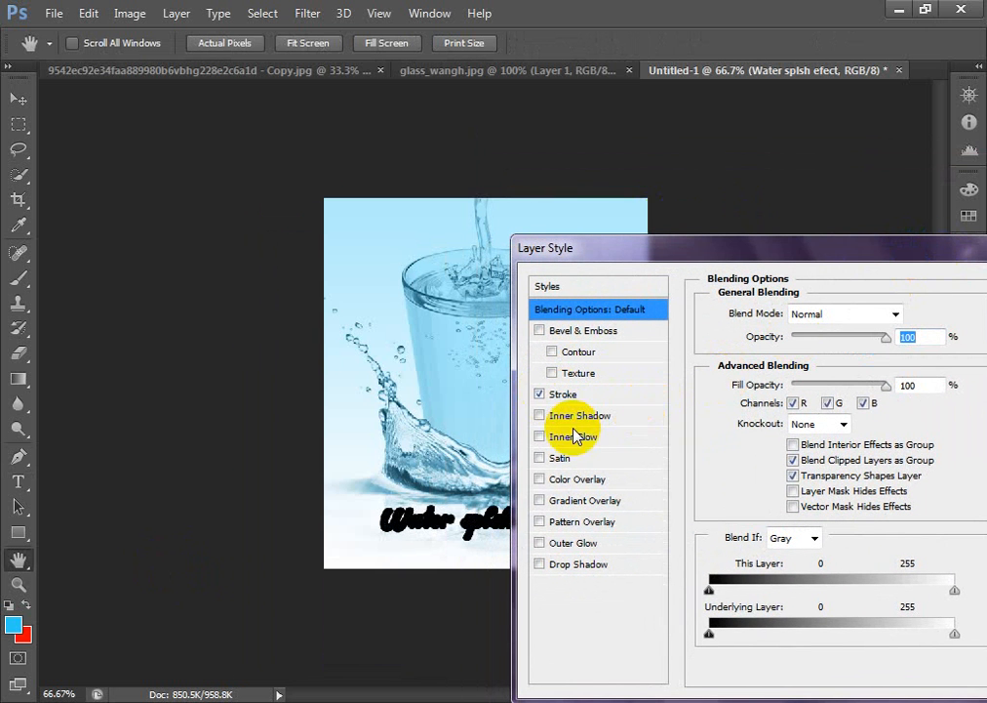
left_click(566, 395)
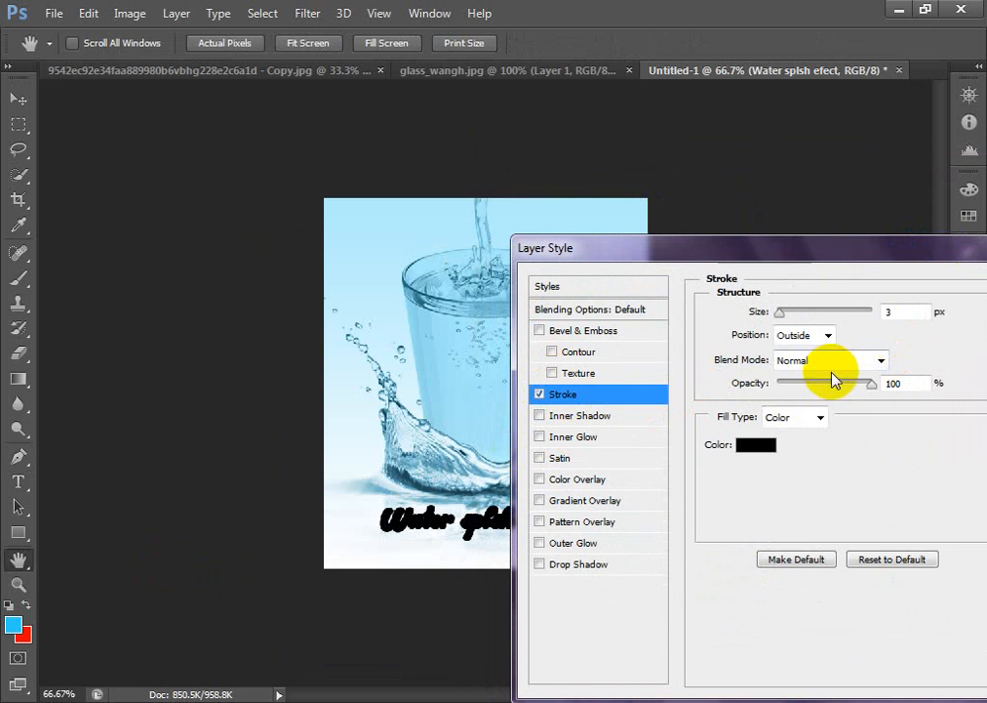
left_click(748, 451)
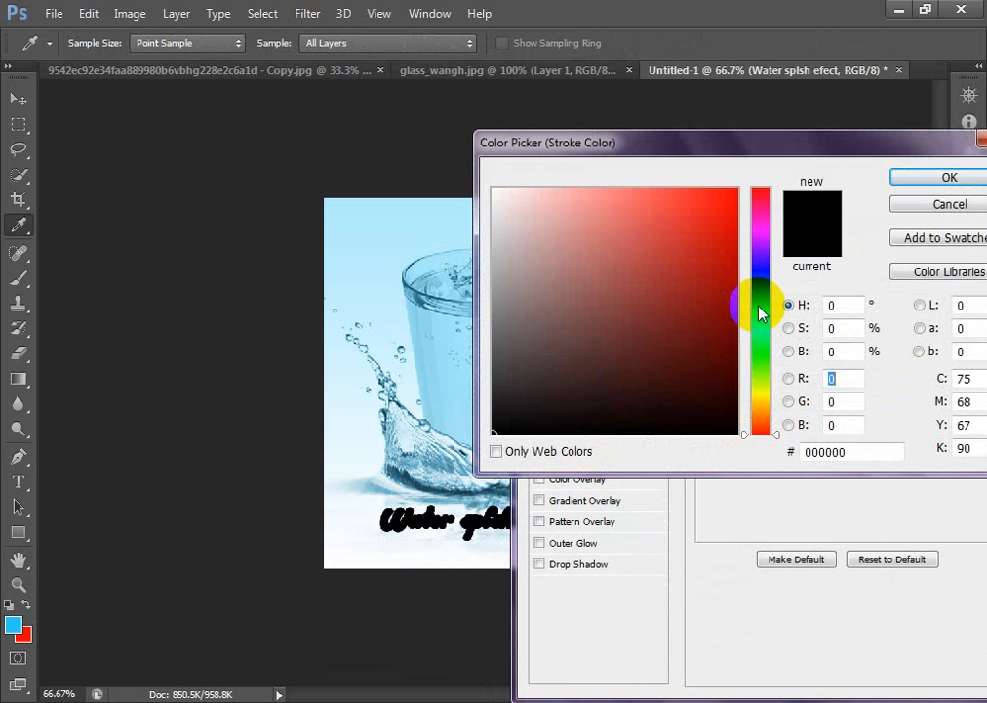
left_click(765, 304)
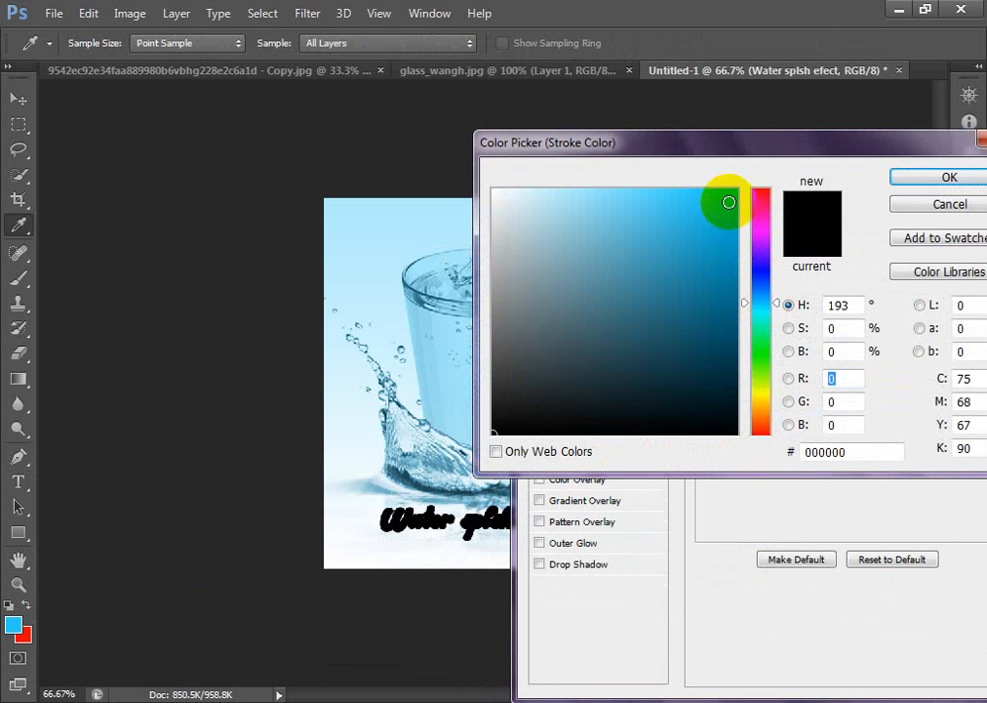
left_click(735, 200)
left_click_drag(732, 198, 745, 172)
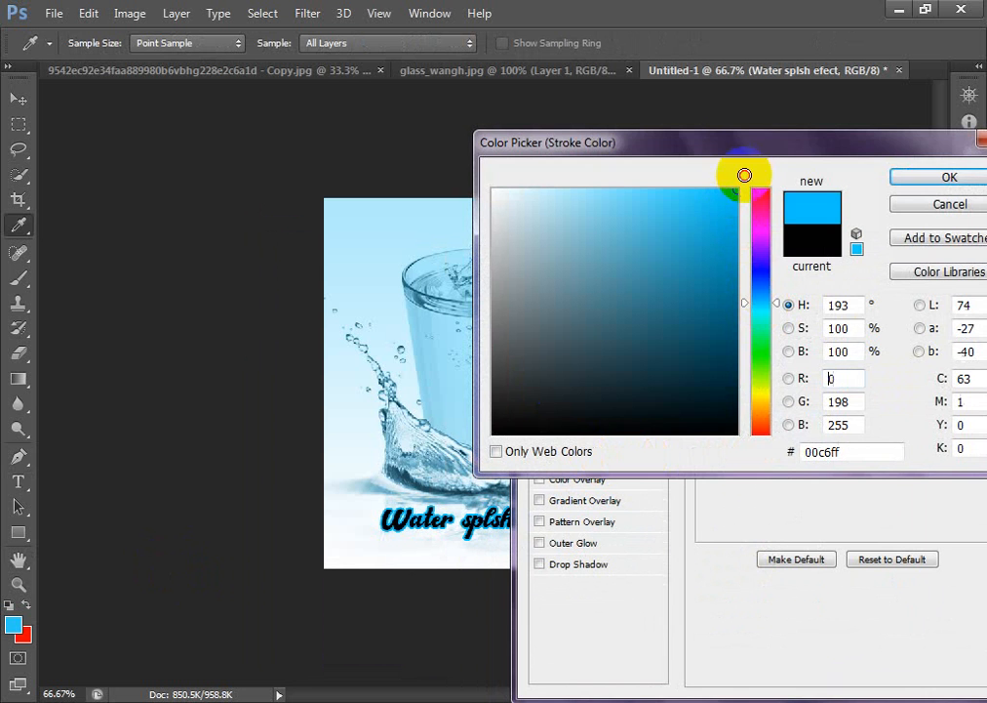
left_click(952, 176)
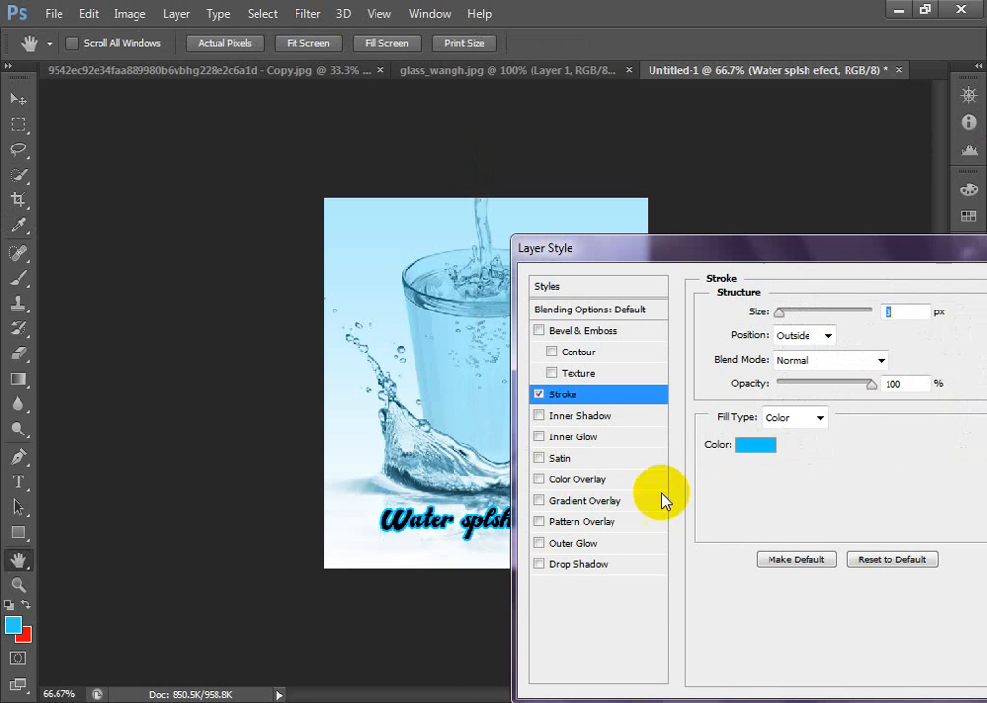
Add a Drop Shadow to the text with distance 9 px, spread 4% and size 35 px, and apply the layer style
left_click(571, 566)
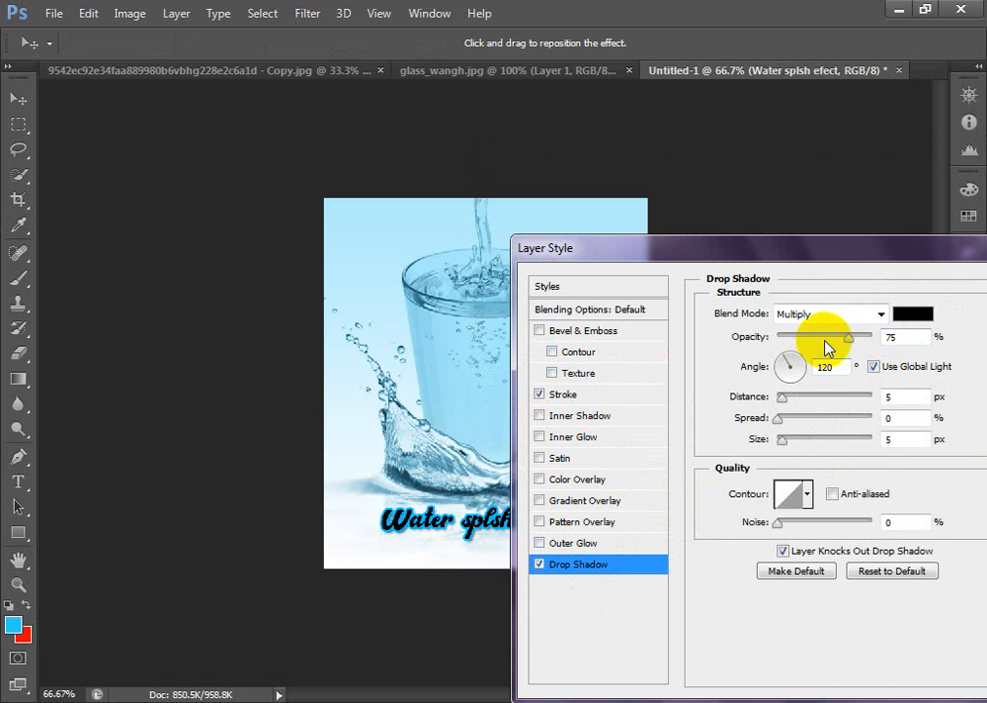
left_click(785, 398)
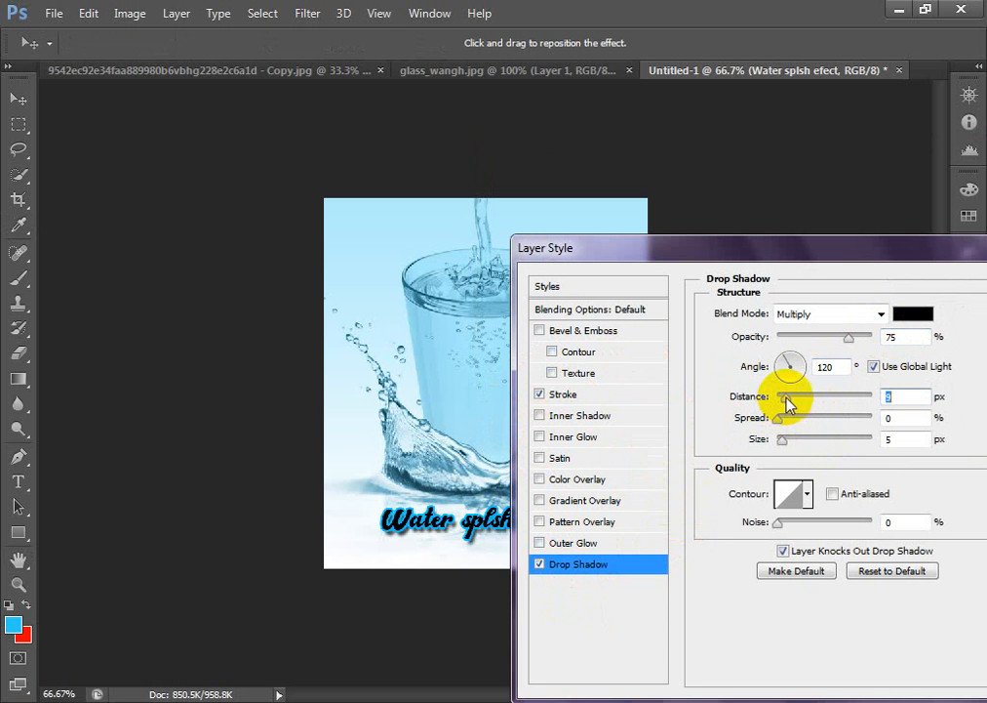
mouse_move(780, 418)
left_mouse_down()
mouse_move(793, 419)
mouse_move(787, 436)
mouse_move(796, 444)
mouse_move(768, 421)
left_mouse_up()
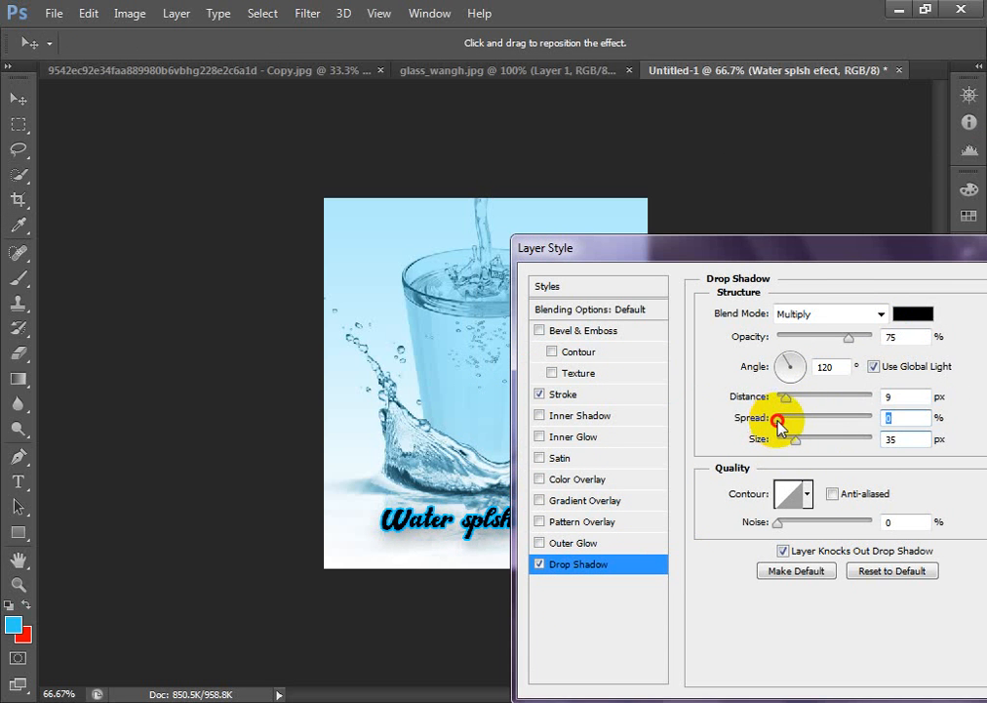
type("4")
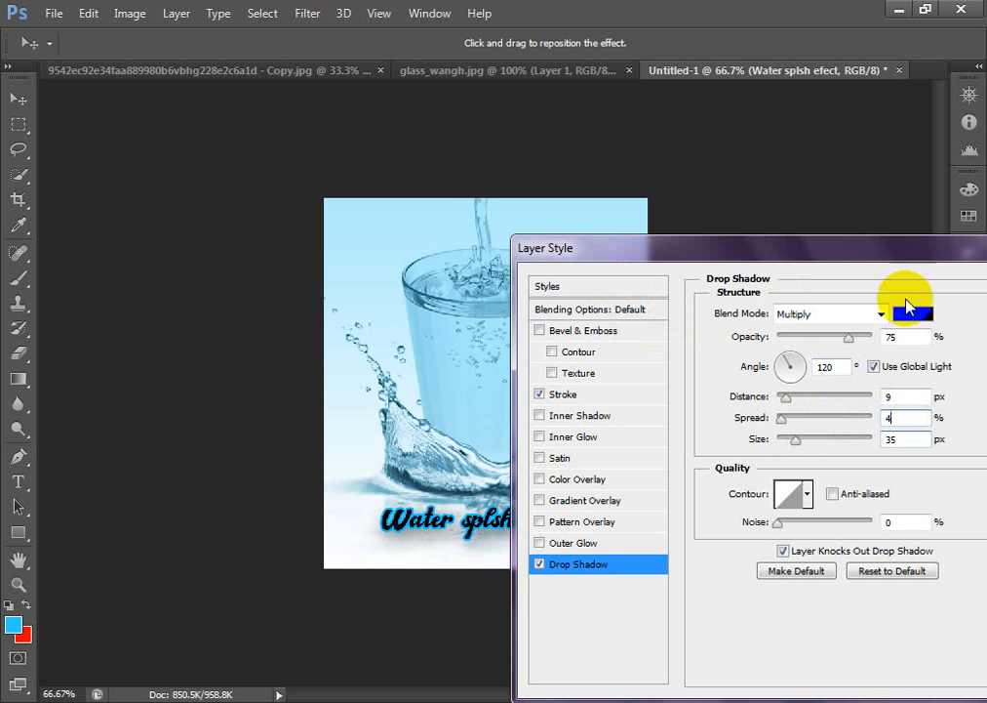
left_click_drag(872, 259, 771, 255)
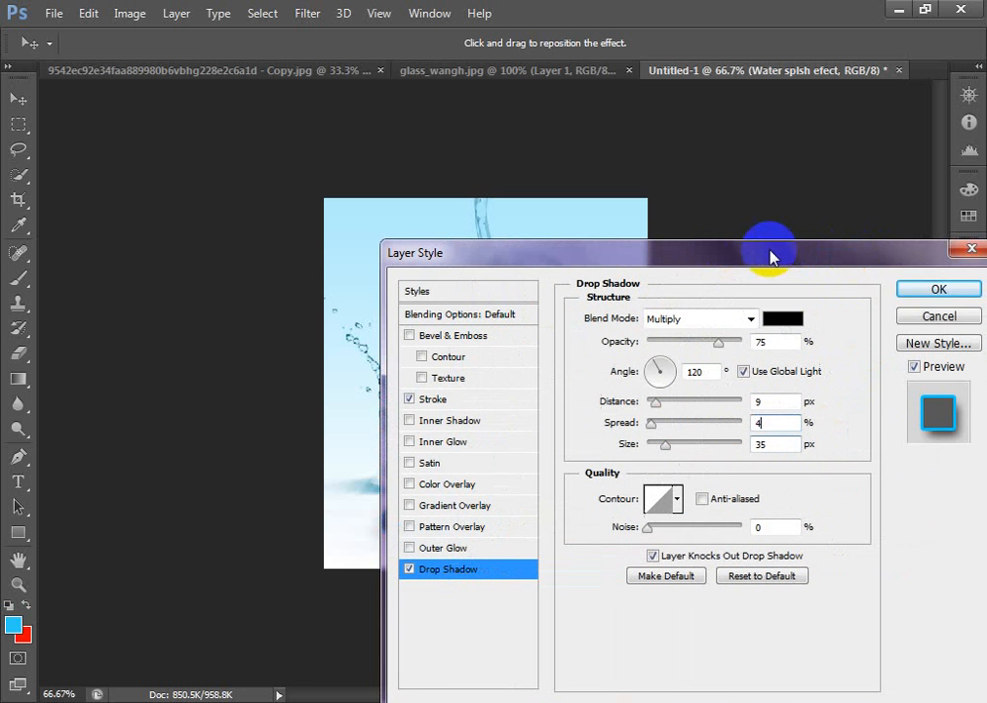
left_click(917, 295)
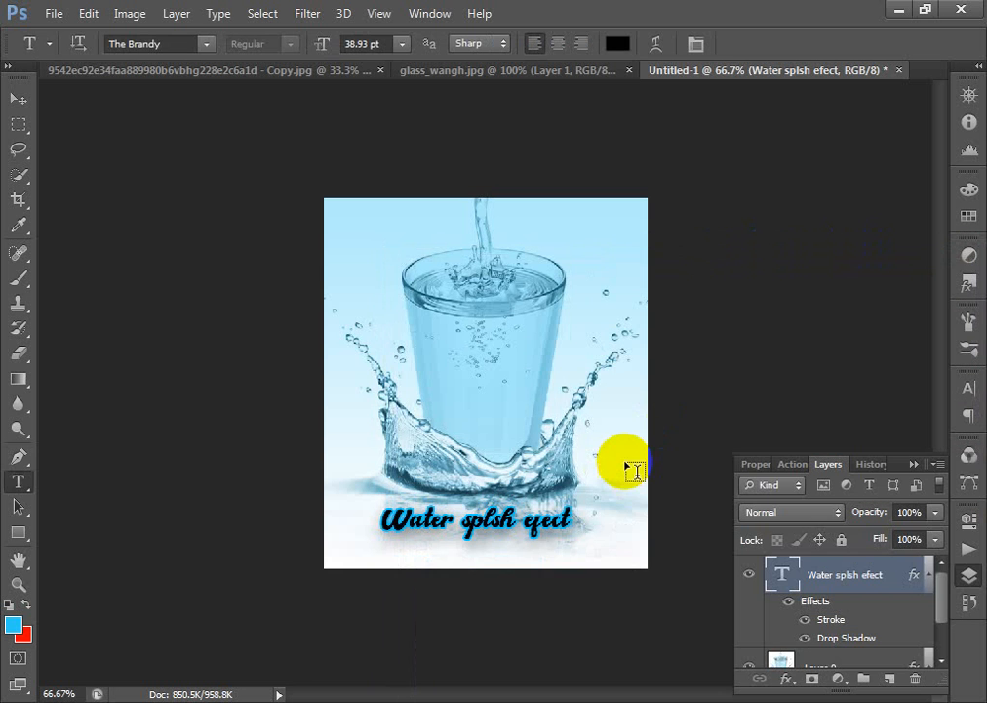
Move the styled caption slightly down below the splash and fit the whole image in view
left_click(17, 99)
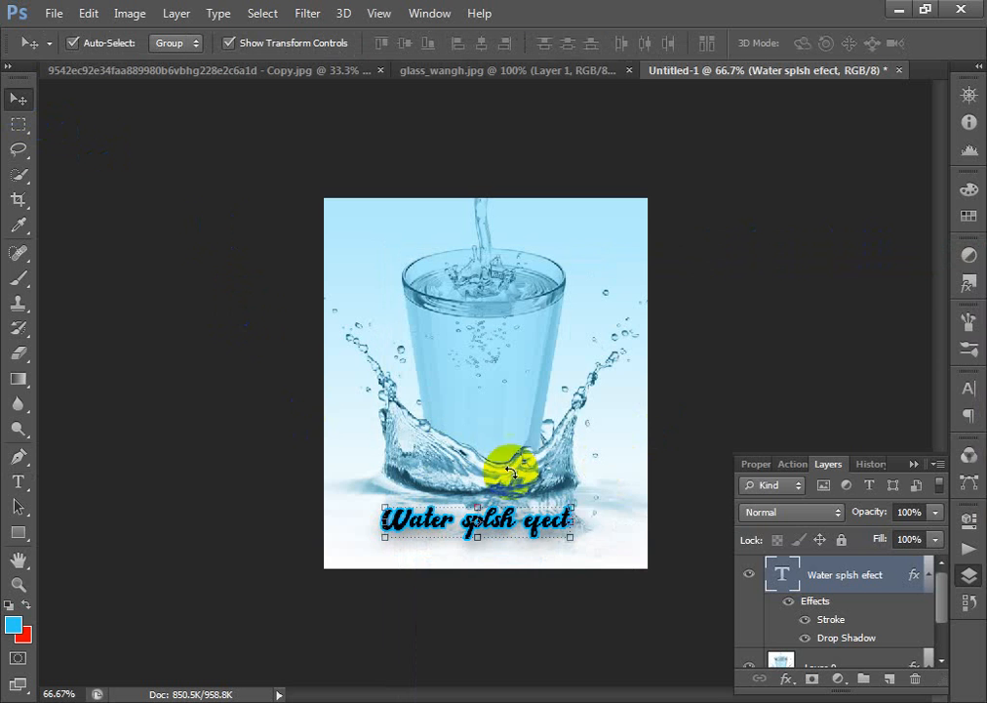
left_click_drag(527, 520, 532, 528)
mouse_move(531, 532)
left_mouse_down()
mouse_move(507, 538)
mouse_move(525, 535)
left_mouse_up()
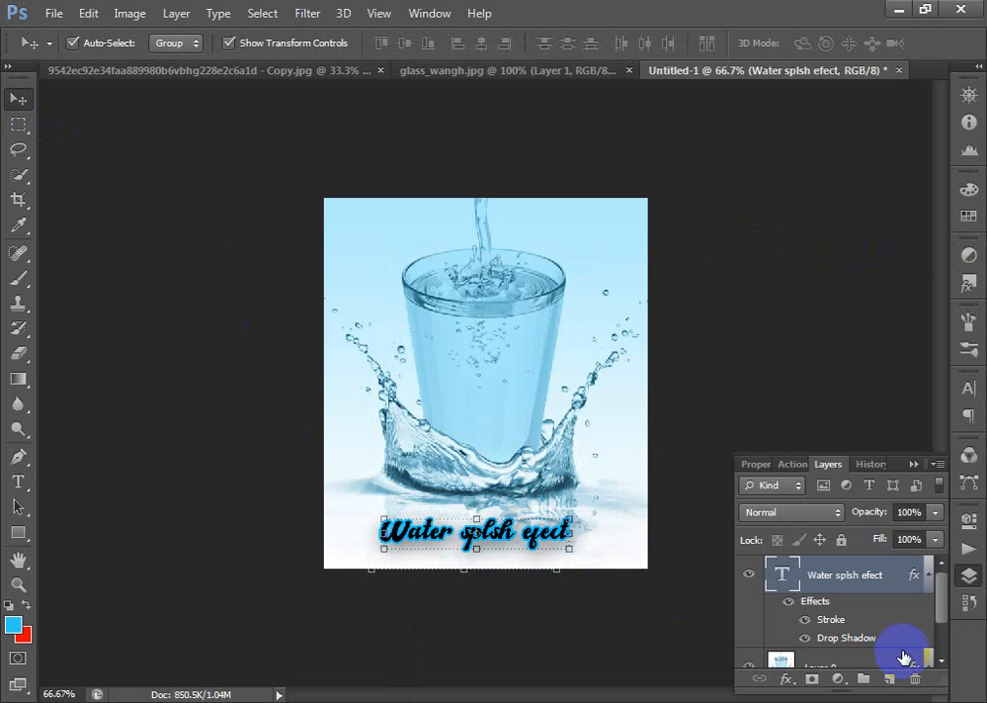
key("ctrl+minus")
key("ctrl+minus")
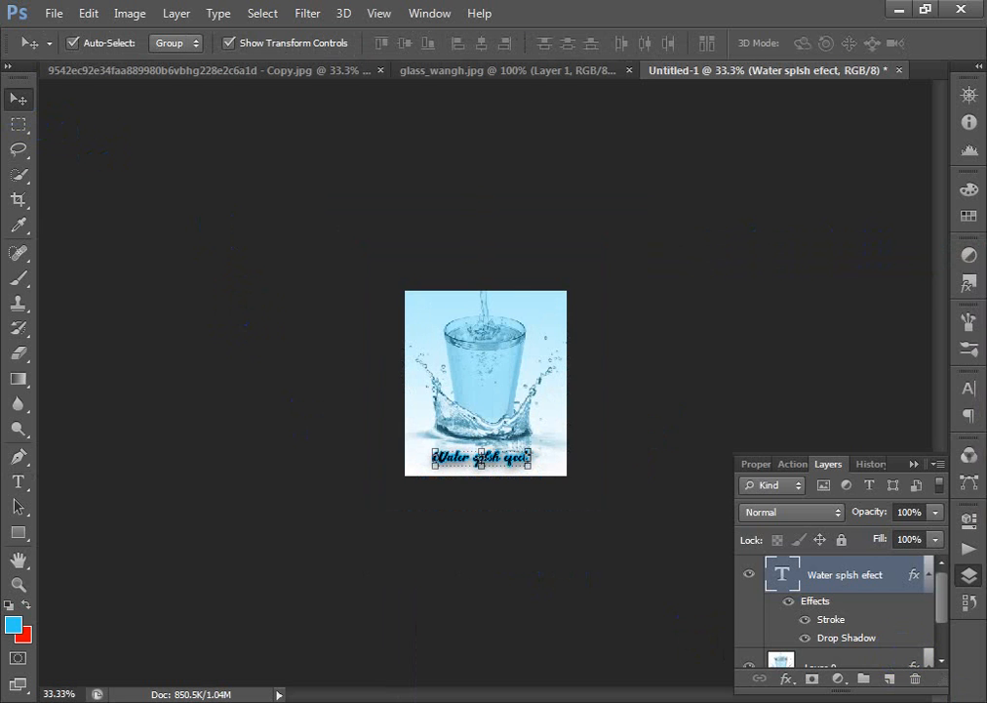
key("ctrl+0")
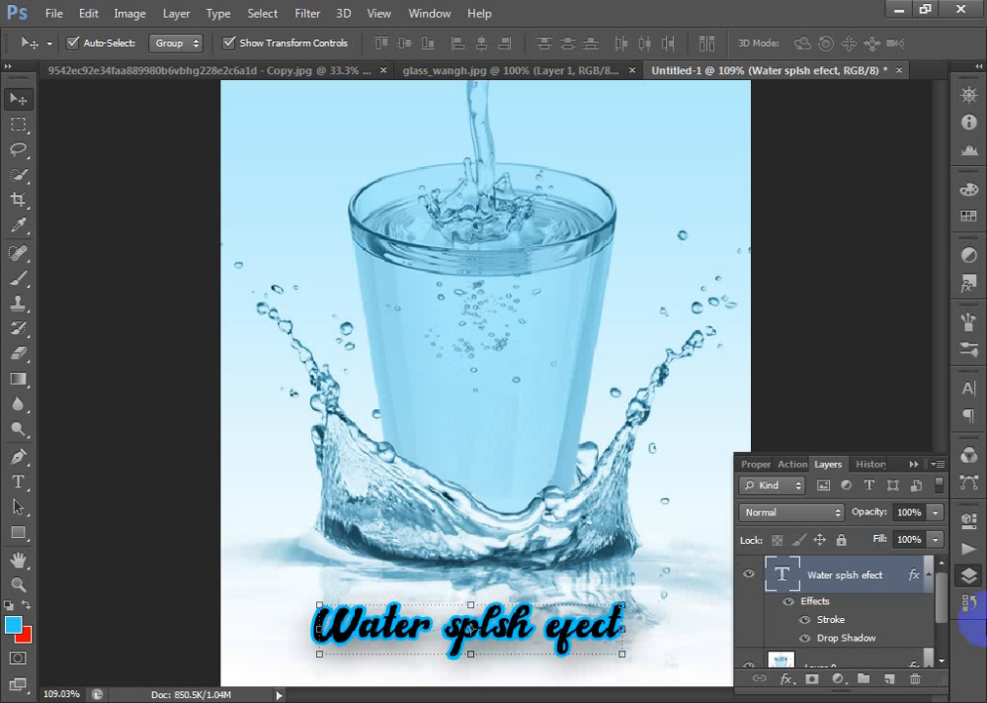